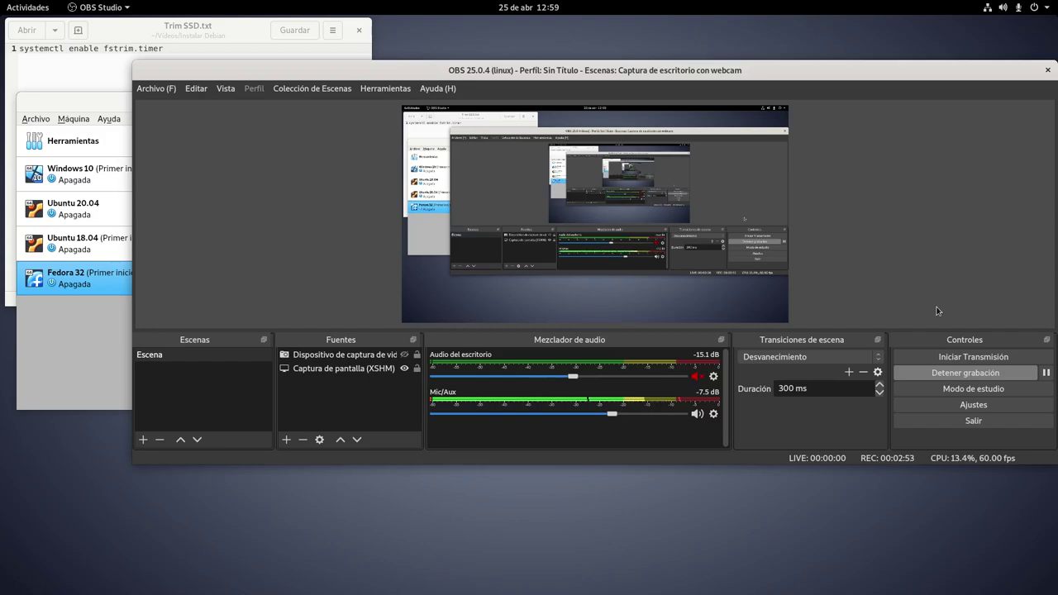
Raise the VirtualBox Manager window above OBS Studio
click(101, 104)
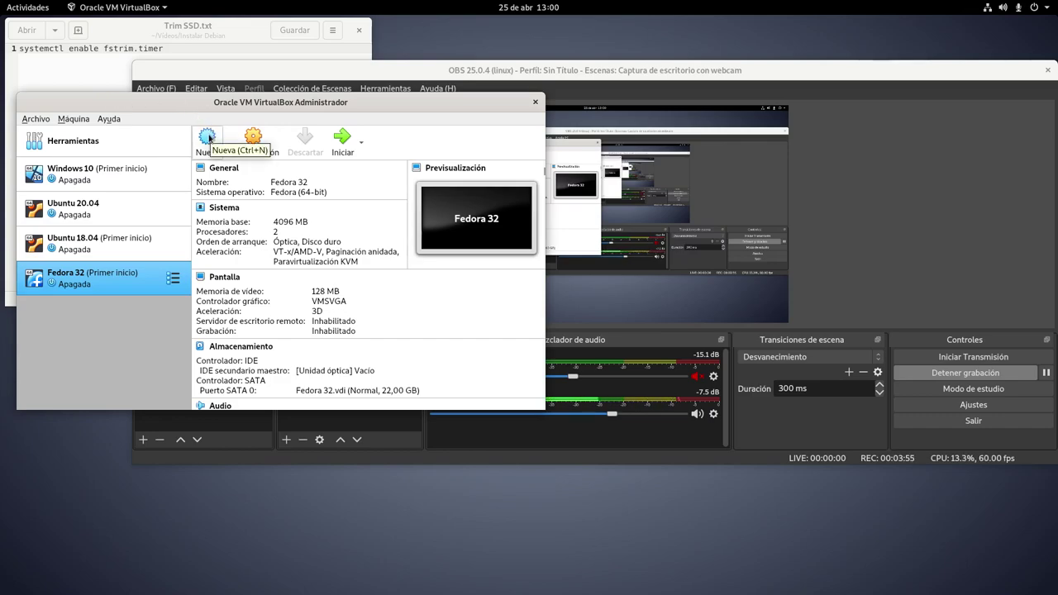
Name the new machine 'Debian 10 Buster' and give it 4096 MB of memory
click(209, 138)
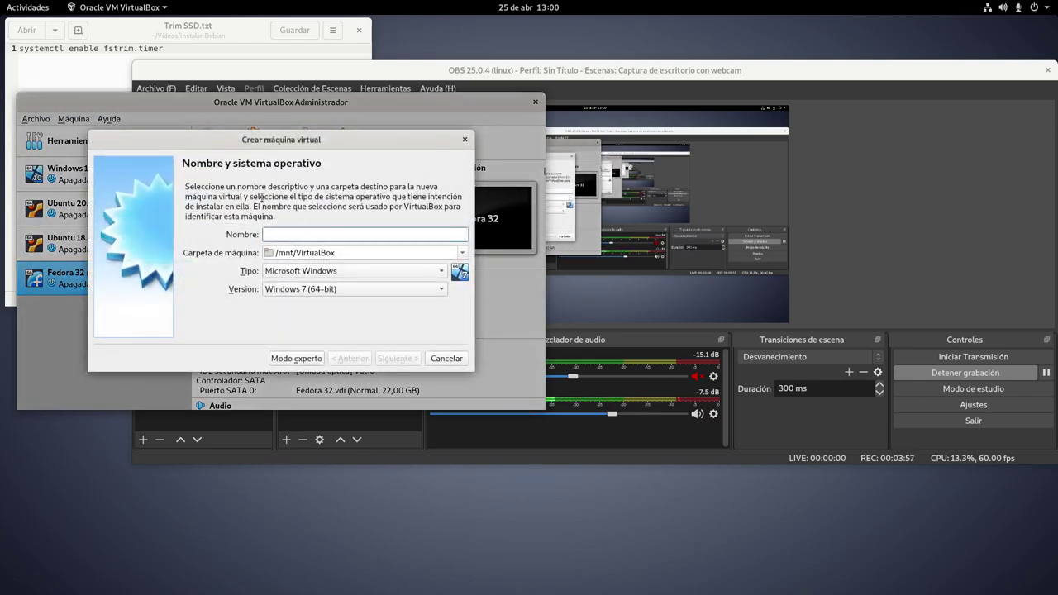
text(Deb)
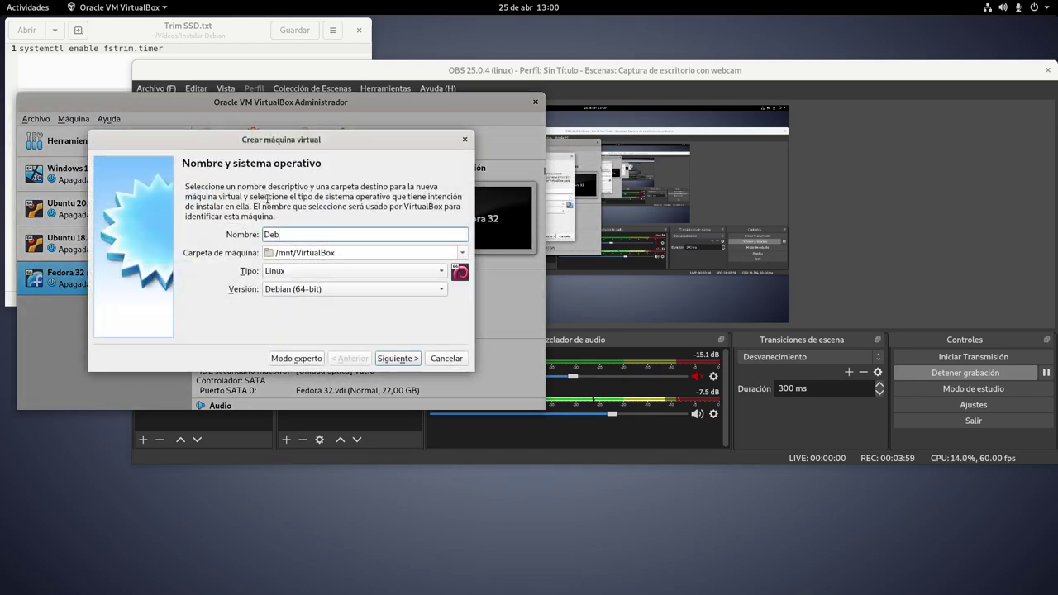
text(ian 10 Buster)
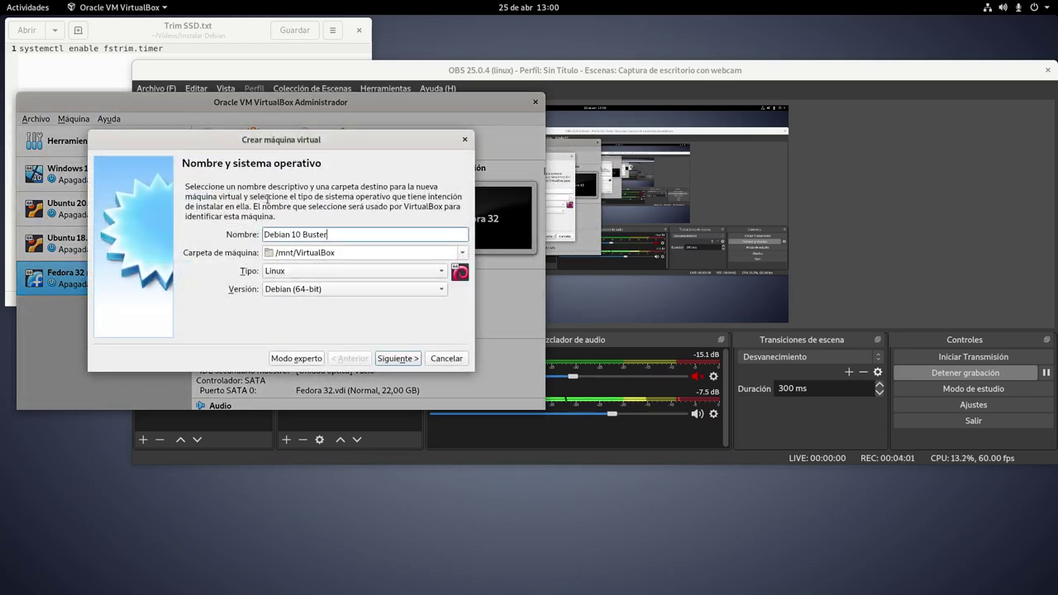
click(384, 360)
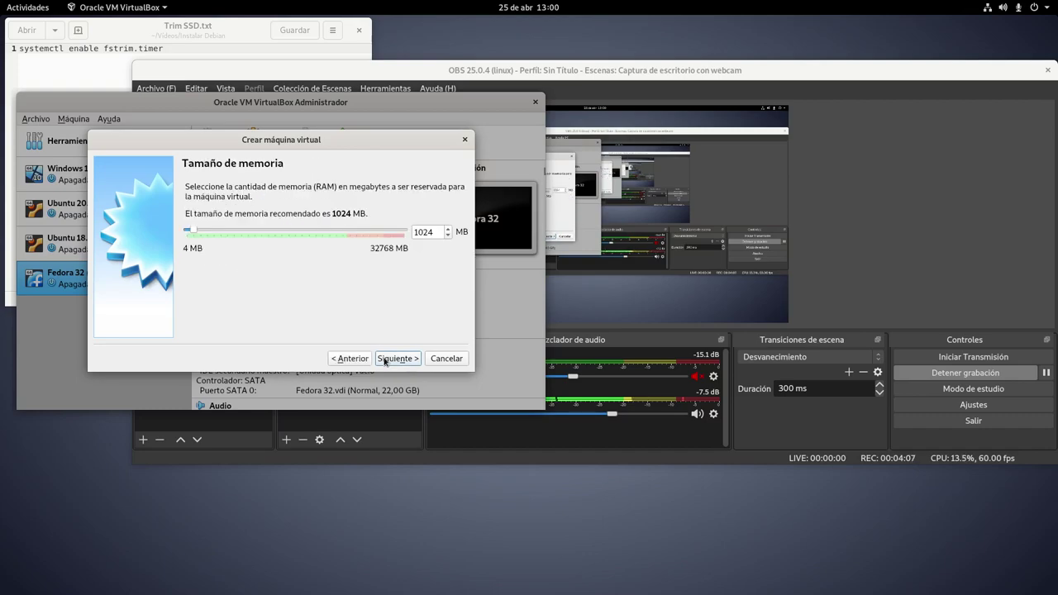
double_click(435, 234)
text(4096)
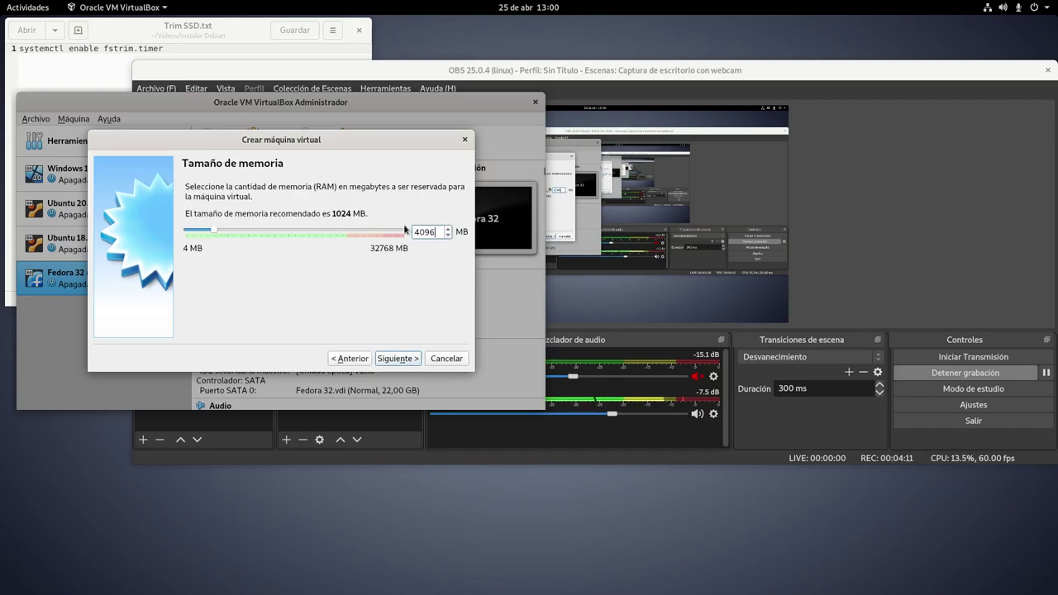
click(398, 358)
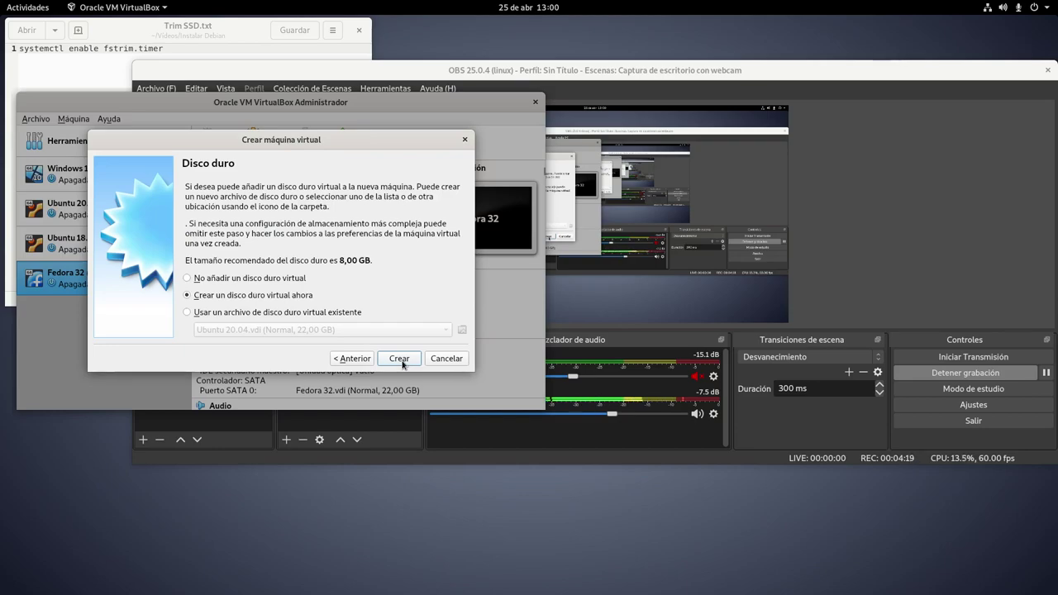
Add a new dynamically allocated 50 GB VDI disk and create the machine
click(403, 362)
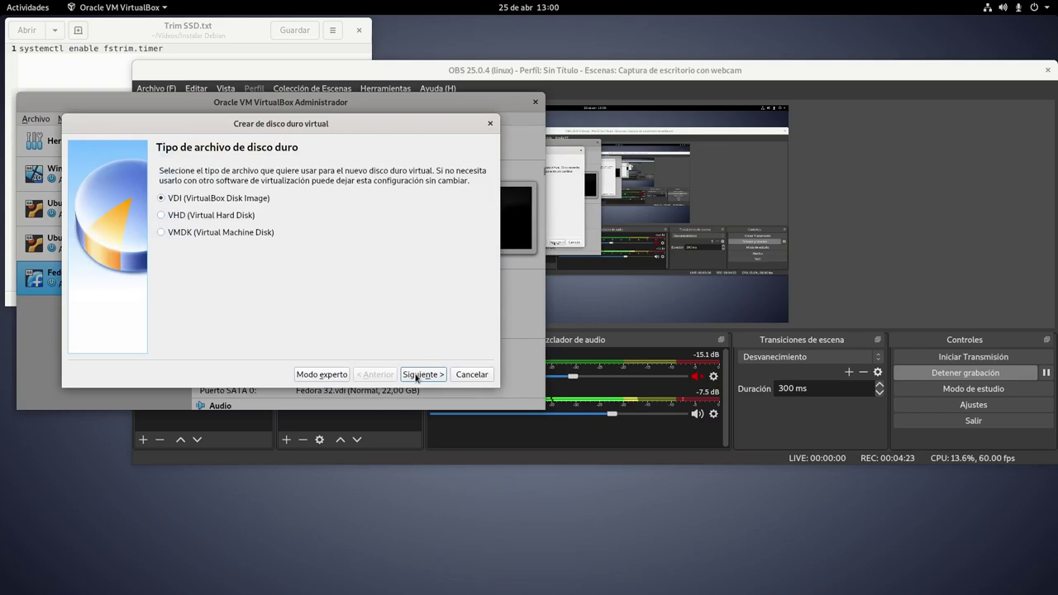
click(416, 377)
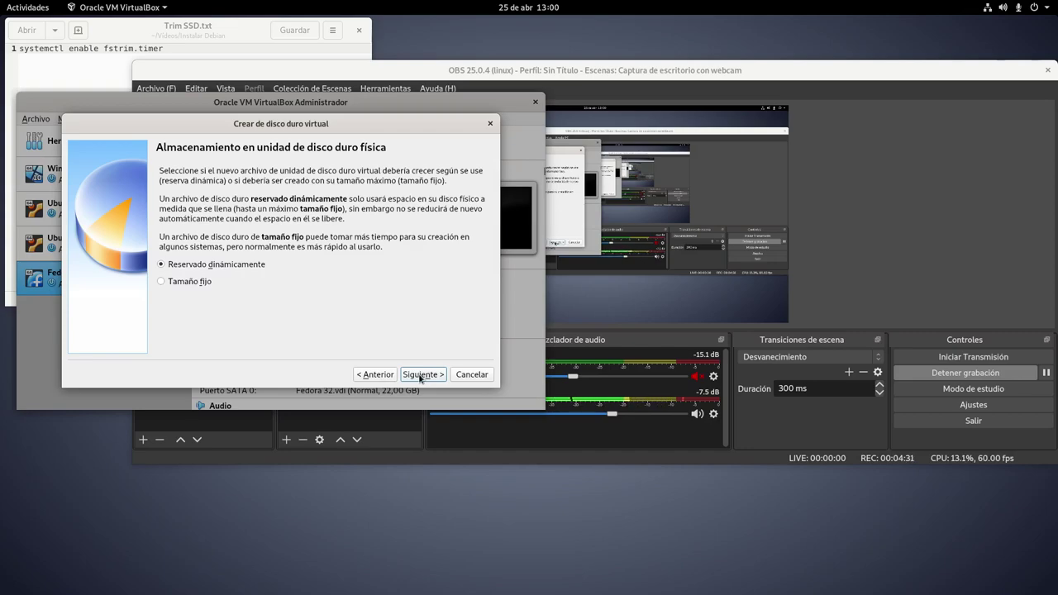
click(422, 374)
double_click(459, 246)
text(5)
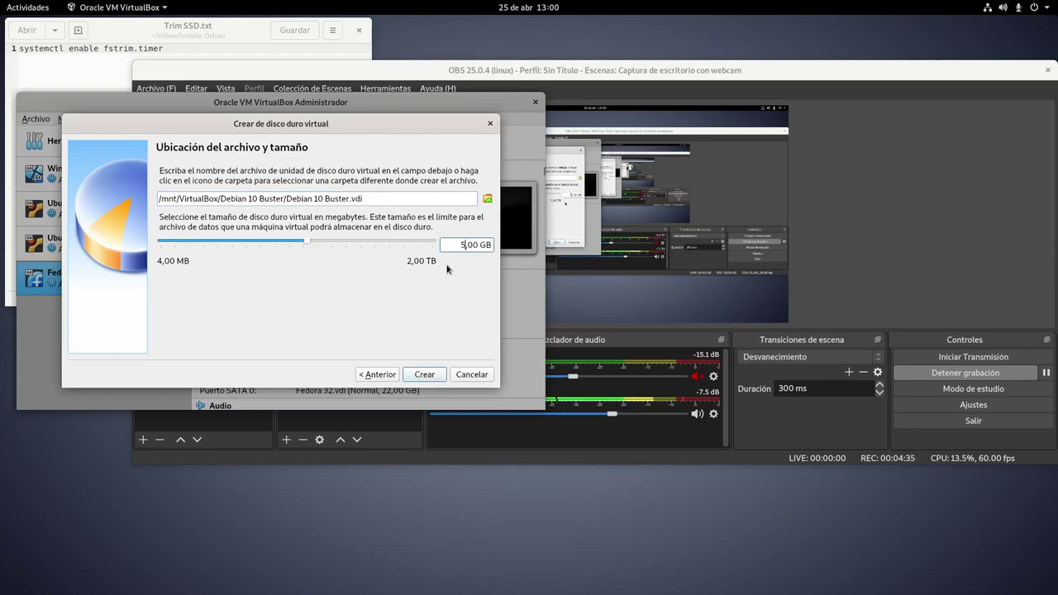
text(0)
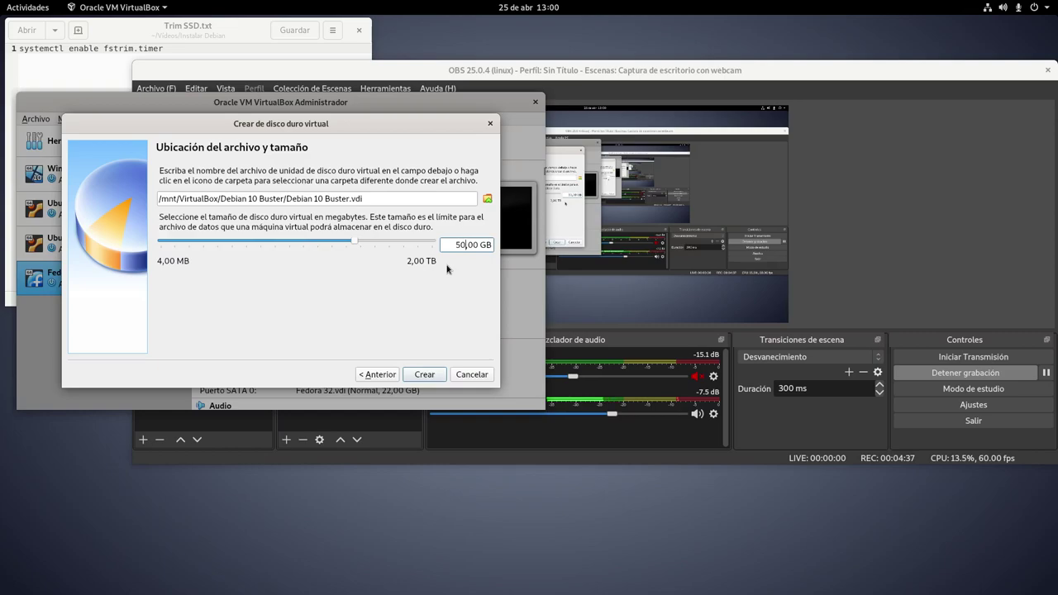
click(421, 375)
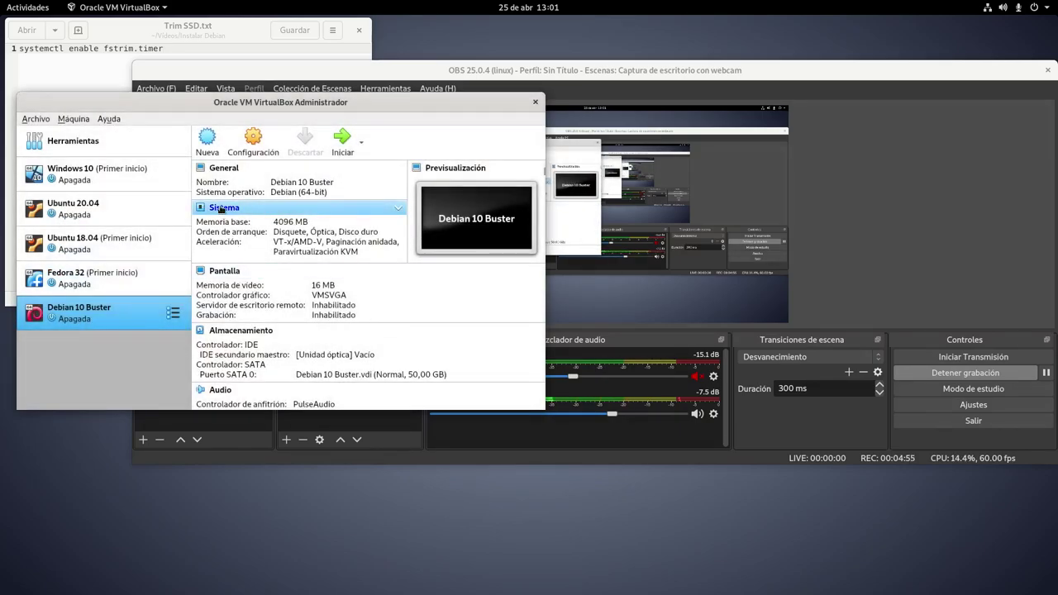
Drop the floppy from the boot order, moving it to the bottom, and enable EFI
click(221, 209)
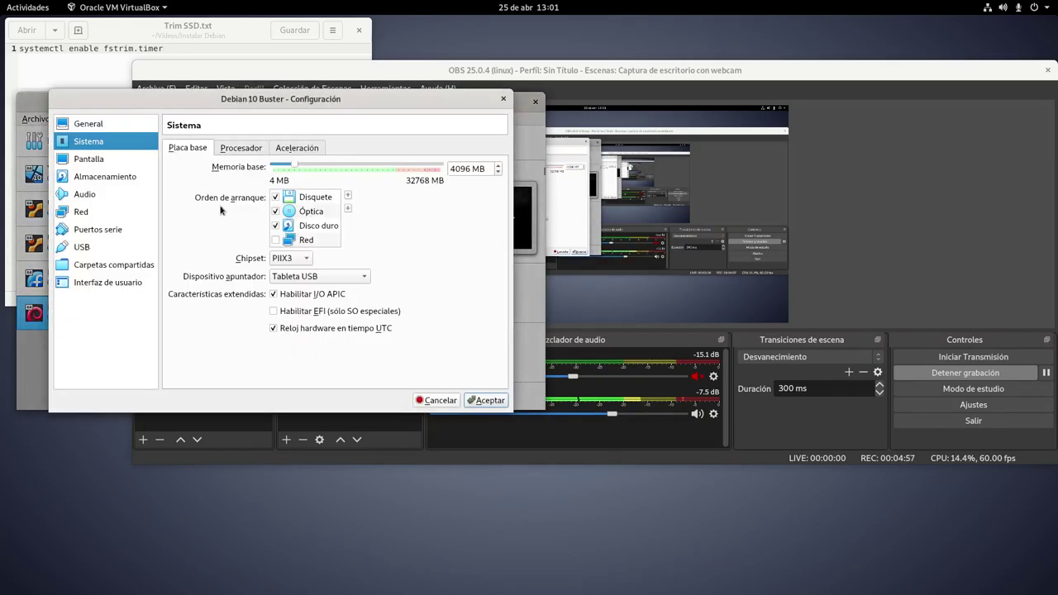
click(275, 198)
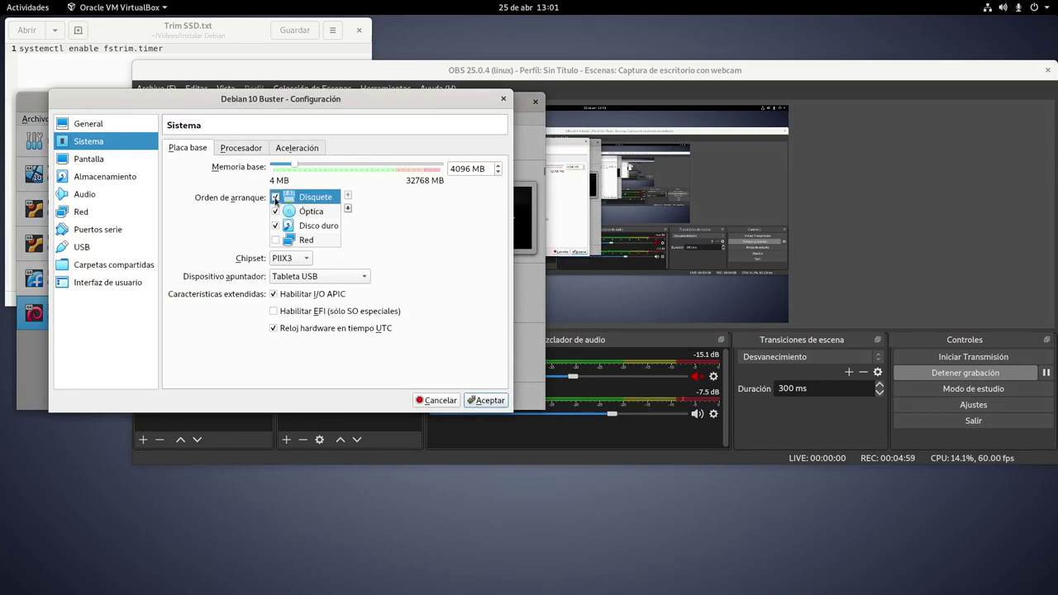
click(347, 208)
click(347, 209)
click(347, 209)
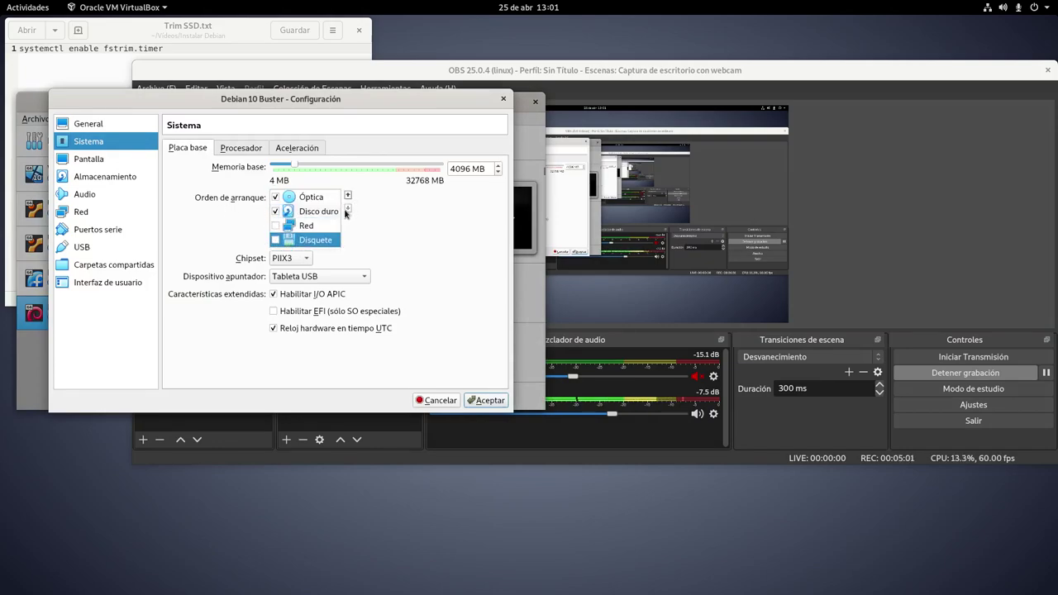
mouse_move(301, 312)
click(302, 312)
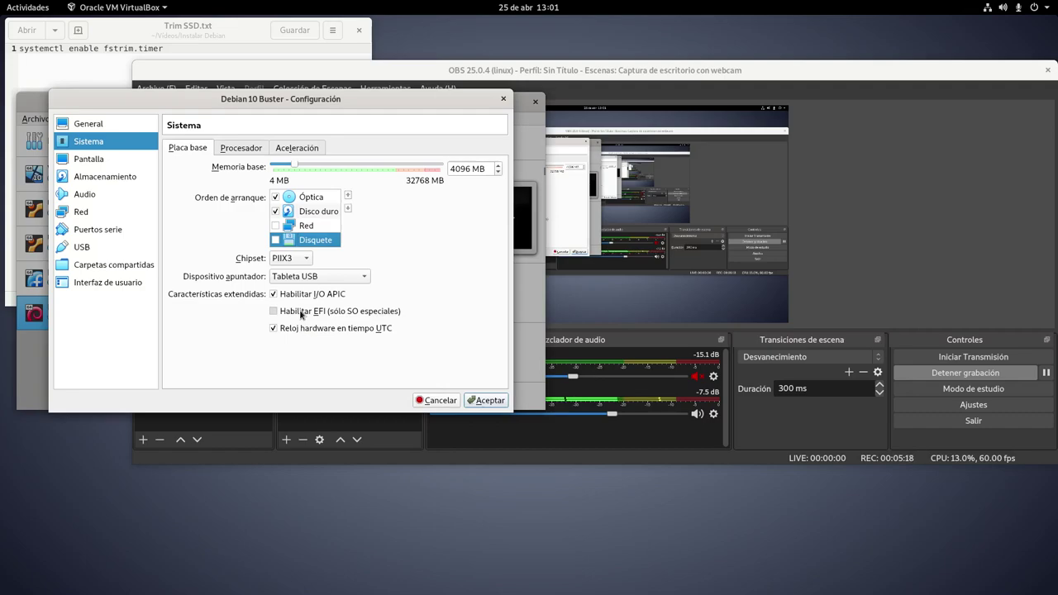
Set the processor count to 2 and video memory to 128 MB
click(238, 151)
drag(274, 166, 284, 165)
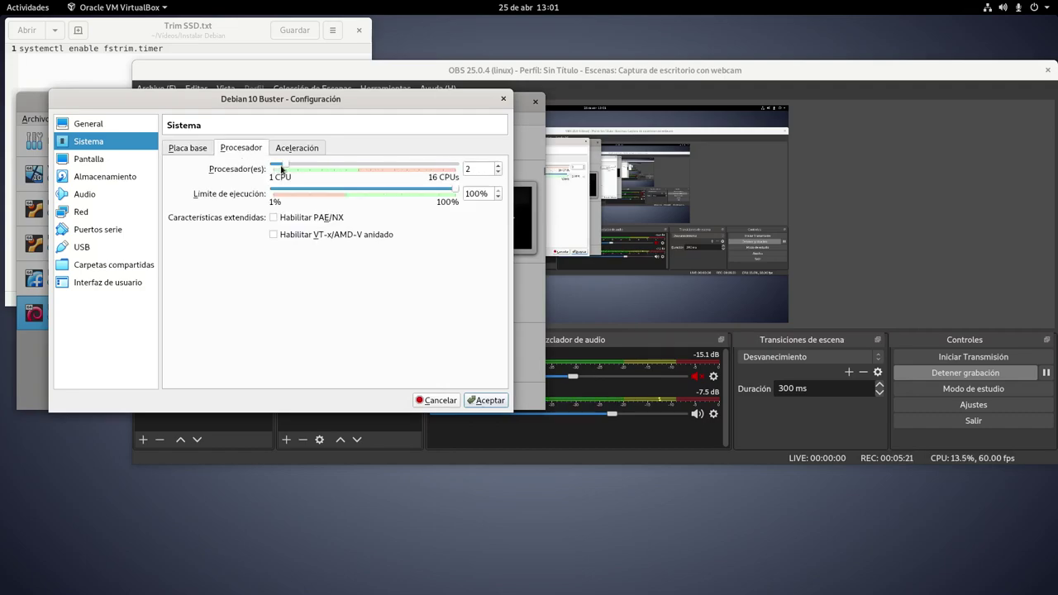
click(96, 159)
drag(282, 165, 454, 170)
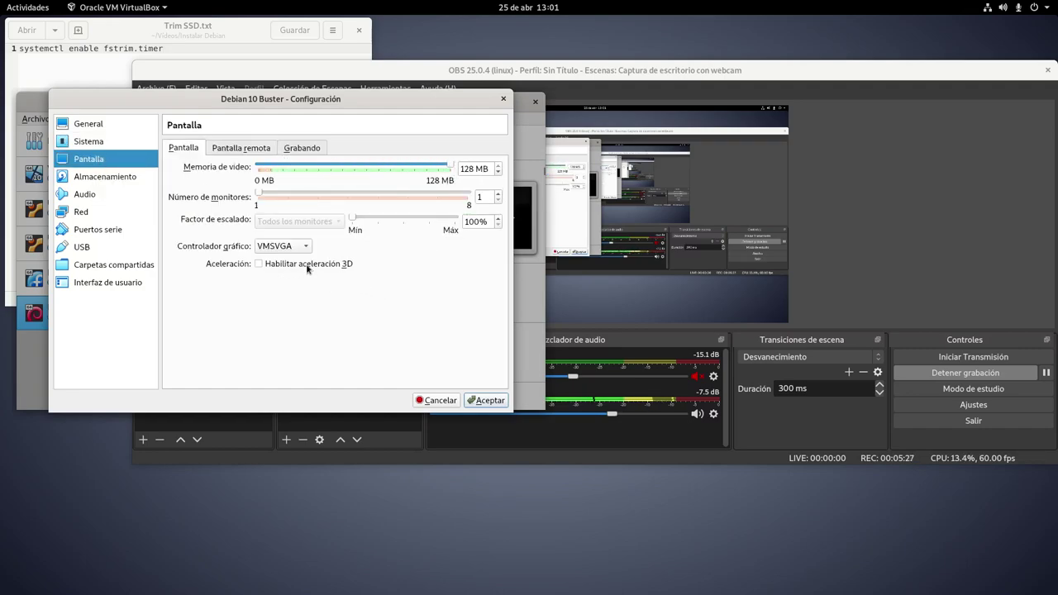
Insert debian-live-10.3.0-amd64-gnome.iso into the empty optical drive and save the settings
click(125, 186)
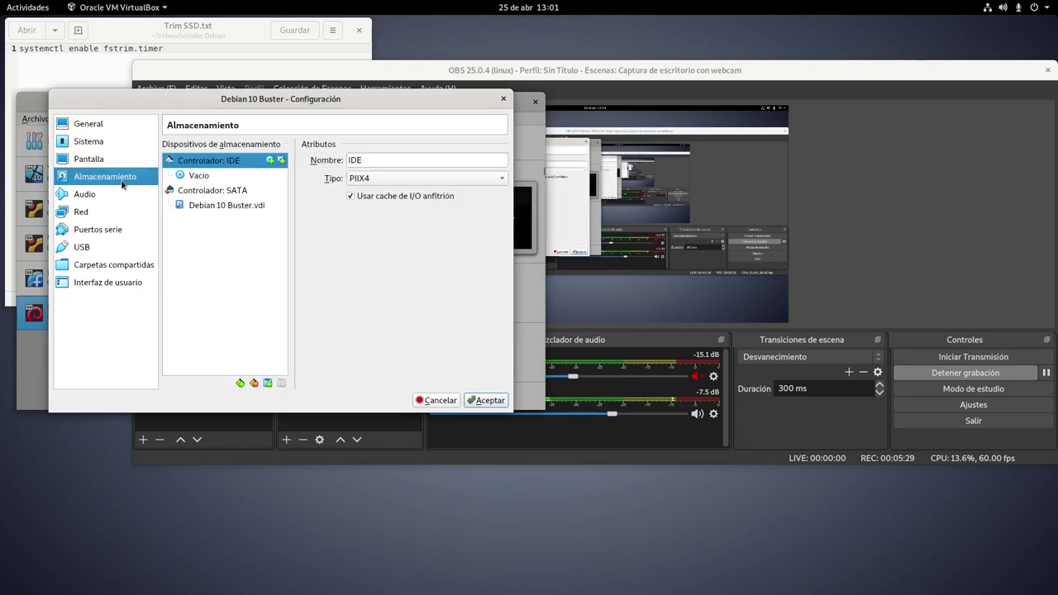
click(234, 178)
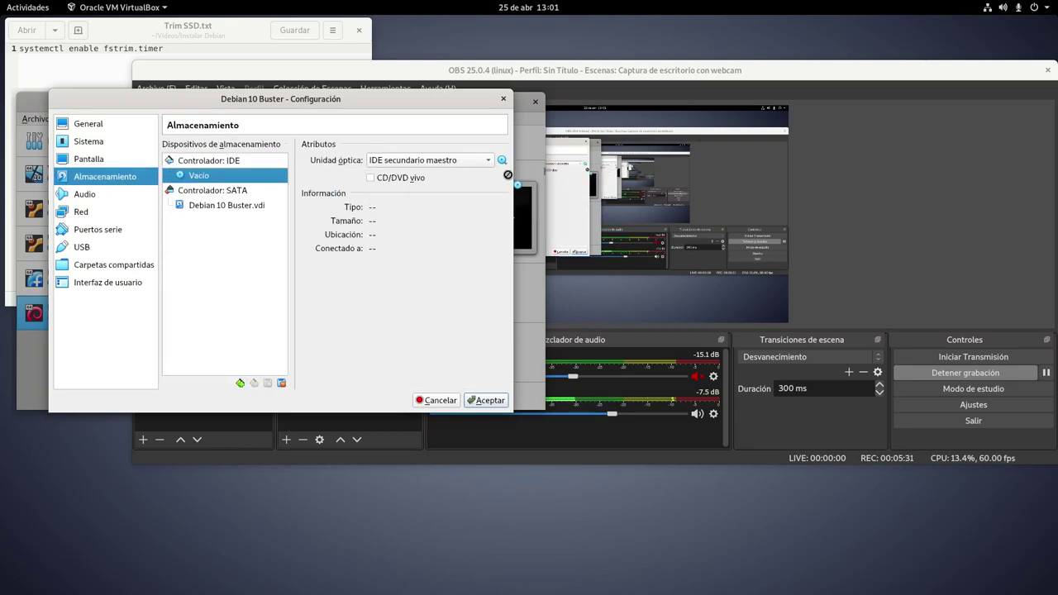
click(503, 159)
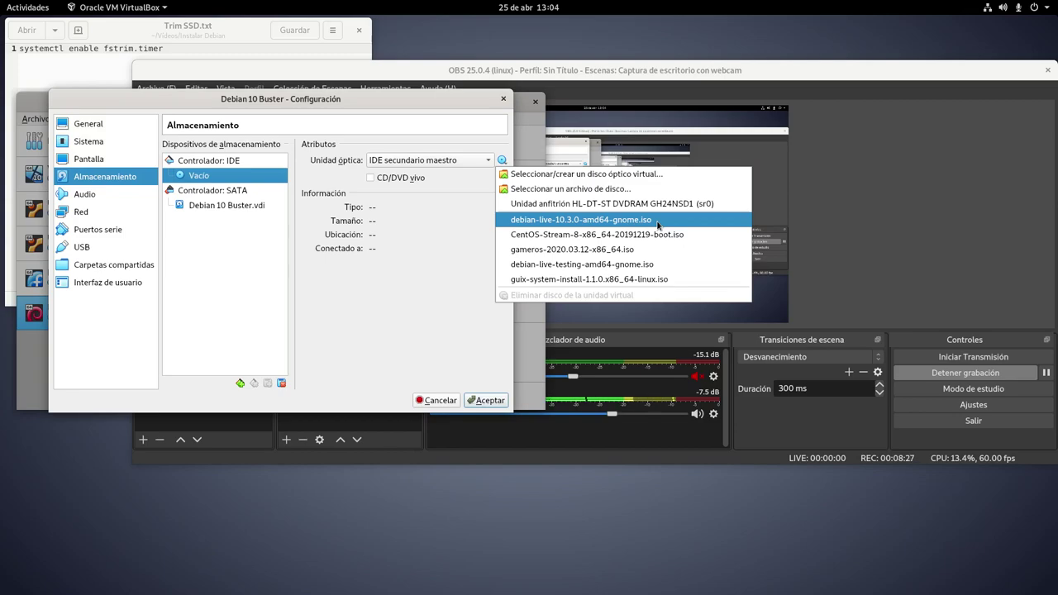
click(658, 225)
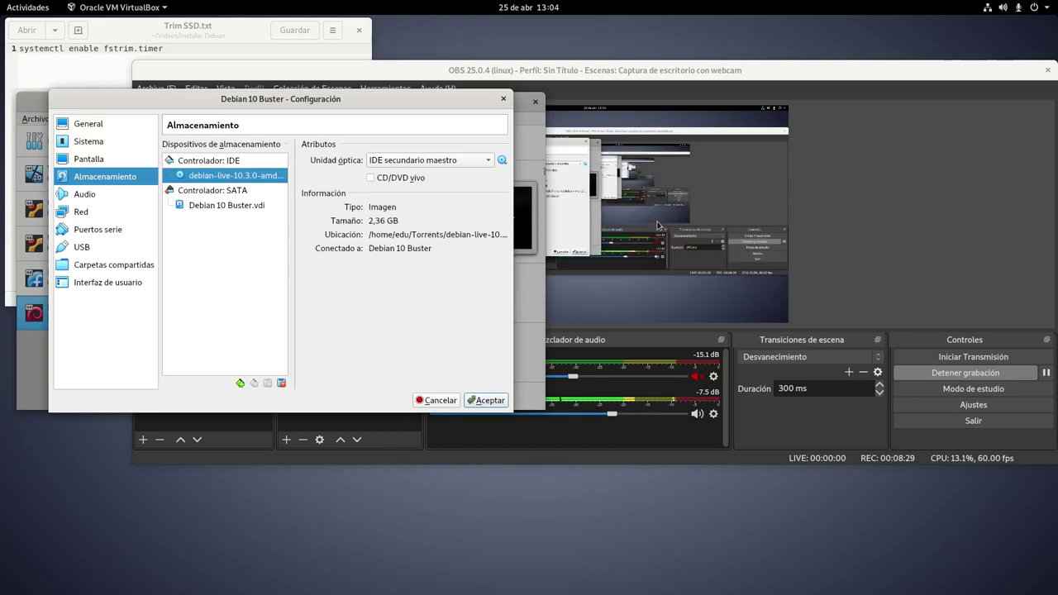
click(473, 401)
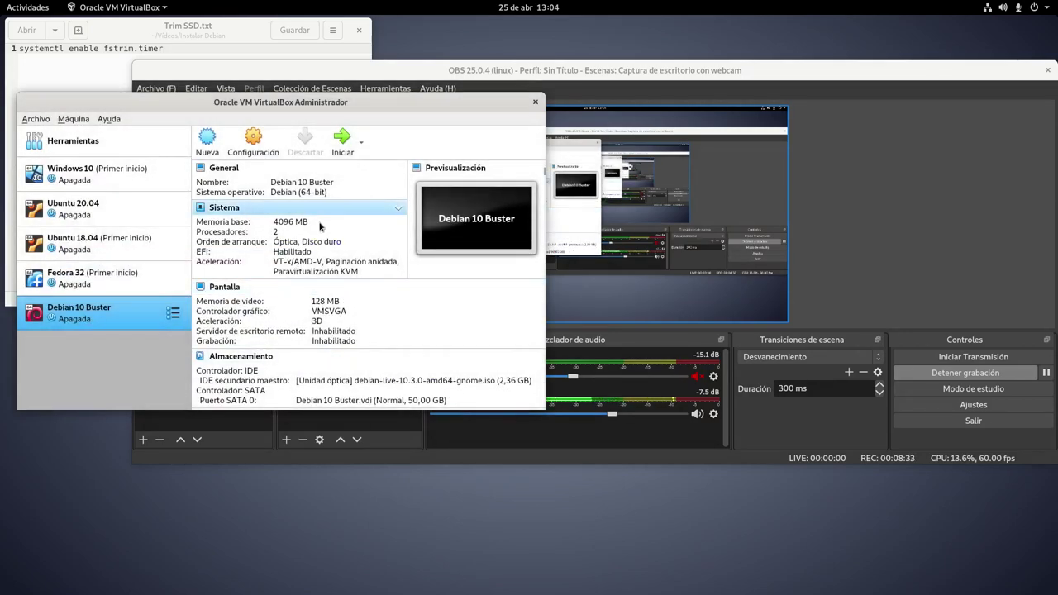
Start Debian 10 Buster from debian-live-10.3.0-amd64-gnome.iso and boot the default Debian Live entry
click(342, 143)
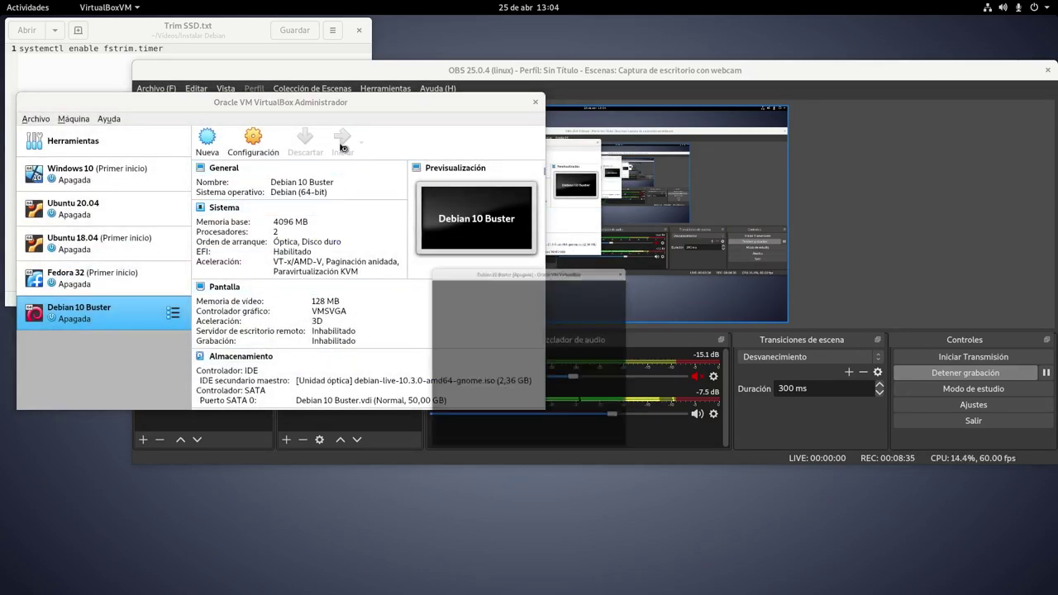
click(506, 324)
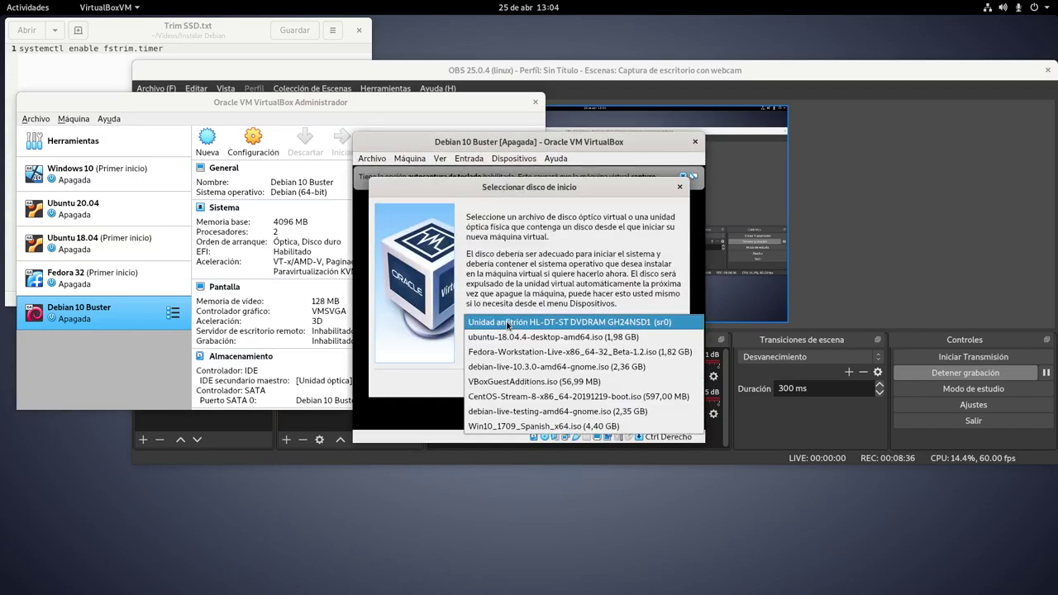
click(535, 366)
click(609, 386)
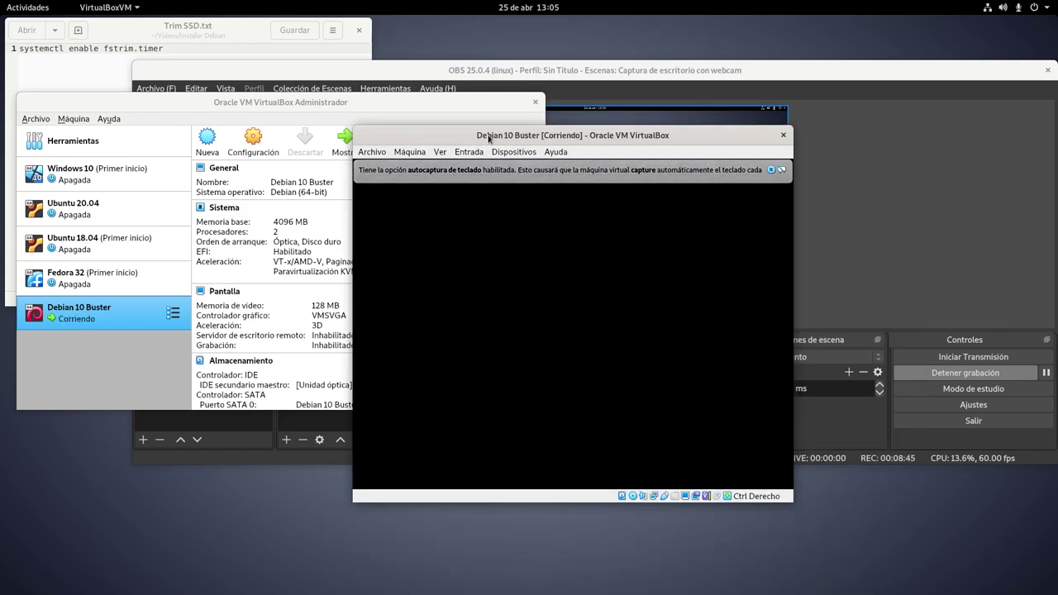
drag(489, 138, 350, 82)
click(350, 169)
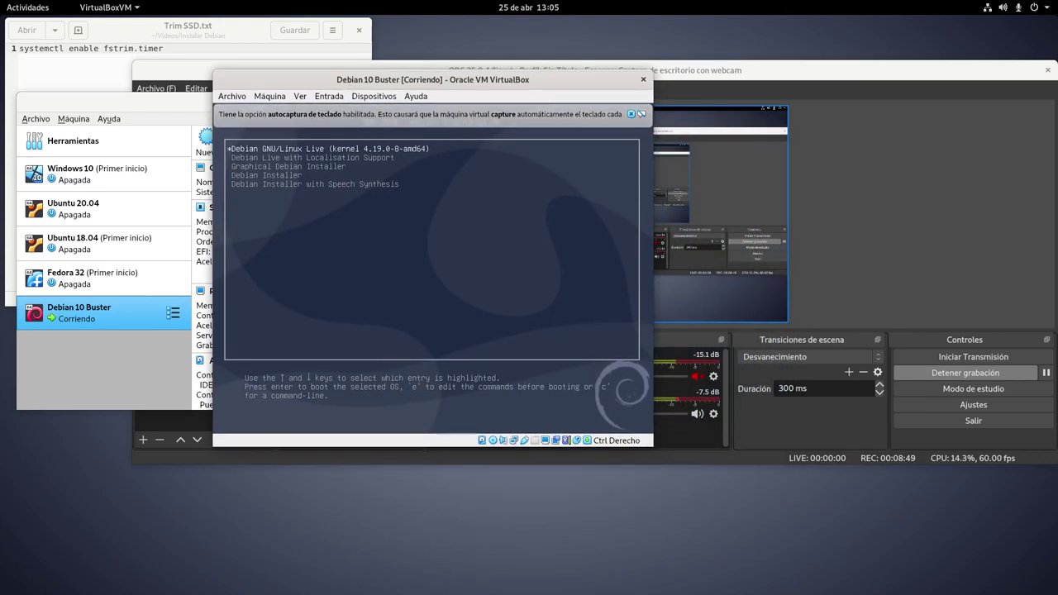
key(Return)
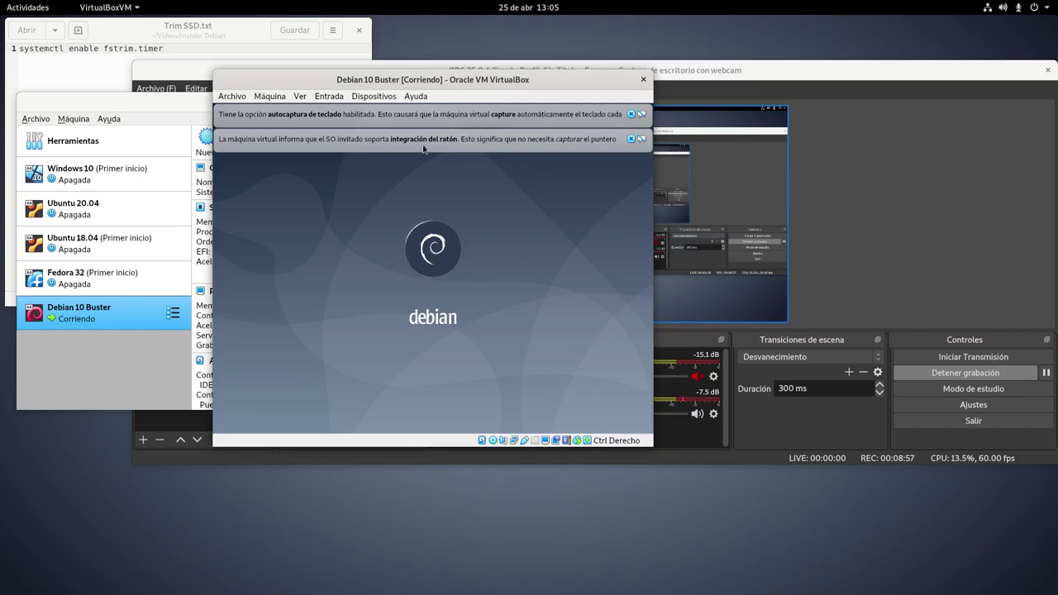
Dismiss the keyboard auto-capture and mouse integration notices in the VM window
click(631, 114)
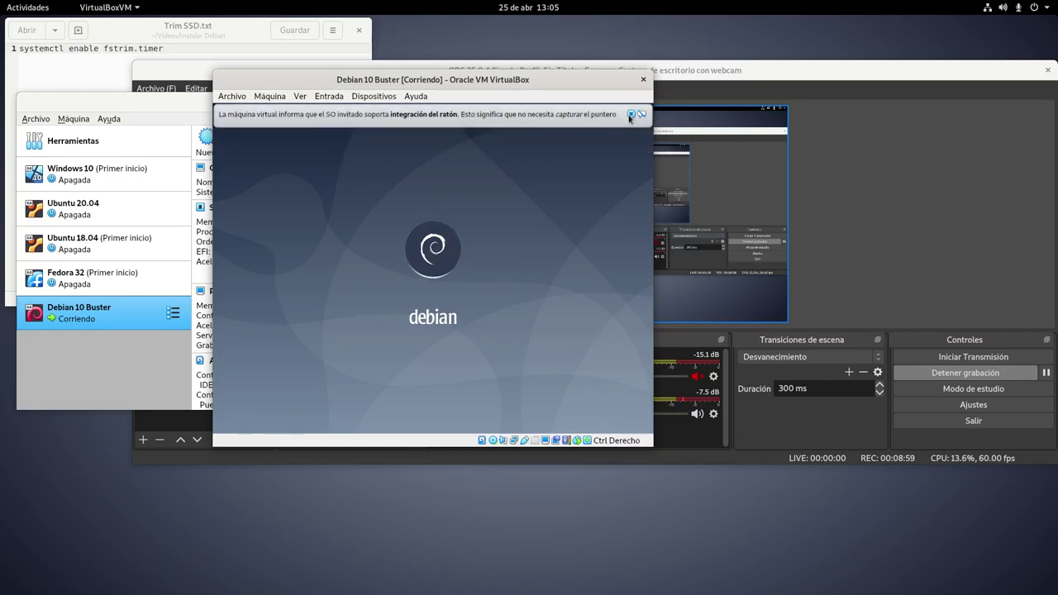
click(631, 115)
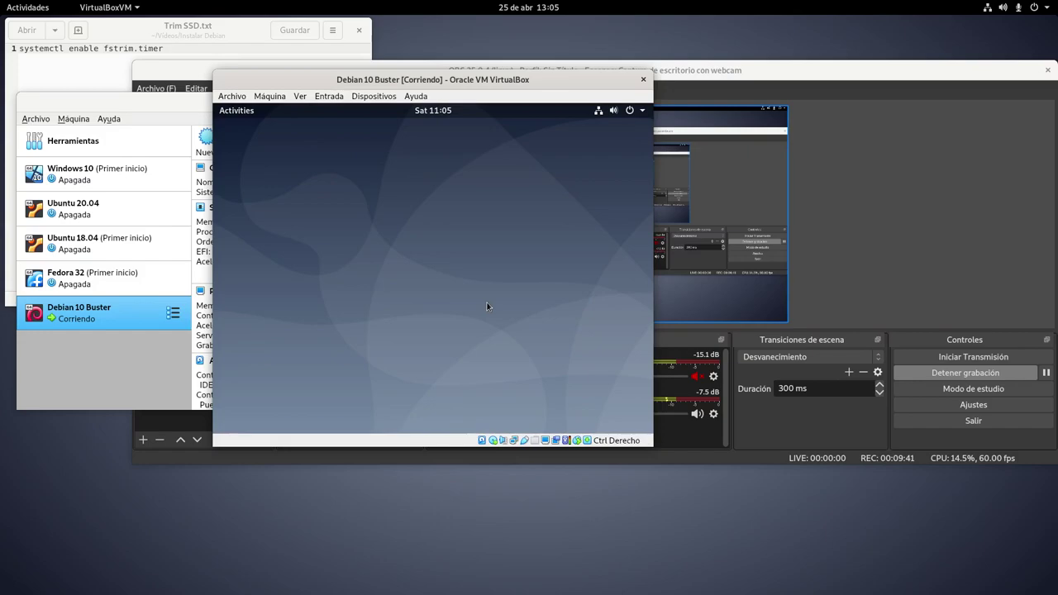
Open the guest's Displays settings by searching 'resol' in Activities
drag(411, 75, 385, 63)
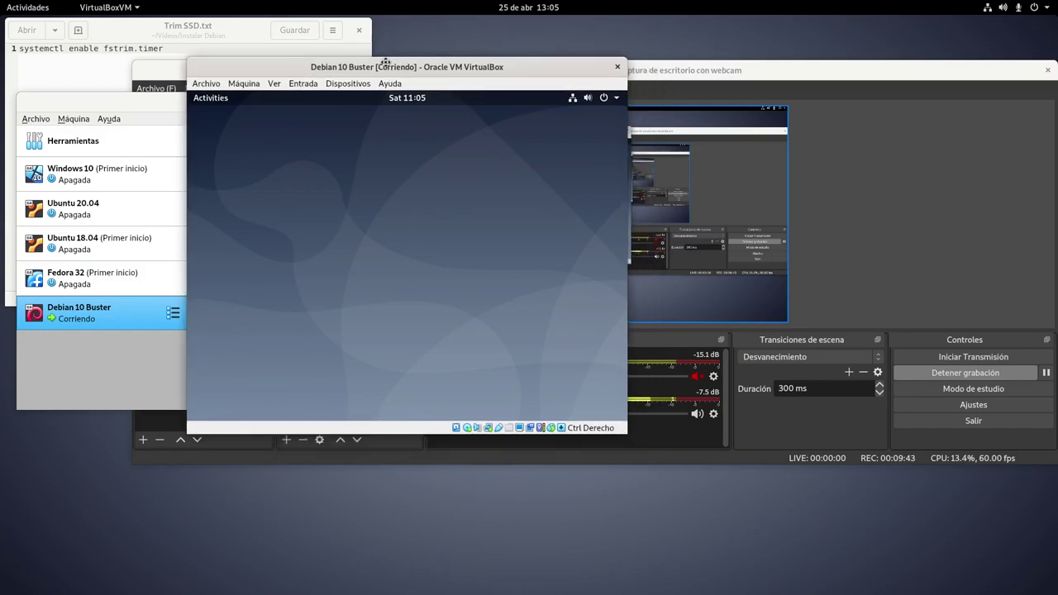
click(218, 101)
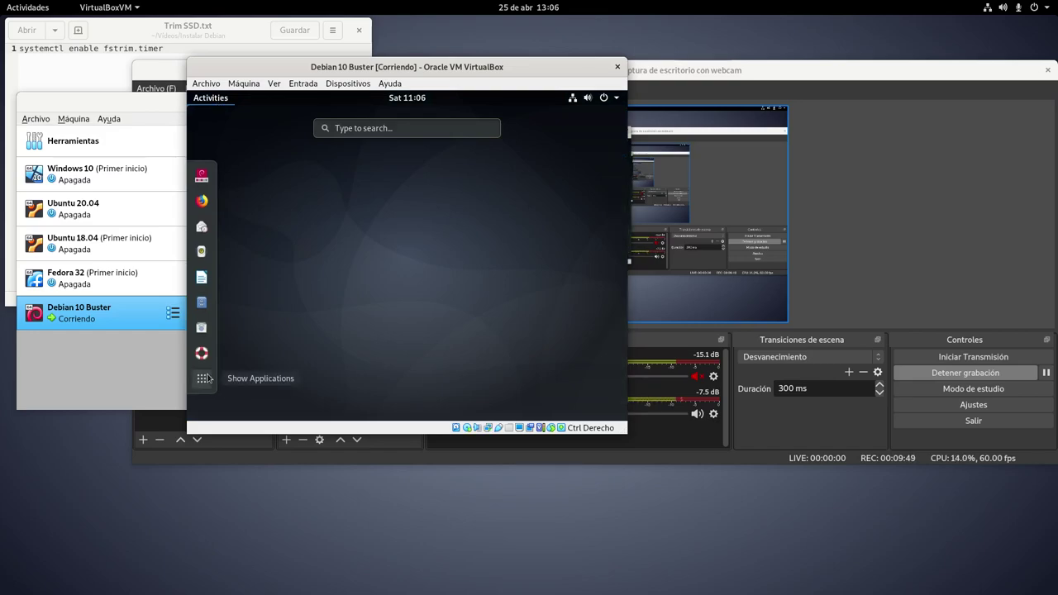
click(204, 378)
text(resol)
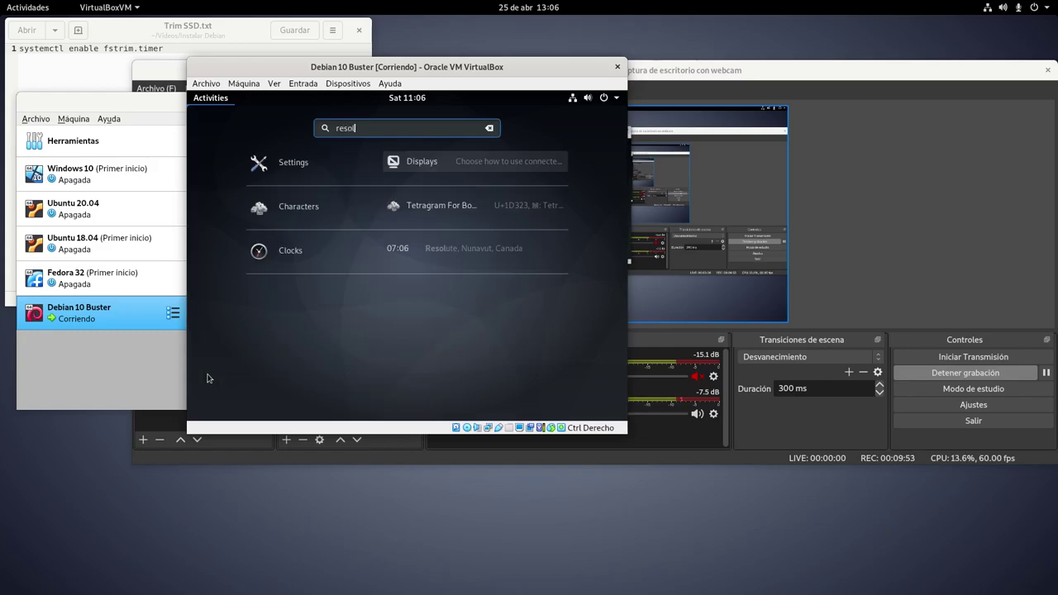
key(Escape)
key(Escape)
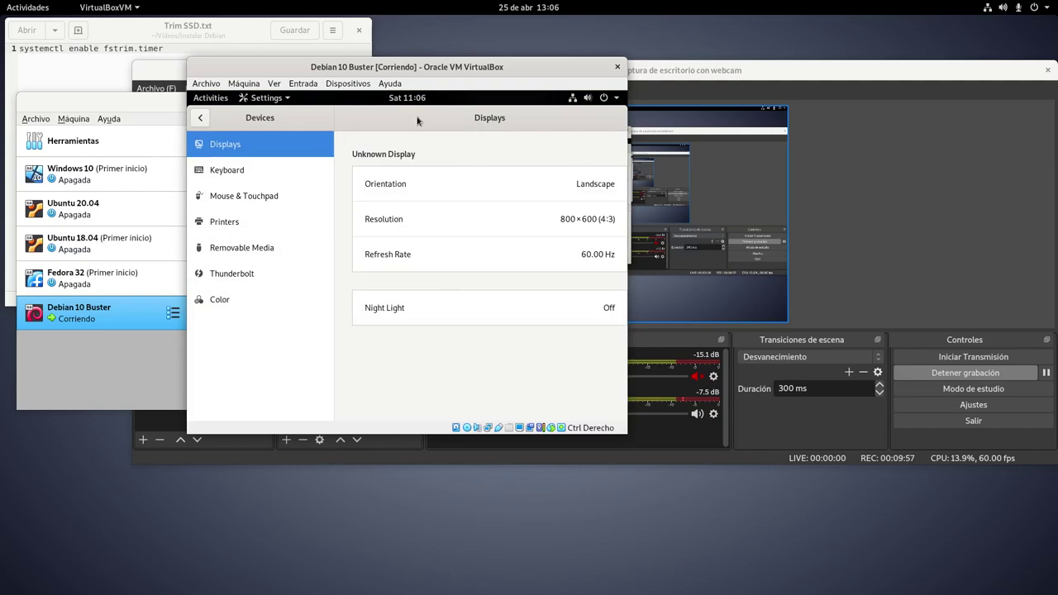
click(294, 144)
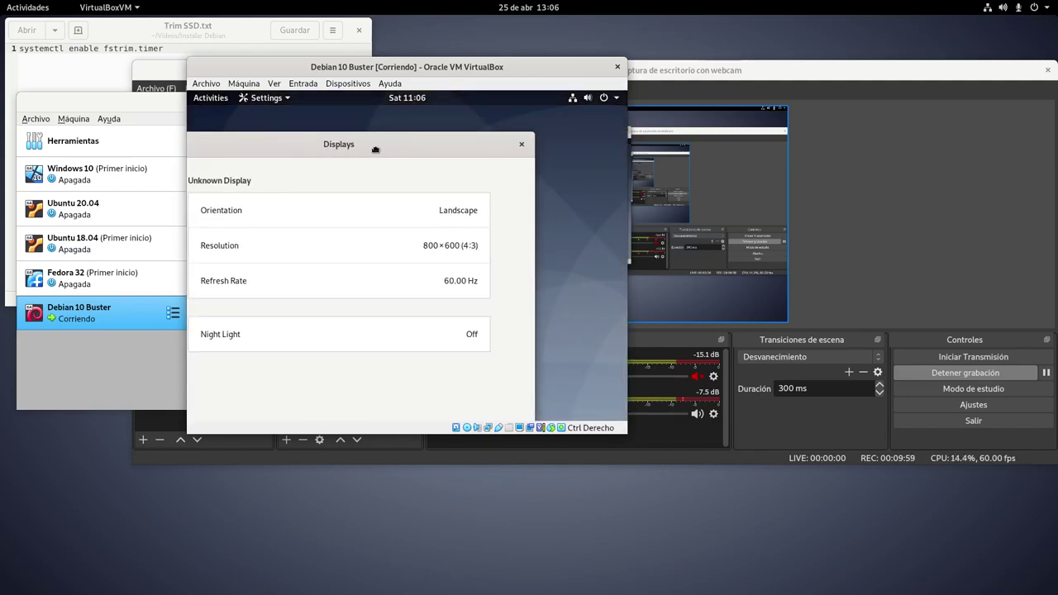
Apply and keep the 1440×900 (16:10) resolution, then close Settings
click(438, 259)
scroll(440, 297, down, 5)
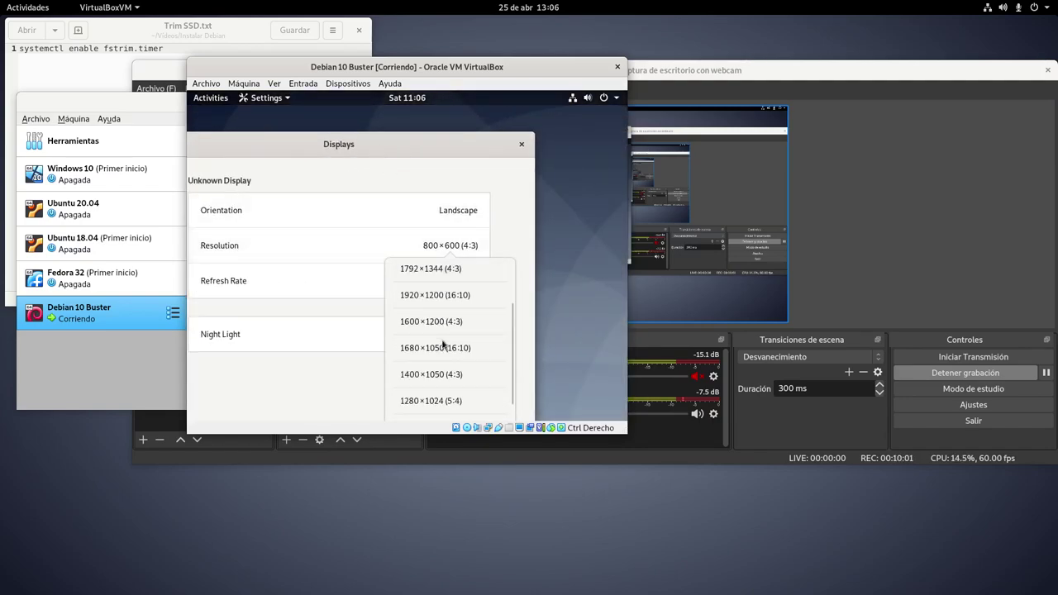
scroll(442, 343, down, 2)
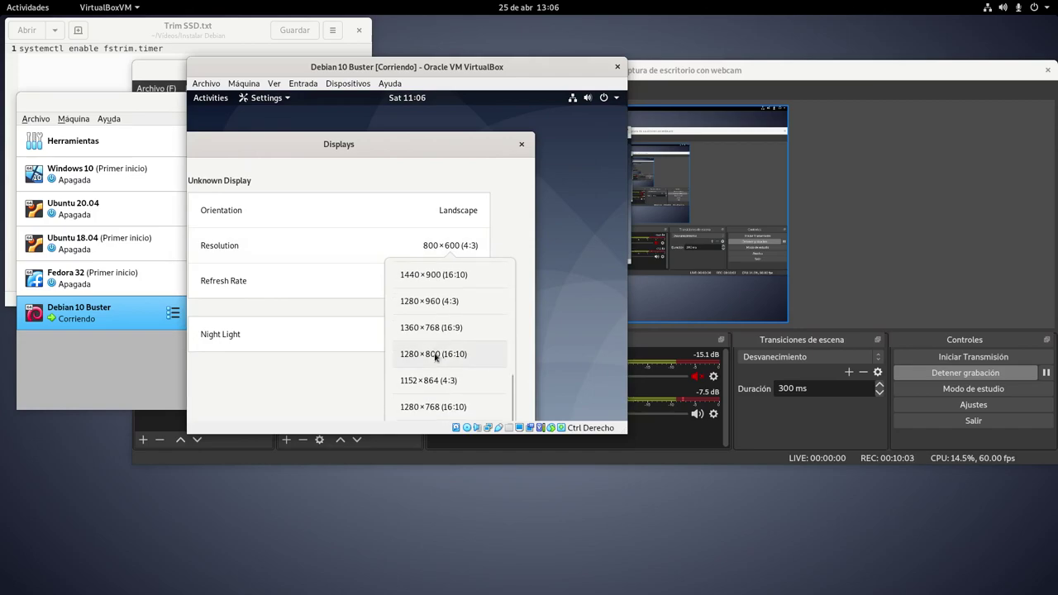
click(438, 275)
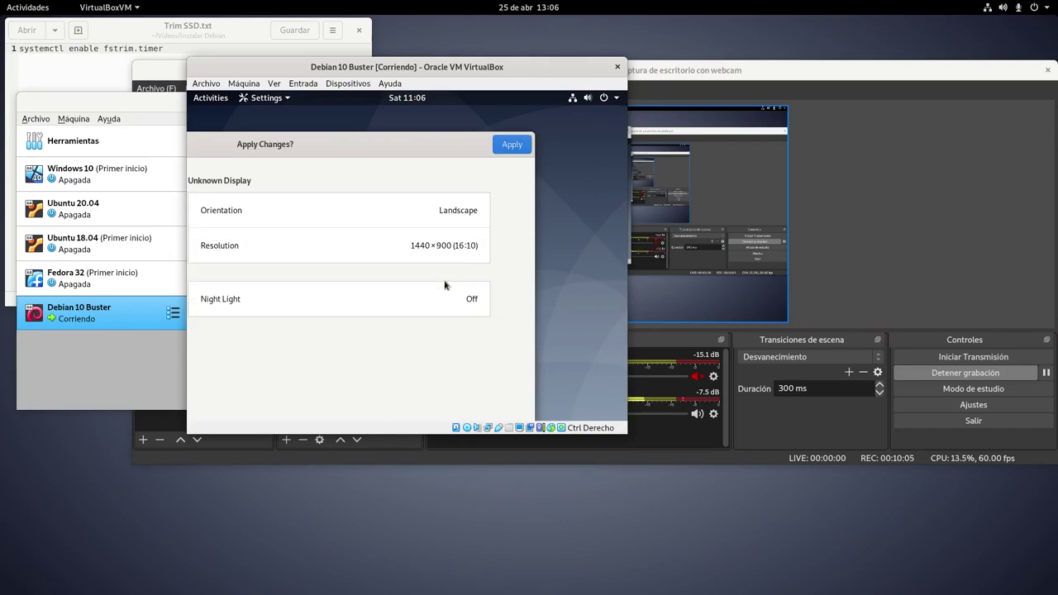
click(504, 149)
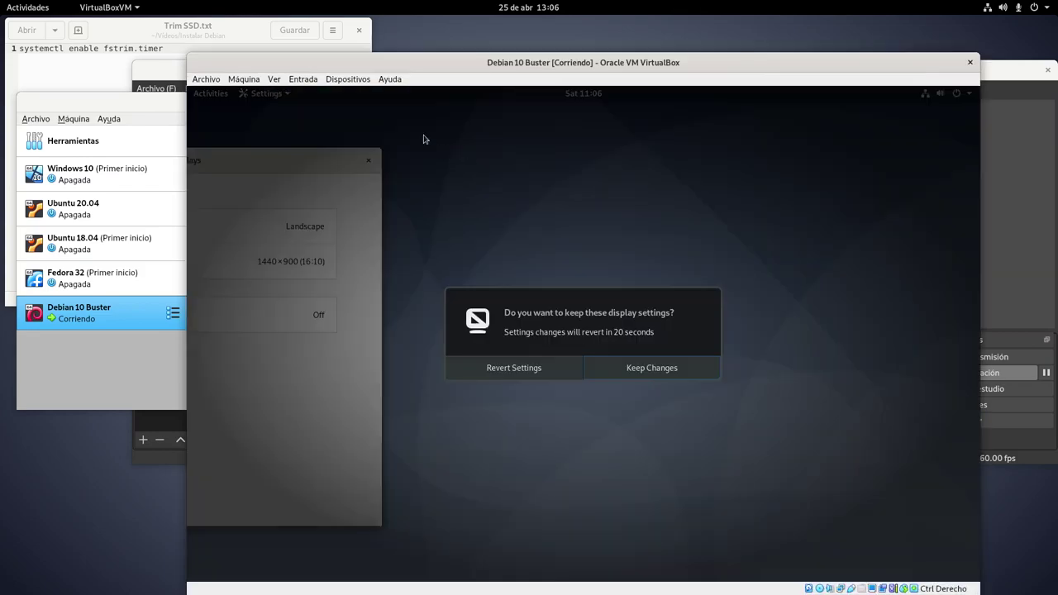
click(613, 367)
drag(534, 64, 464, 45)
drag(231, 143, 686, 139)
click(759, 138)
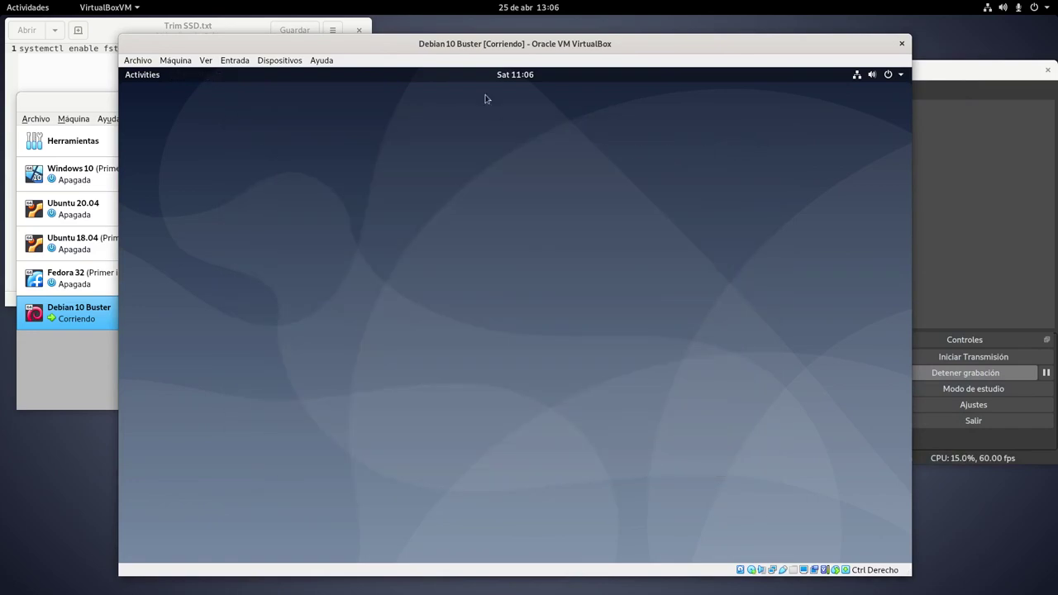
drag(477, 47, 472, 43)
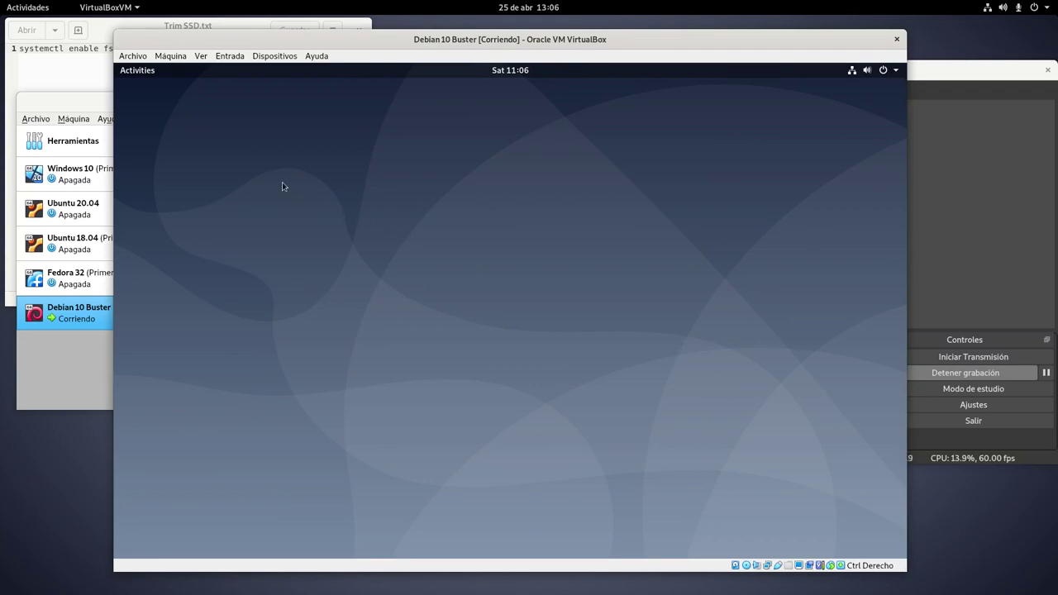
Search 'ter' in the guest's Activities and launch Terminal
click(137, 71)
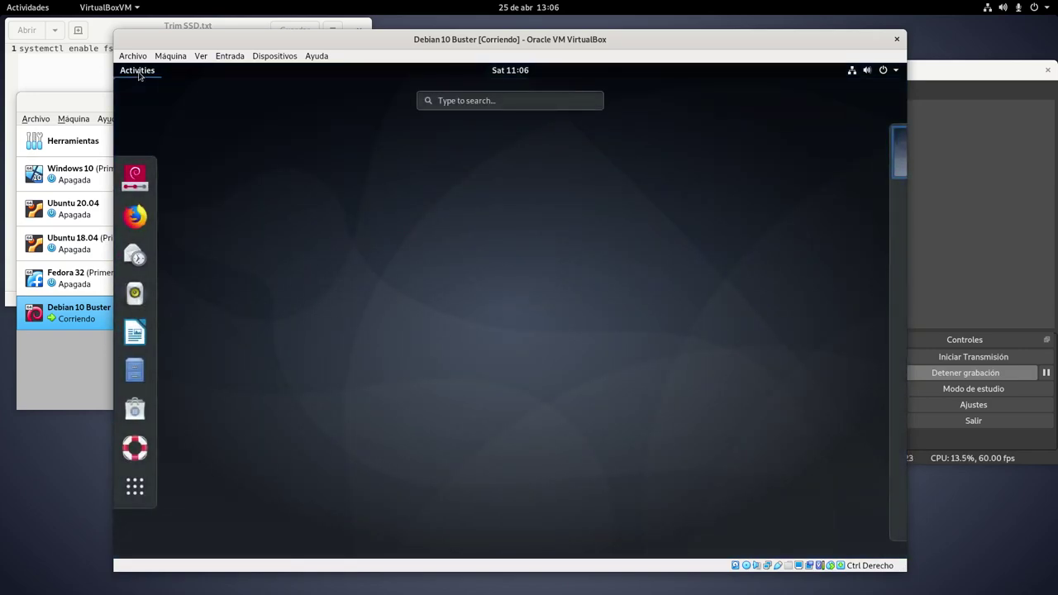
text(ter)
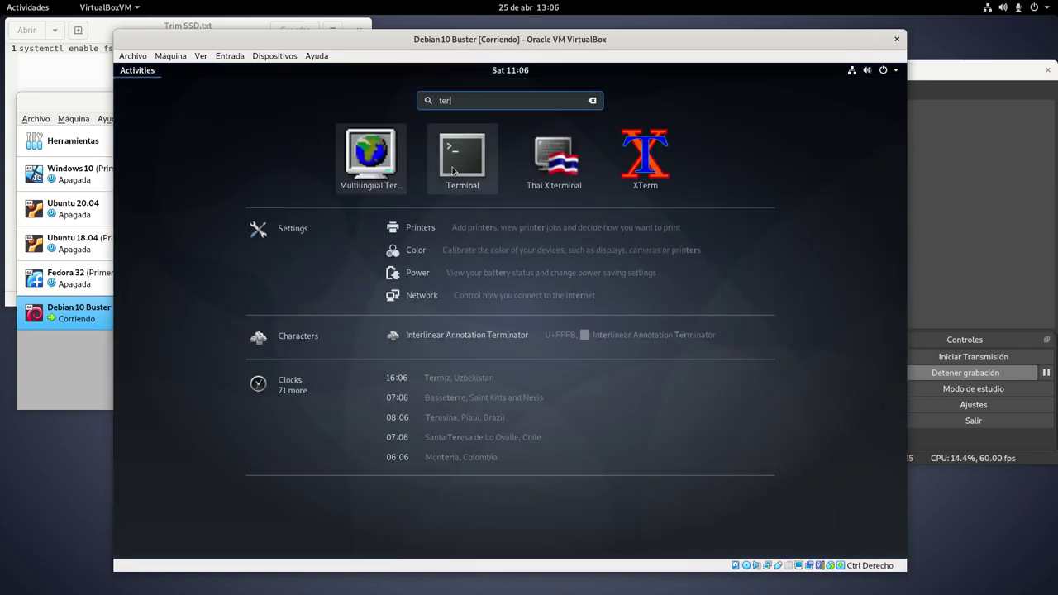
click(452, 166)
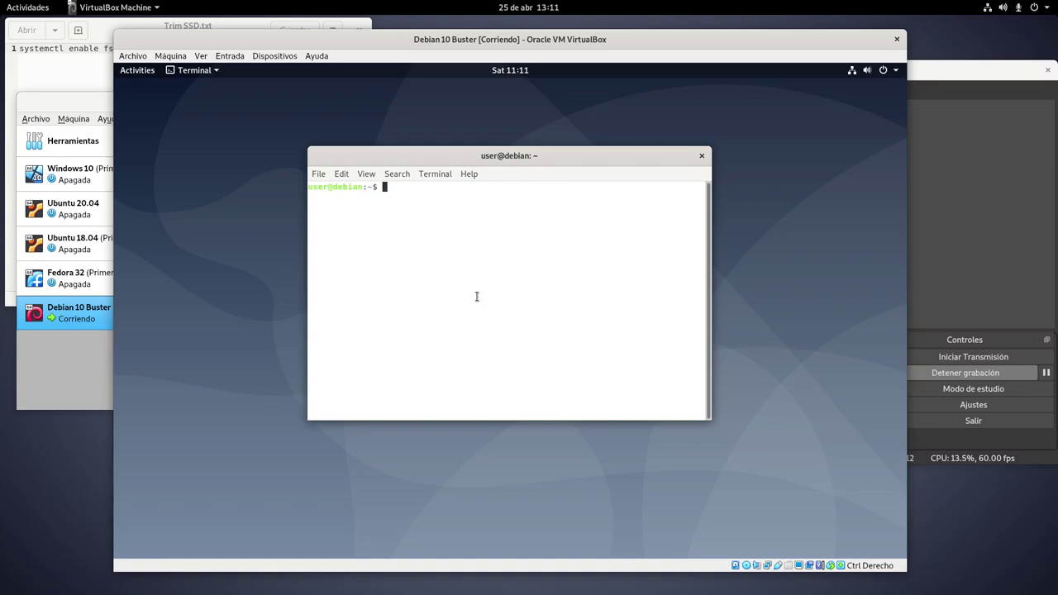
Run 'sudo apt install xfsdump xfsprogs', confirm with y, then exit the terminal
text(sudo a)
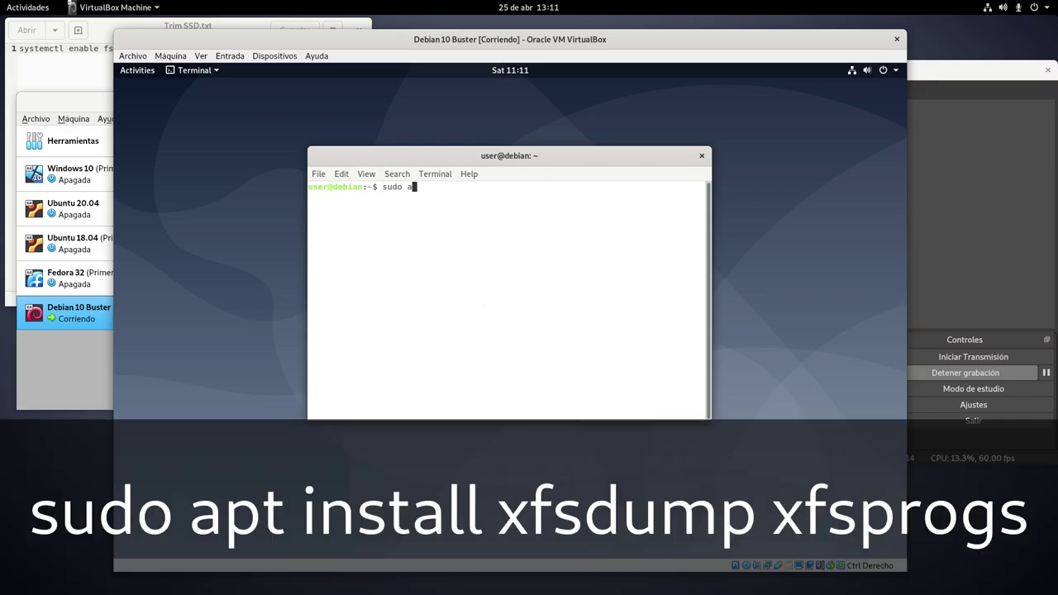
text(pt install xfsdump xfsprogs)
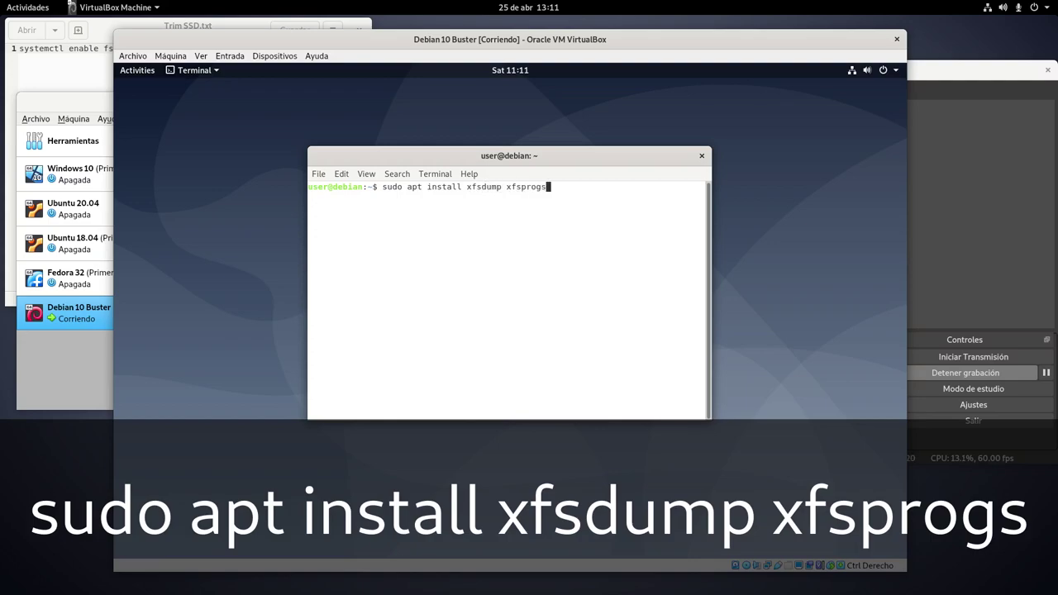
key(Return)
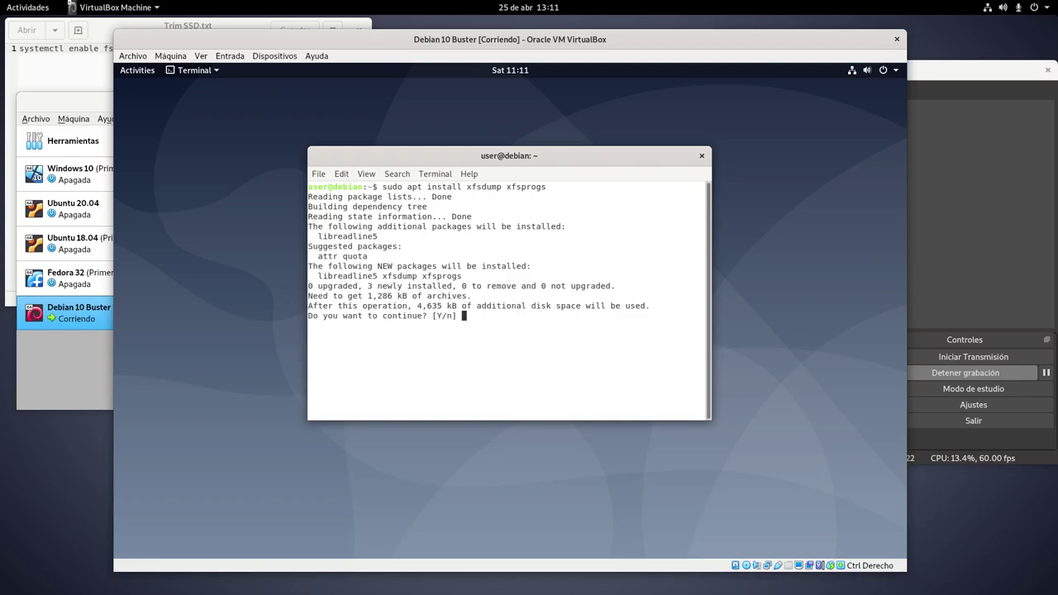
text(y)
key(Return)
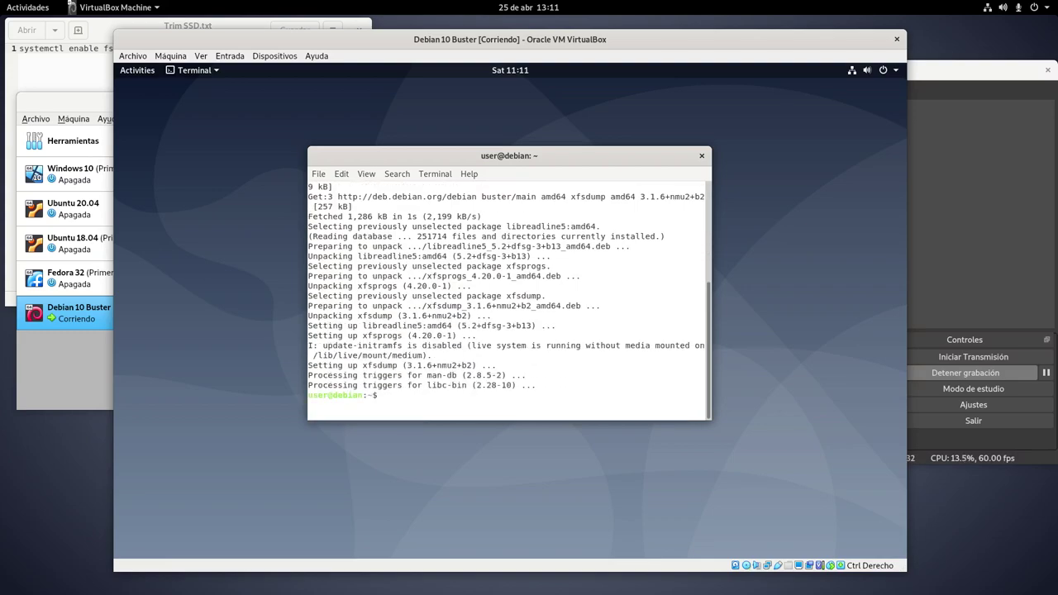
text(exit)
key(Return)
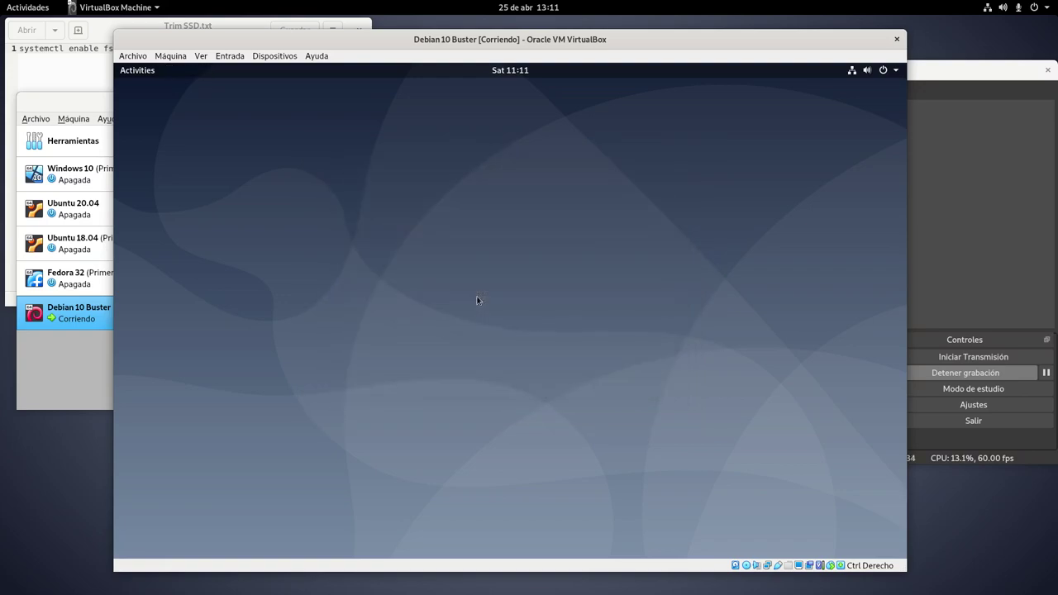
From the guest's Activities overview, launch the Install Debian icon in the dash
click(148, 73)
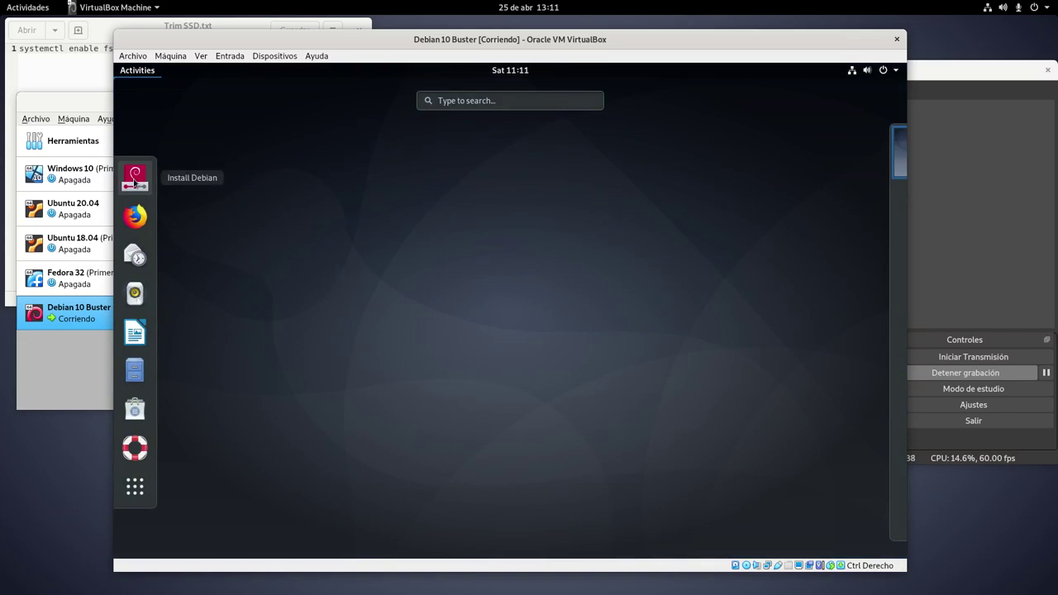
click(135, 179)
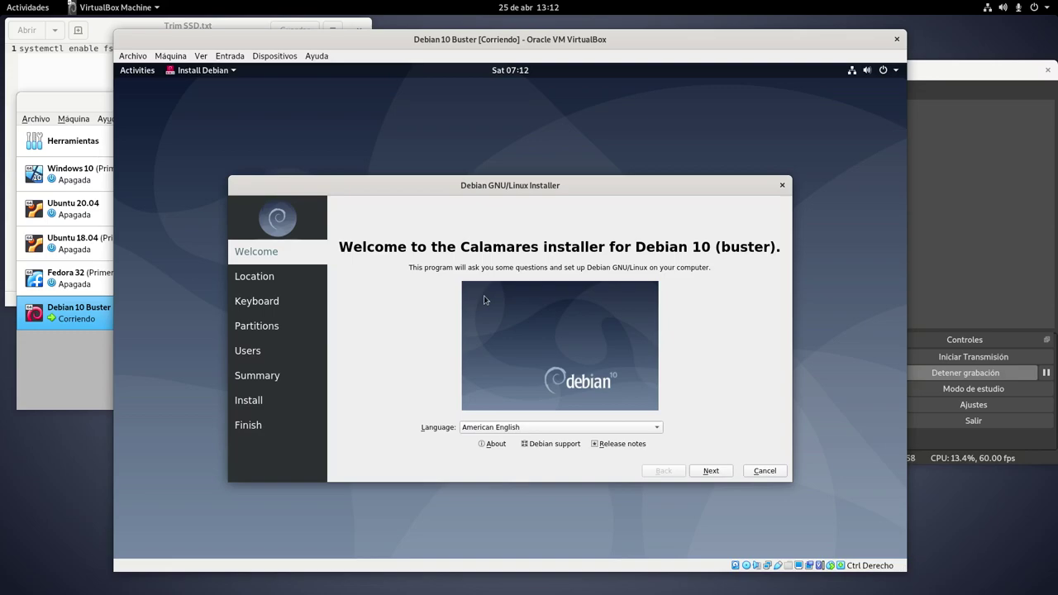
Set the installer language to español de España and continue
click(612, 428)
scroll(585, 485, down, 5)
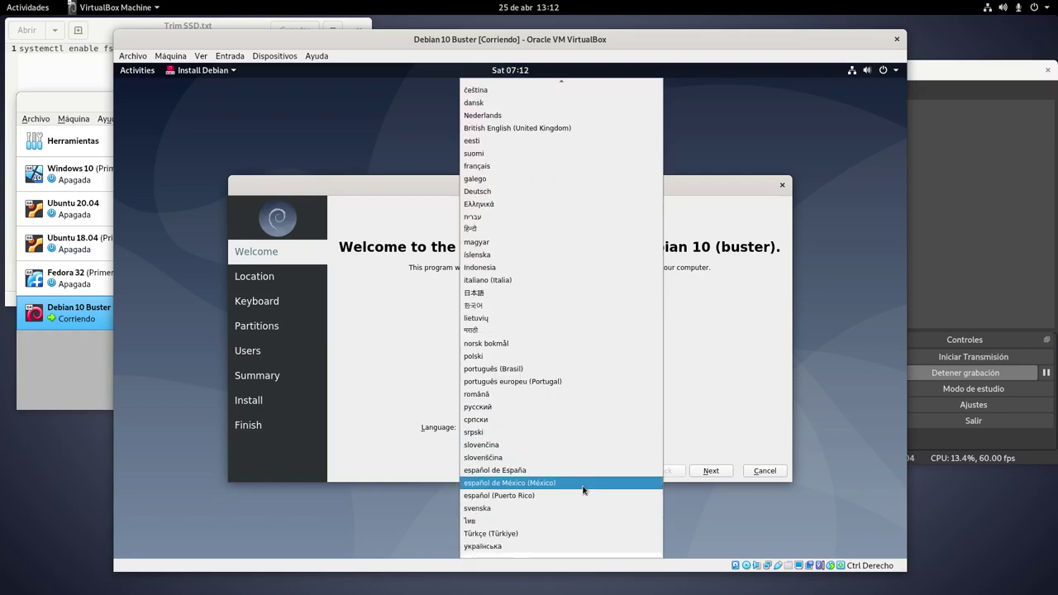
click(544, 471)
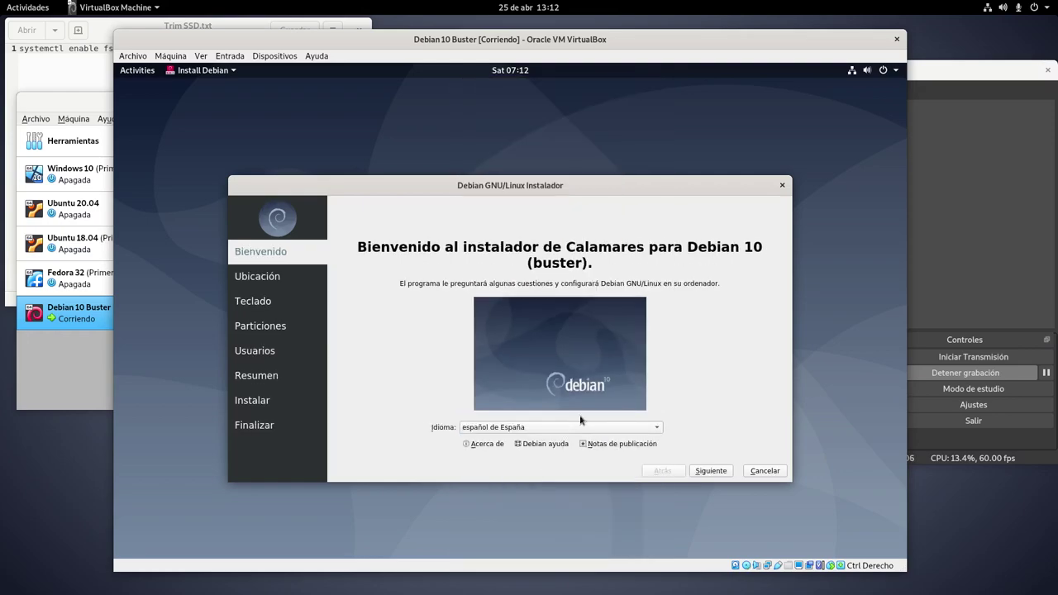
click(705, 473)
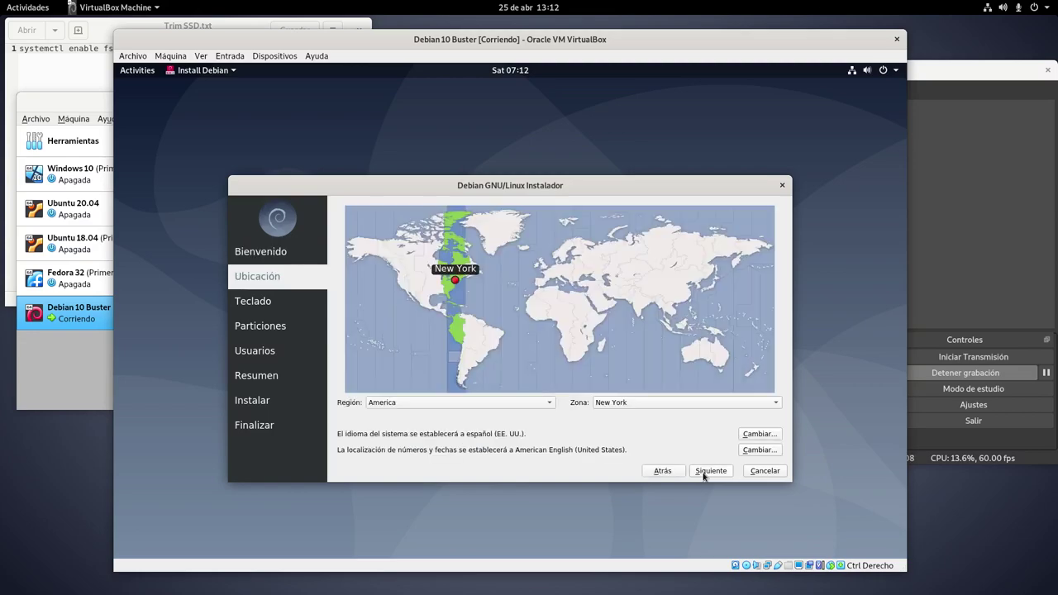
Set the location to Madrid, Spain and keep the Spanish keyboard layout
click(540, 284)
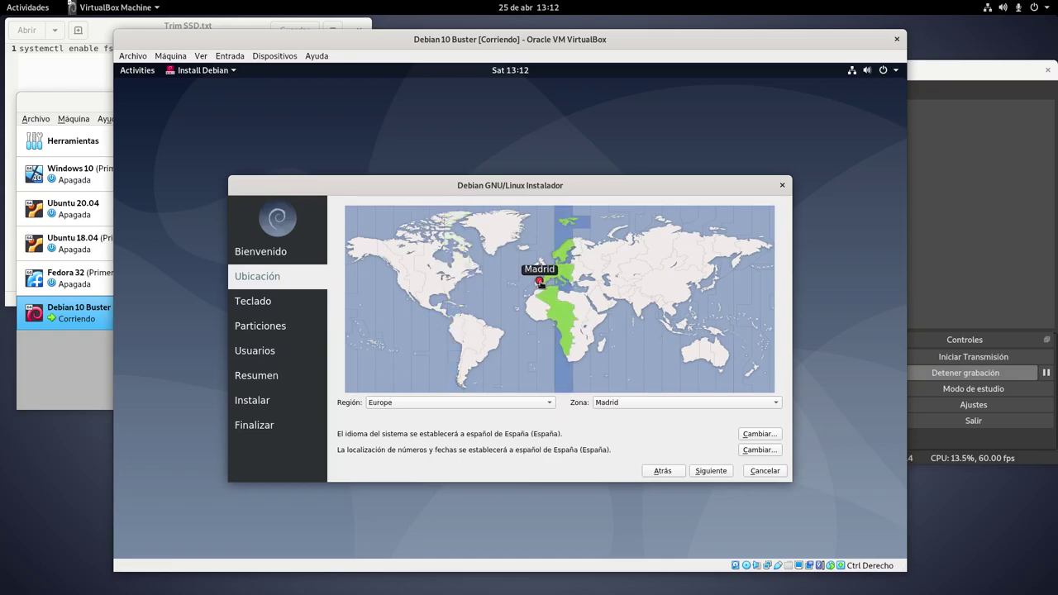
click(708, 471)
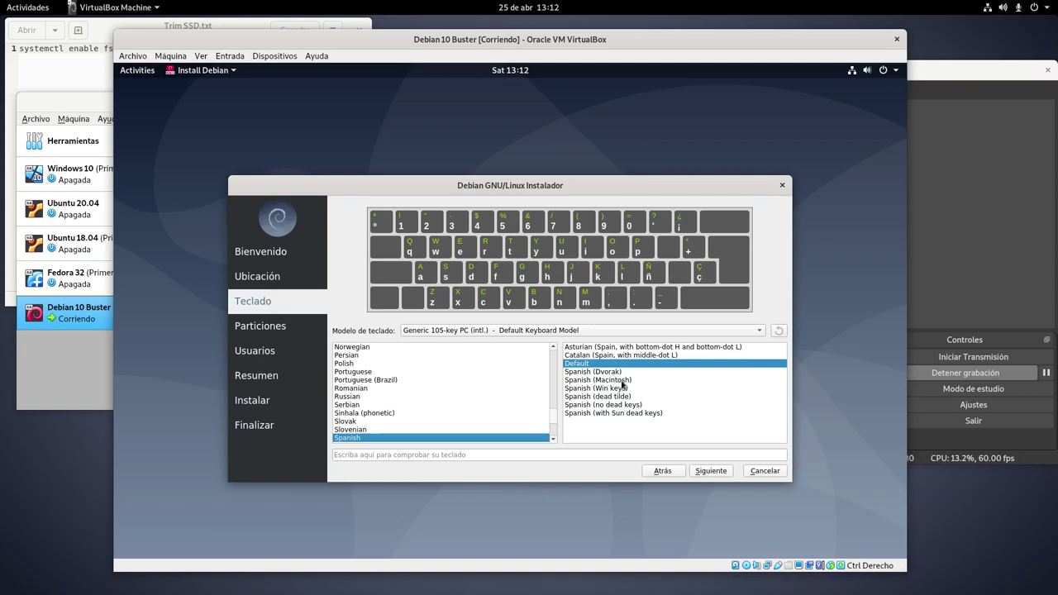
click(700, 471)
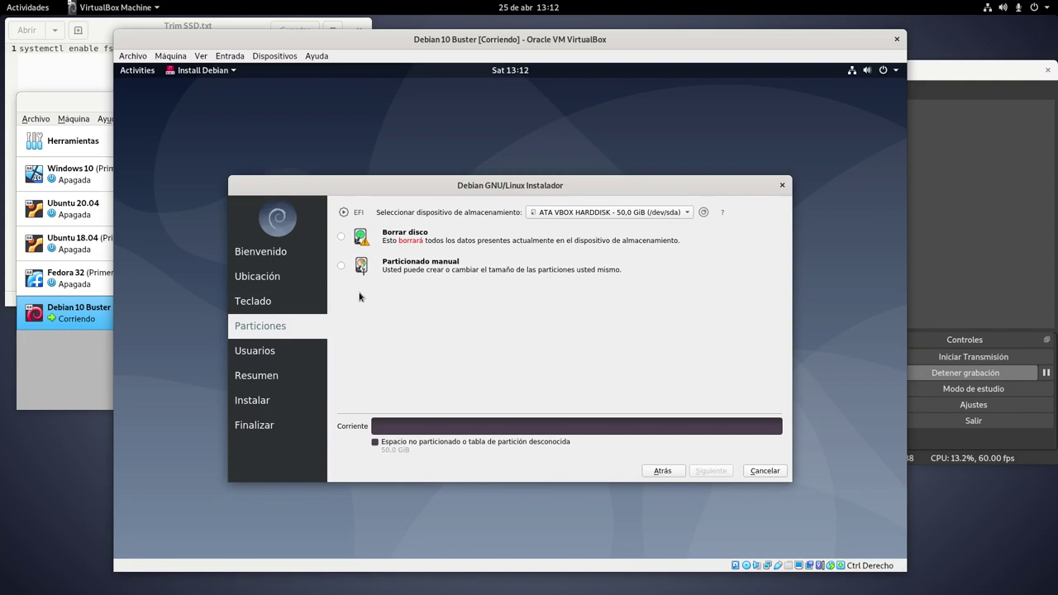
Choose Particionado manual, then start a new GPT partition table on the 50 GiB disk
click(340, 265)
mouse_move(356, 218)
mouse_move(358, 216)
click(709, 471)
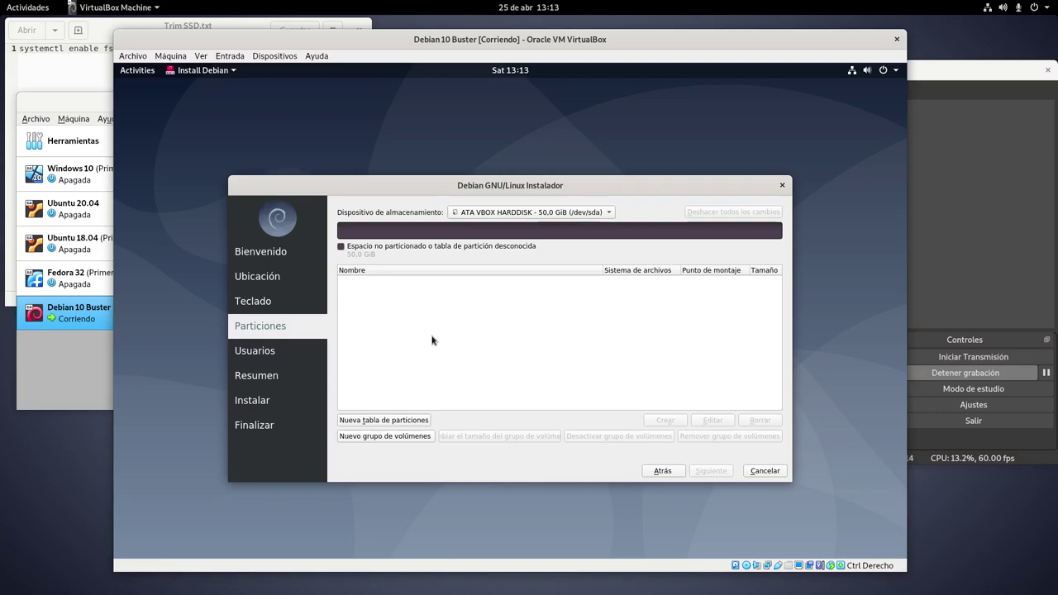
click(410, 422)
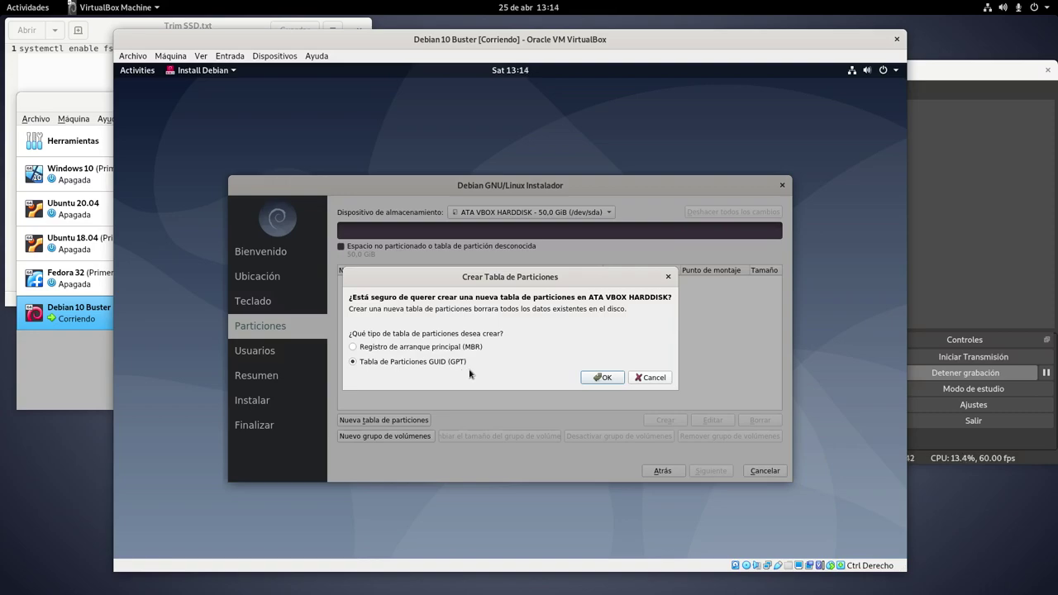
Confirm the GPT partition table and start a new partition in the free space
click(597, 379)
click(382, 286)
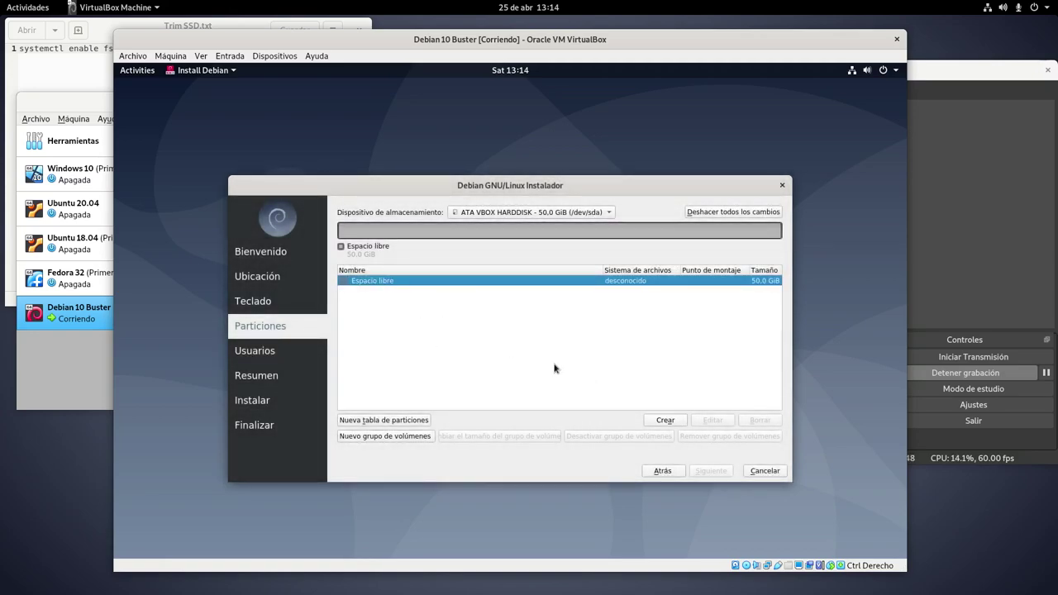
click(665, 420)
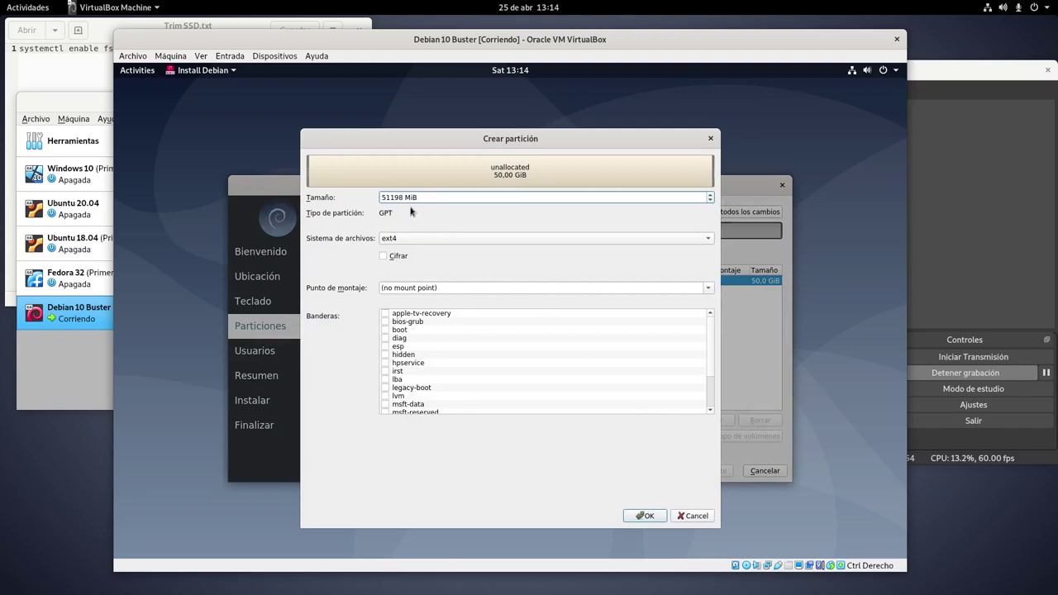
Define a 300 MiB fat32 partition mounted at /boot/efi and confirm it
drag(403, 201, 353, 195)
text(300)
click(494, 241)
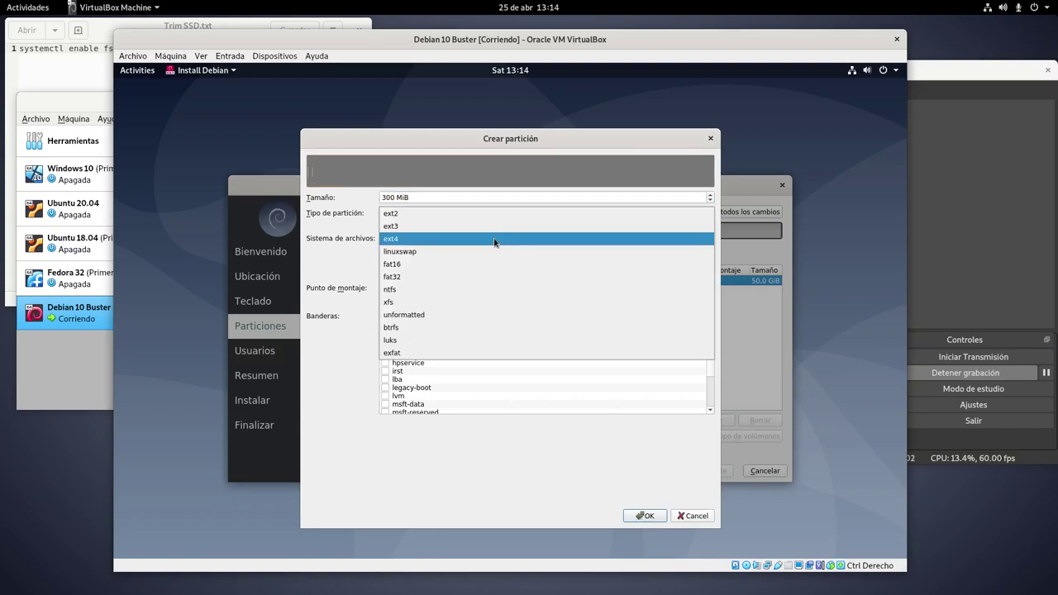
click(443, 276)
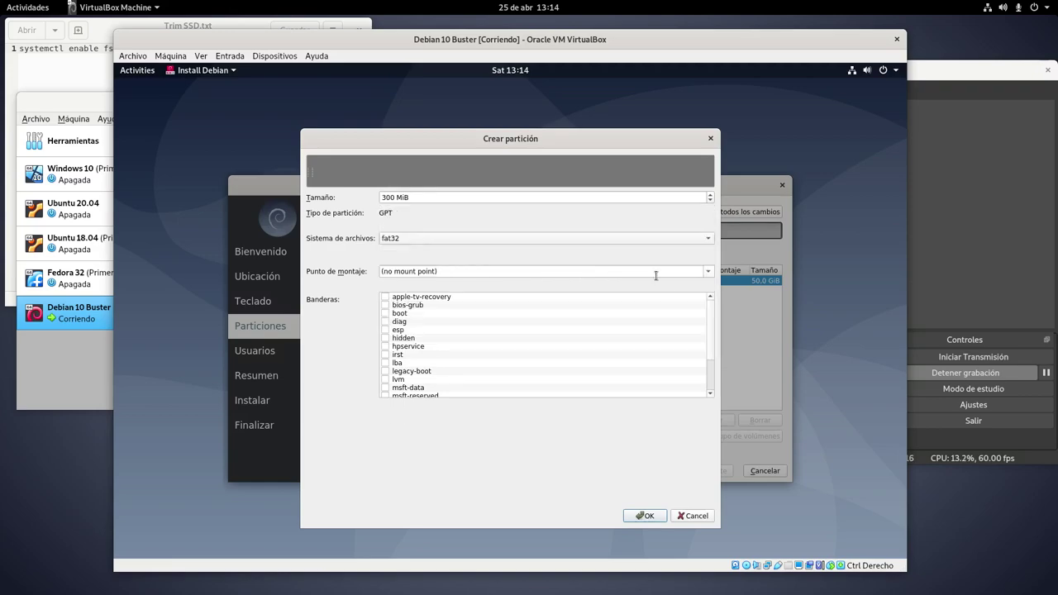
click(709, 276)
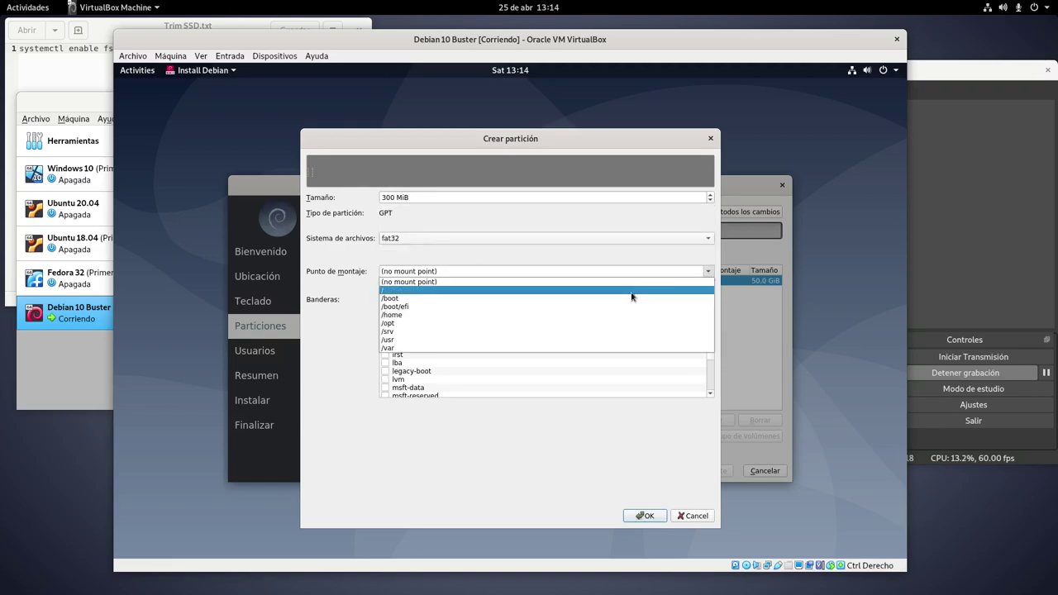
click(526, 307)
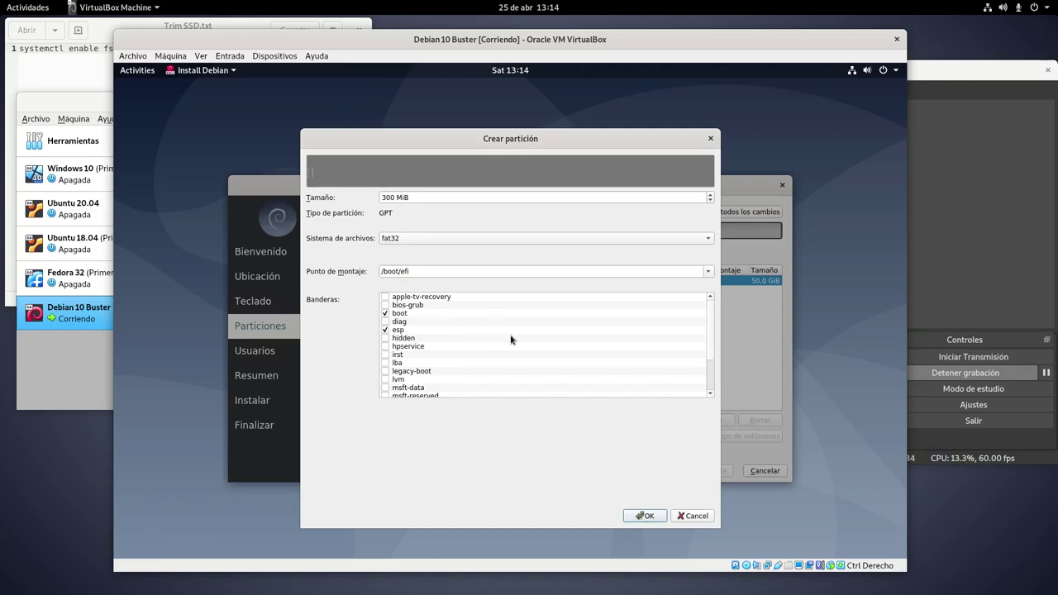
click(645, 515)
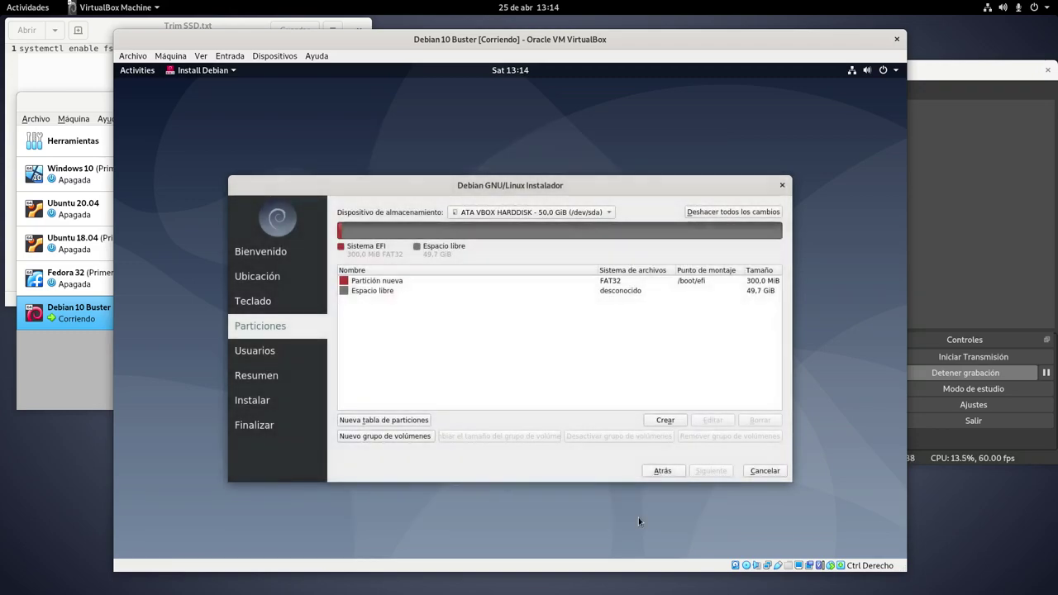
Create a 20000 MiB ext4 partition mounted at / in the free space
click(385, 295)
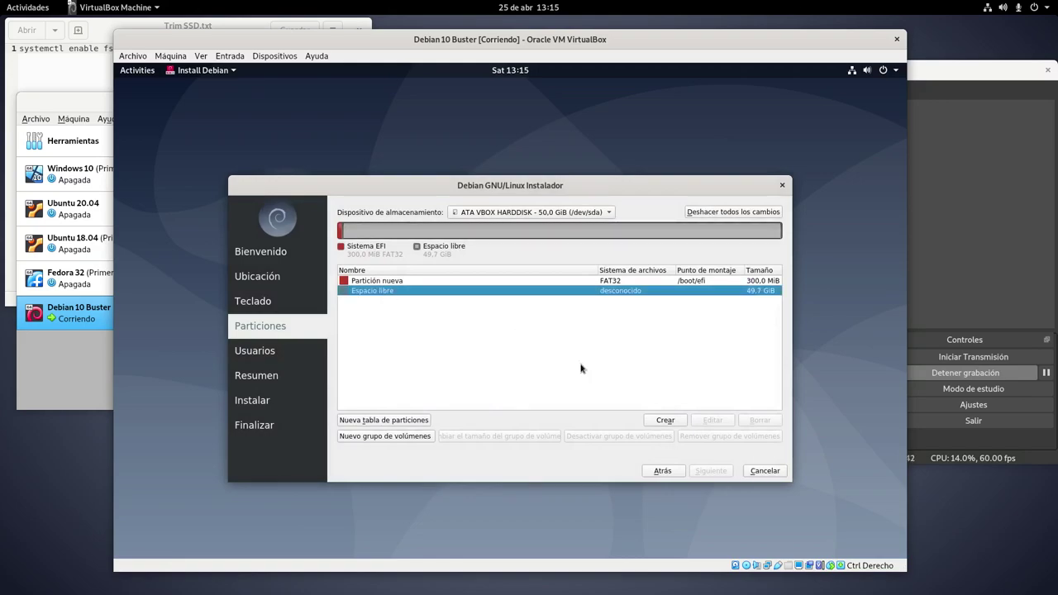
click(659, 425)
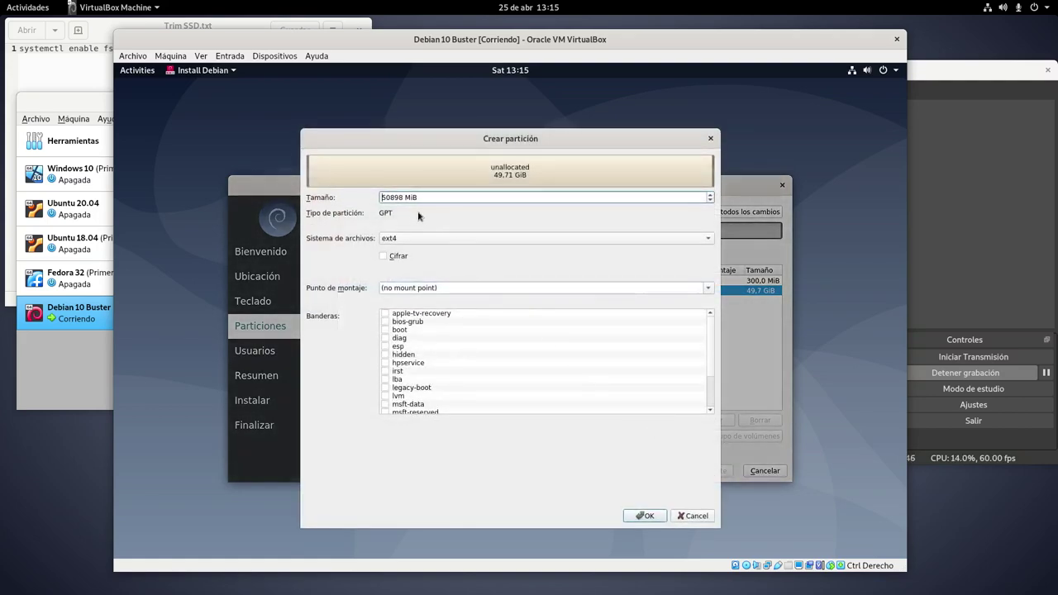
drag(402, 198, 365, 199)
text(20000)
click(708, 289)
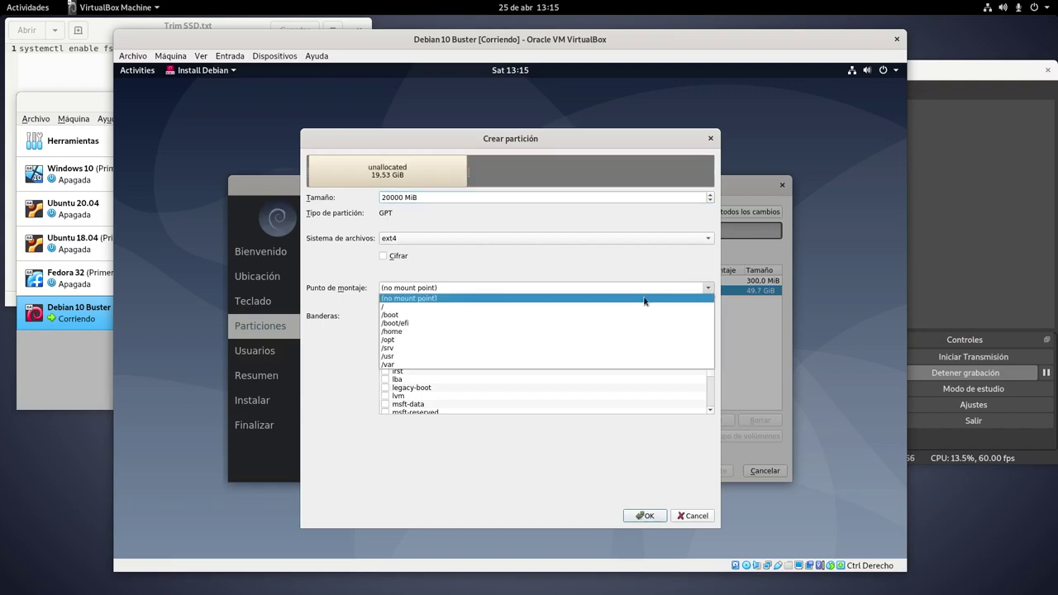
click(598, 308)
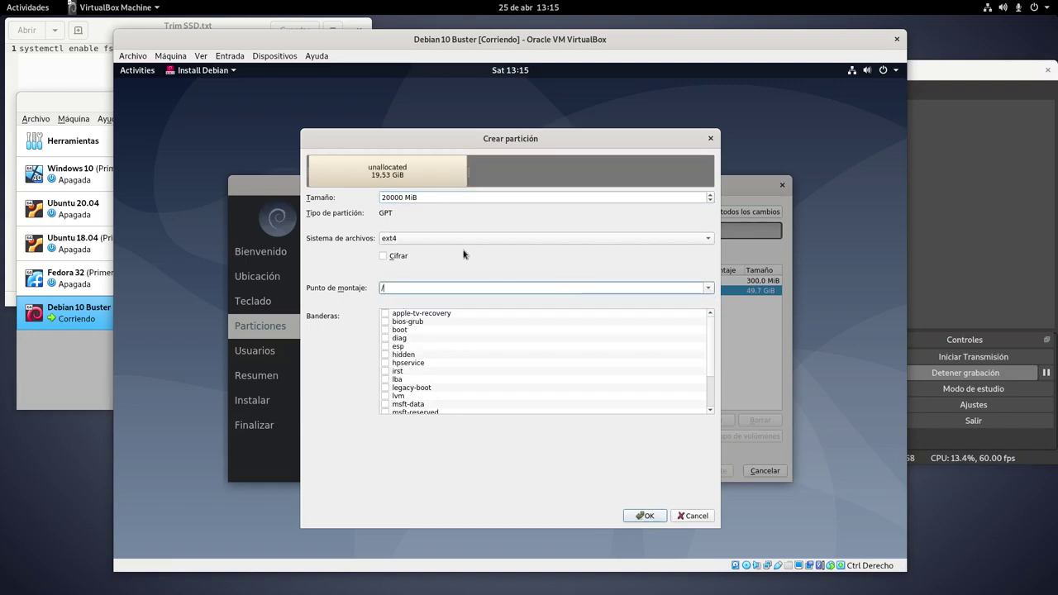
click(646, 516)
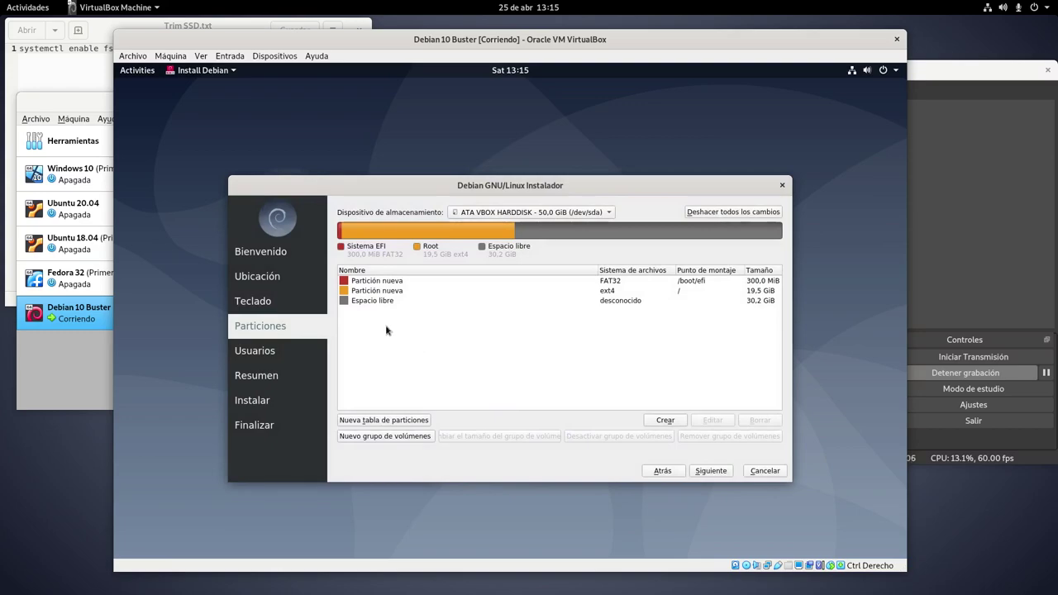
Start another partition in the remaining free space and list its file system types
click(375, 303)
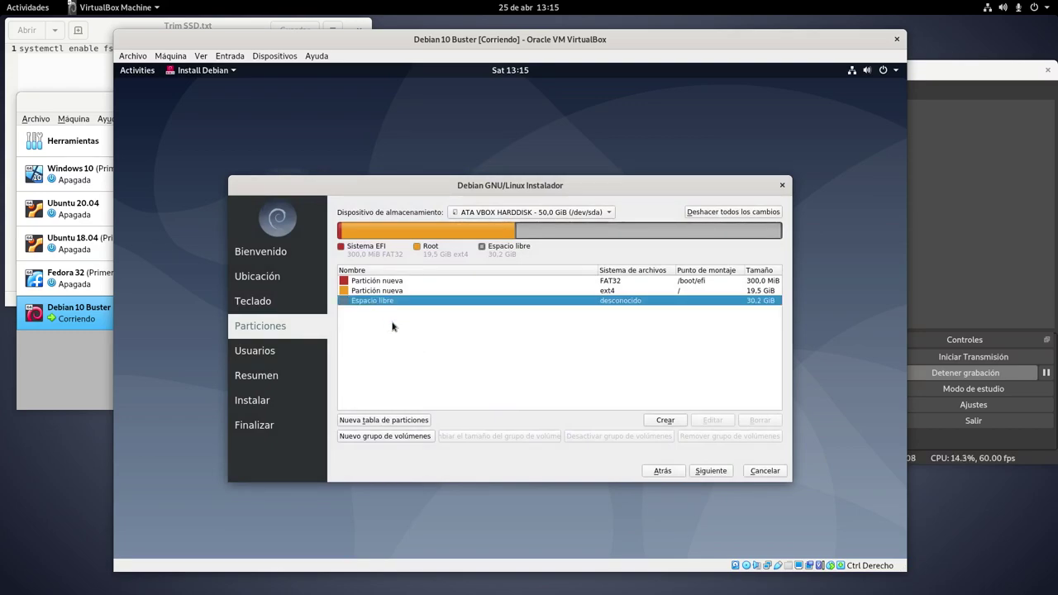
click(665, 420)
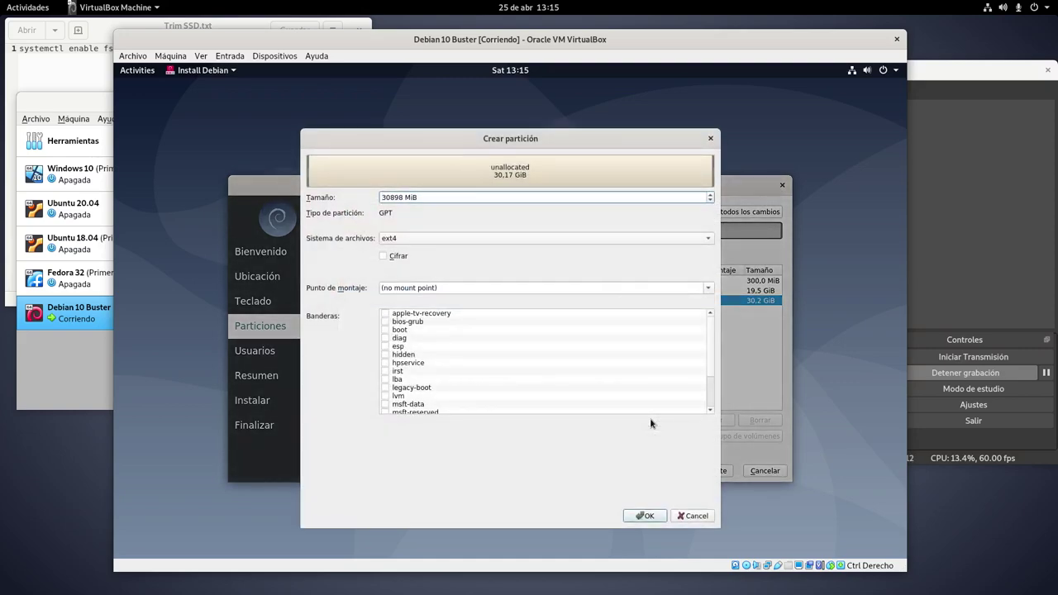
click(509, 247)
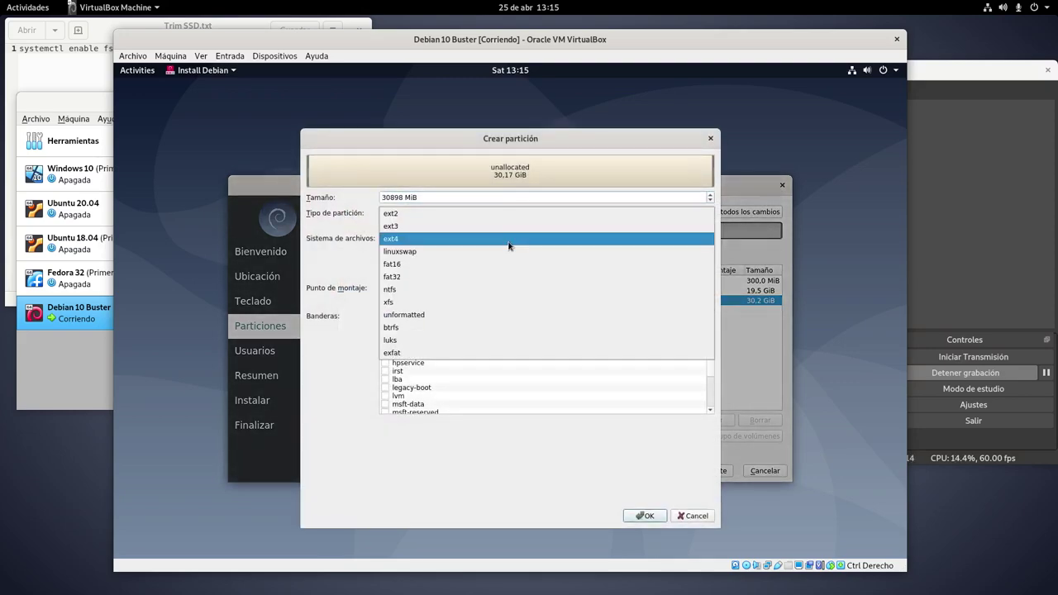
Create a 1024 MiB linuxswap partition with the swap flag, then select the remaining free space
click(506, 251)
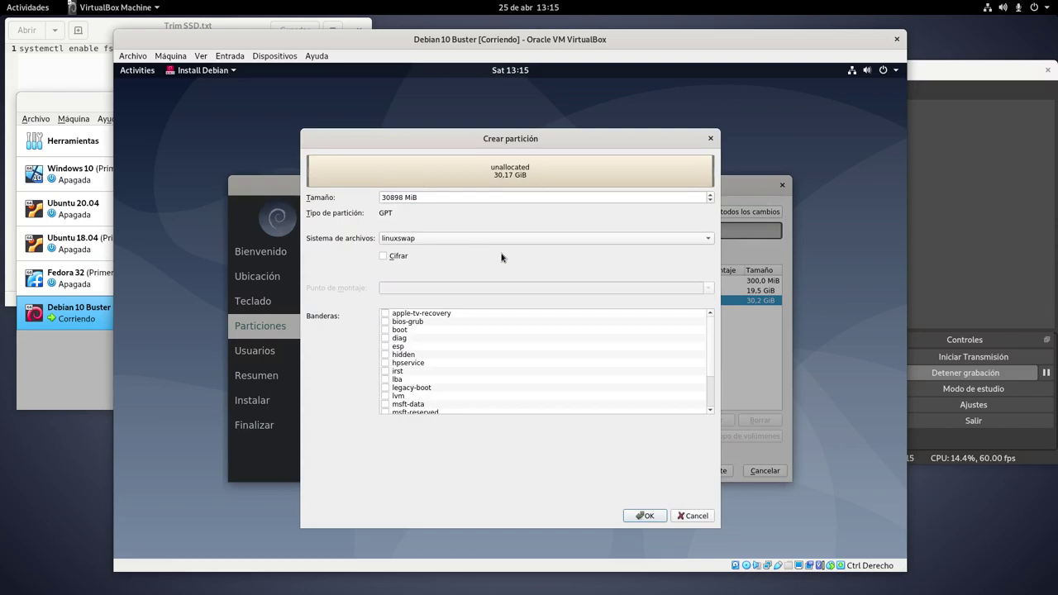
double_click(401, 198)
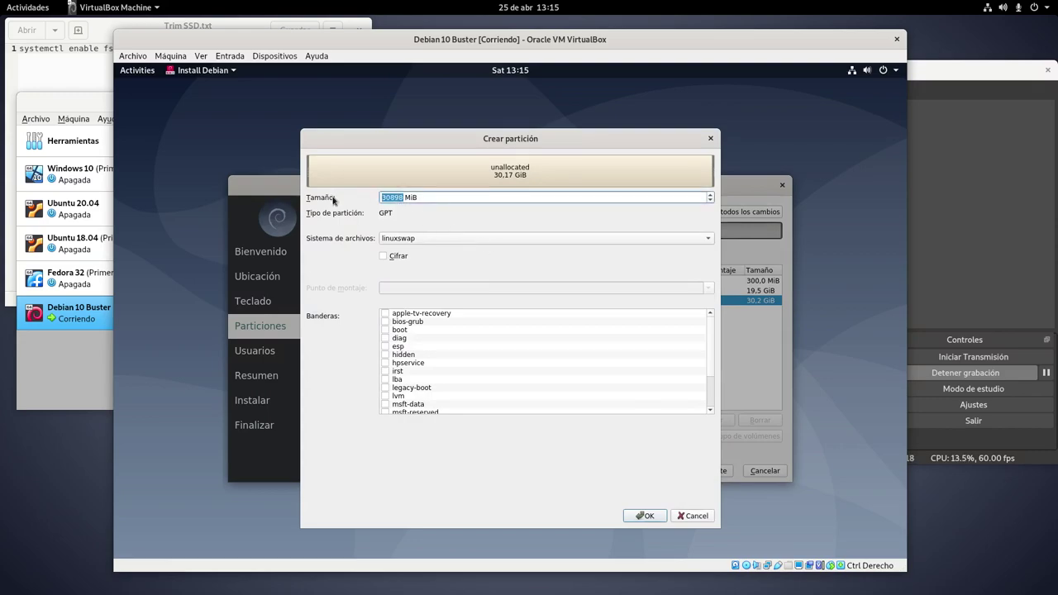
text(1024)
scroll(437, 376, down, 3)
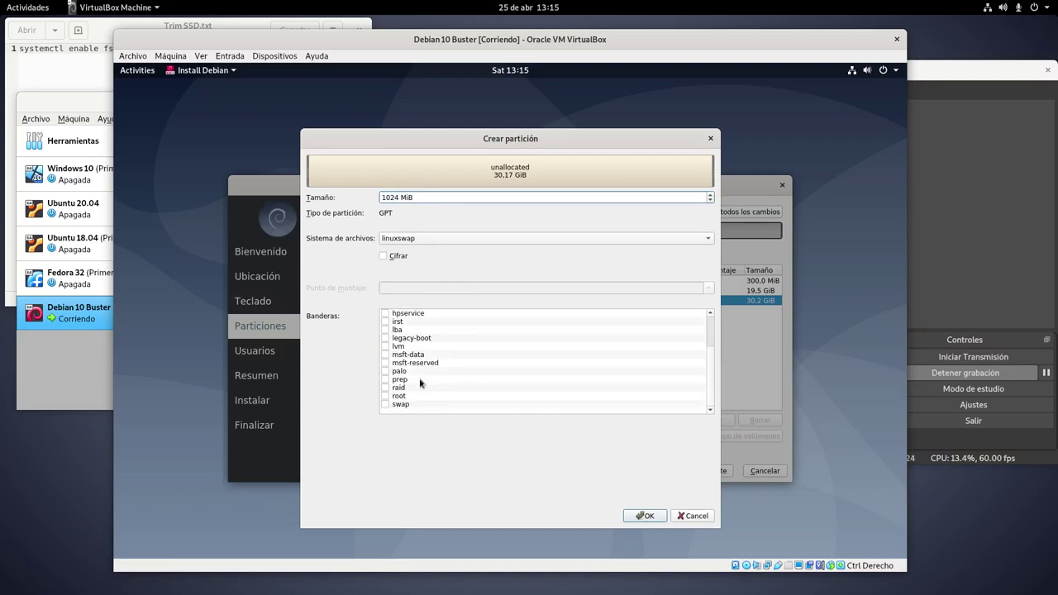
click(385, 405)
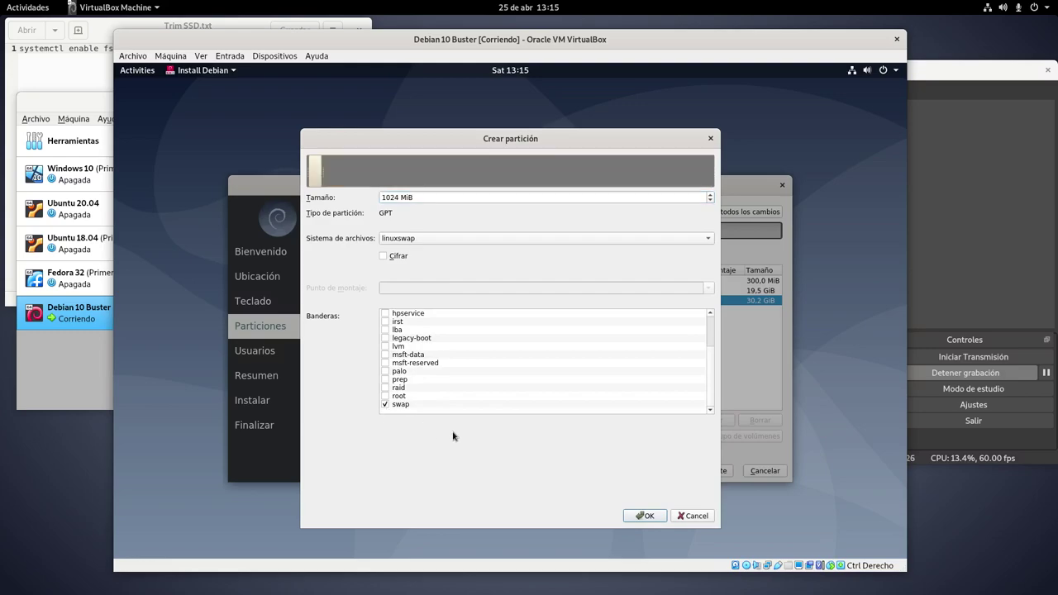
click(386, 406)
click(645, 515)
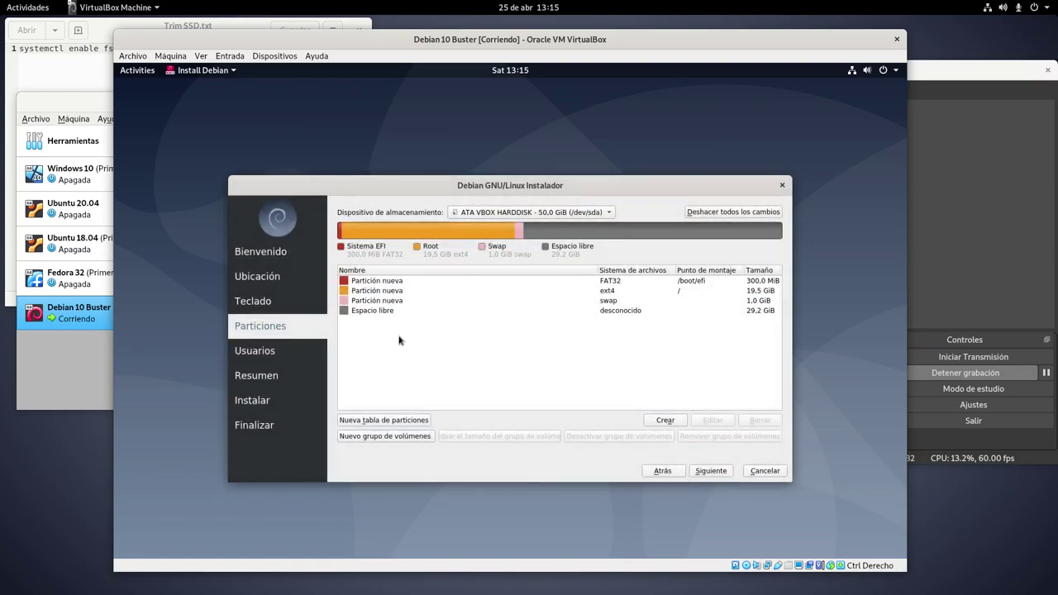
click(384, 312)
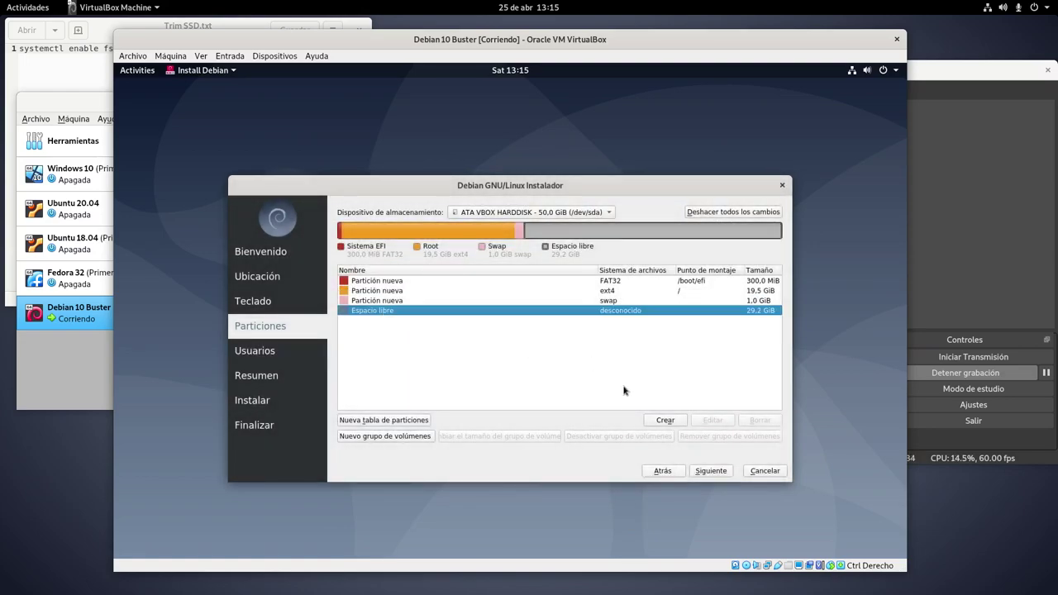
Create an xfs partition mounted at /home from the remaining 29.2 GiB free space
click(663, 420)
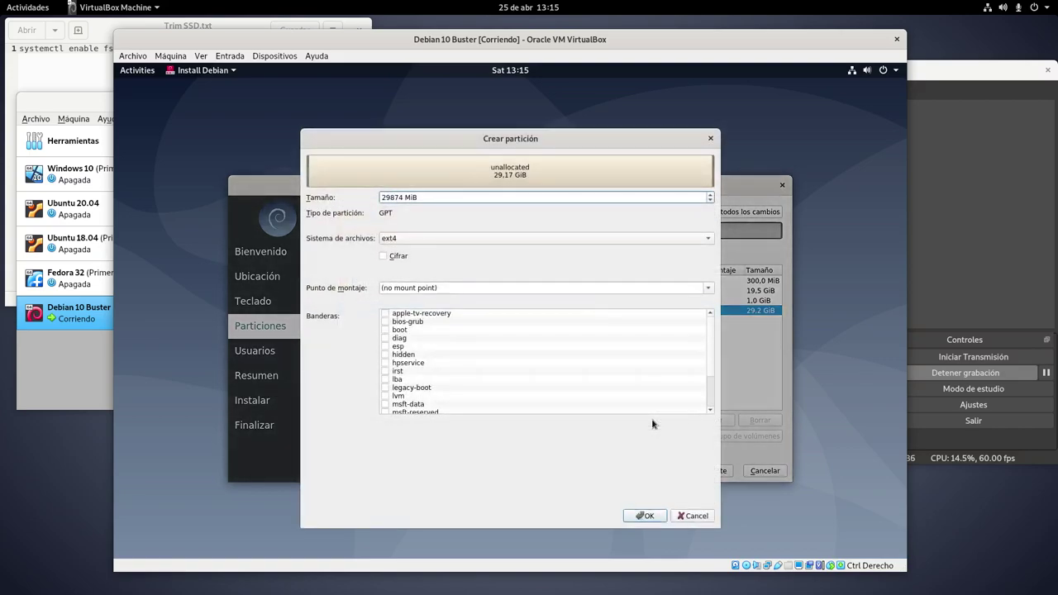
click(569, 239)
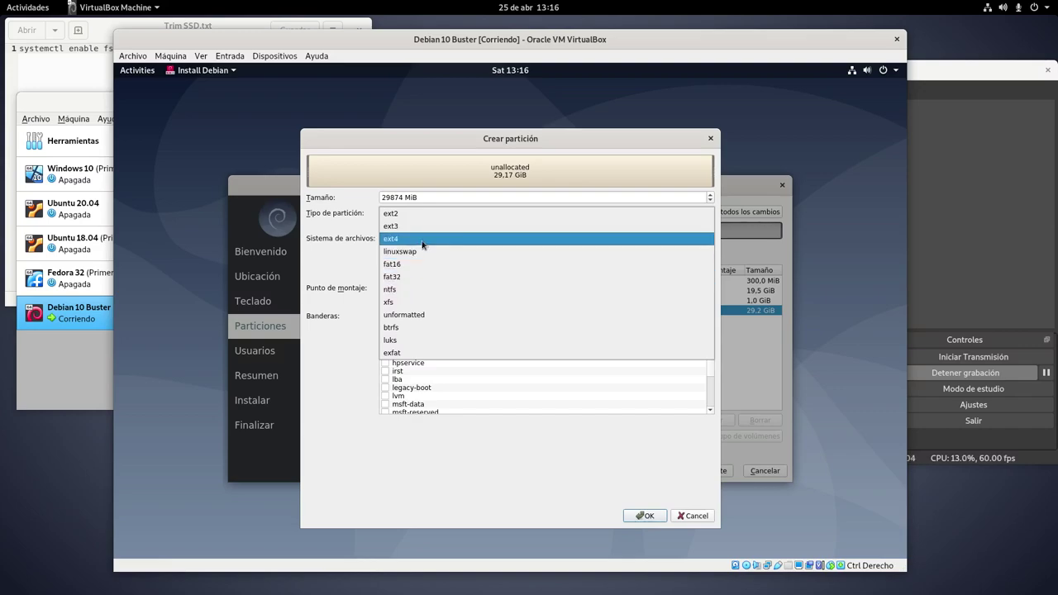
click(421, 304)
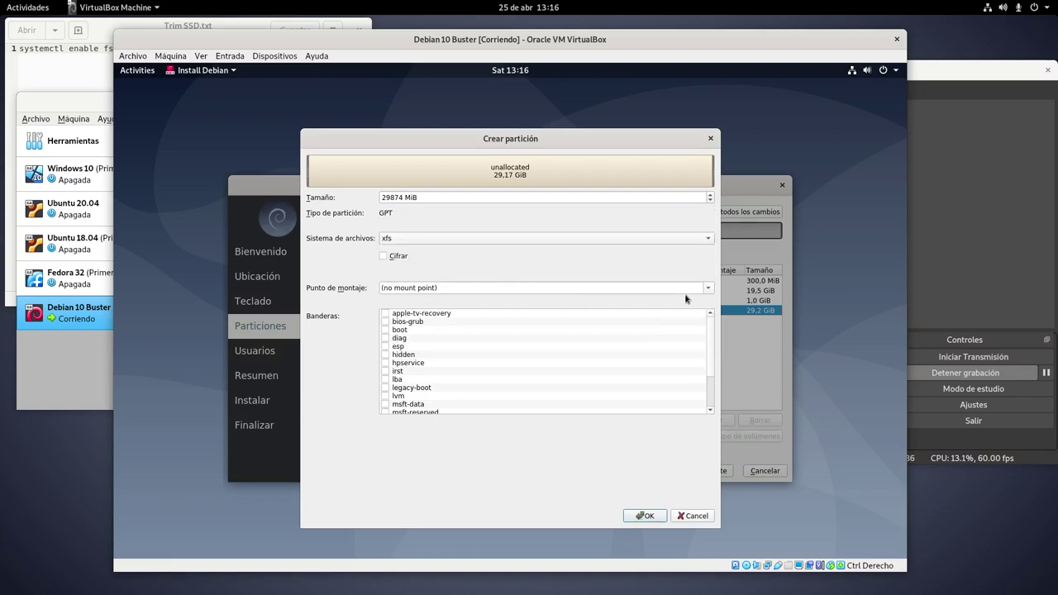
click(709, 289)
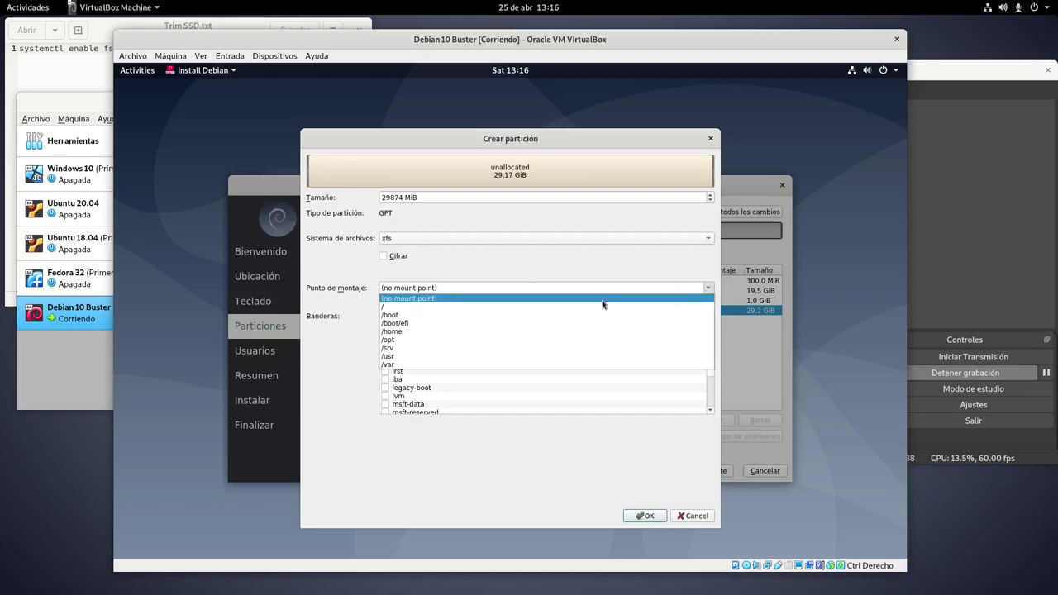
click(524, 332)
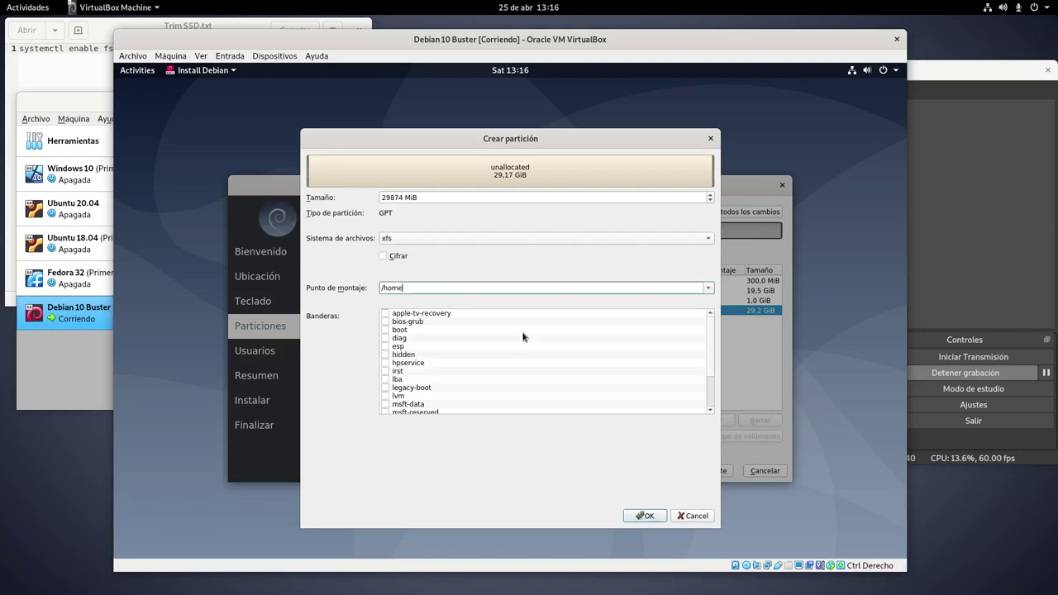
click(654, 515)
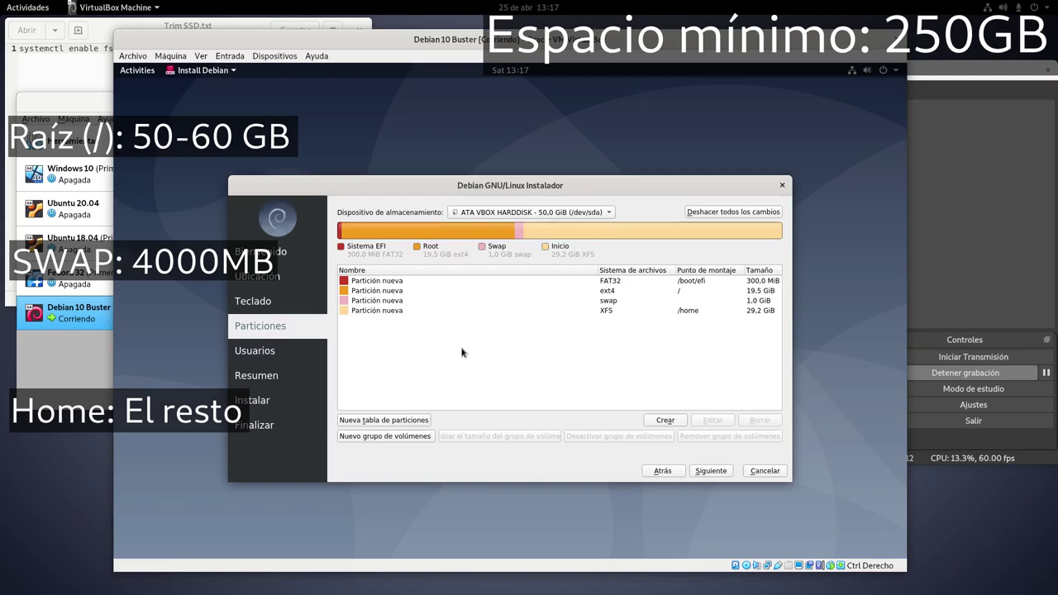
Review each partition in turn: fat32 /boot/efi, ext4 root, swap and XFS /home
click(398, 281)
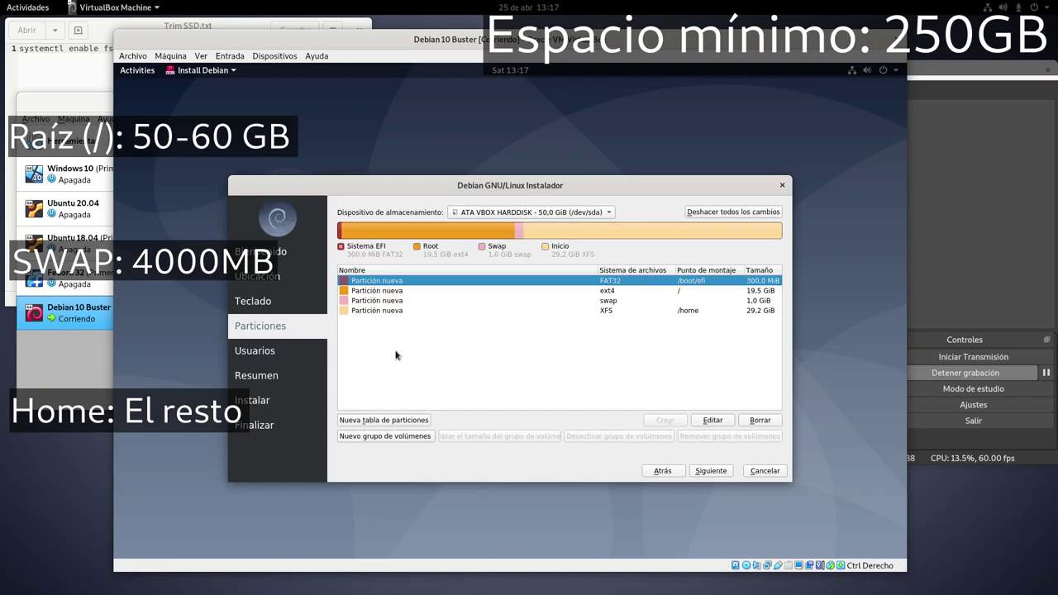
click(392, 293)
click(392, 301)
click(390, 312)
click(391, 294)
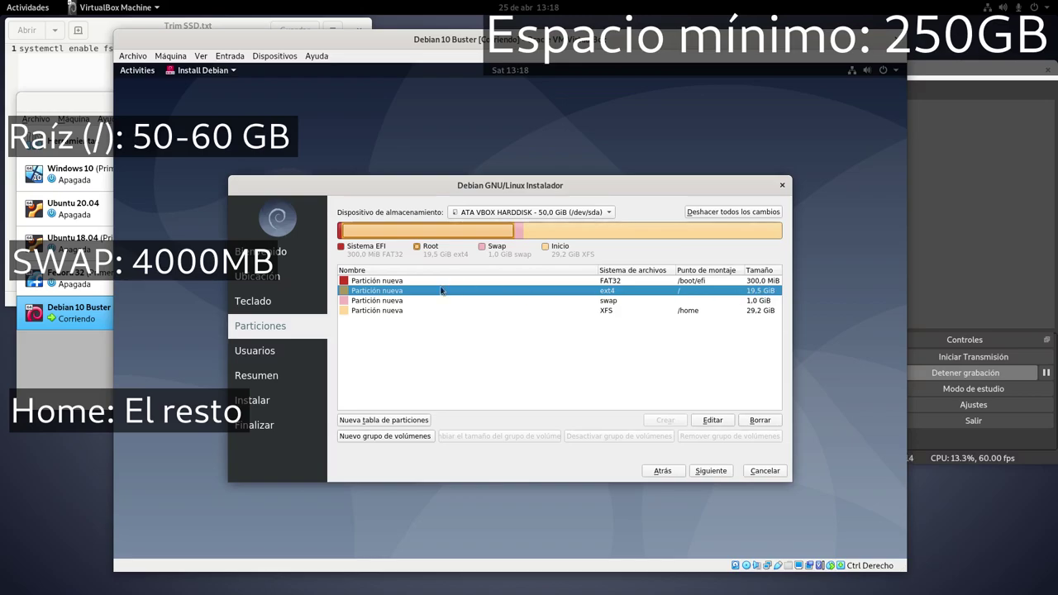
click(380, 301)
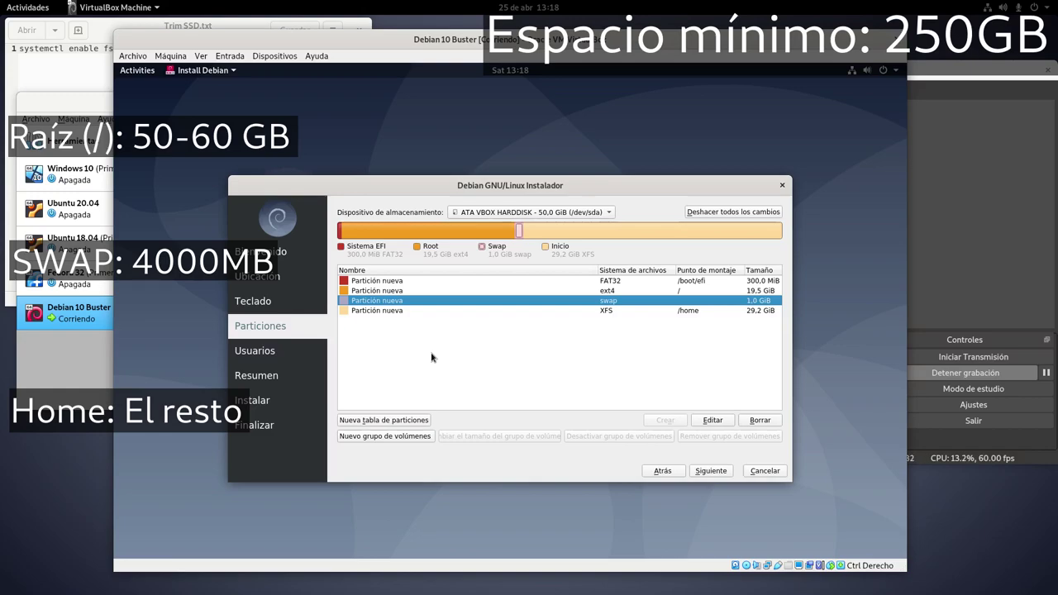
click(396, 312)
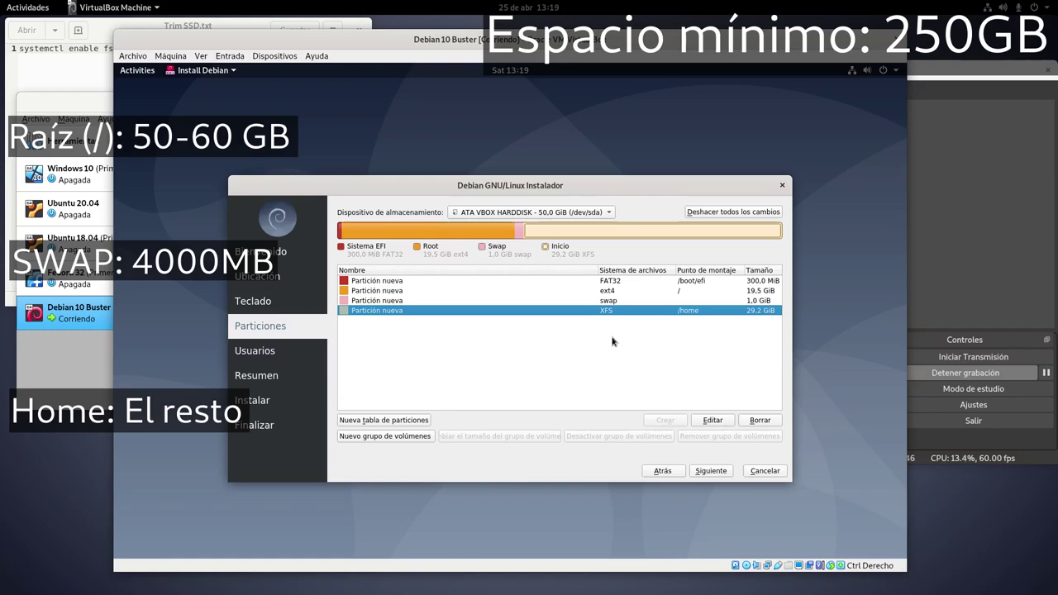
Step through the partitions once more, then advance to the Usuarios page
click(405, 291)
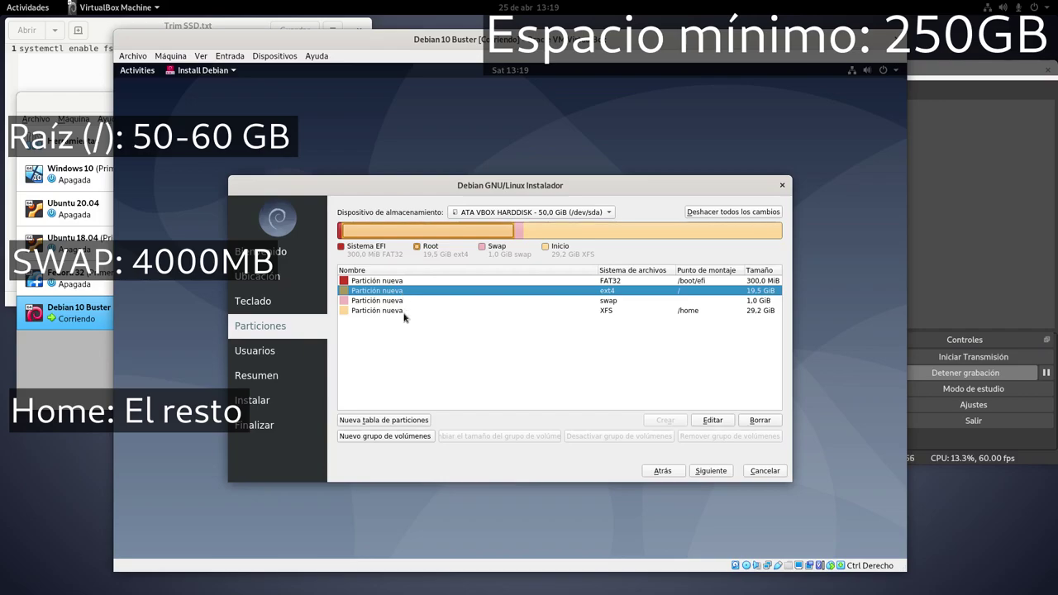
click(405, 311)
click(406, 302)
click(411, 290)
click(413, 282)
click(410, 295)
click(409, 301)
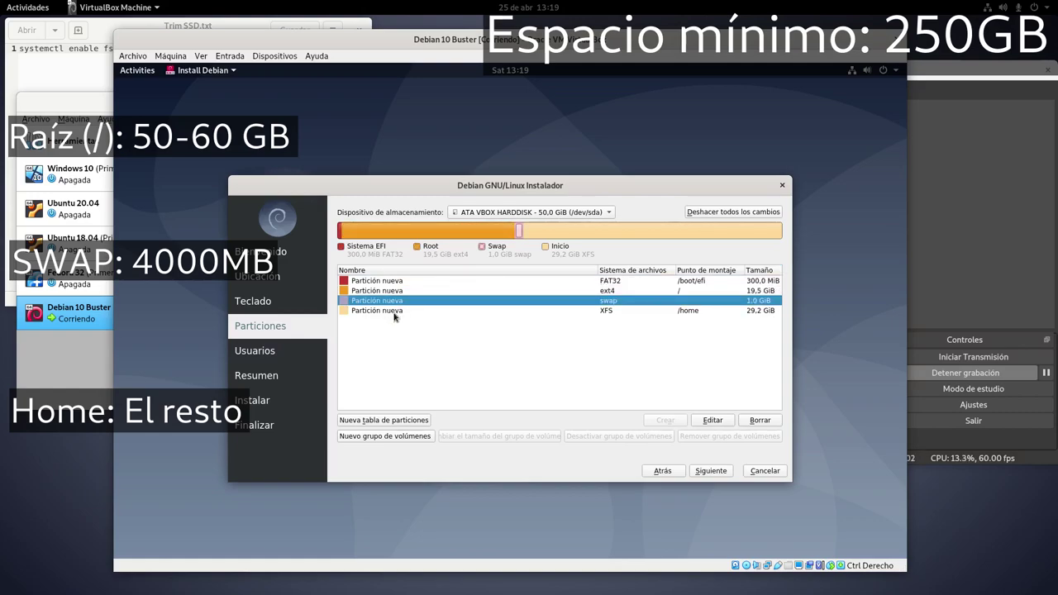
click(402, 312)
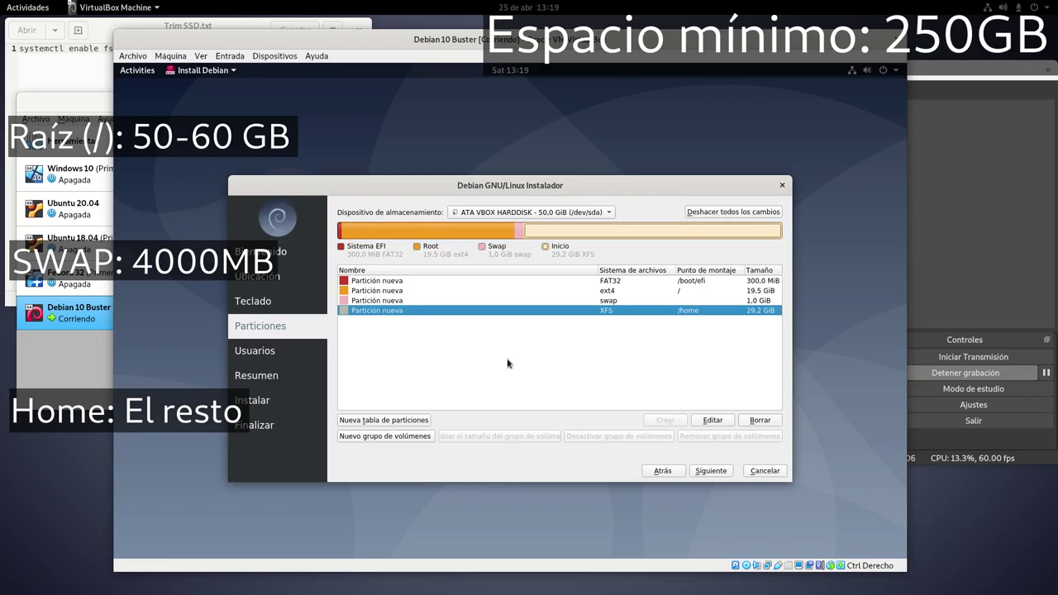
click(709, 472)
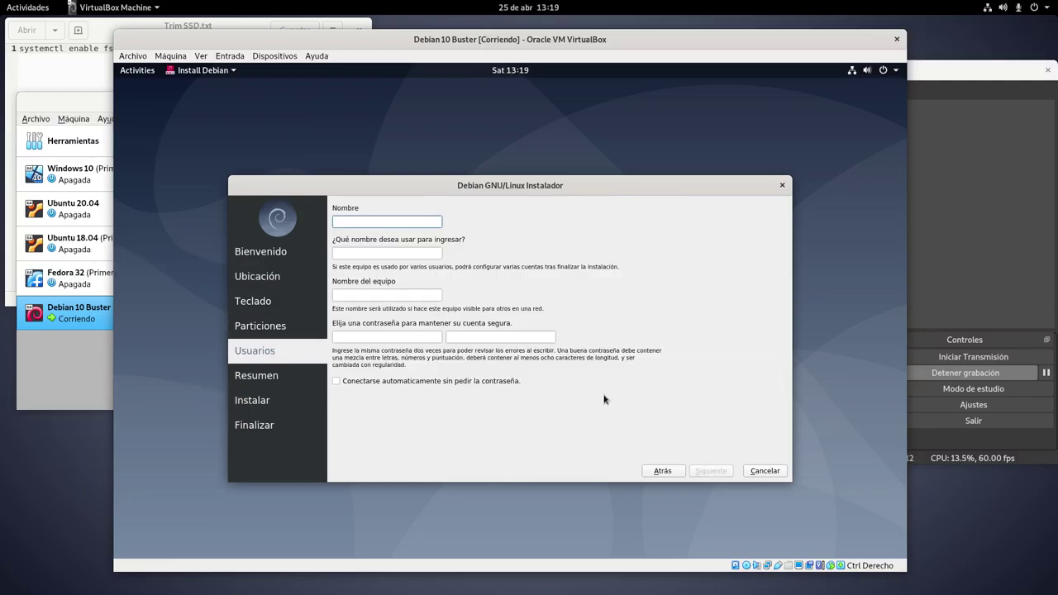
Enter the user's full name, a login name, hostname deb10box and the password twice, then continue
text(Eduardo Medina)
key(Tab)
text(edu)
key(Tab)
text(deb10box)
key(Tab)
text(******)
key(Tab)
text(******)
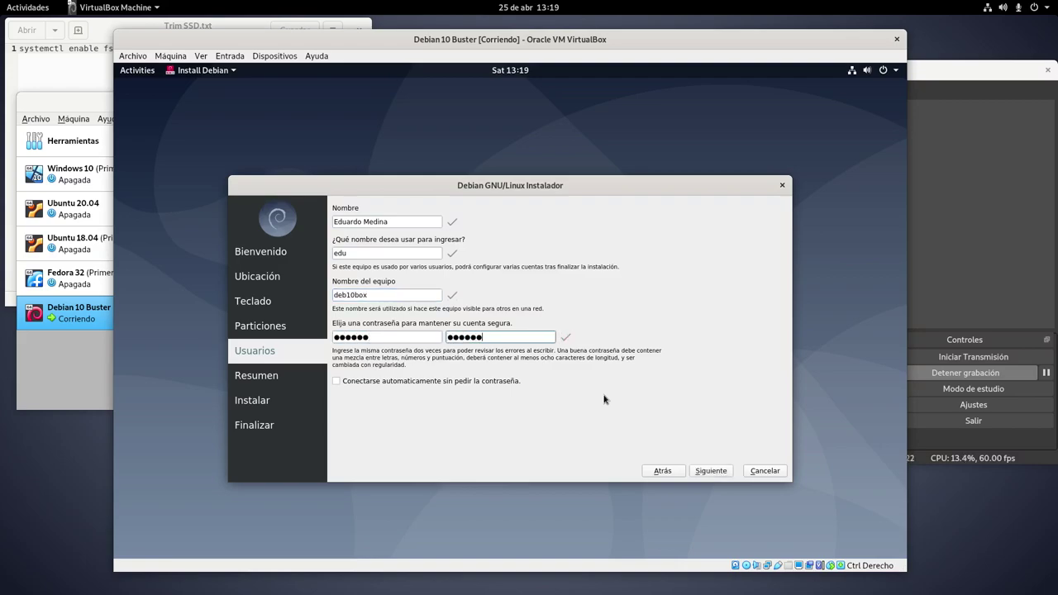
click(708, 471)
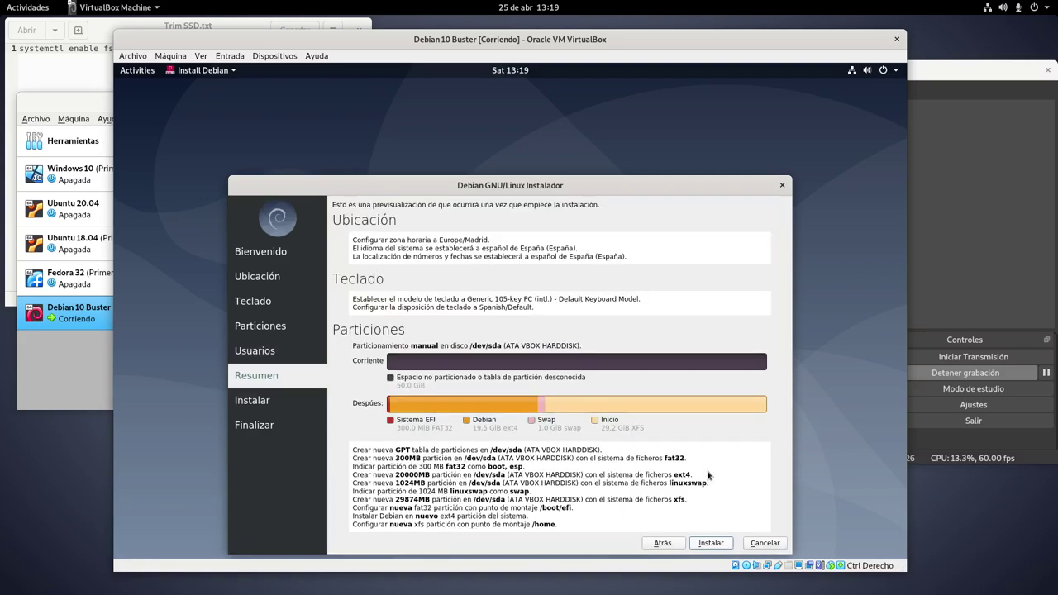
Nudge the installer window up and start installing Debian from the Resumen page
drag(505, 151, 507, 124)
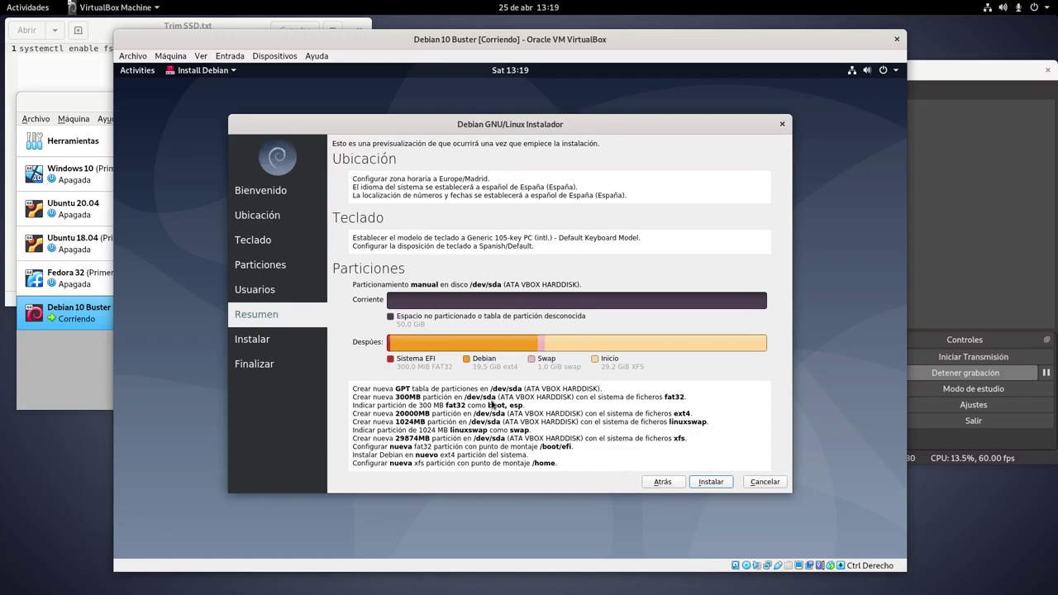
click(713, 481)
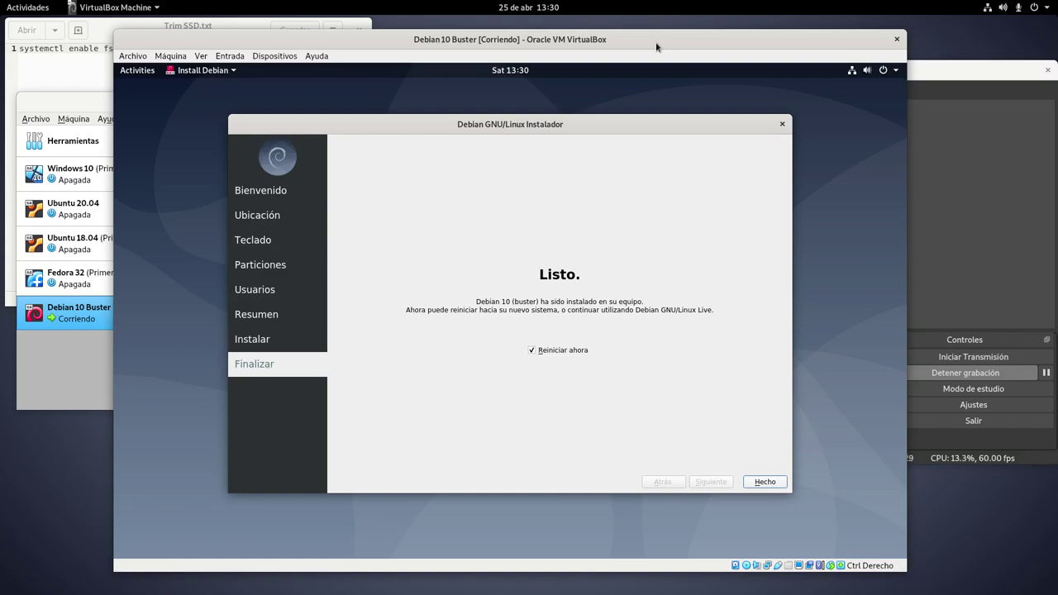
Close the installer with Reiniciar ahora unchecked, power off the Debian guest, and return to the Manager
click(540, 352)
click(762, 482)
click(895, 72)
click(853, 195)
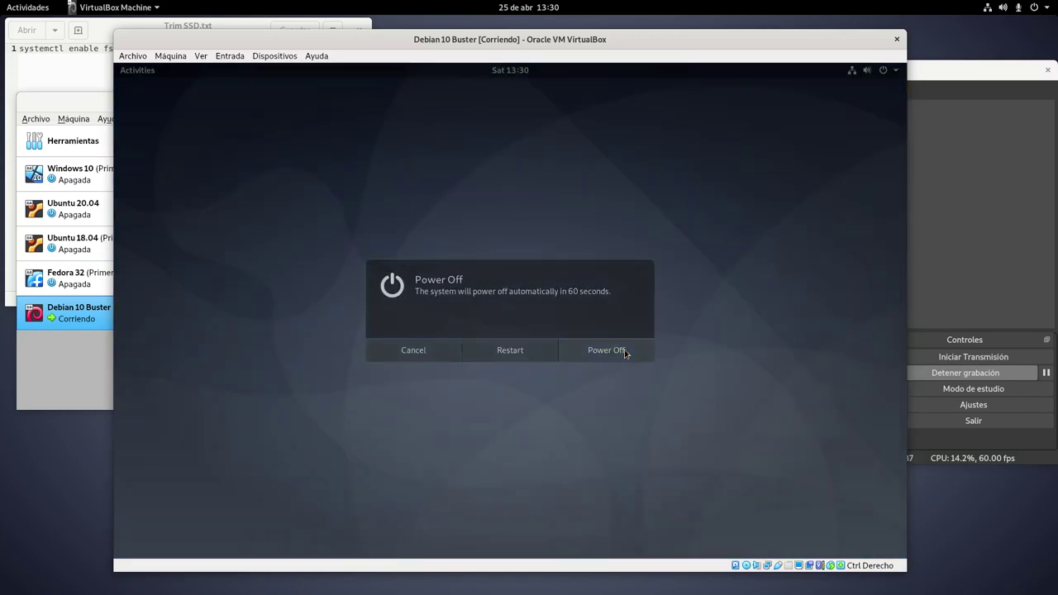
click(607, 351)
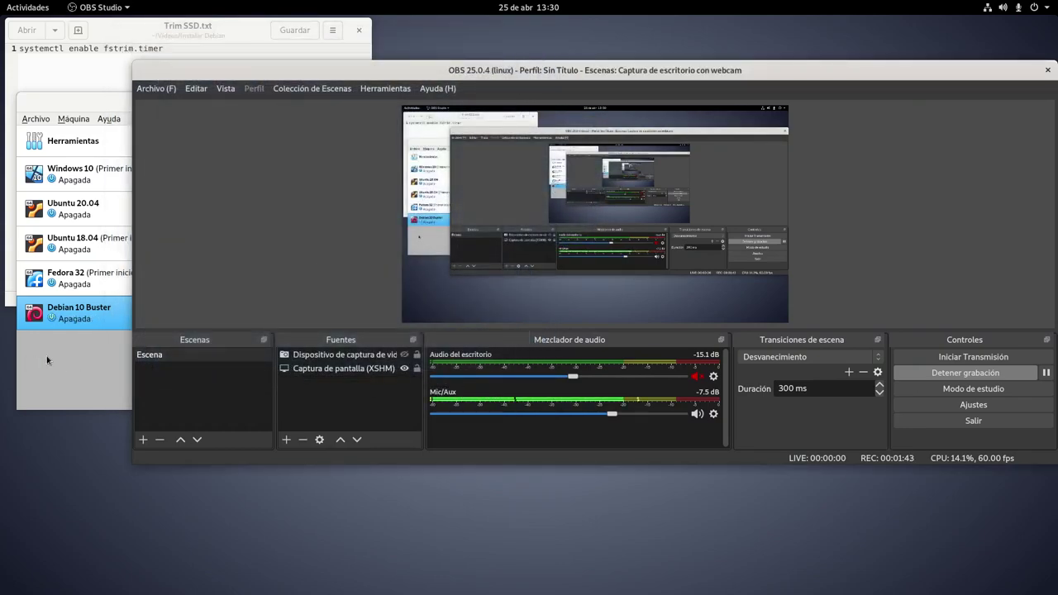
click(47, 355)
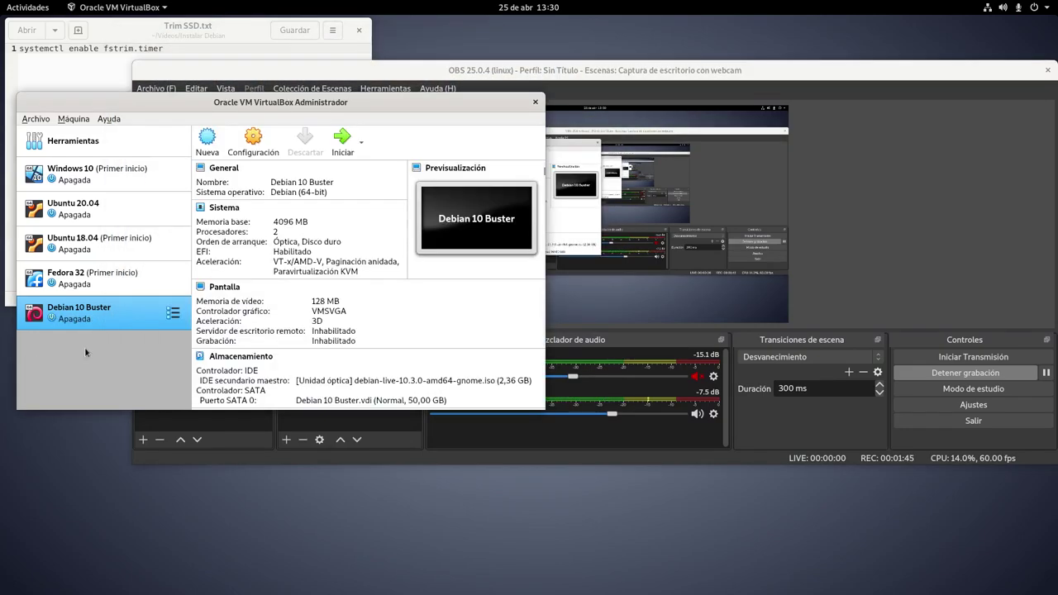
Remove the Debian live ISO from the optical drive in Almacenamiento settings and save
click(240, 356)
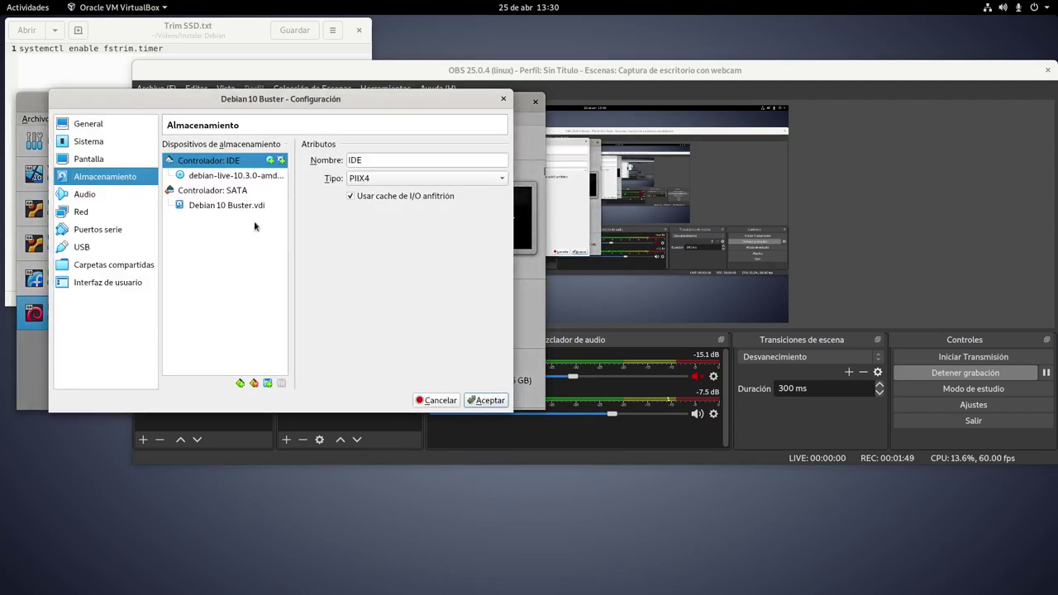
click(240, 176)
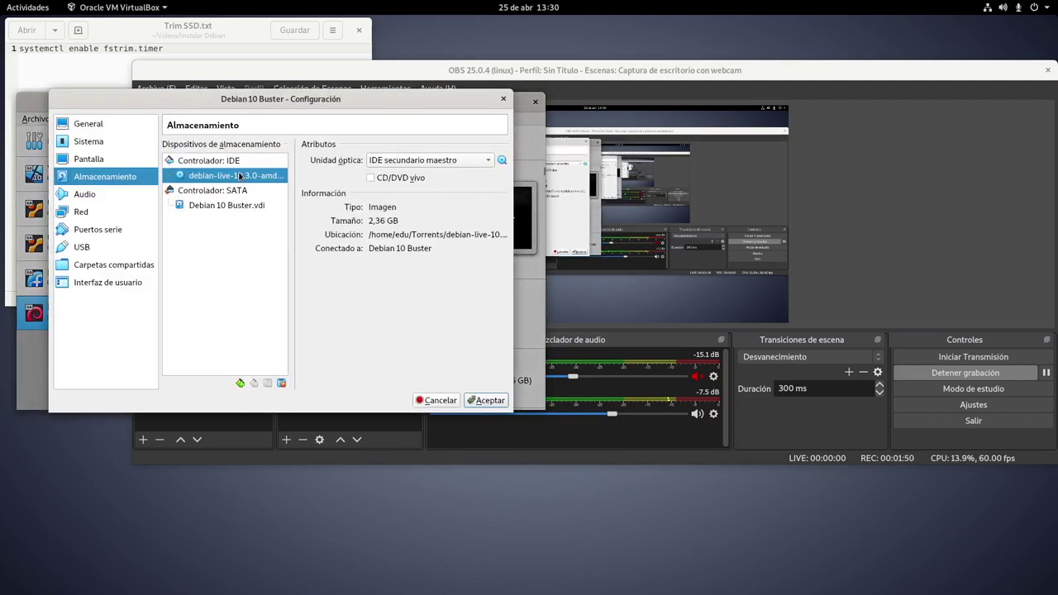
click(503, 160)
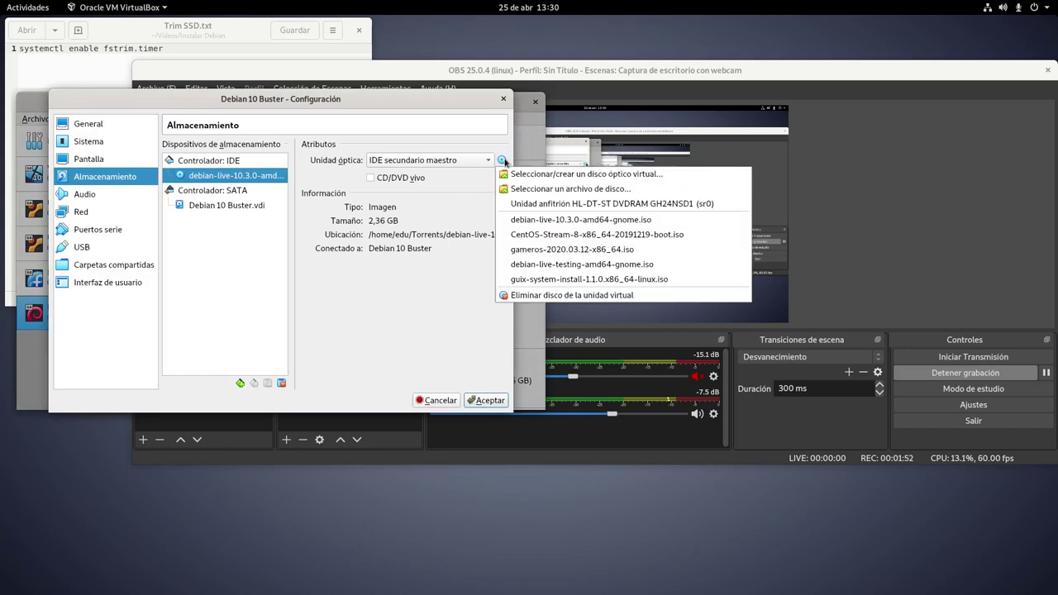
click(521, 295)
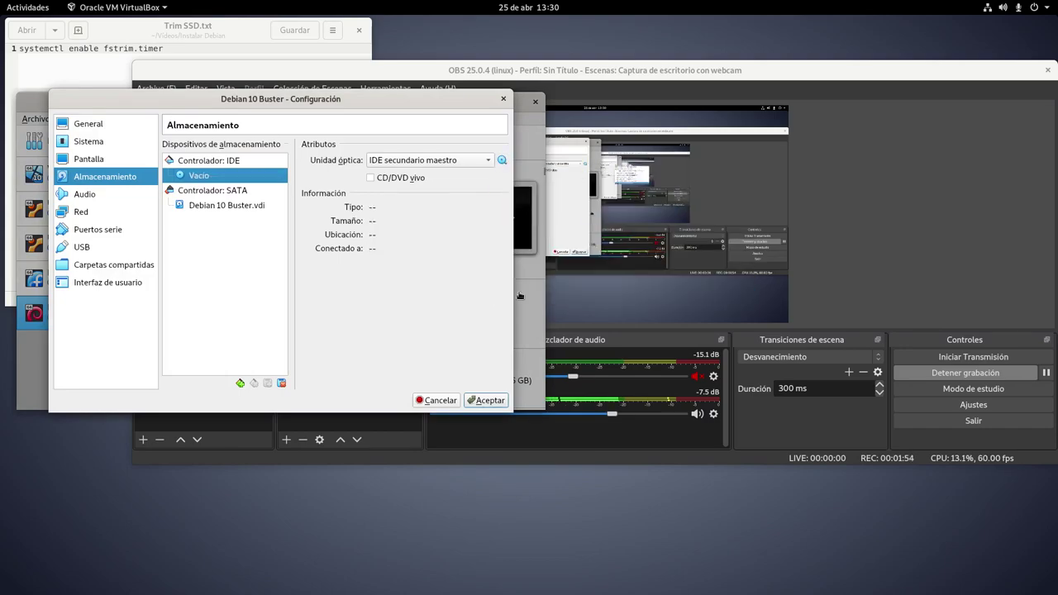
click(485, 401)
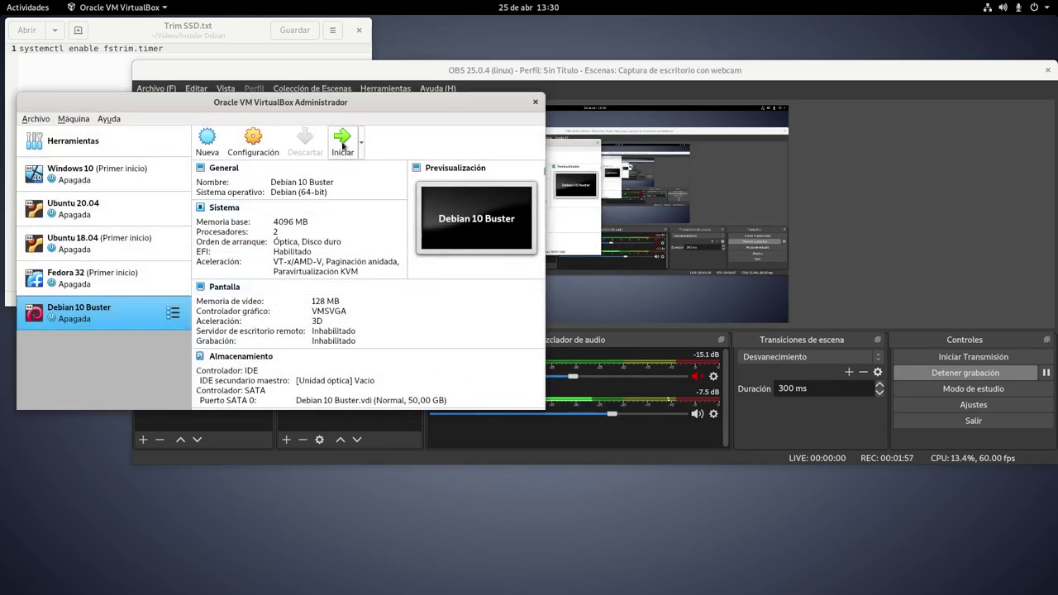
Start Debian 10 Buster, dismiss the keyboard and mouse notices, and boot the default GRUB entry
click(343, 147)
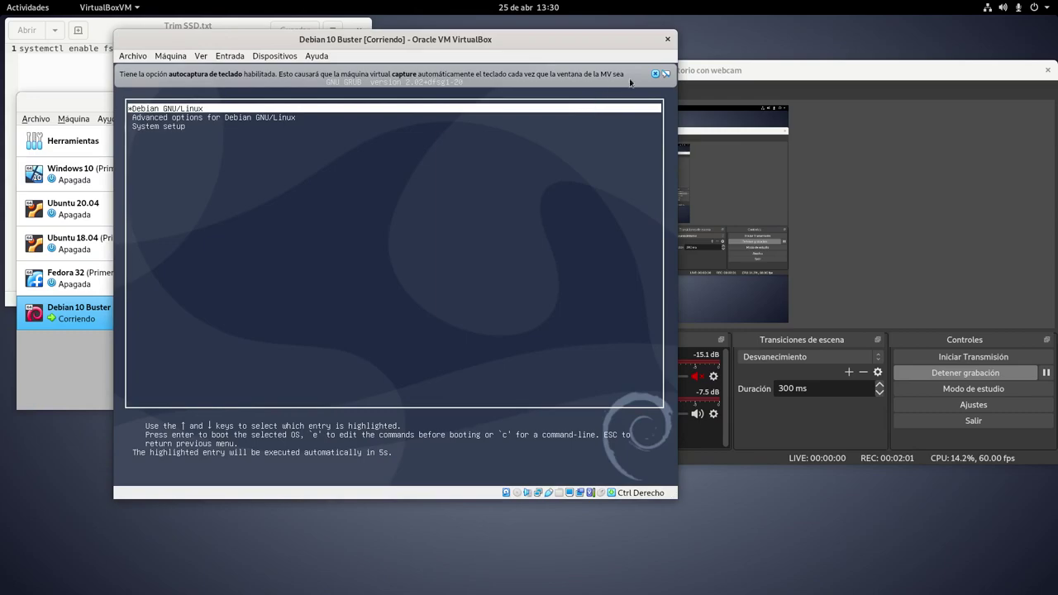
click(655, 74)
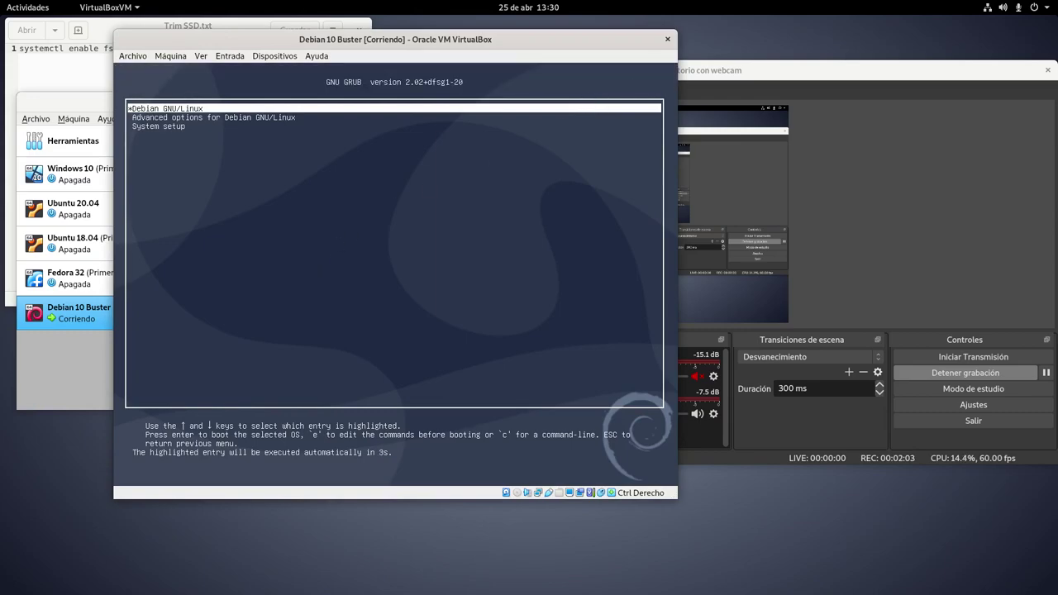
key(Return)
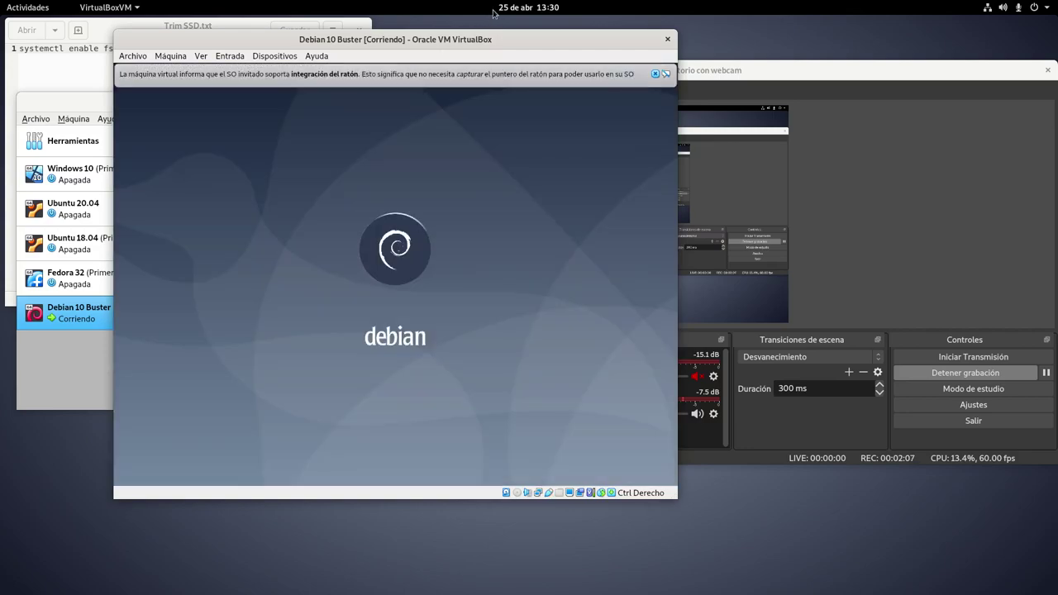
click(654, 74)
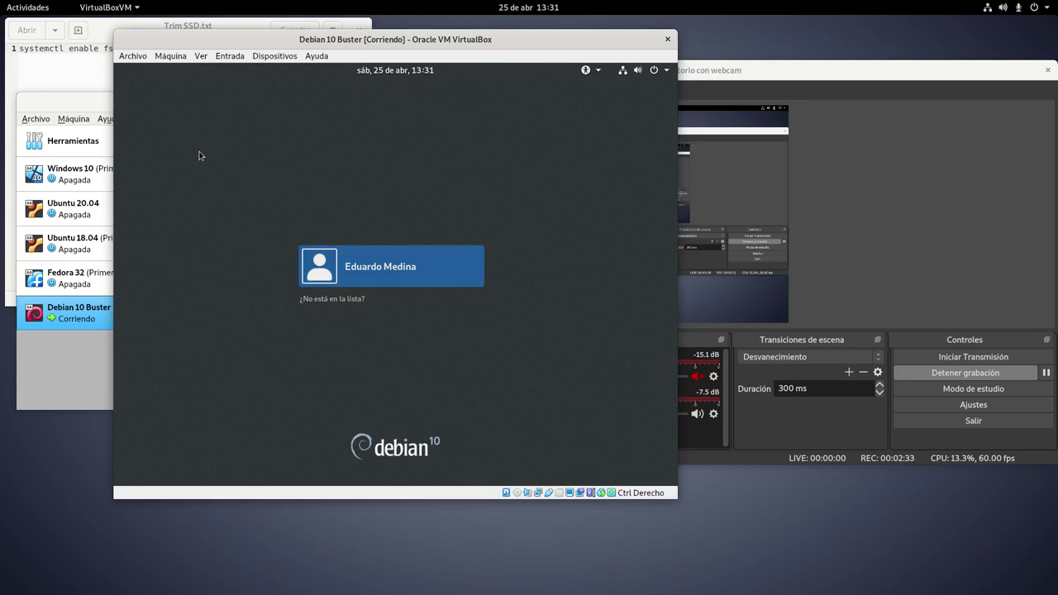
Begin a snapshot via Máquina > Tomar instantánea and start naming it 'Primer'
click(170, 56)
click(175, 86)
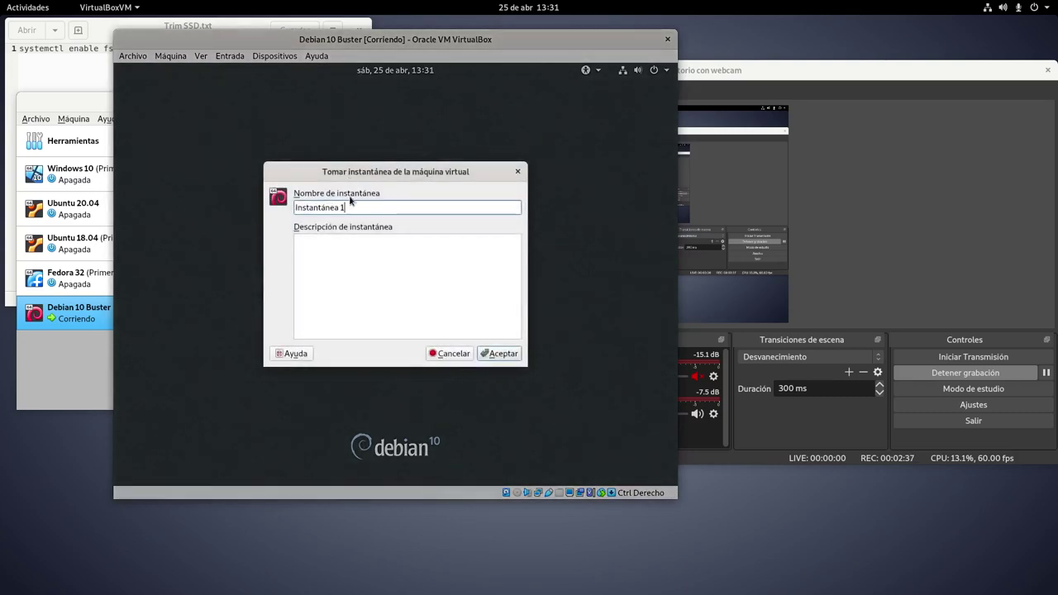
text(Primero)
key(BackSpace)
Save the snapshot as 'Primer inicio', then select the user and open the session choices
text(inicio)
click(501, 354)
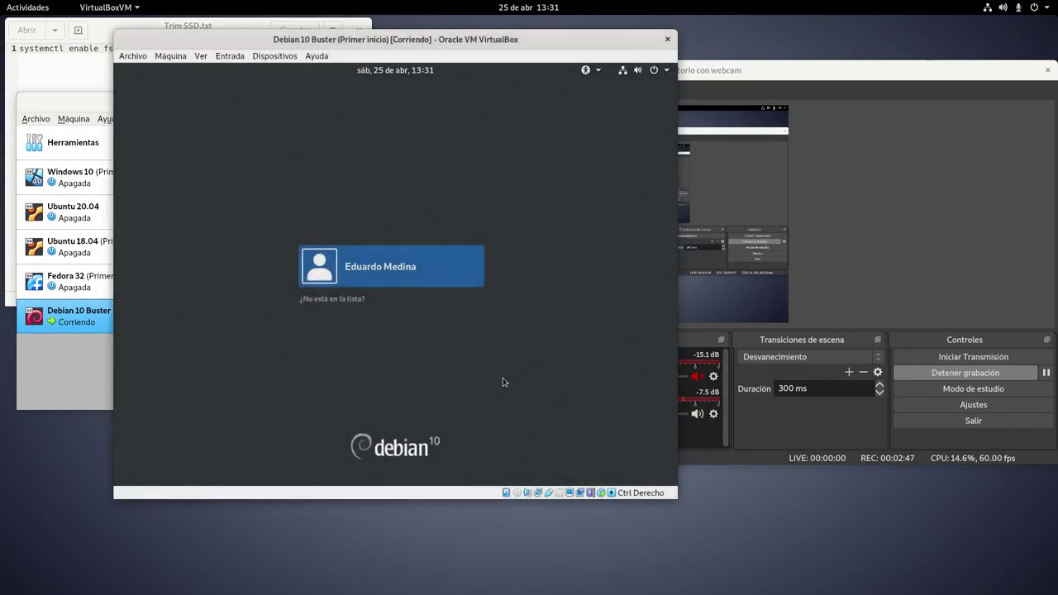
click(422, 270)
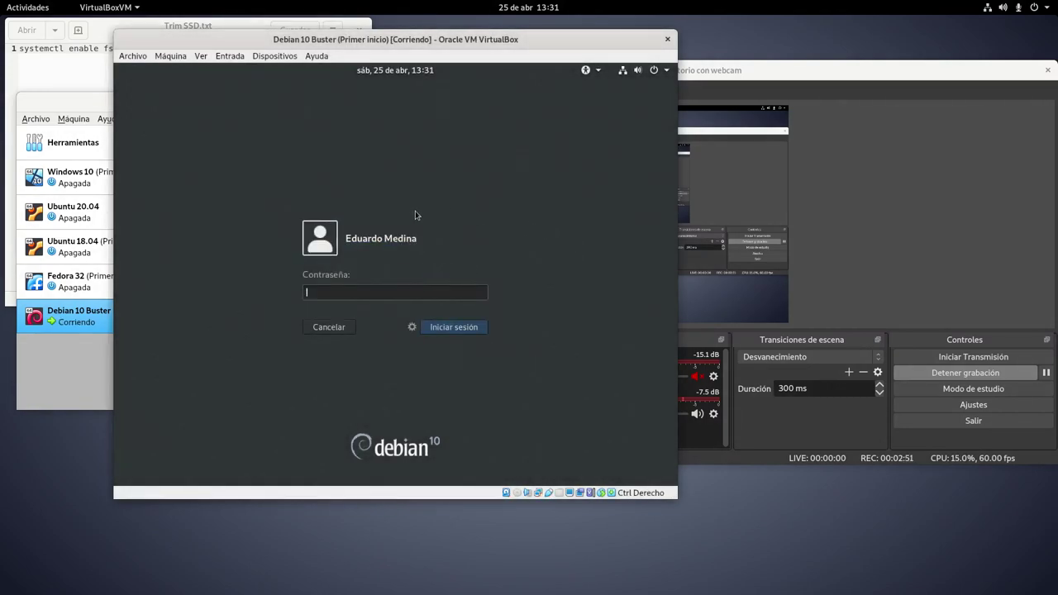
click(411, 327)
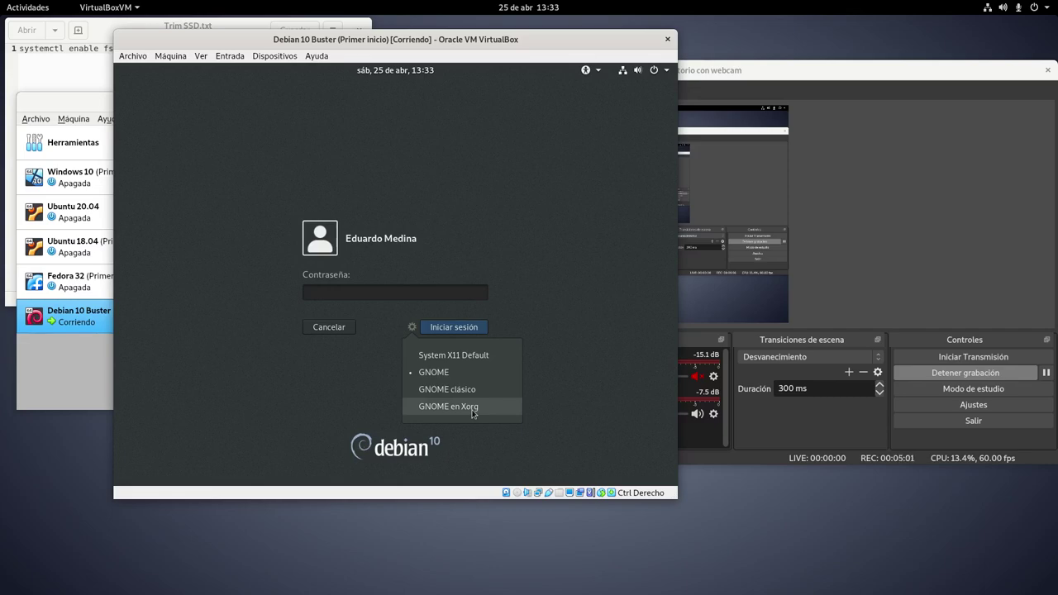
Log in with the GNOME en Xorg session by entering the account password
click(472, 410)
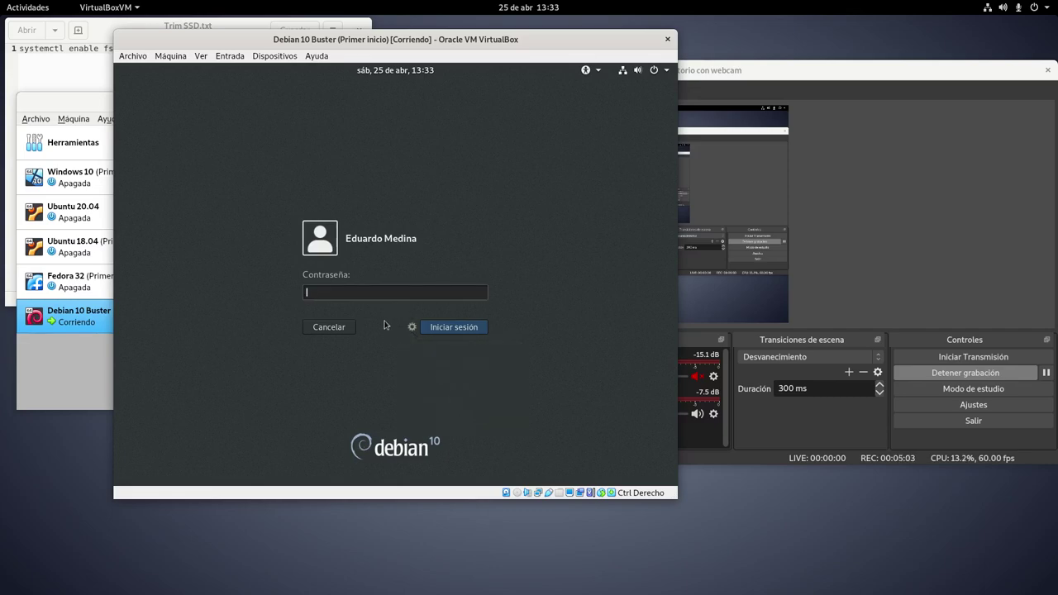
text(••••••)
key(Return)
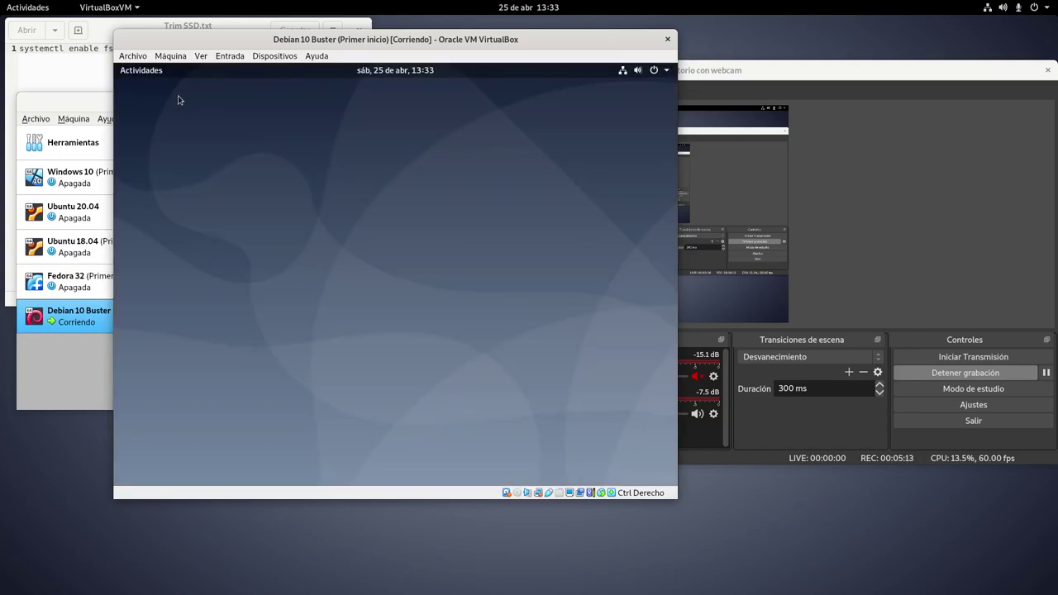
Set the guest display to 1440×900 (16:10) in Pantallas, keep it, and close settings
click(142, 71)
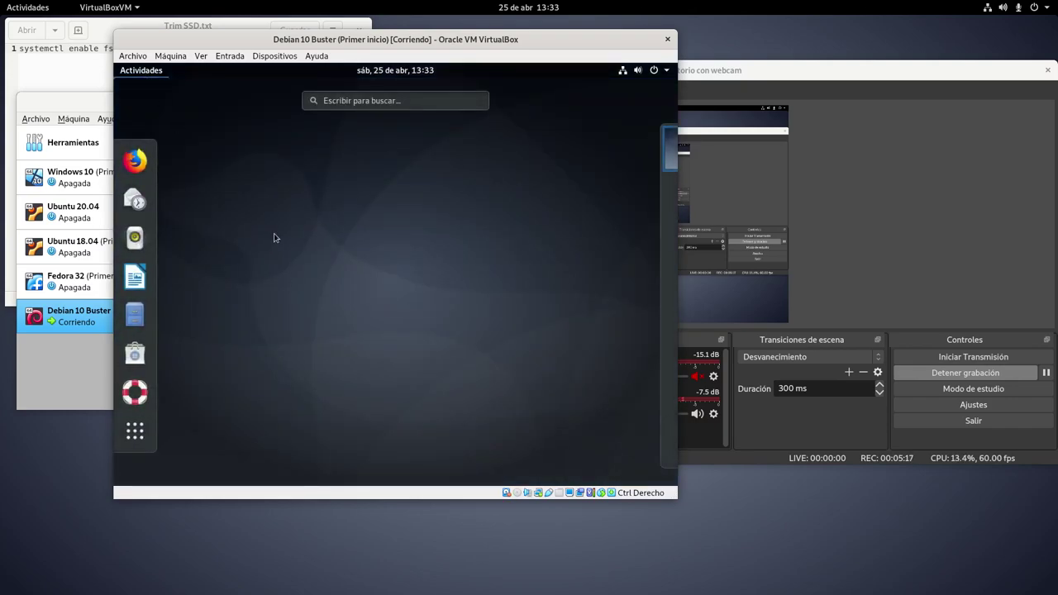
text(pantal)
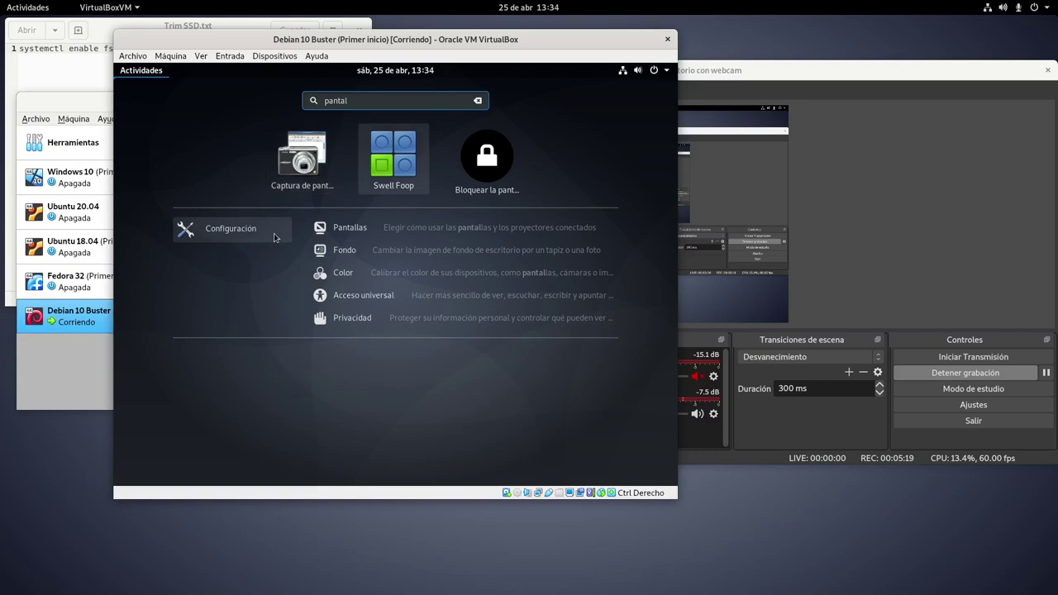
key(Down)
key(Return)
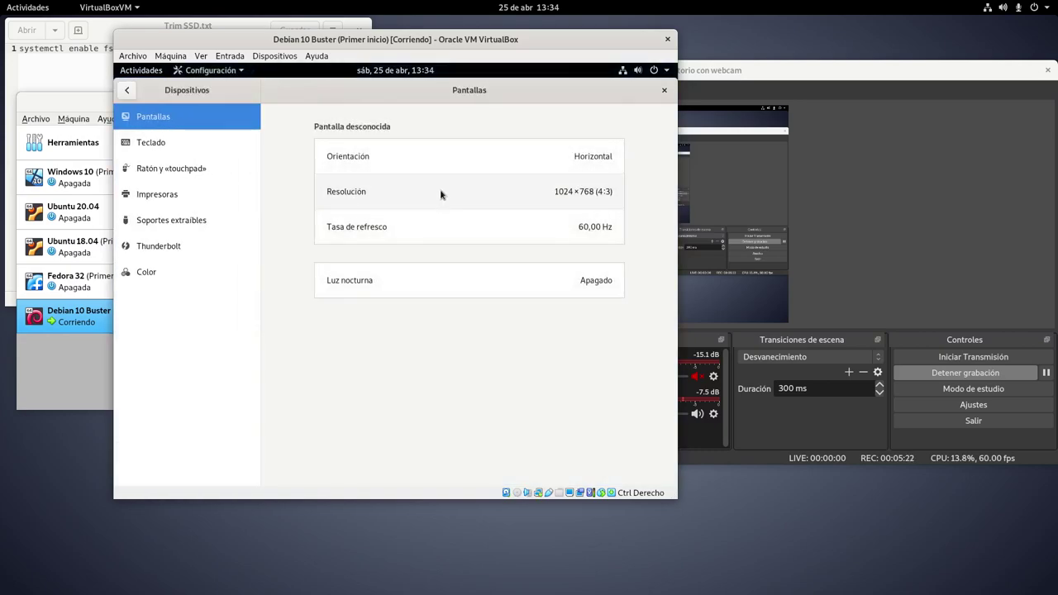
click(442, 191)
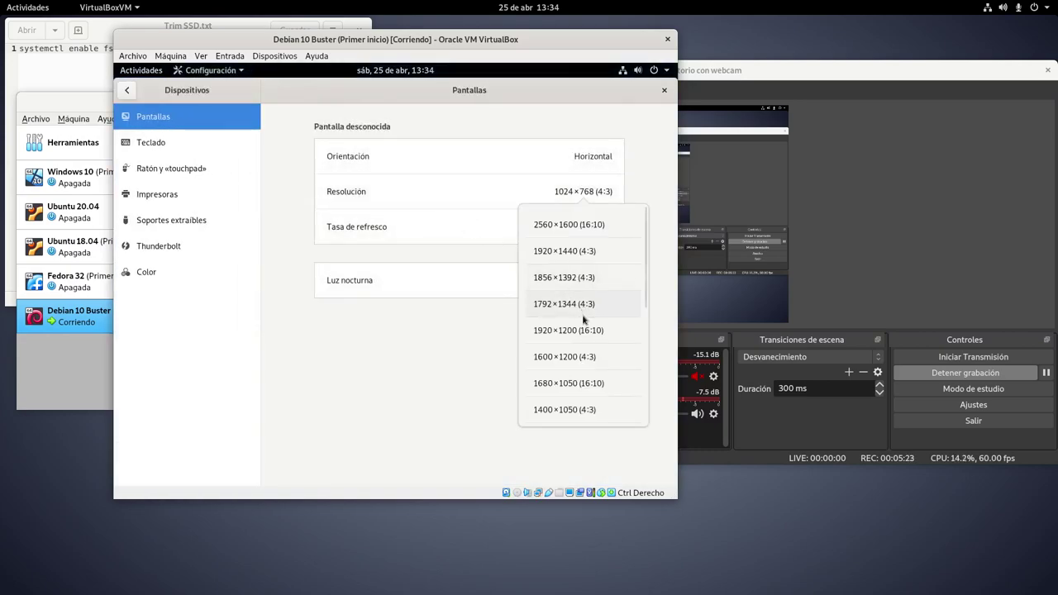
scroll(581, 357, down, 2)
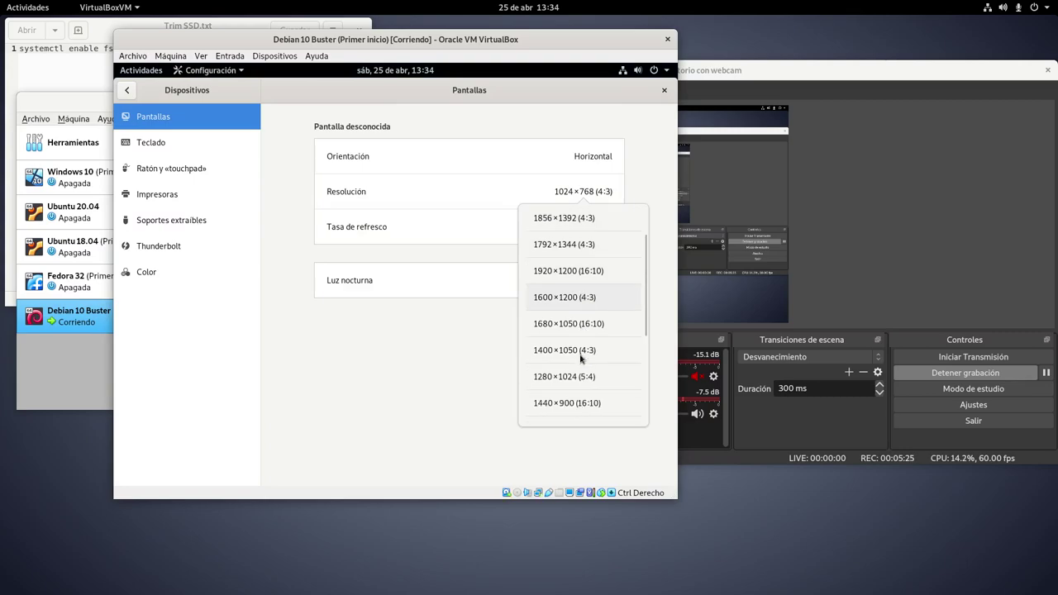
click(582, 403)
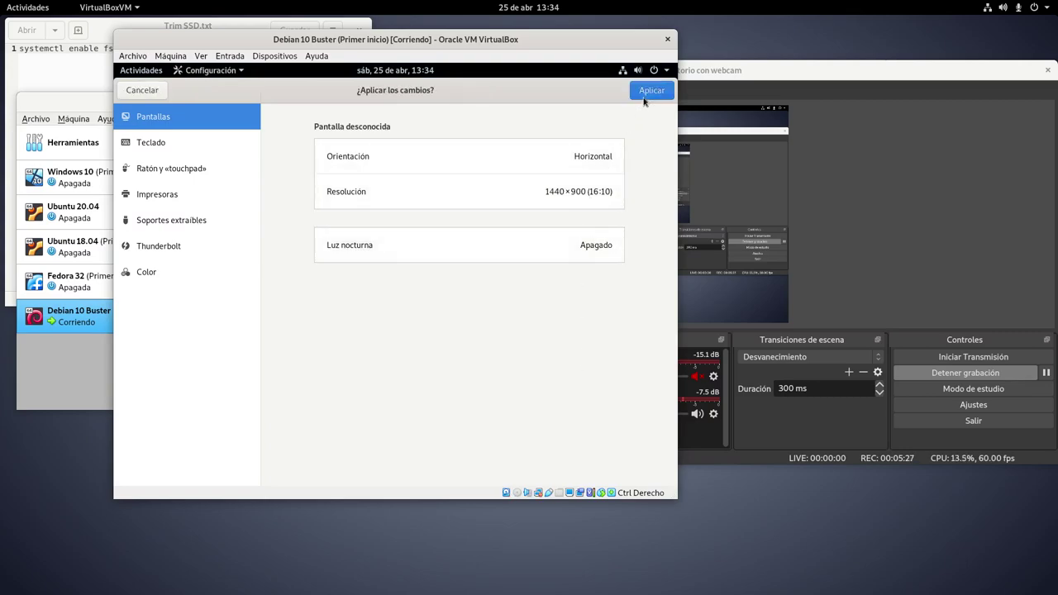
click(646, 94)
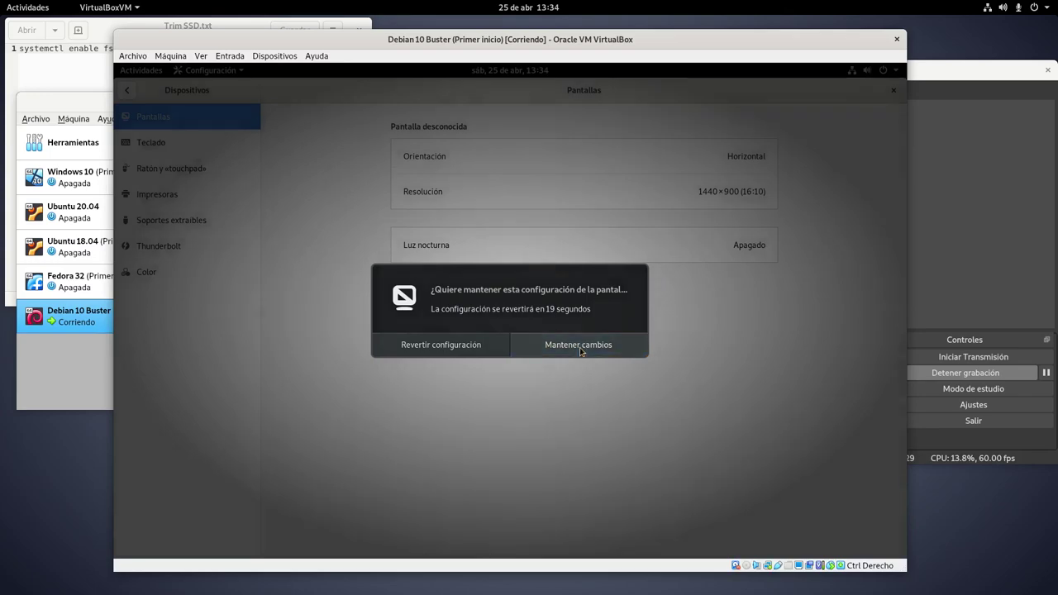
click(581, 351)
click(893, 91)
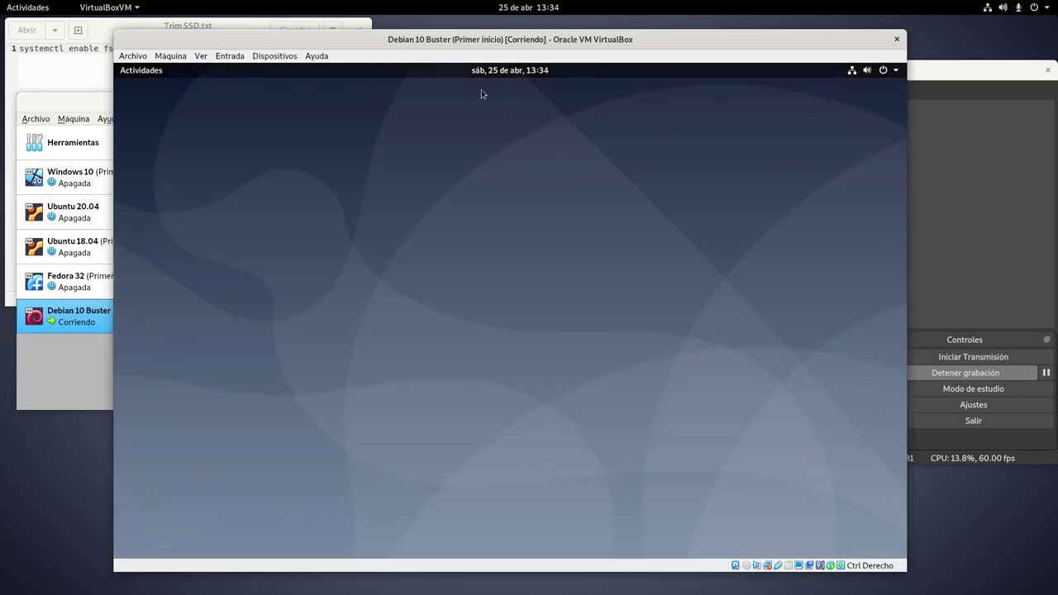
drag(468, 44, 448, 41)
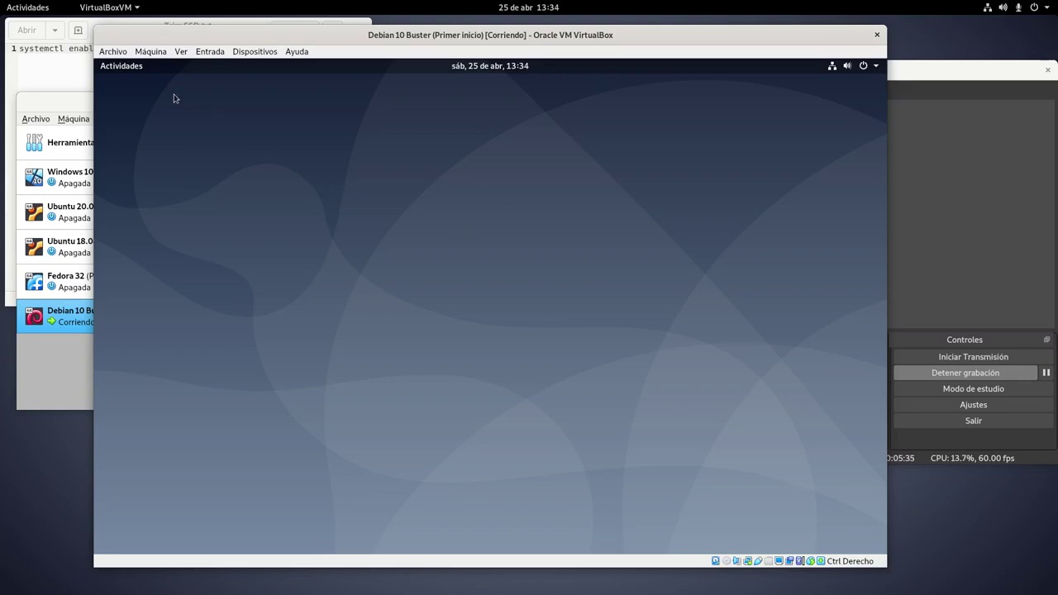
Launch GNOME Software, dismiss its welcome message, and show the Actualizaciones tab
click(124, 66)
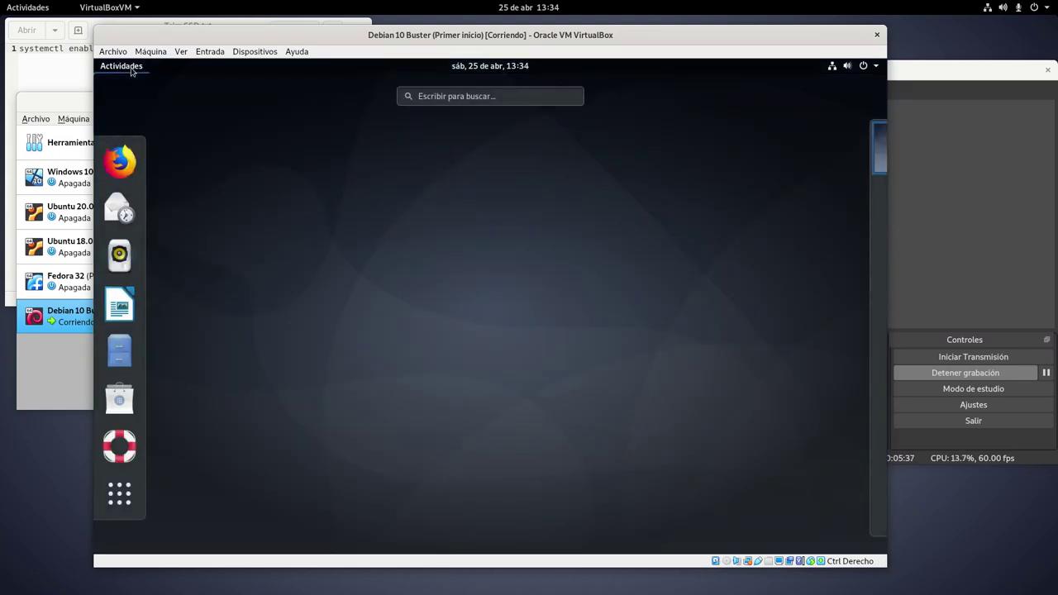
click(119, 396)
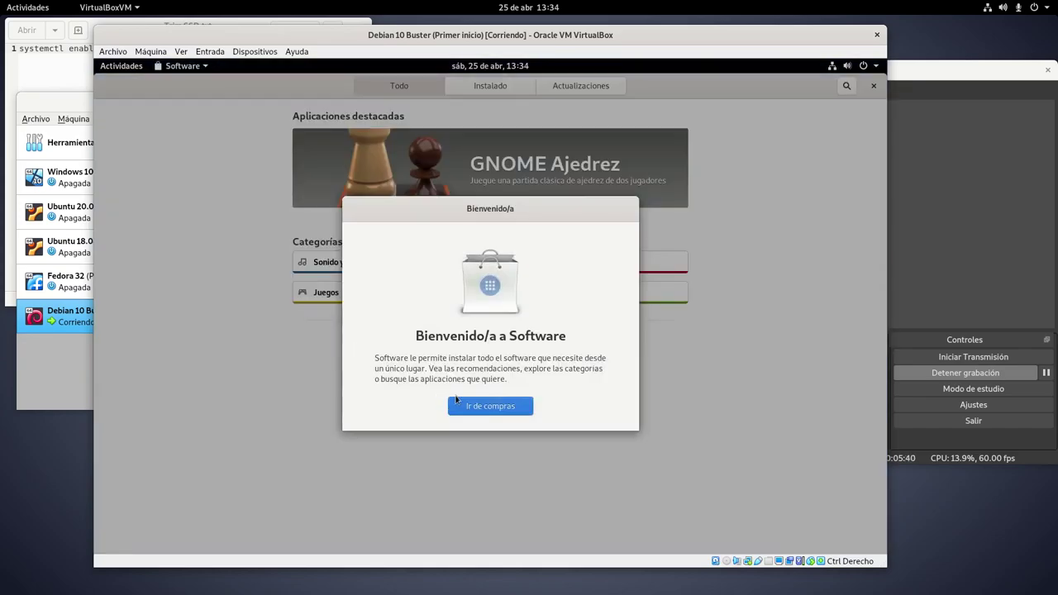
click(456, 400)
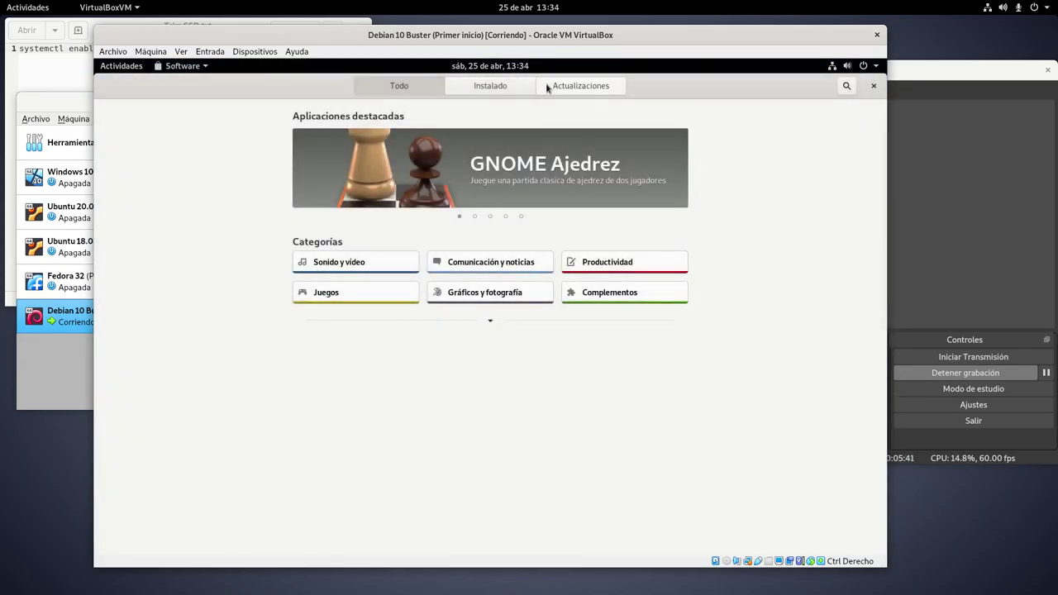
click(555, 90)
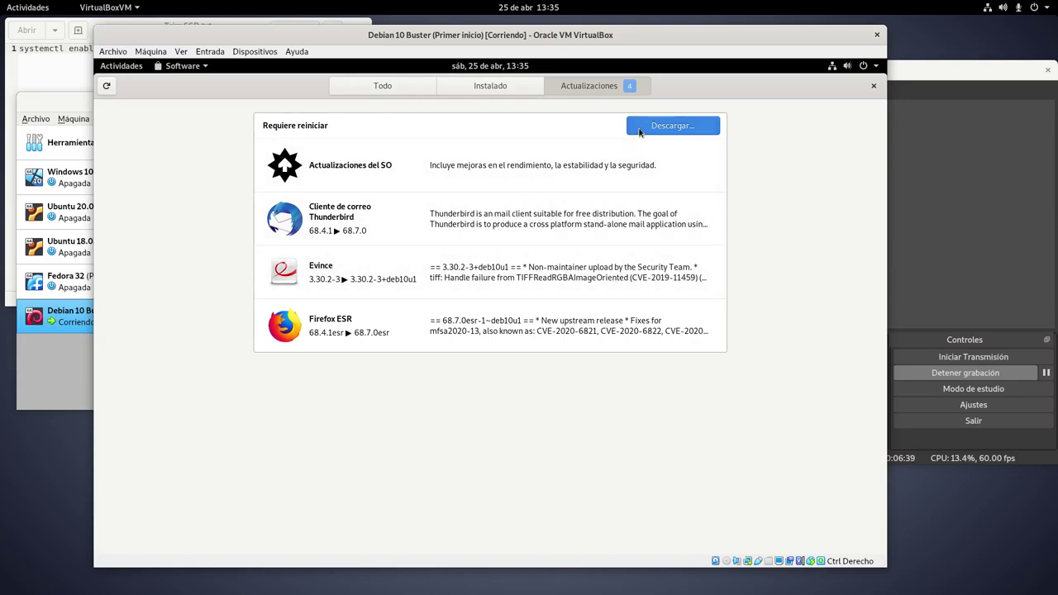
Review the package list inside Actualizaciones del SO, then close it
click(573, 165)
scroll(548, 302, down, 10)
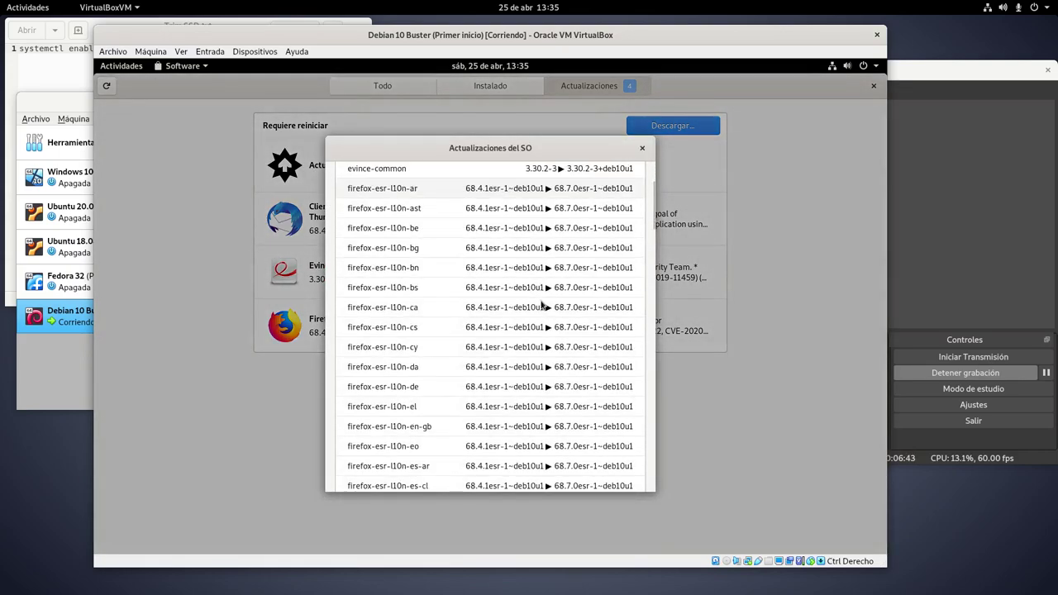
scroll(542, 306, down, 15)
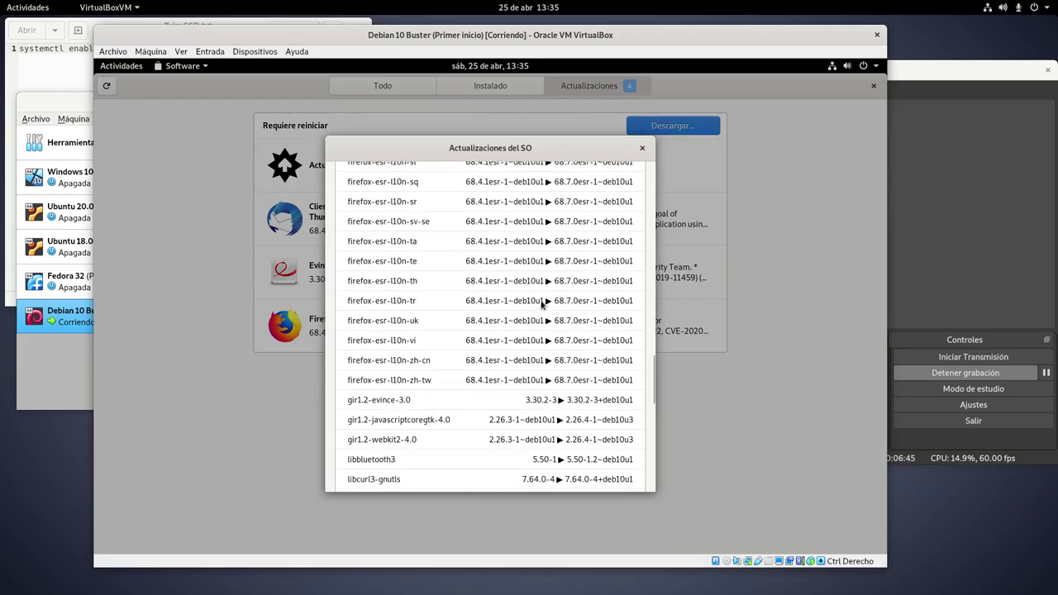
scroll(543, 306, down, 3)
scroll(542, 306, up, 10)
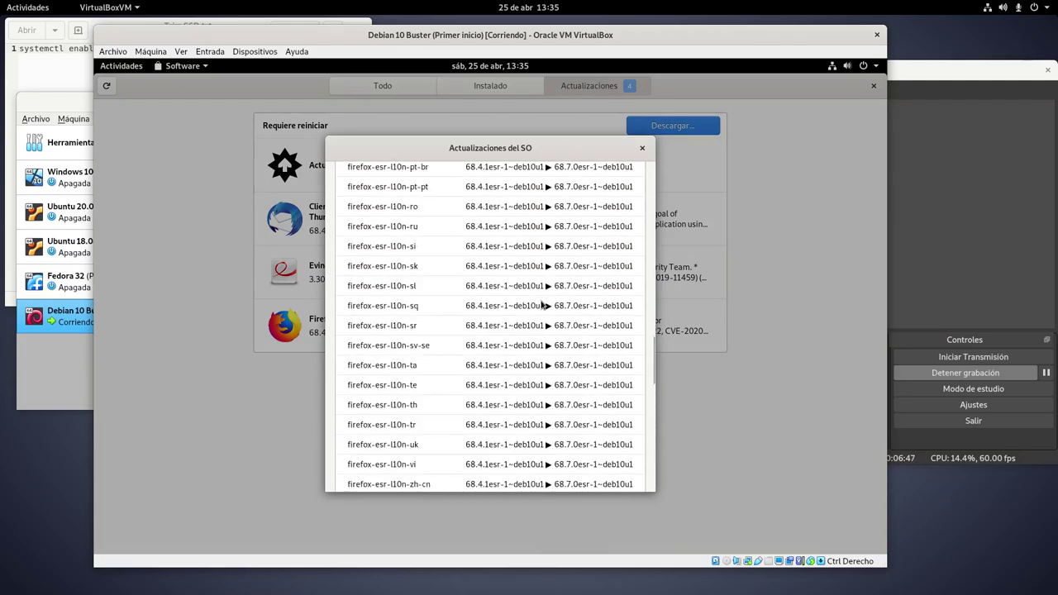
scroll(542, 304, up, 12)
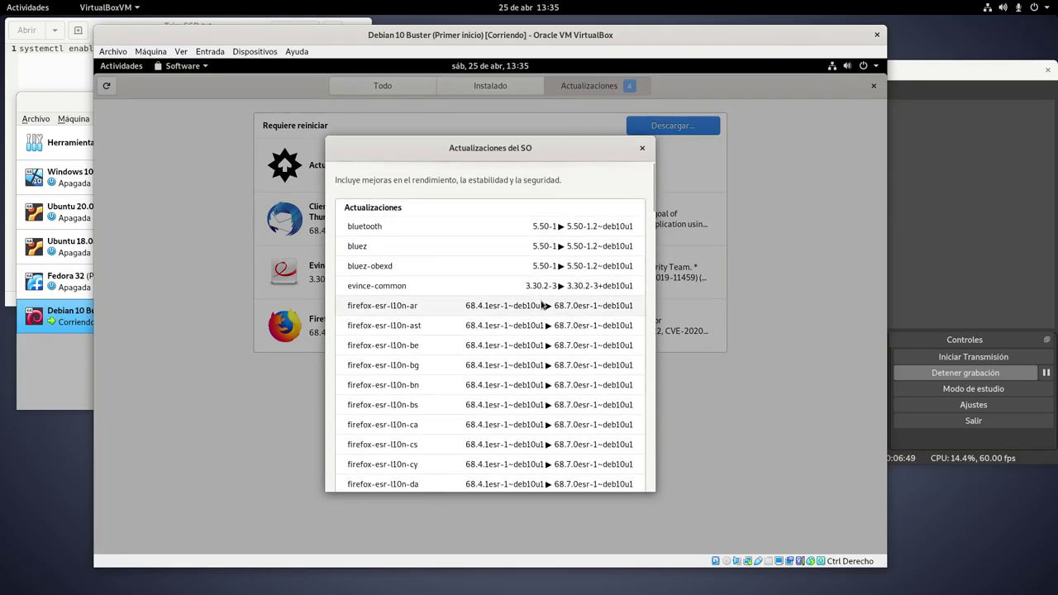
click(642, 148)
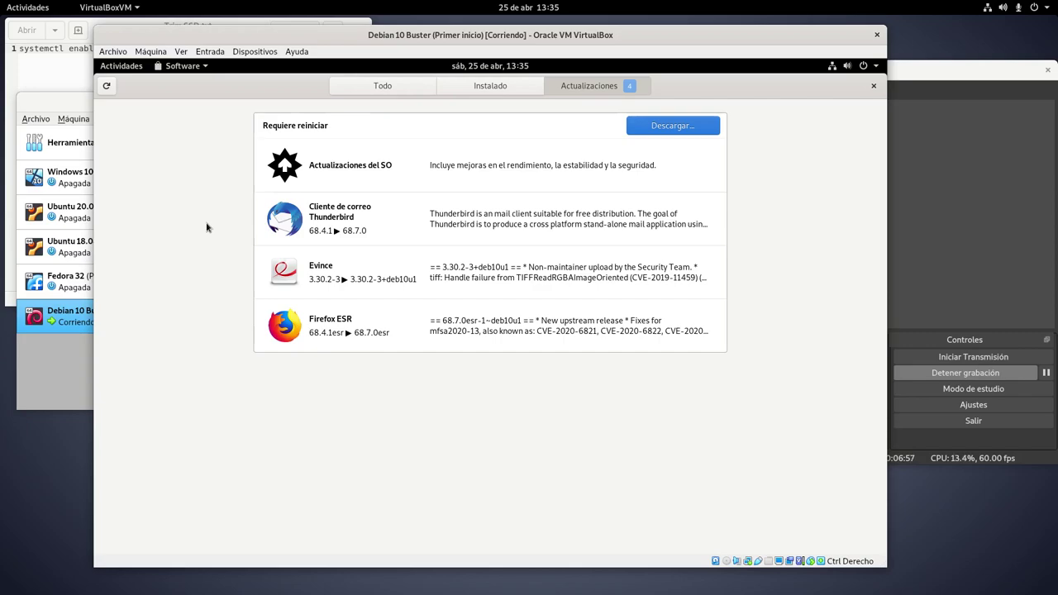
Download the four updates and confirm Reiniciar e instalar to apply them
click(654, 129)
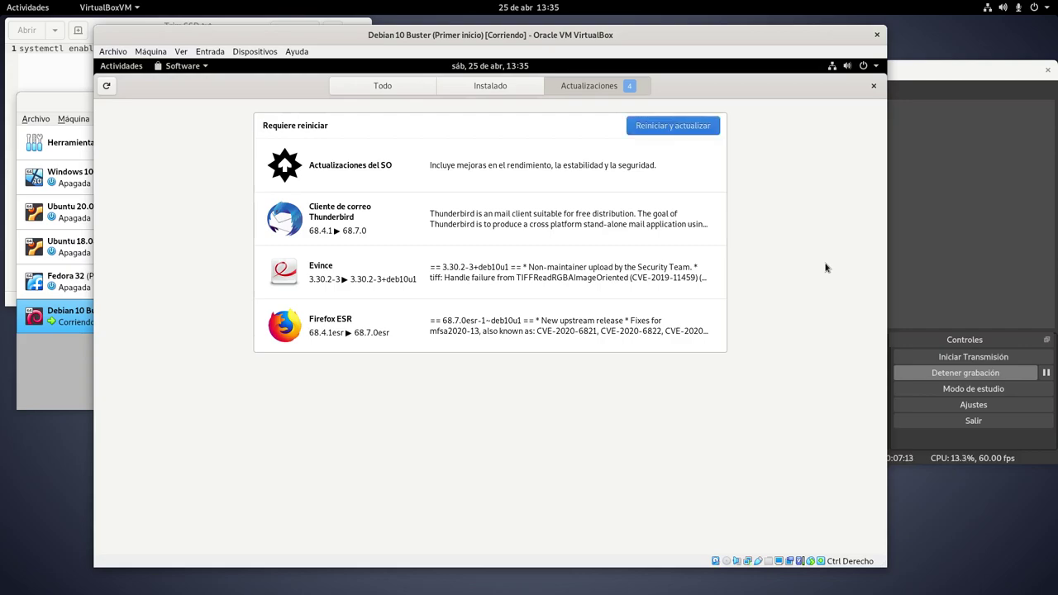
click(677, 130)
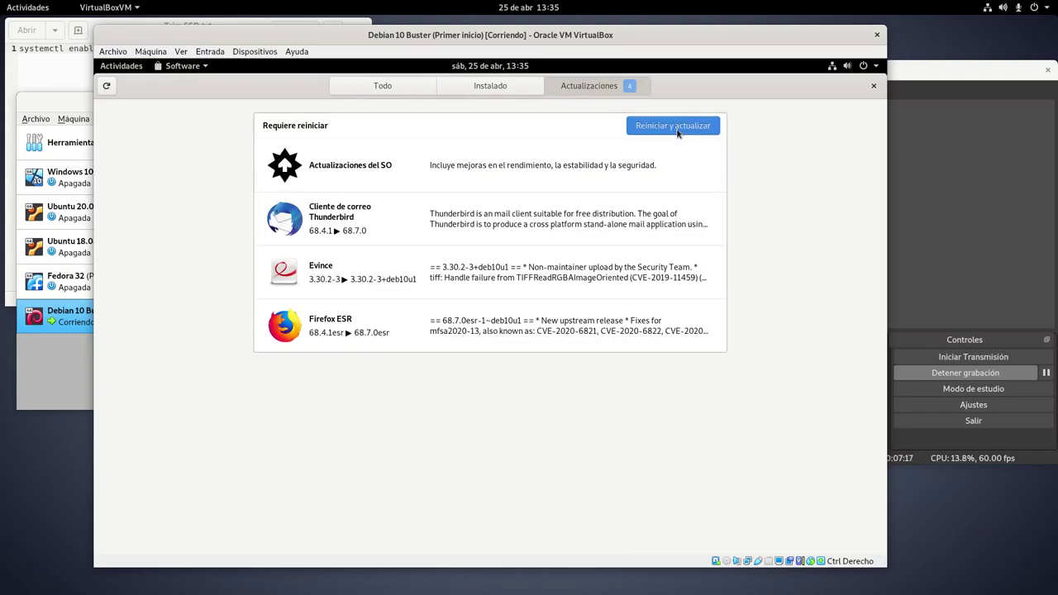
click(677, 130)
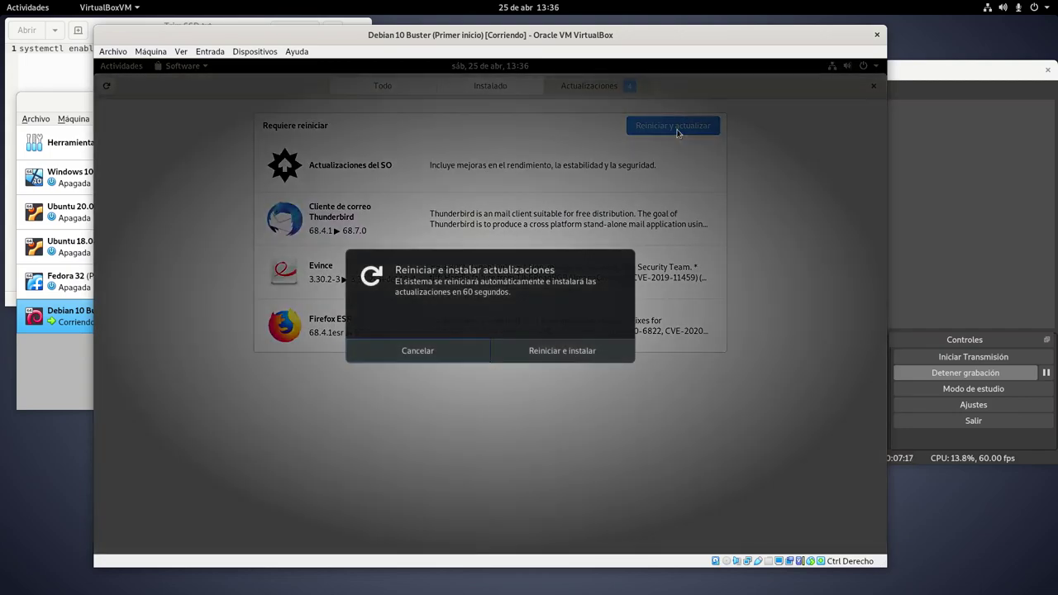
click(565, 354)
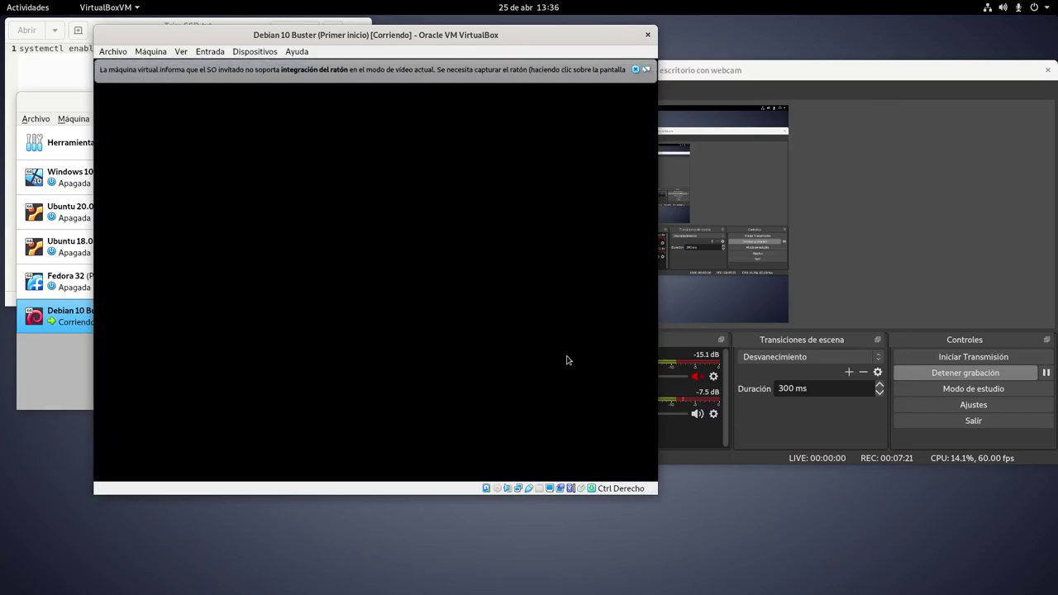
Boot the updated Debian guest from GRUB, log back in with the password, and dismiss the mouse notice
key(Return)
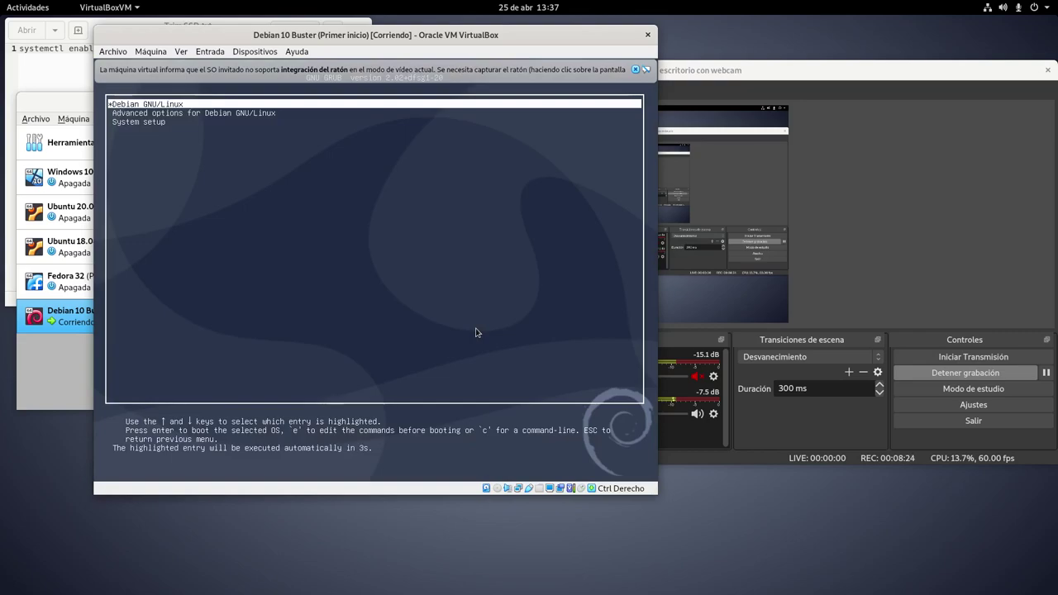
key(Return)
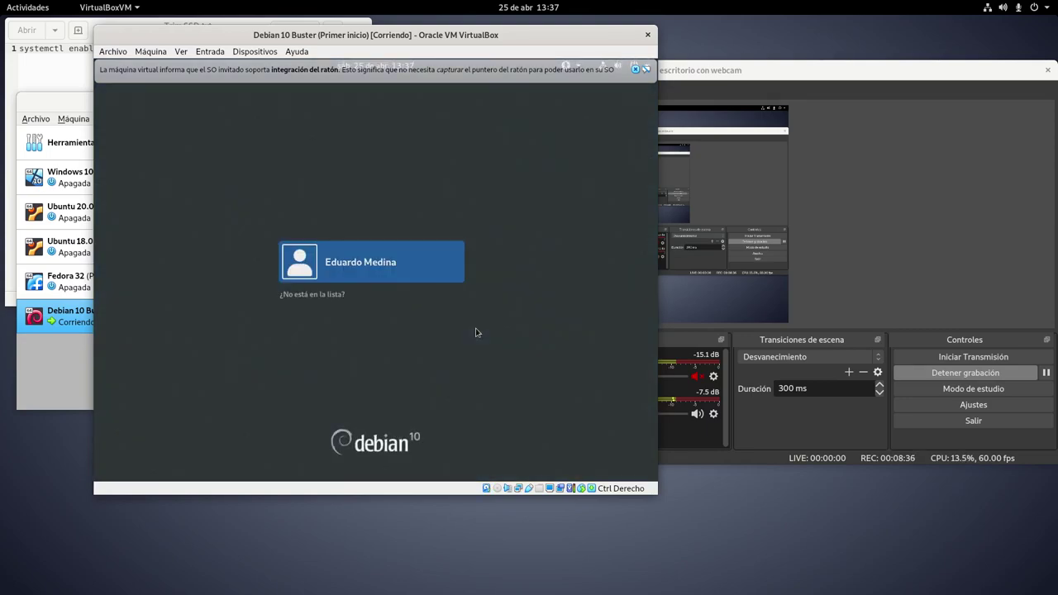
key(Return)
text(••••••)
key(Return)
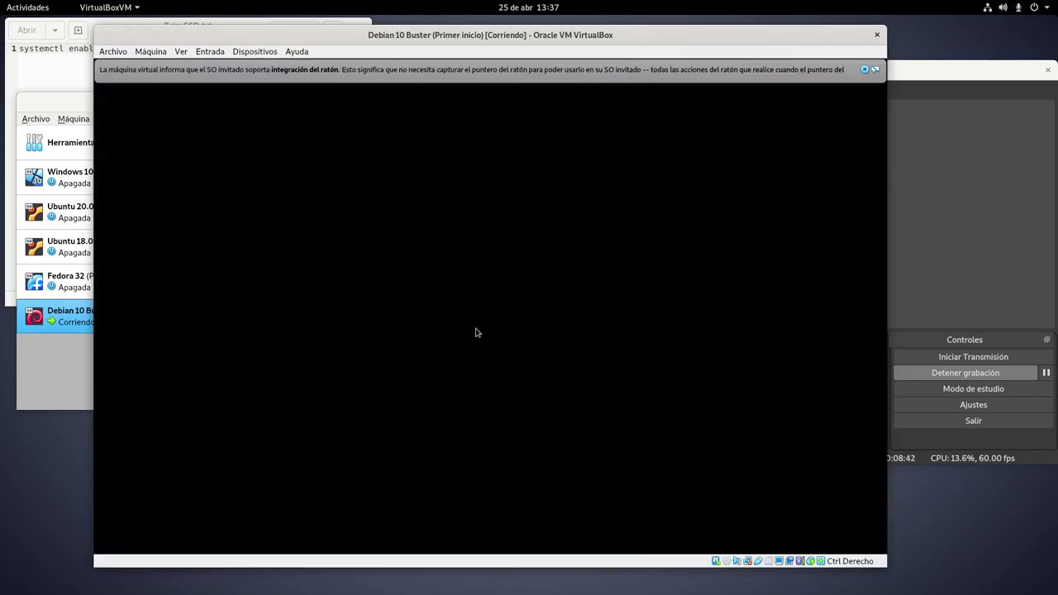
click(865, 70)
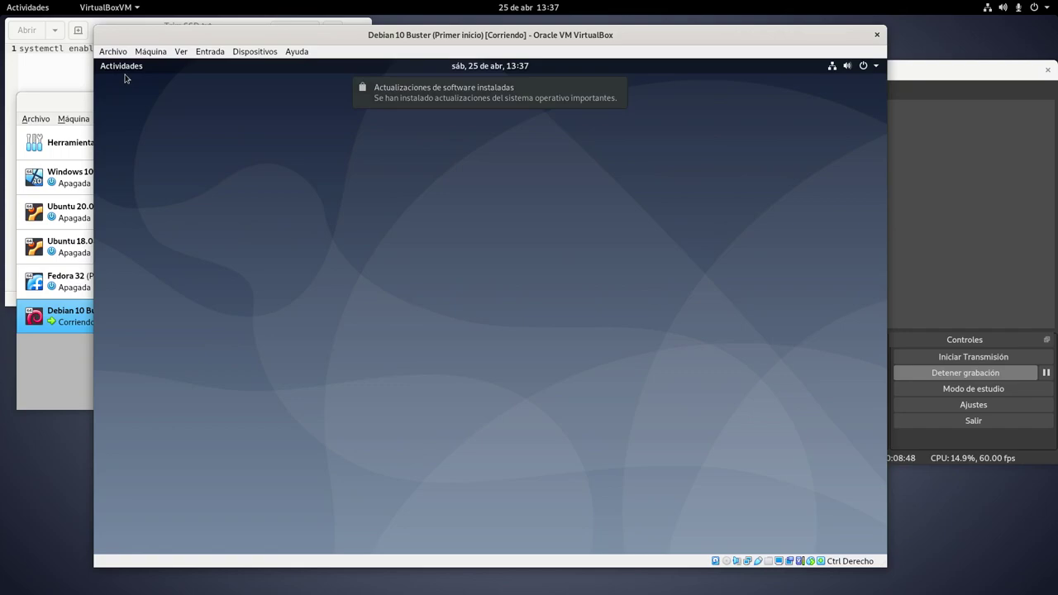
Dismiss the updates notification and launch GNOME System Monitor via a 'moni' search
click(617, 83)
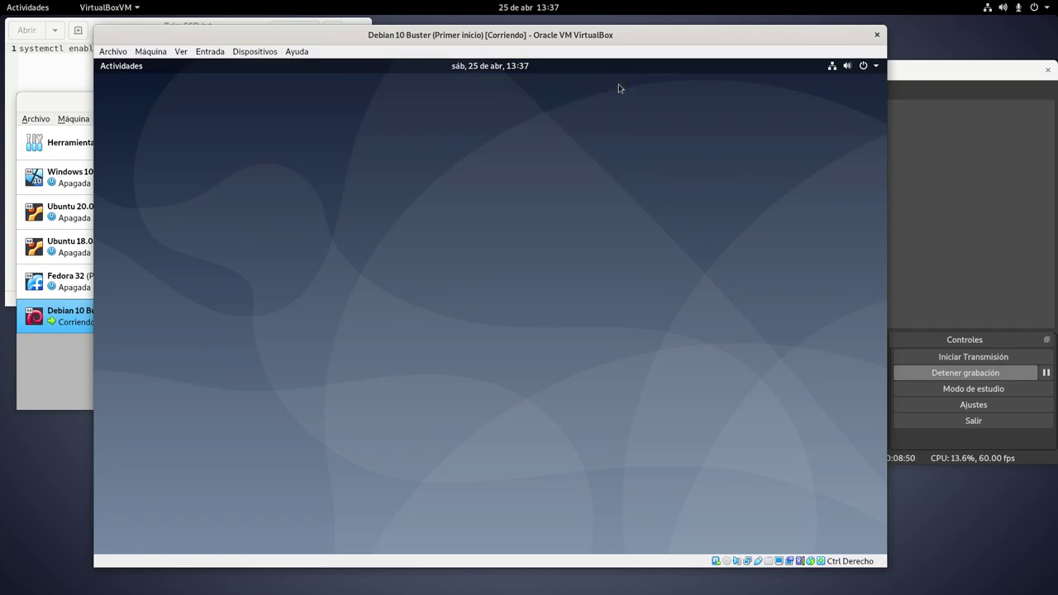
click(109, 68)
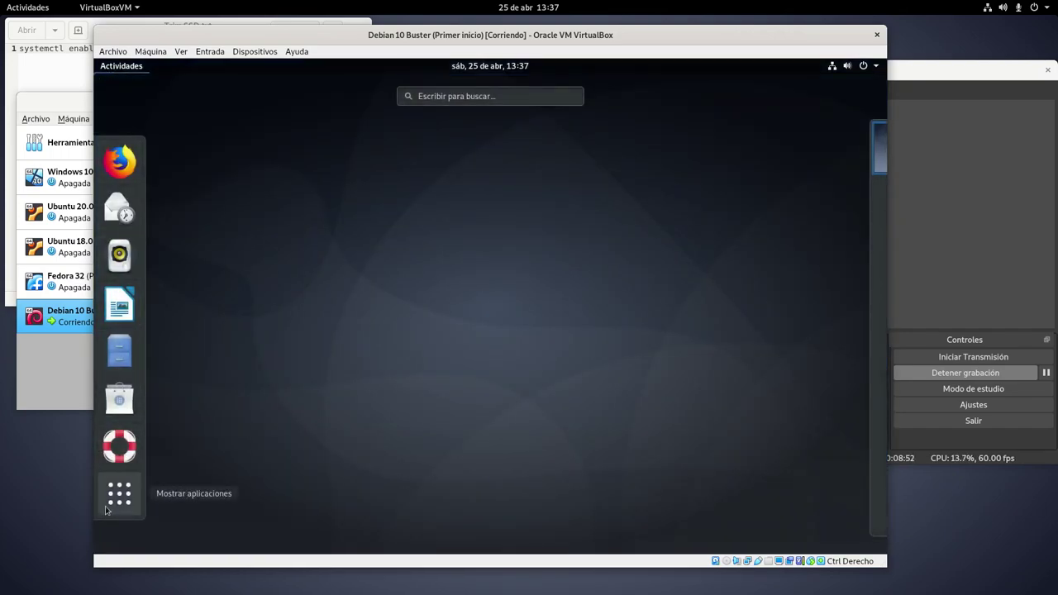
click(106, 510)
text(moni)
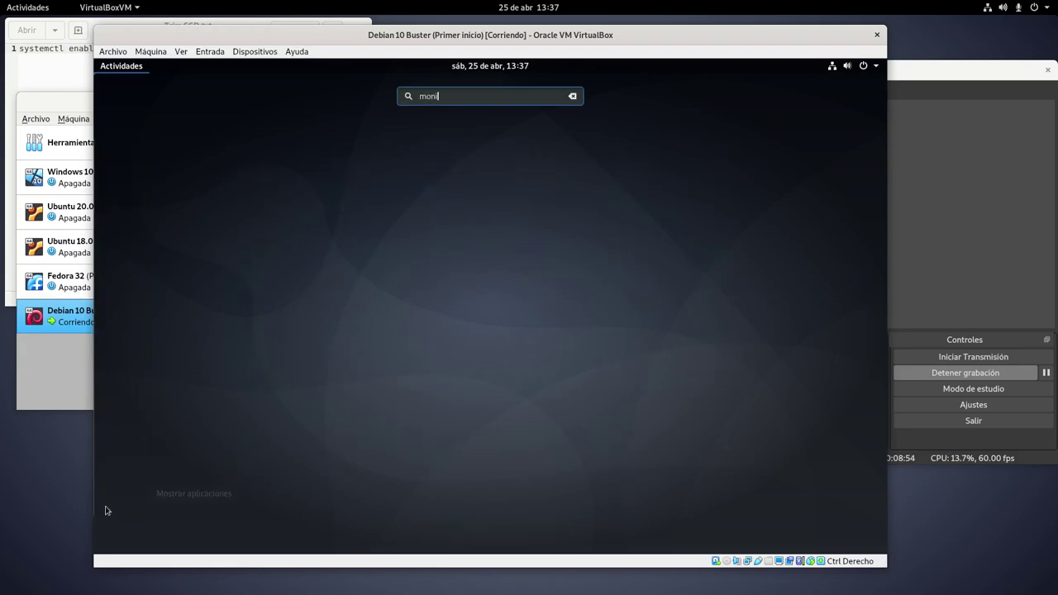
key(Return)
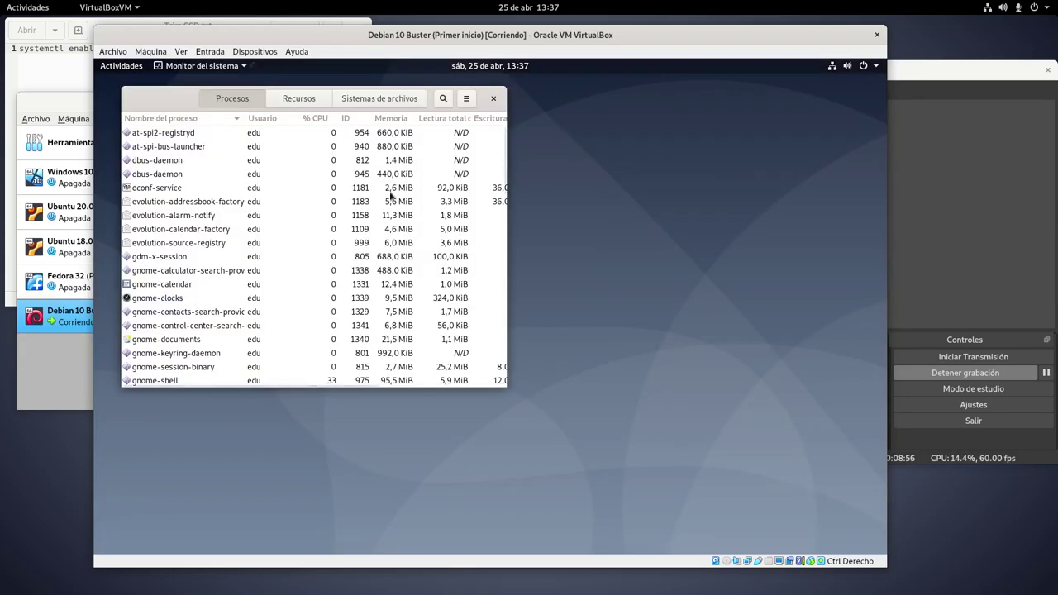
Filter the process list by 'x' to show Xorg, close System Monitor, and launch Software
click(443, 98)
text(x)
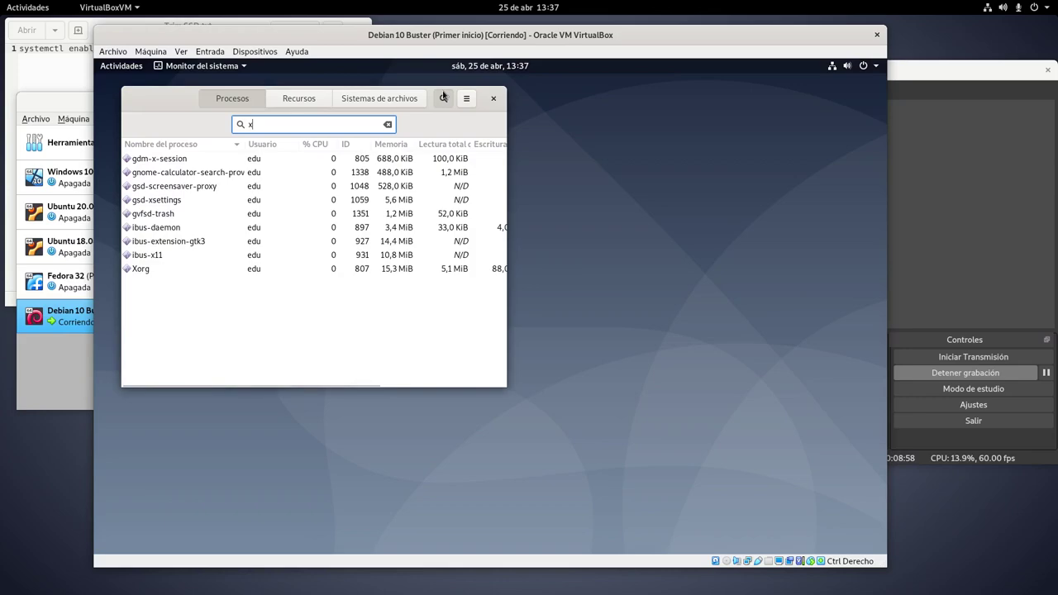
click(492, 98)
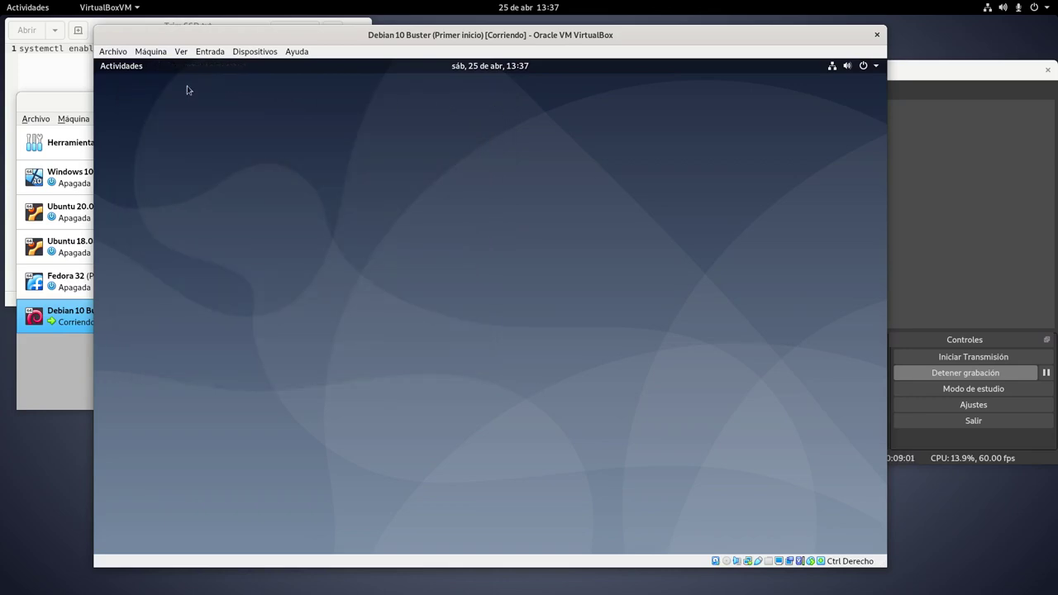
click(124, 70)
click(119, 398)
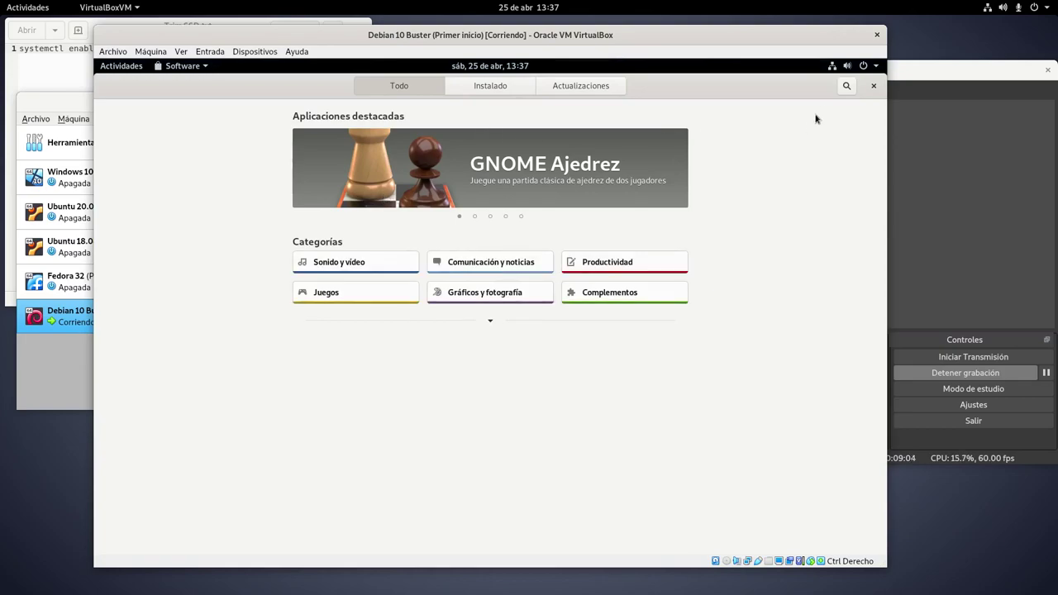
Find 'synaptic' in GNOME Software and install Gestor de paquetes Synaptic, authenticating with the password
click(847, 85)
text(sy)
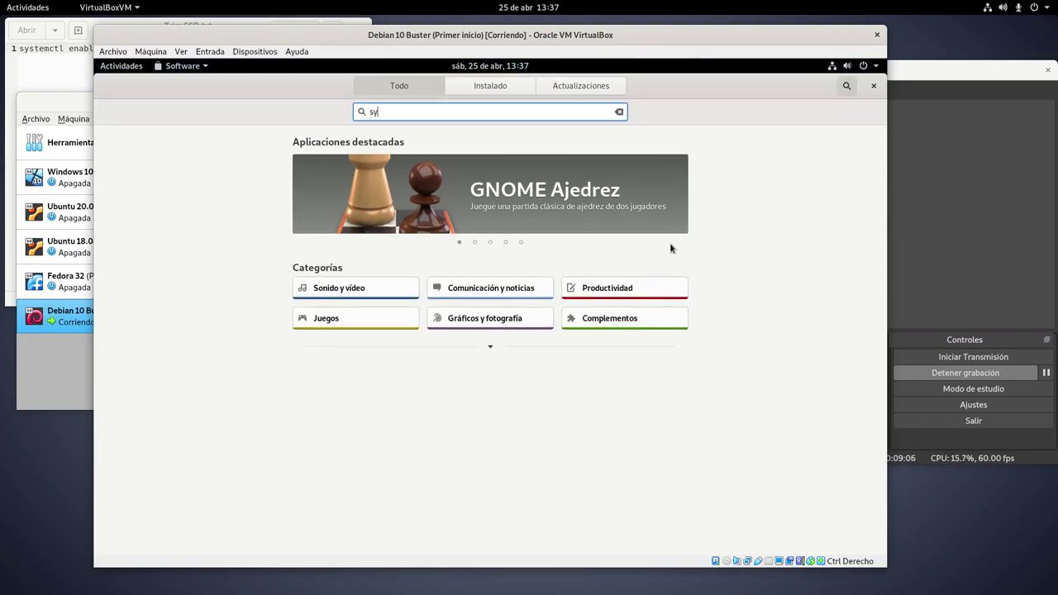
text(naptic)
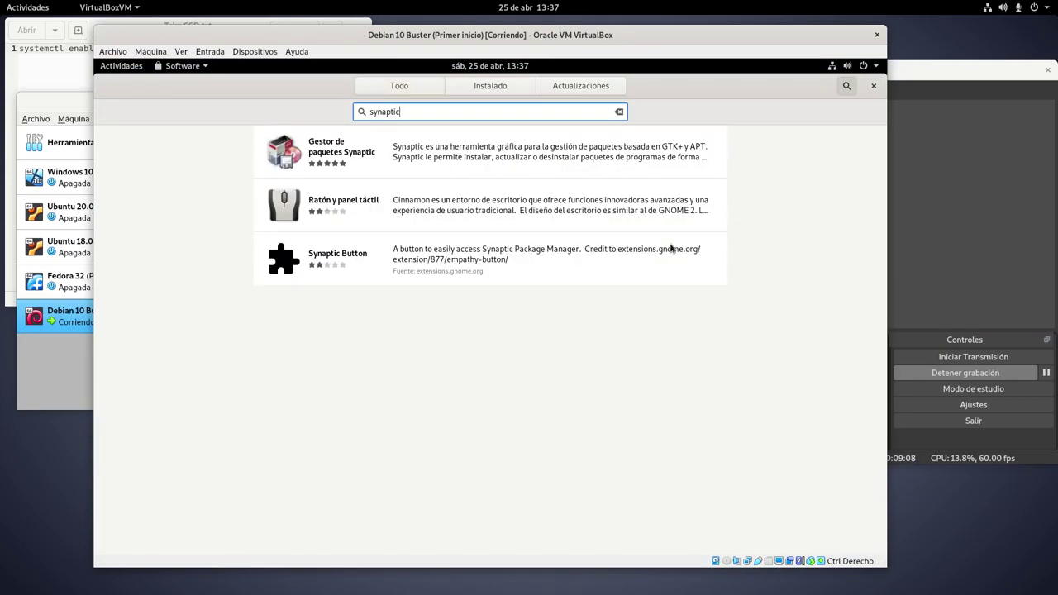
click(577, 167)
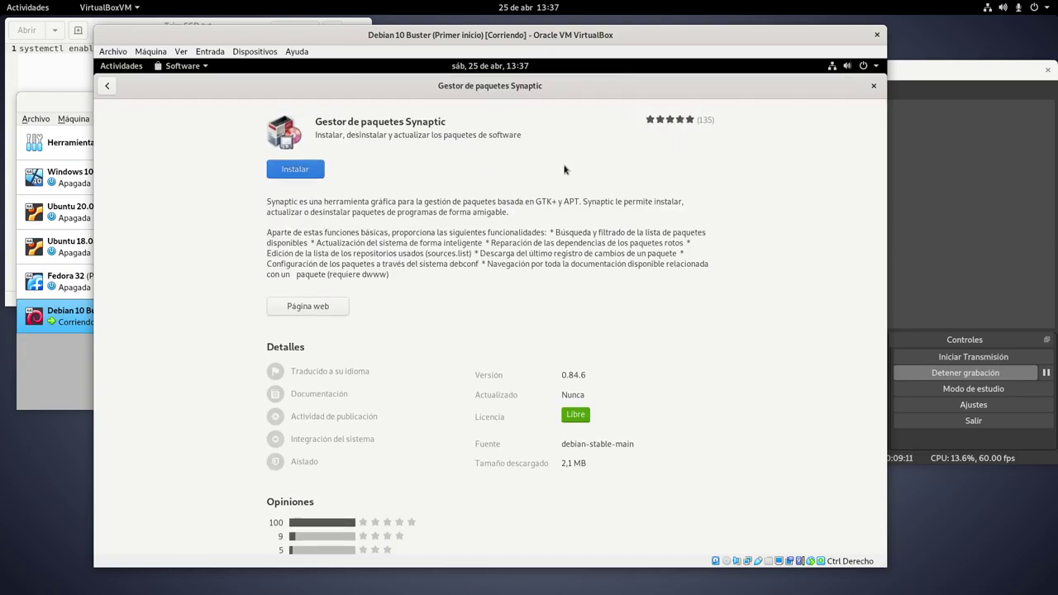
click(297, 170)
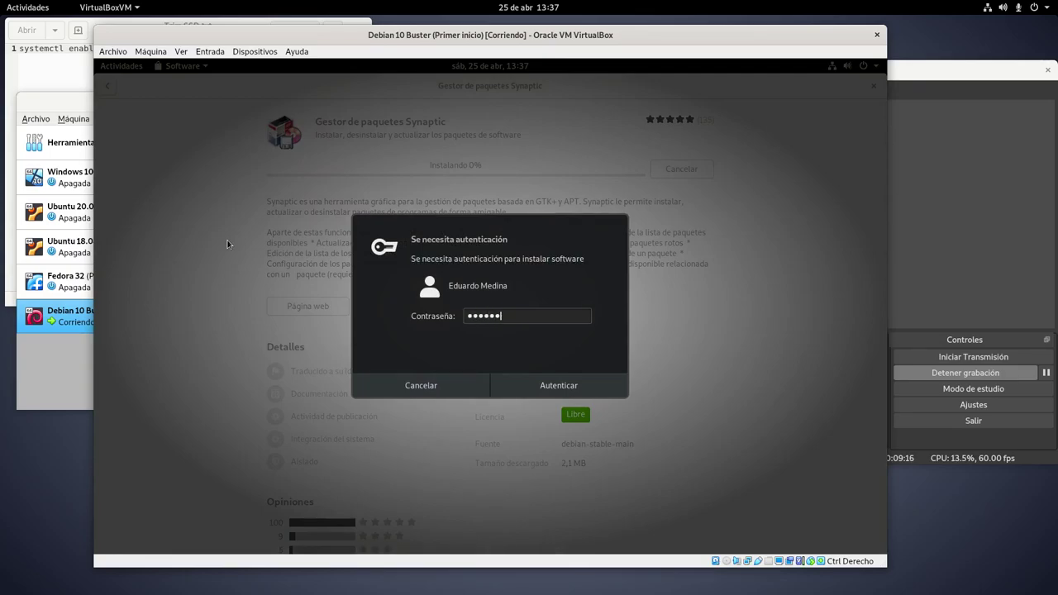
key(Return)
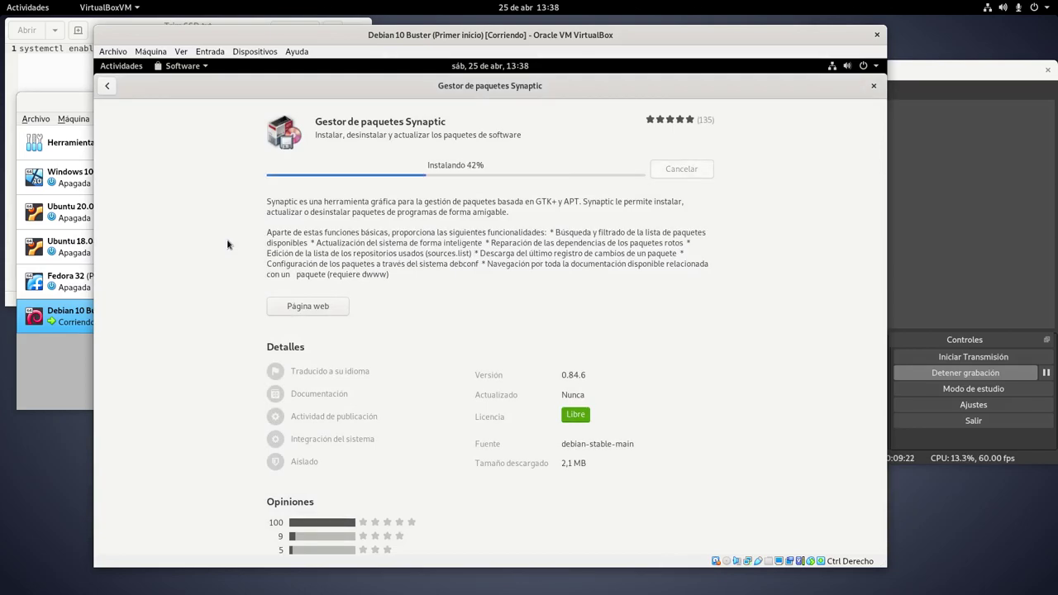
Close Software, start Synaptic with the account password, dismiss its introduction, and maximize the window
click(870, 86)
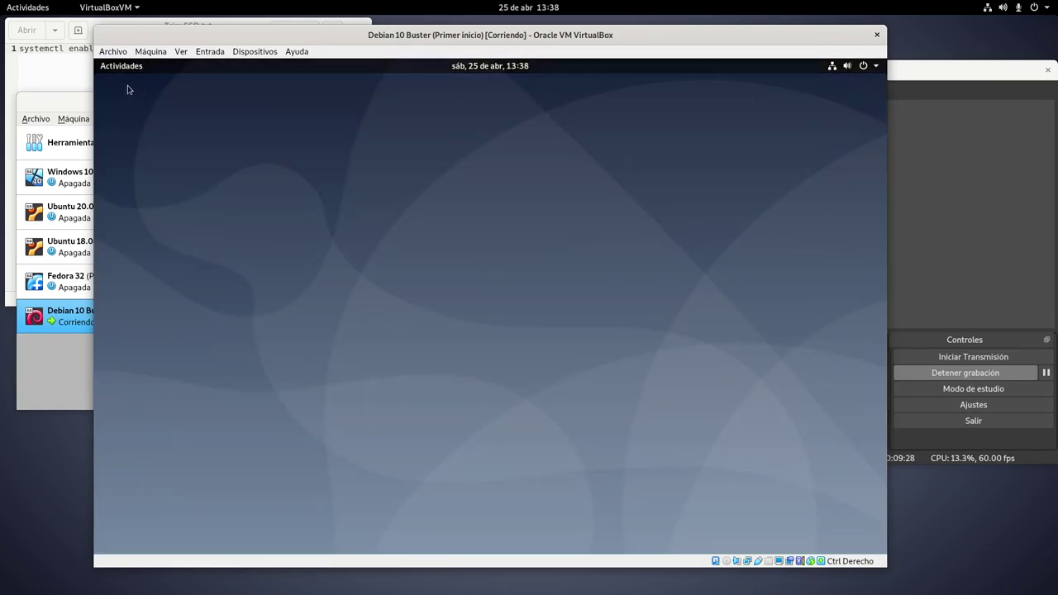
click(122, 68)
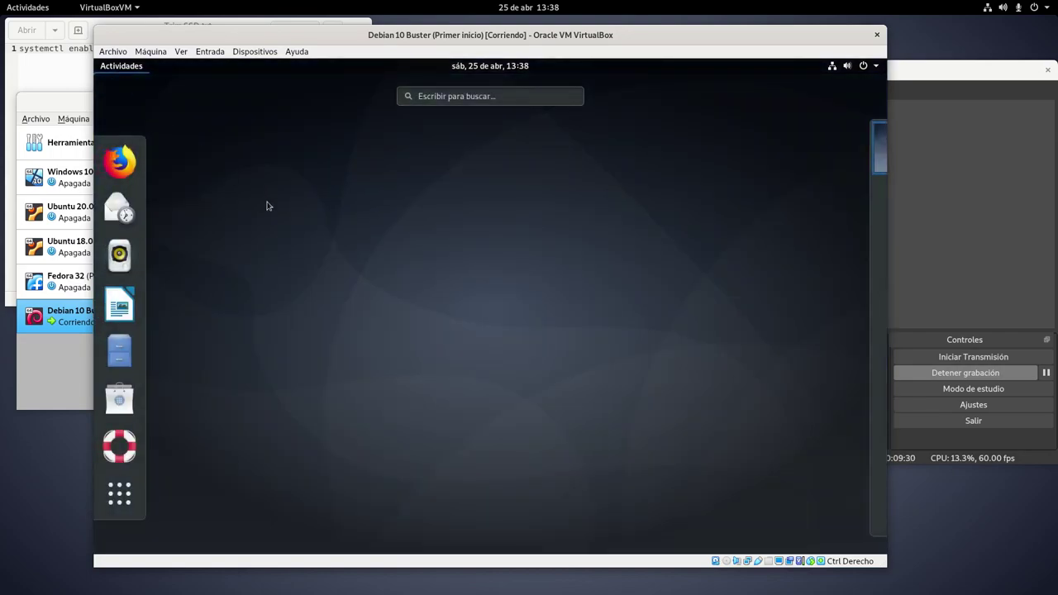
text(syn)
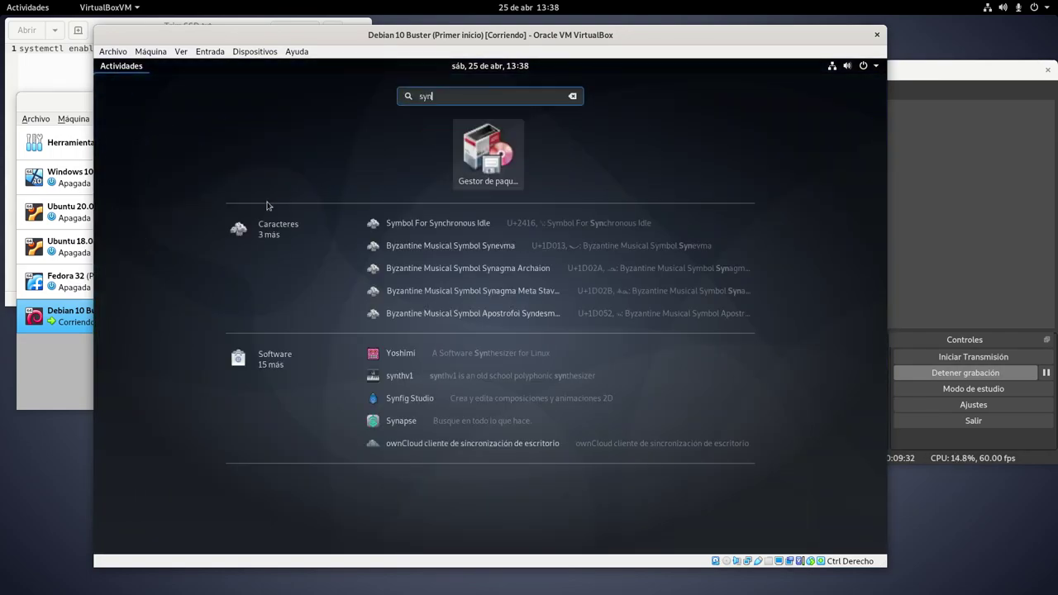
key(Return)
text(******)
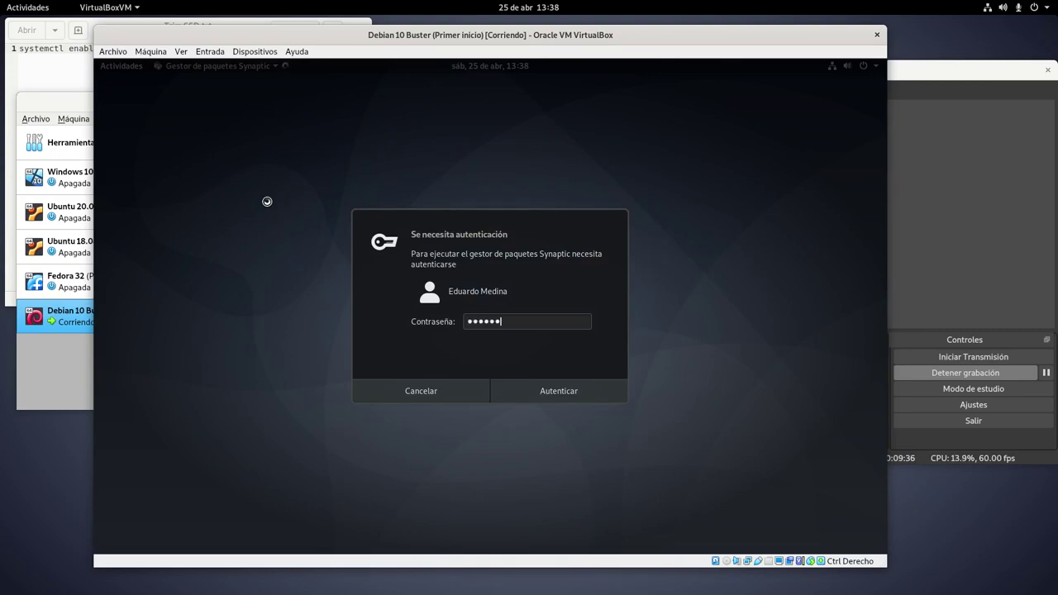
key(Return)
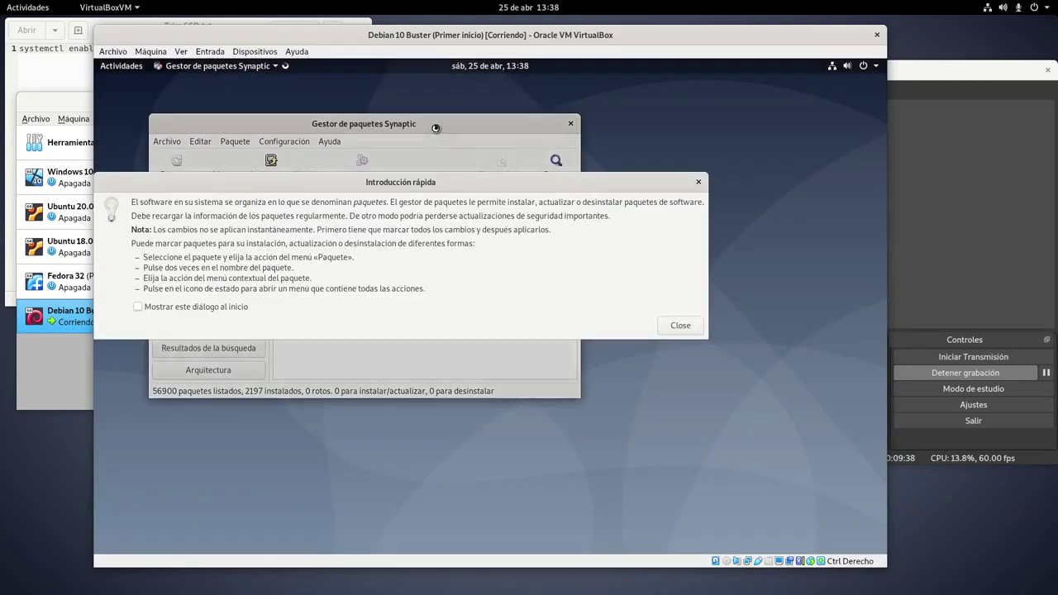
click(680, 325)
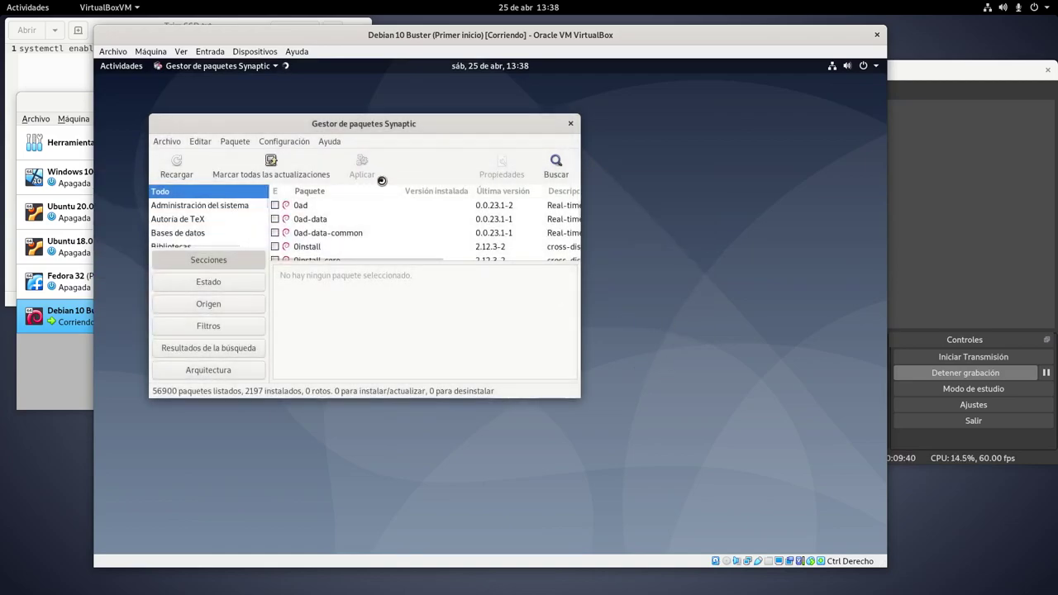
double_click(415, 127)
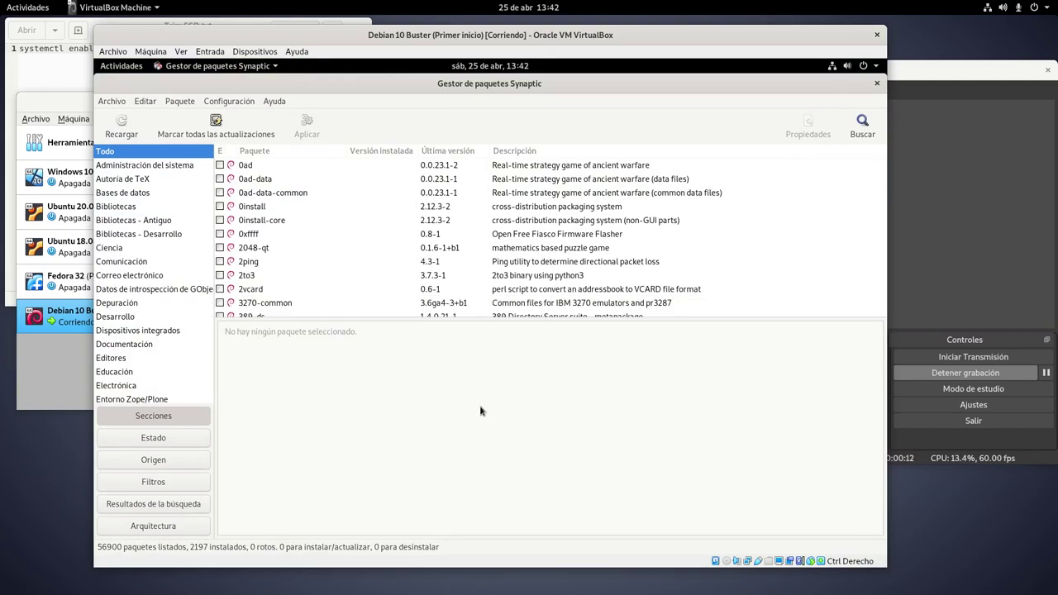
Open Synaptic's Configuración > Repositorios settings, then launch Firefox from the Activities dash
click(232, 101)
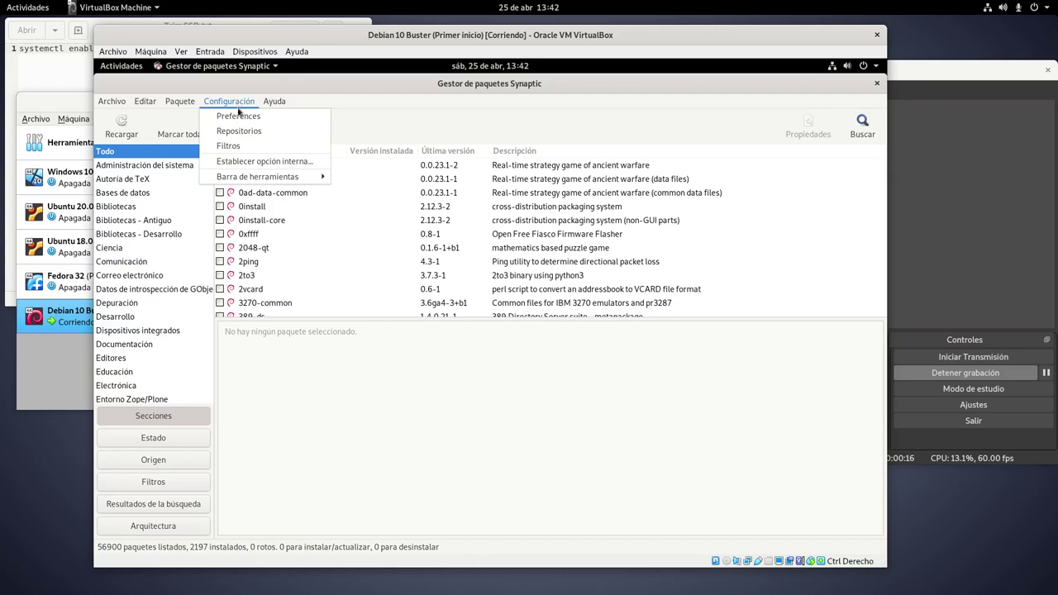
click(239, 131)
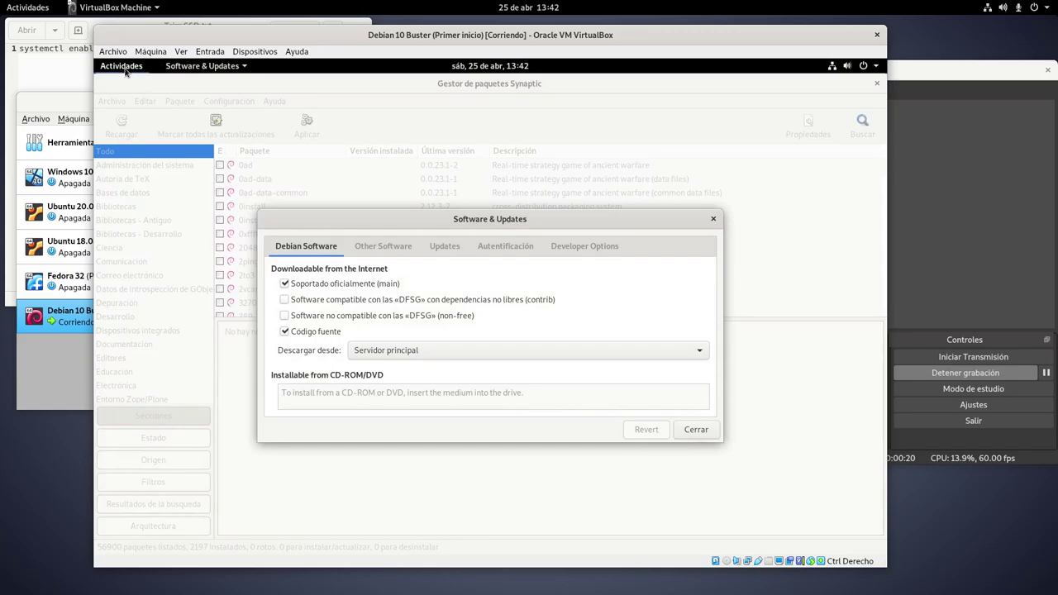
click(107, 66)
click(110, 147)
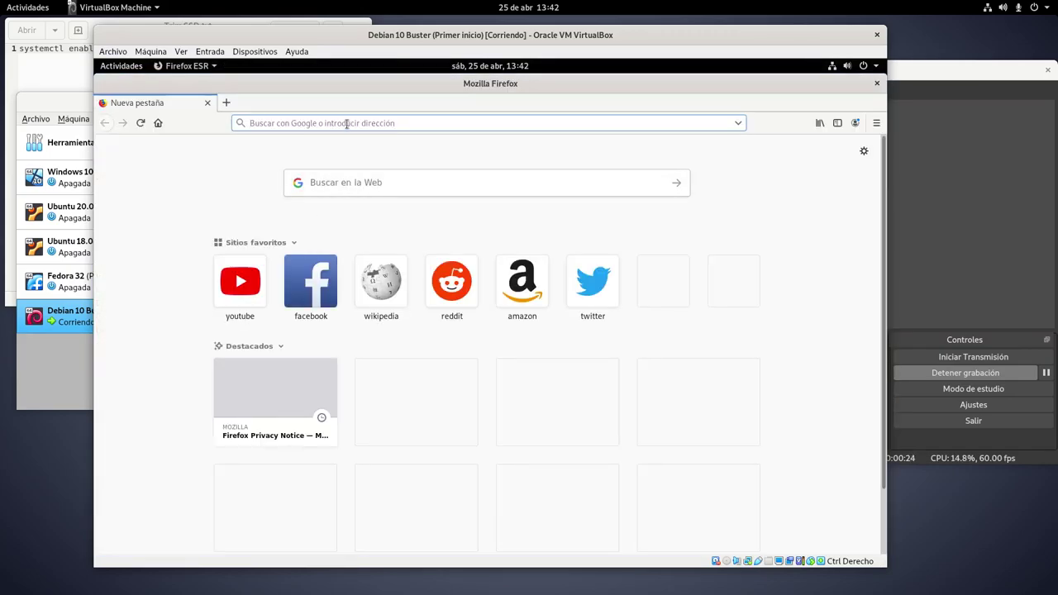
text(debian backports)
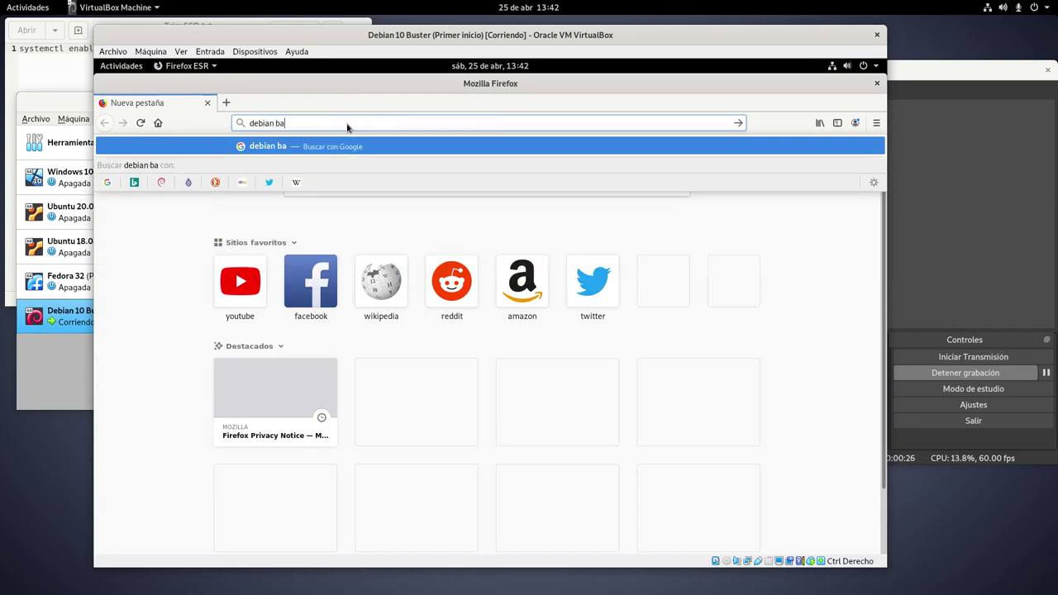
key(Return)
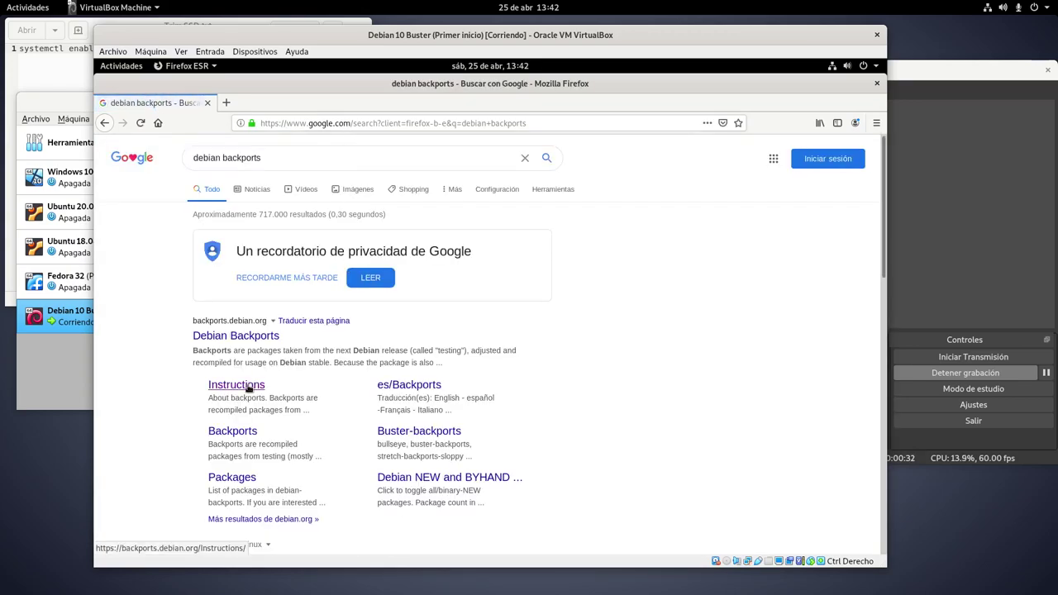
click(248, 388)
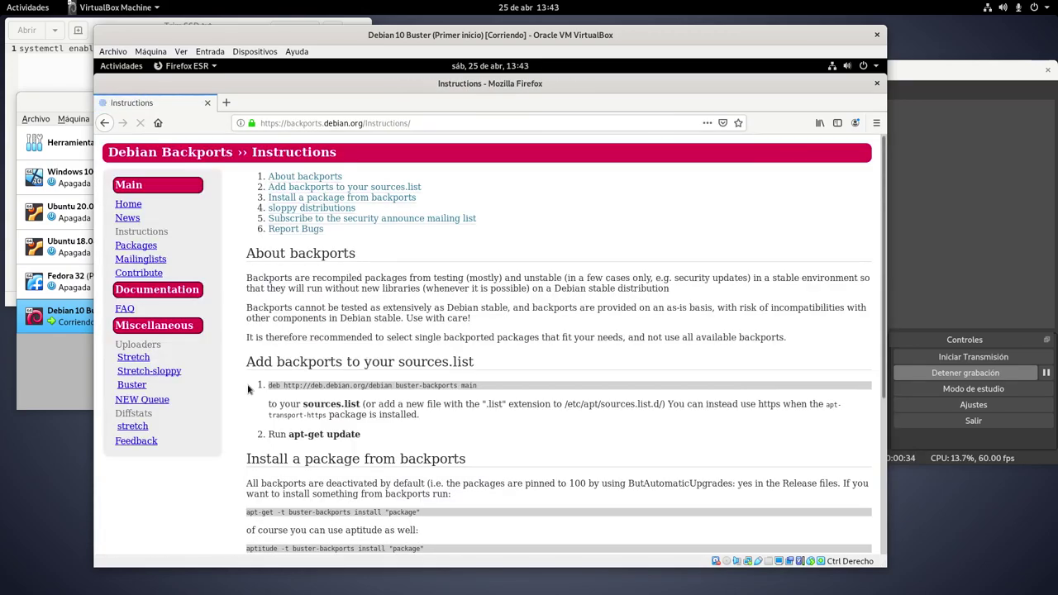
triple_click(337, 386)
right_click(338, 386)
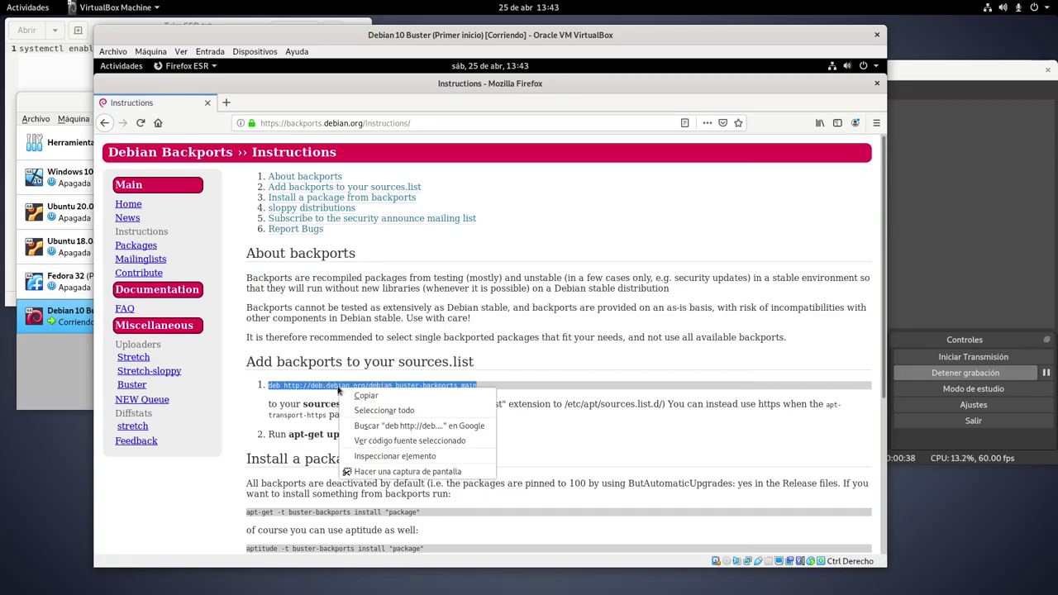
click(364, 396)
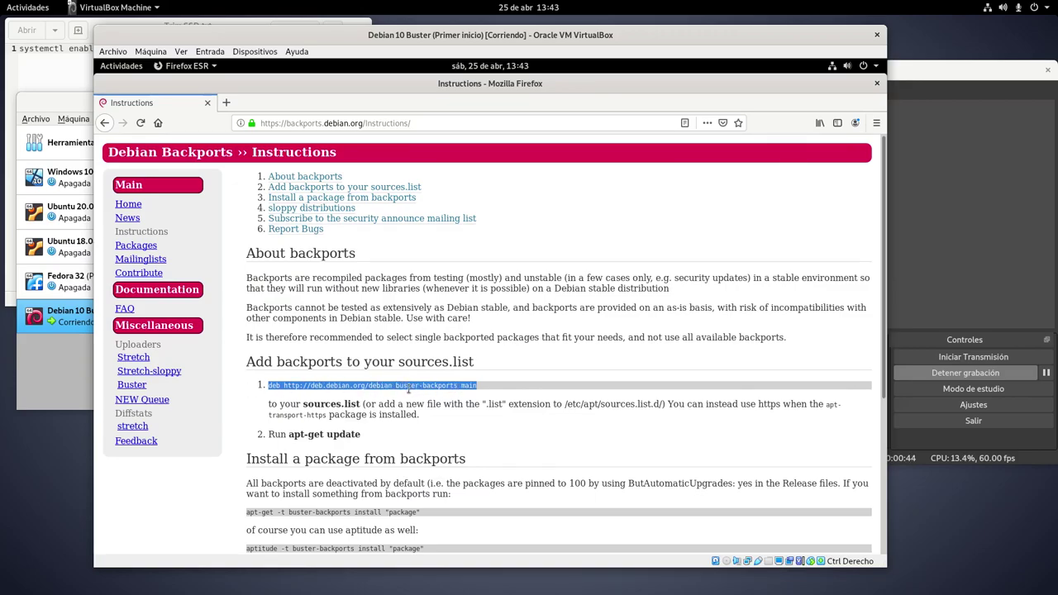
Bring Software & Updates forward and tick the contrib component under Debian Software
click(122, 66)
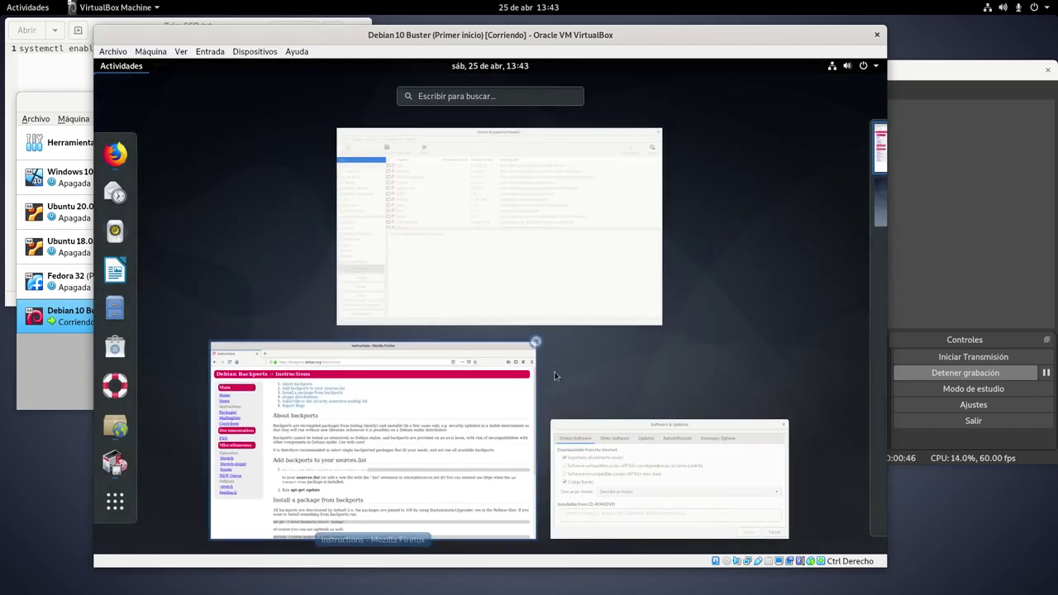
click(622, 458)
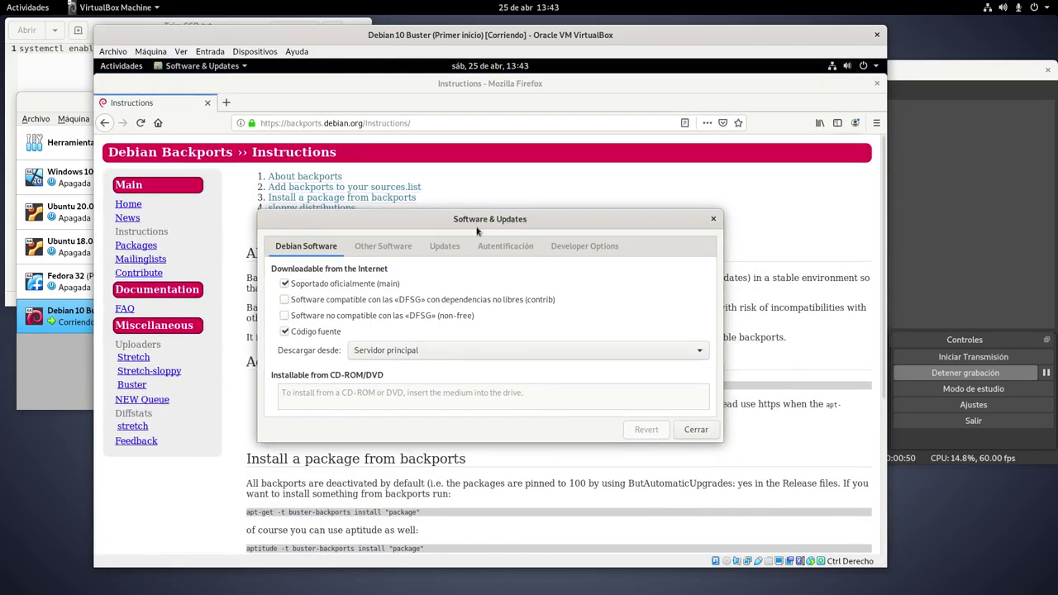
click(306, 303)
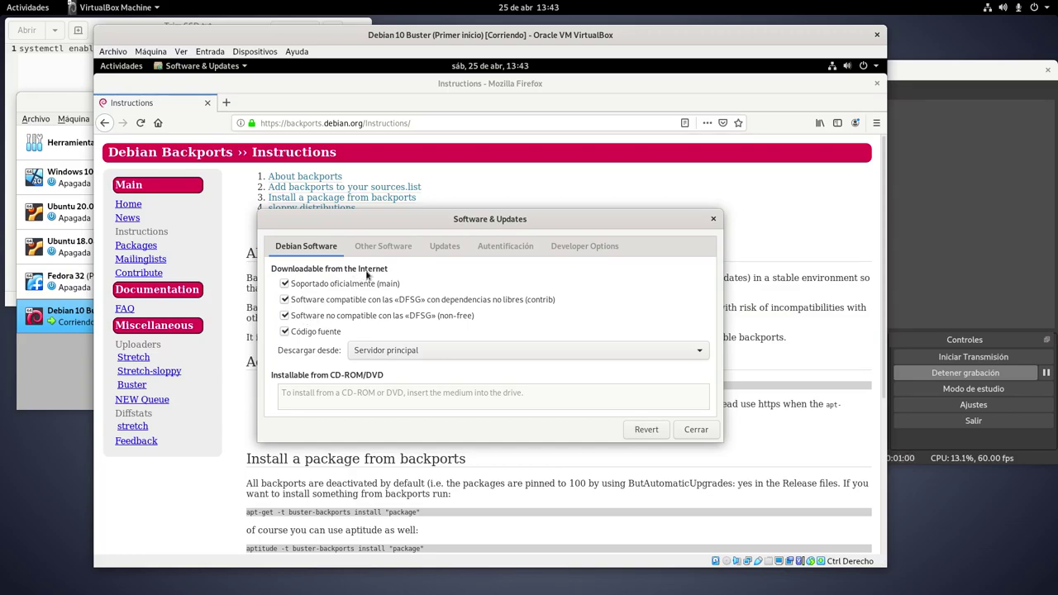
Add the pasted buster-backports main deb line as a new Other Software source
click(384, 251)
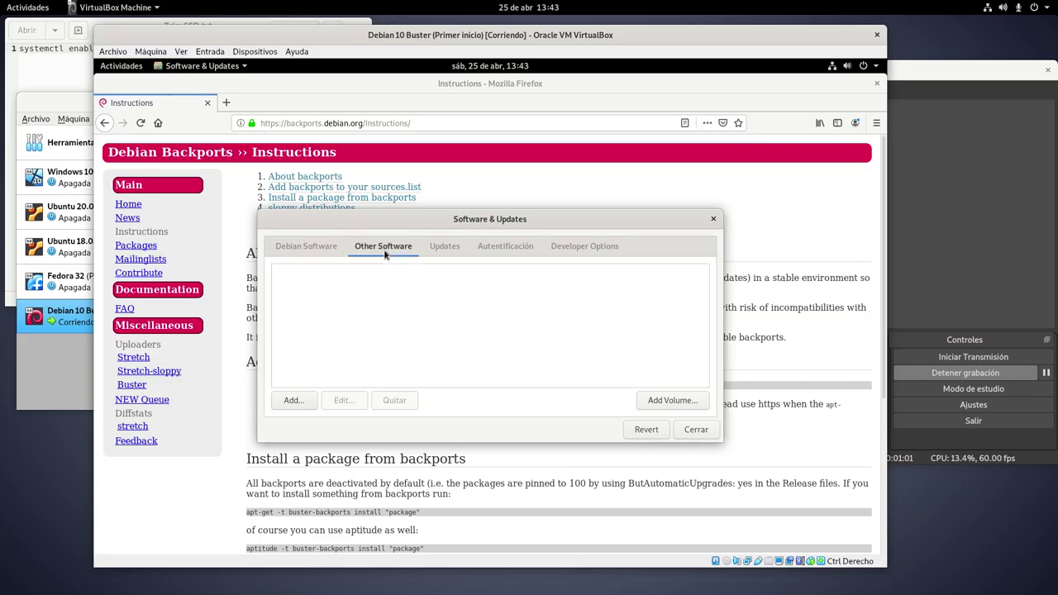
click(294, 400)
key(ctrl+v)
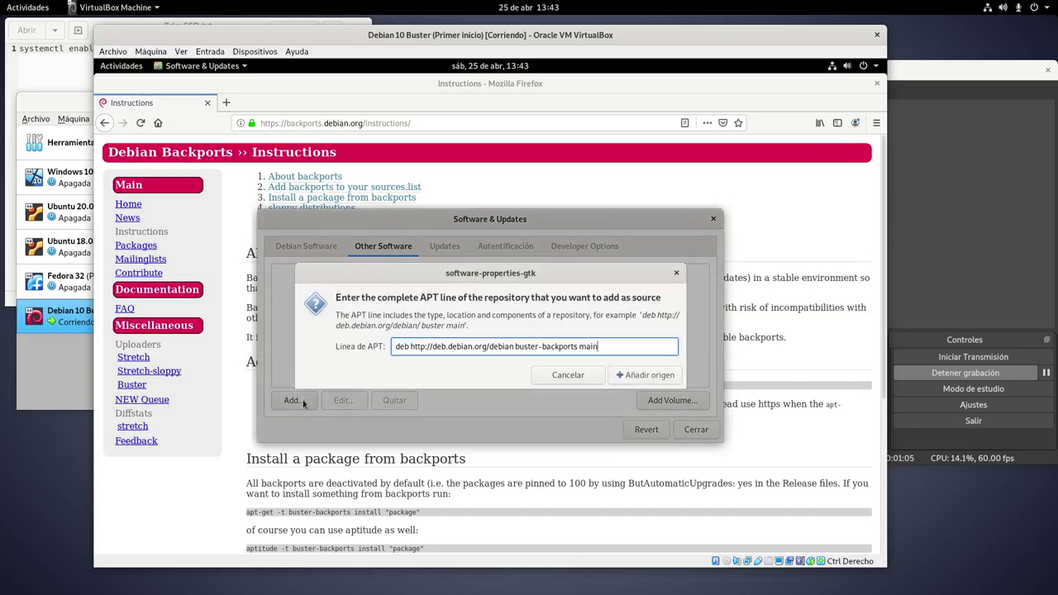
click(627, 379)
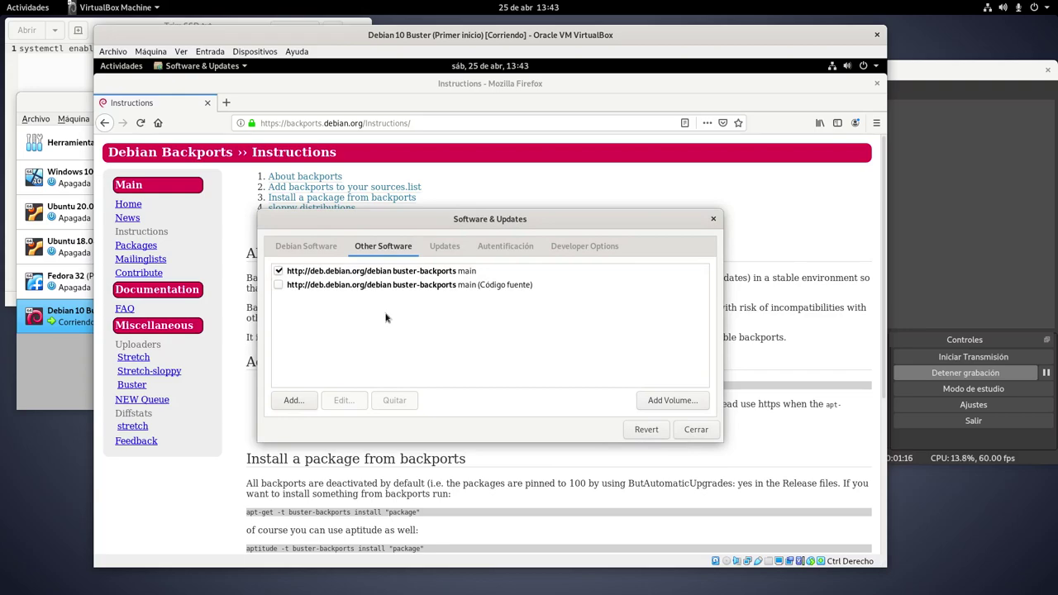
Recheck the Debian Software components and close Software & Updates
click(306, 247)
click(380, 246)
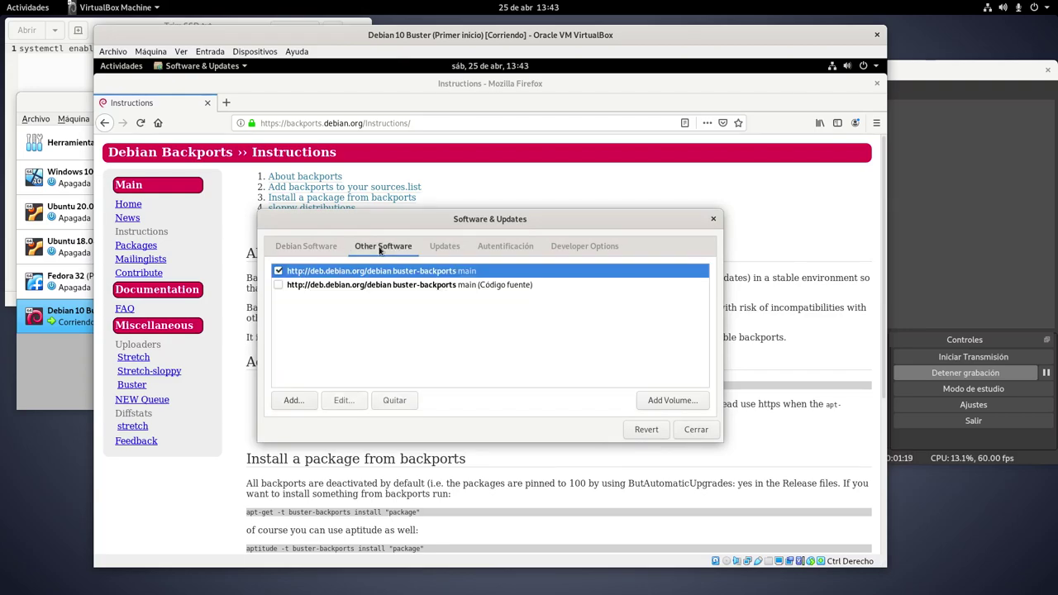
click(695, 430)
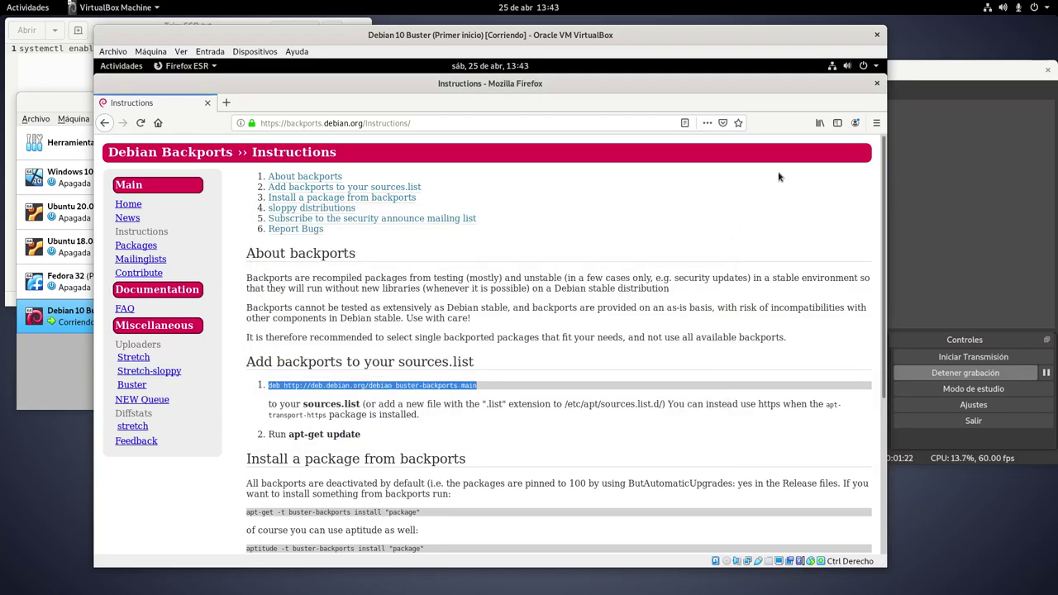
Close Firefox and reload Synaptic's package information after the repositories change
click(877, 84)
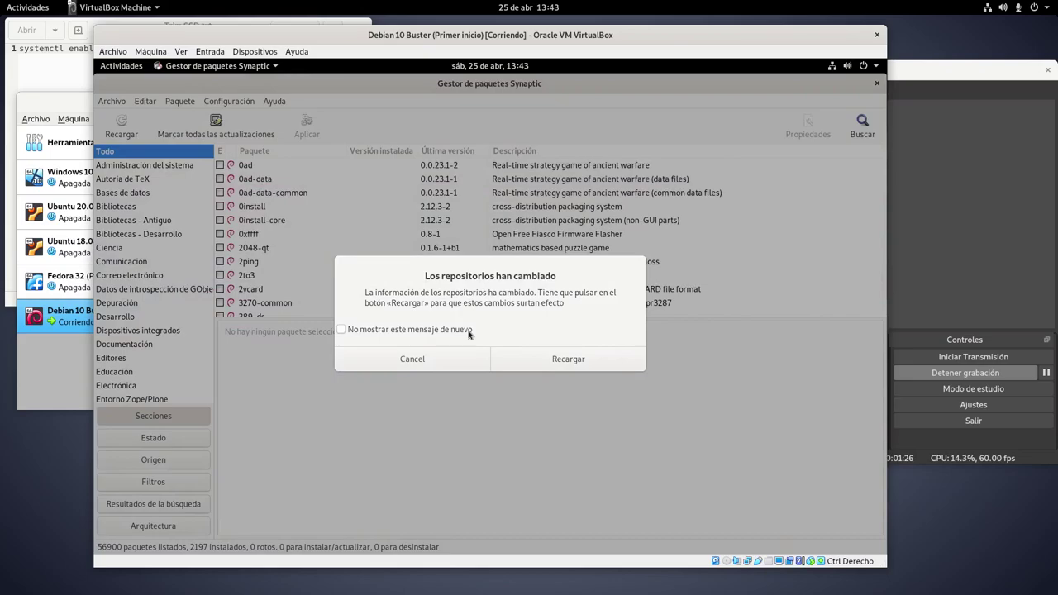
click(552, 360)
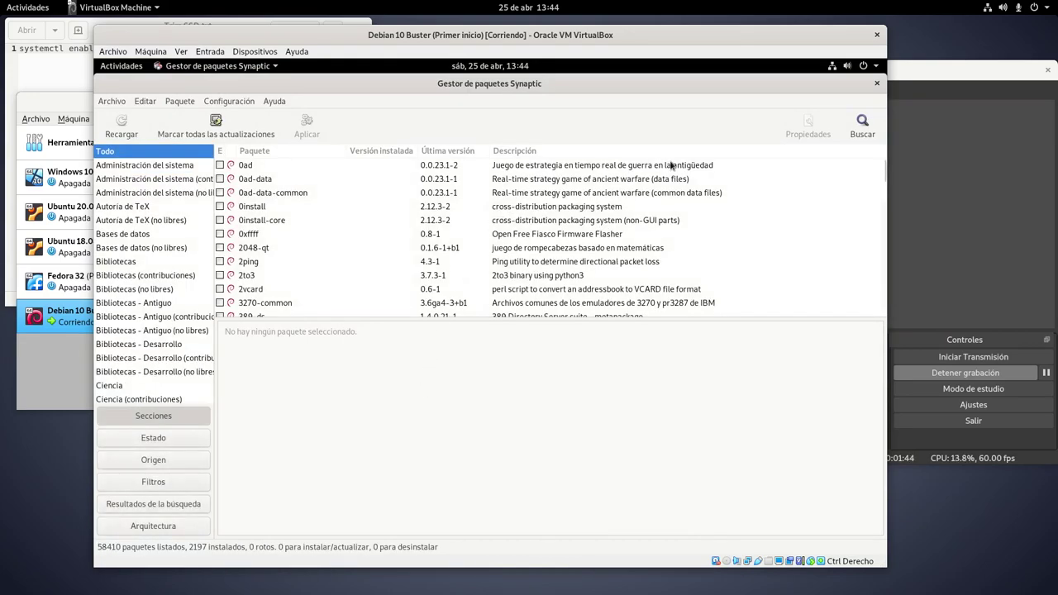
Search Synaptic's packages for 'linux firmware'
click(862, 125)
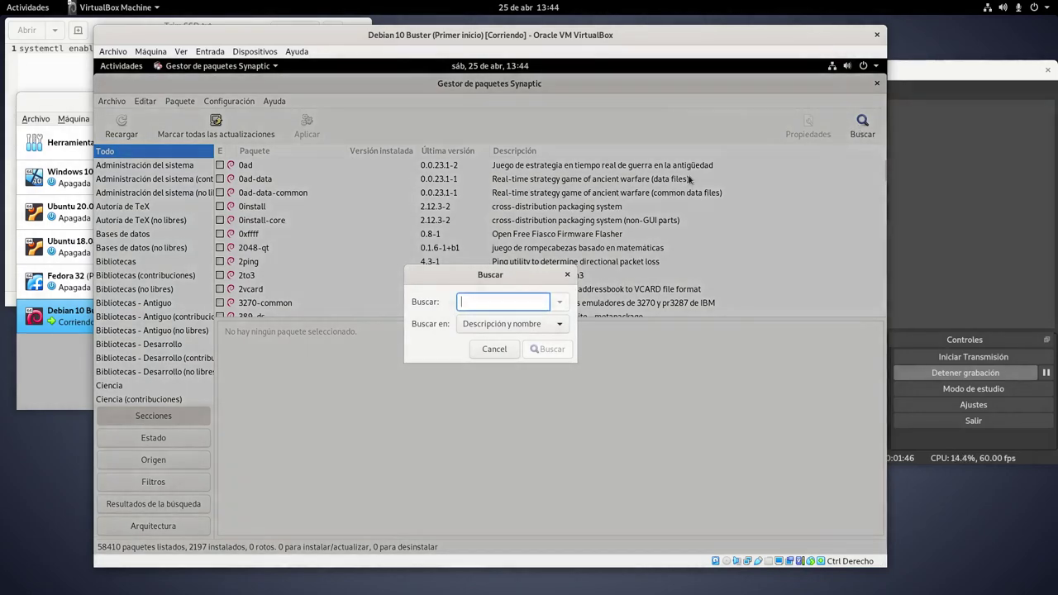
text(ilnu)
key(BackSpace)
key(BackSpace)
key(BackSpace)
key(BackSpace)
text(linux firmware)
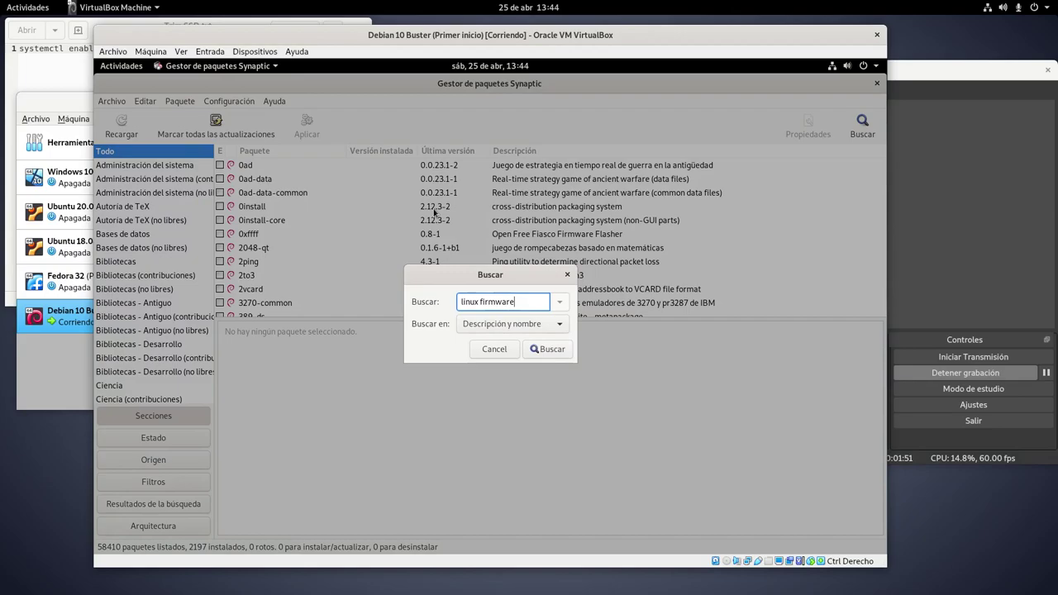
key(Return)
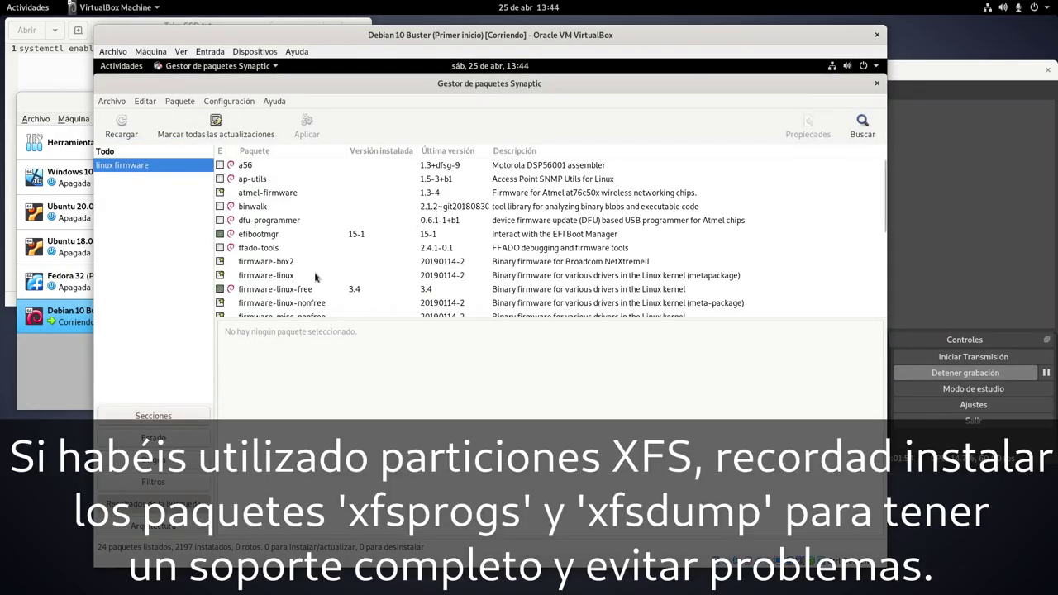
Mark the firmware-linux package for installation
scroll(307, 280, down, 1)
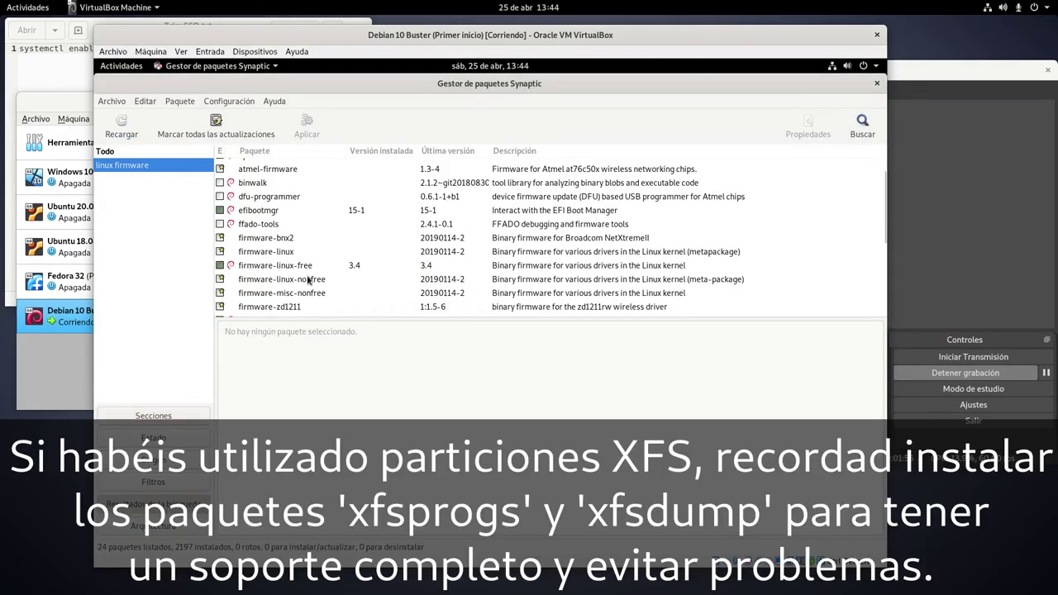
click(269, 253)
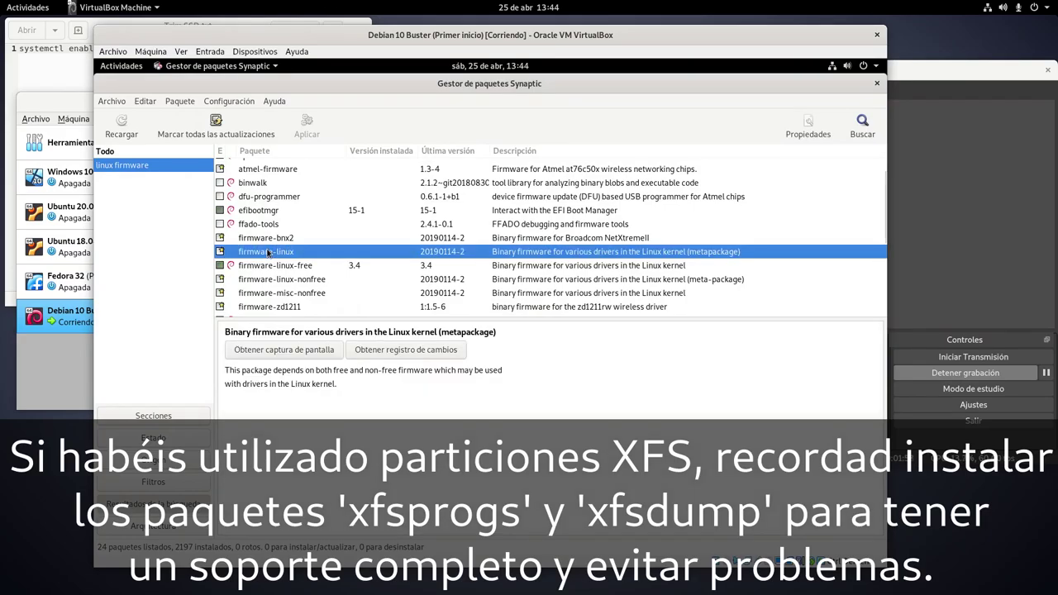
right_click(269, 252)
click(303, 275)
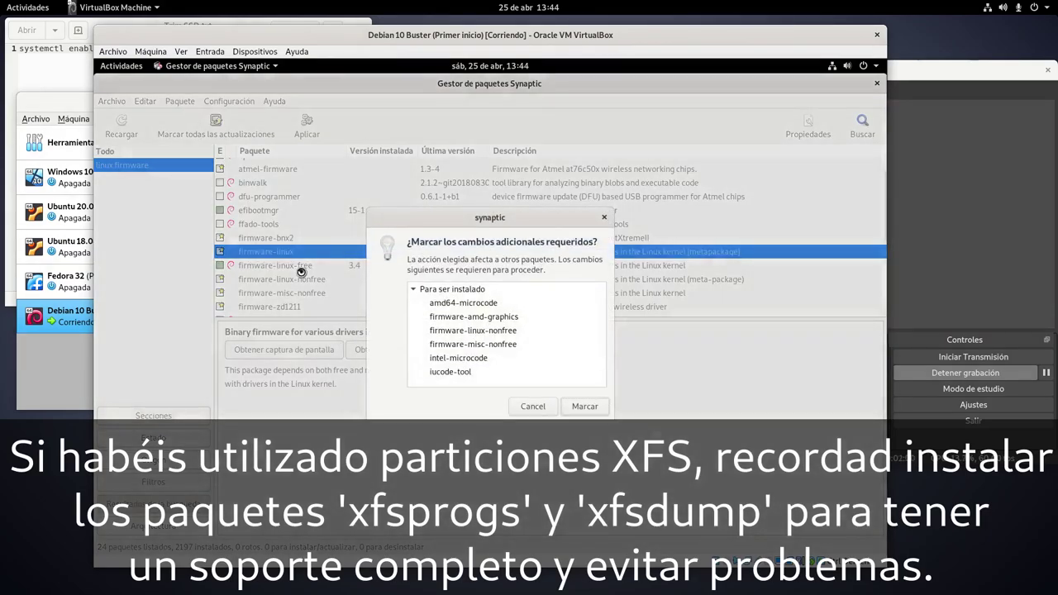
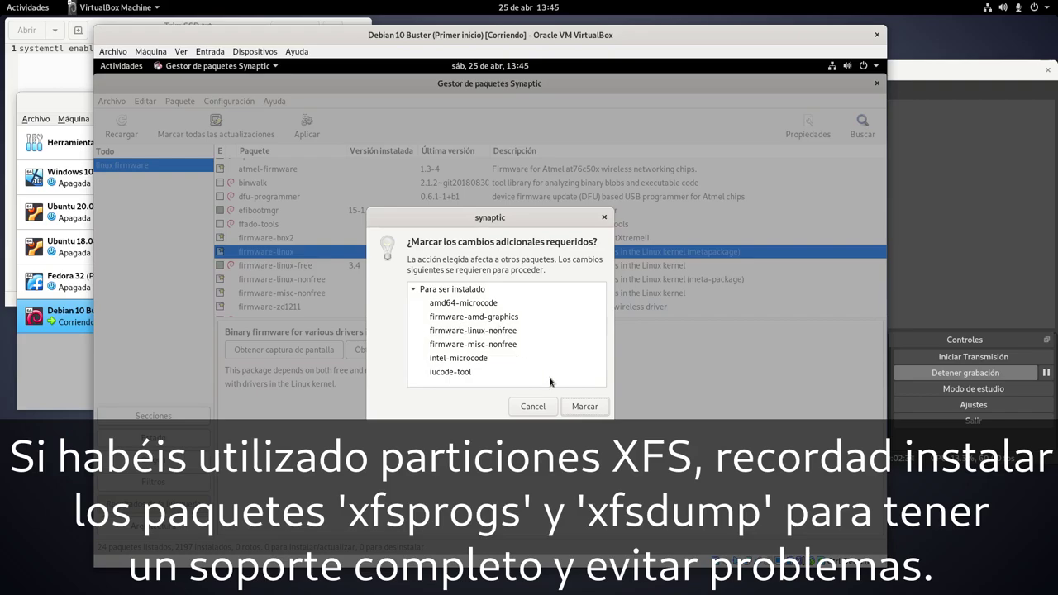
Accept the extra required firmware packages, then search for 'intel firmware'
click(583, 406)
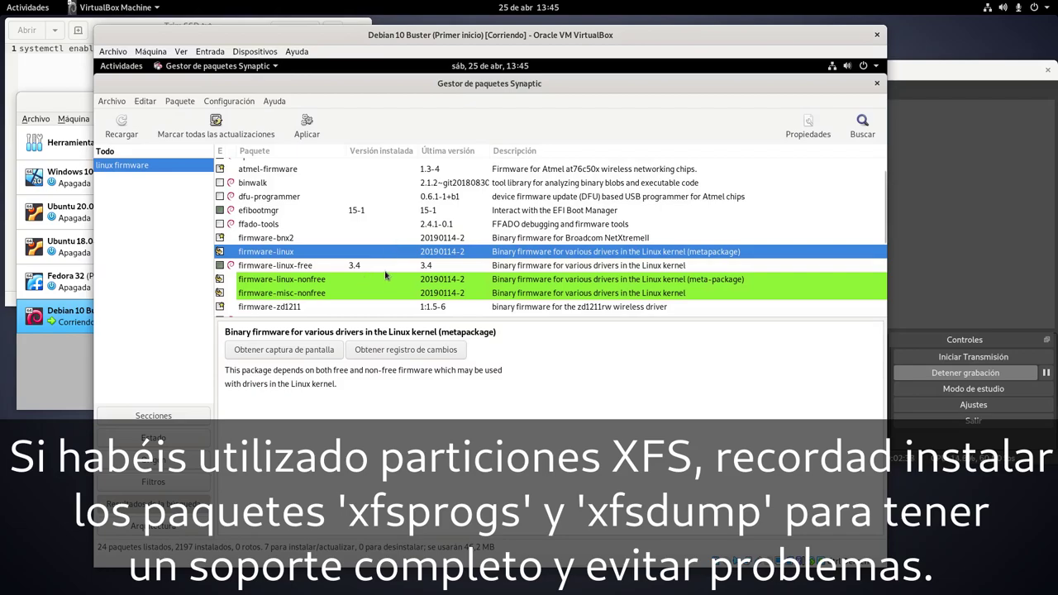
click(860, 133)
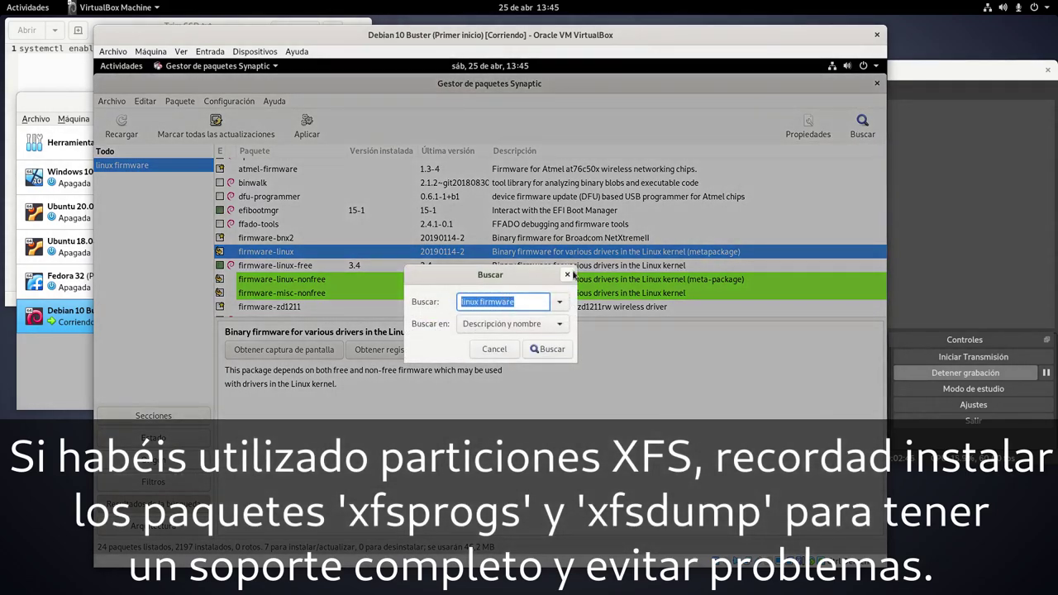
text(intel)
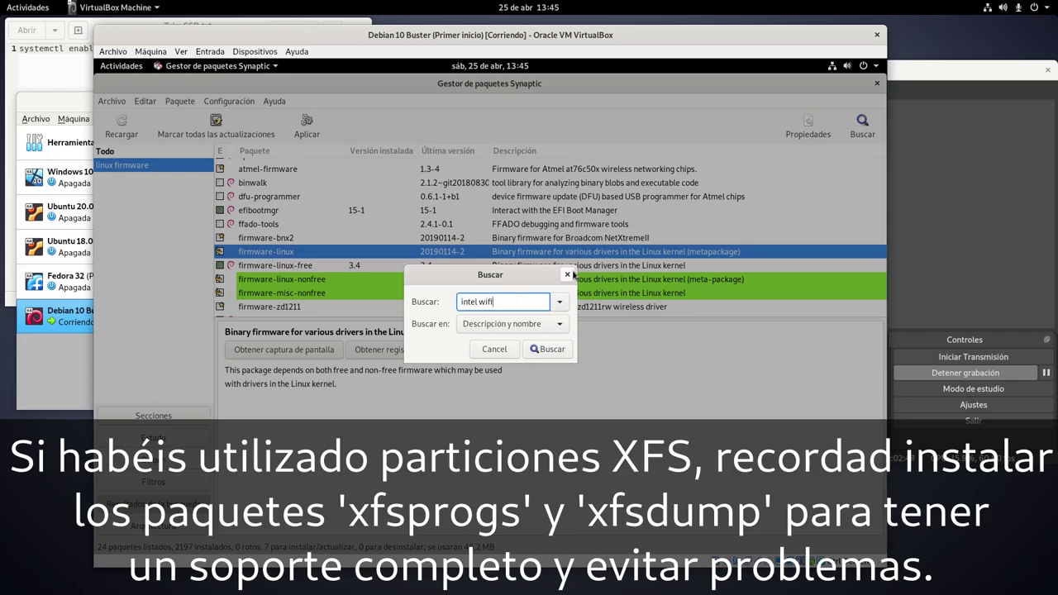
text( wi)
key(BackSpace)
key(BackSpace)
text(firmware)
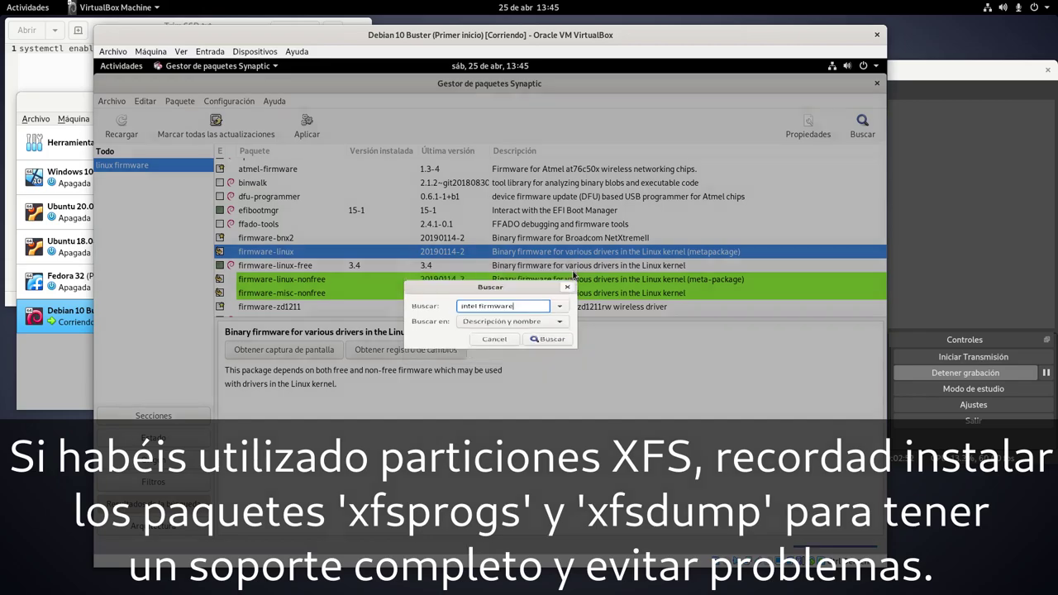
click(567, 275)
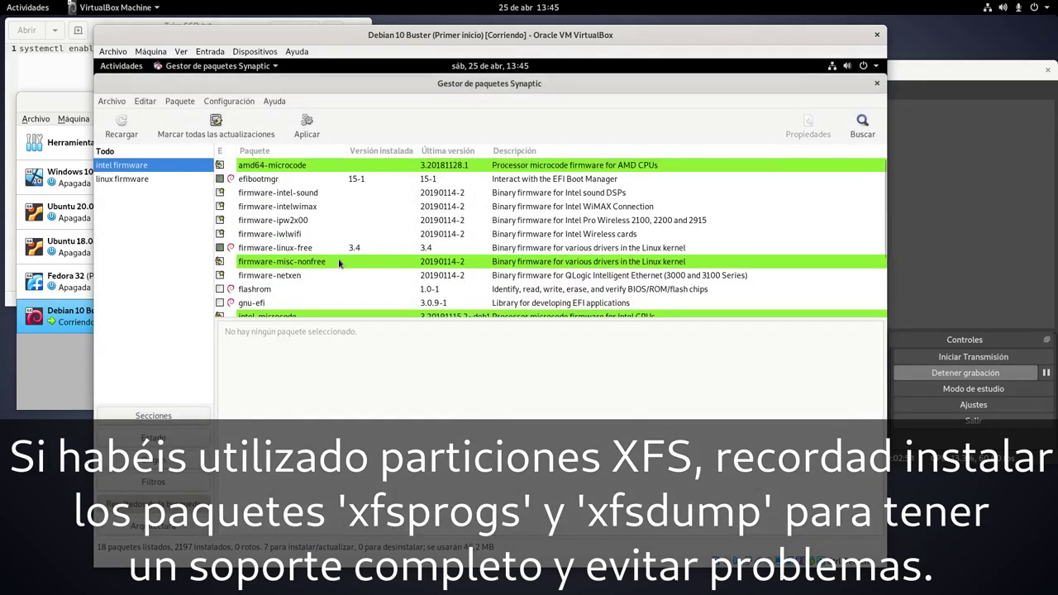
Mark firmware-intel-sound, firmware-intelwimax, firmware-ipw2x00 and firmware-iwlwifi for installation
click(267, 195)
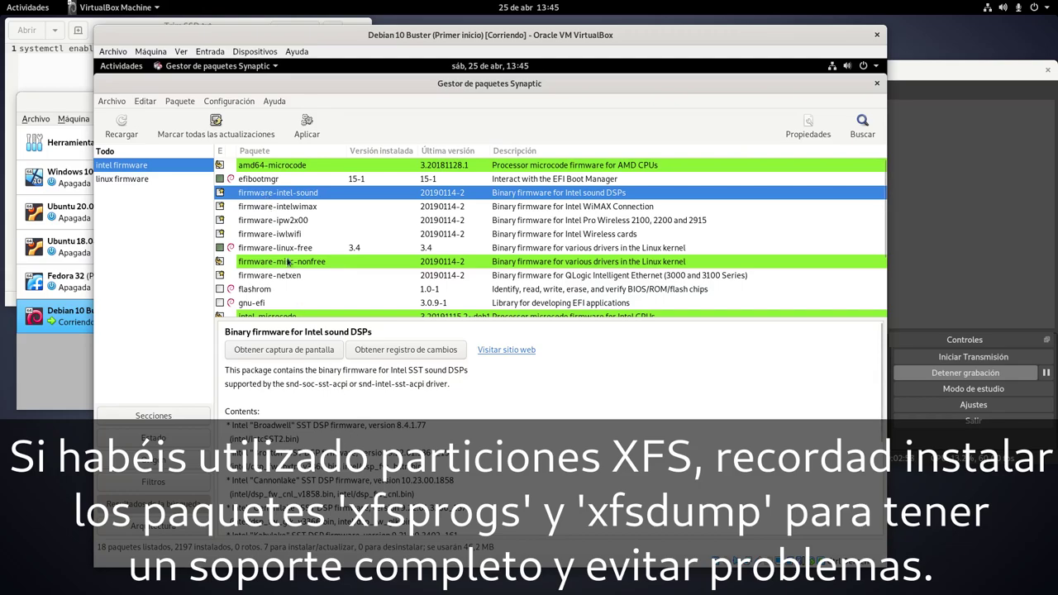
right_click(246, 195)
click(263, 217)
right_click(247, 208)
click(268, 234)
right_click(281, 220)
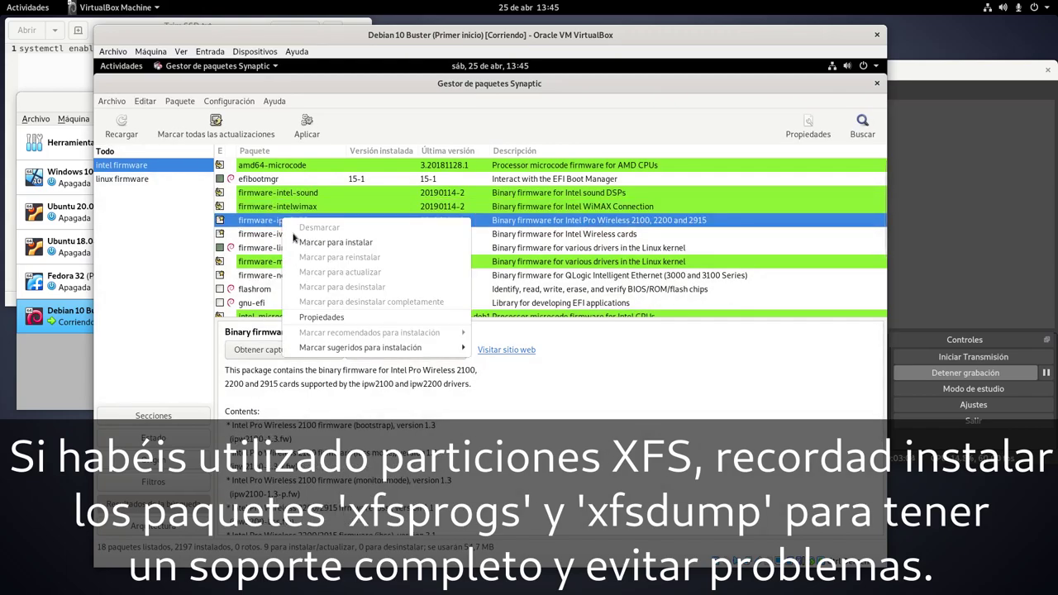
click(291, 242)
right_click(282, 234)
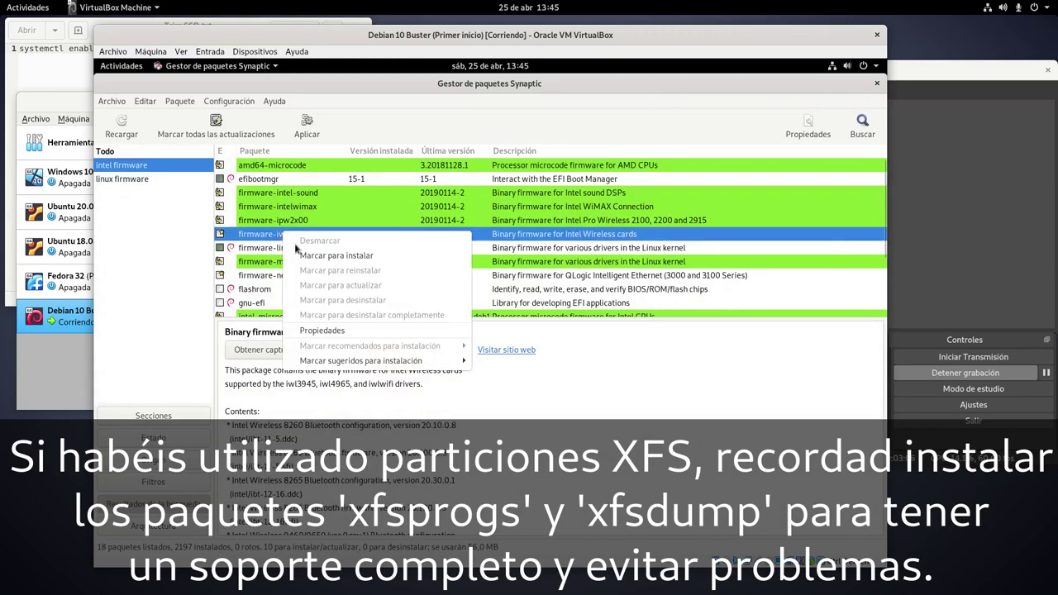
click(311, 258)
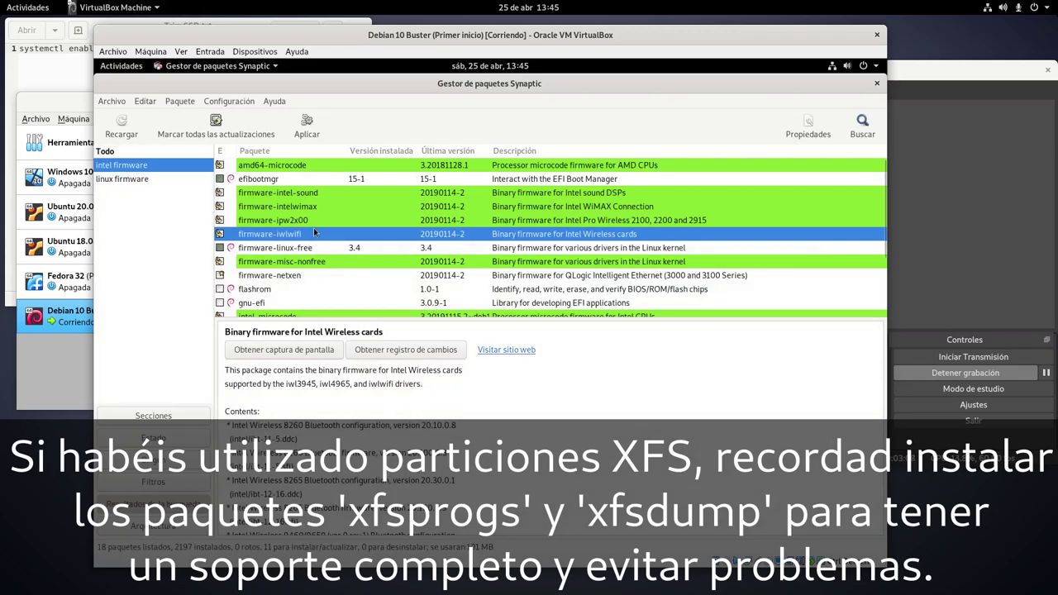
scroll(532, 226, down, 5)
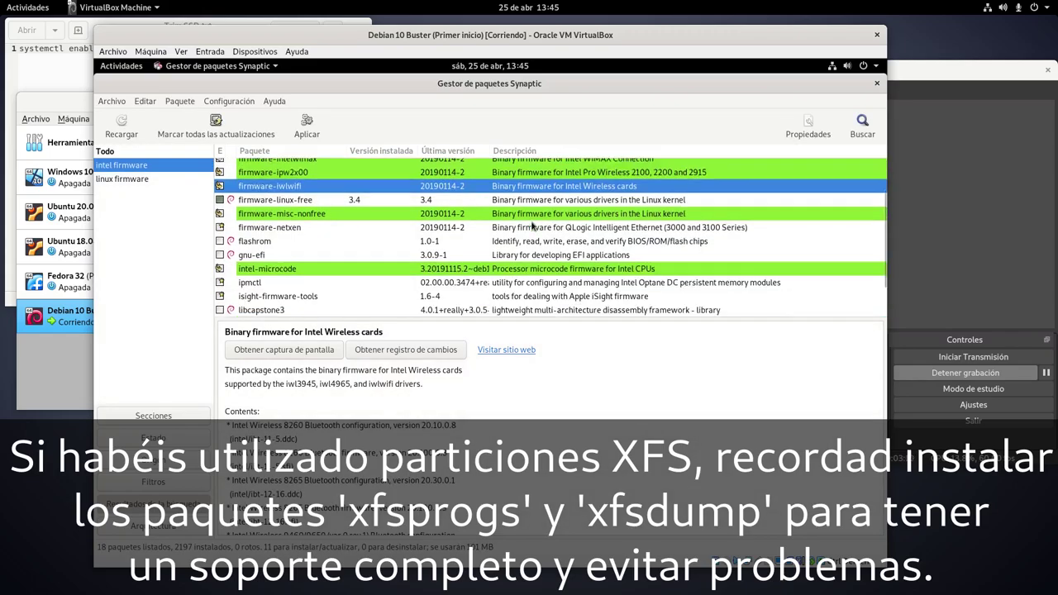
scroll(532, 225, up, 5)
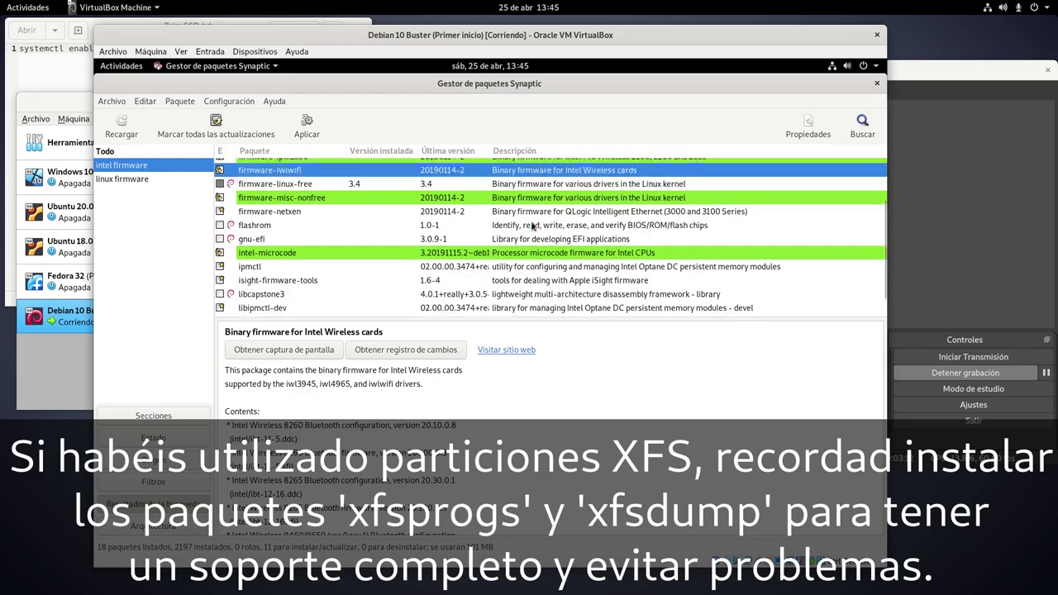
Search for 'atheros firmware' and mark firmware-atheros and firmware-zd1211 for installation
click(862, 124)
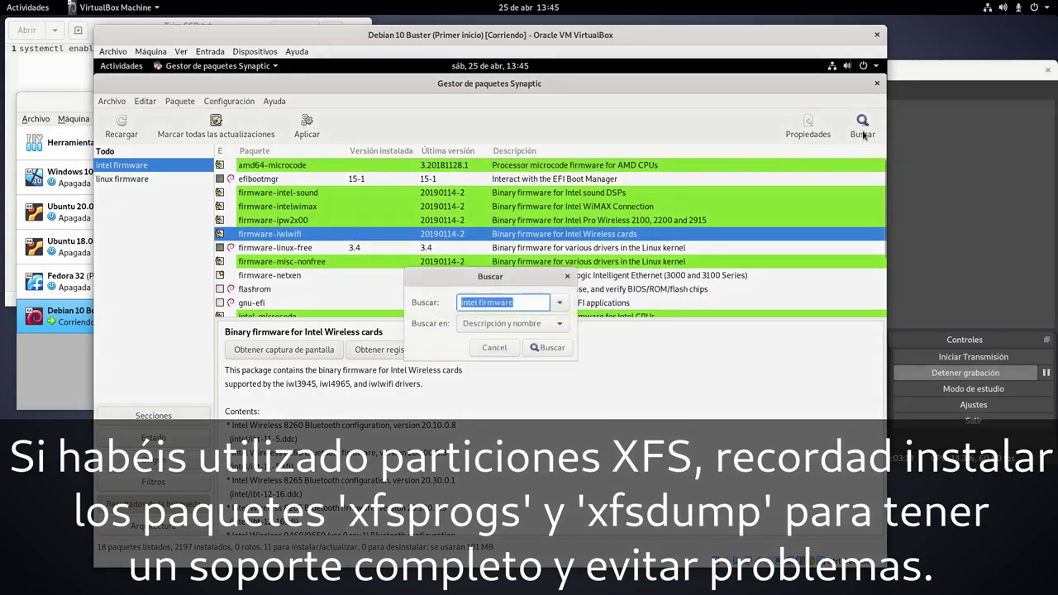
click(515, 303)
triple_click(515, 302)
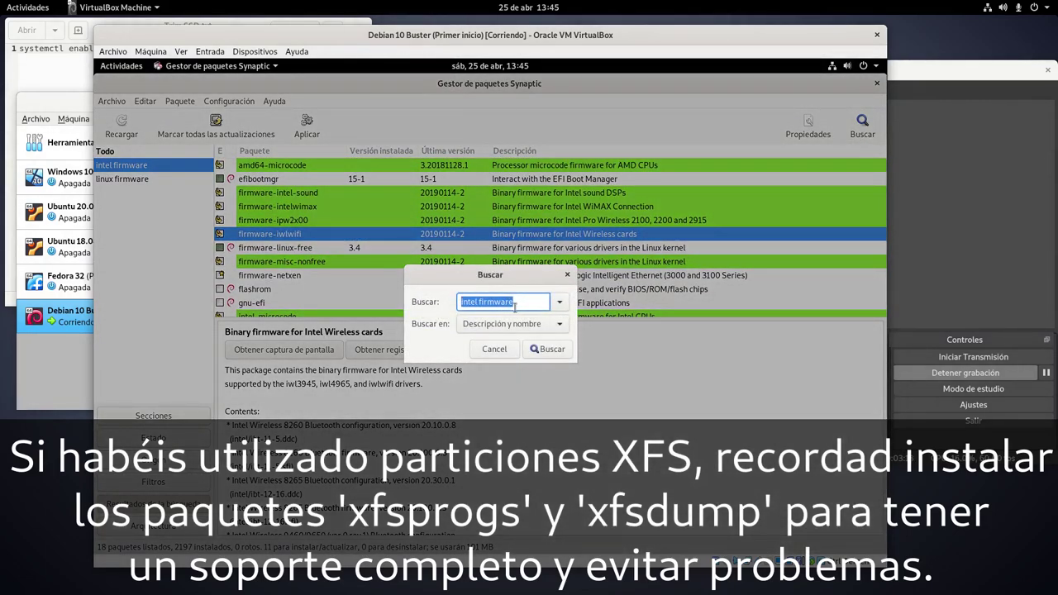
text(ahtheros firmware)
key(Return)
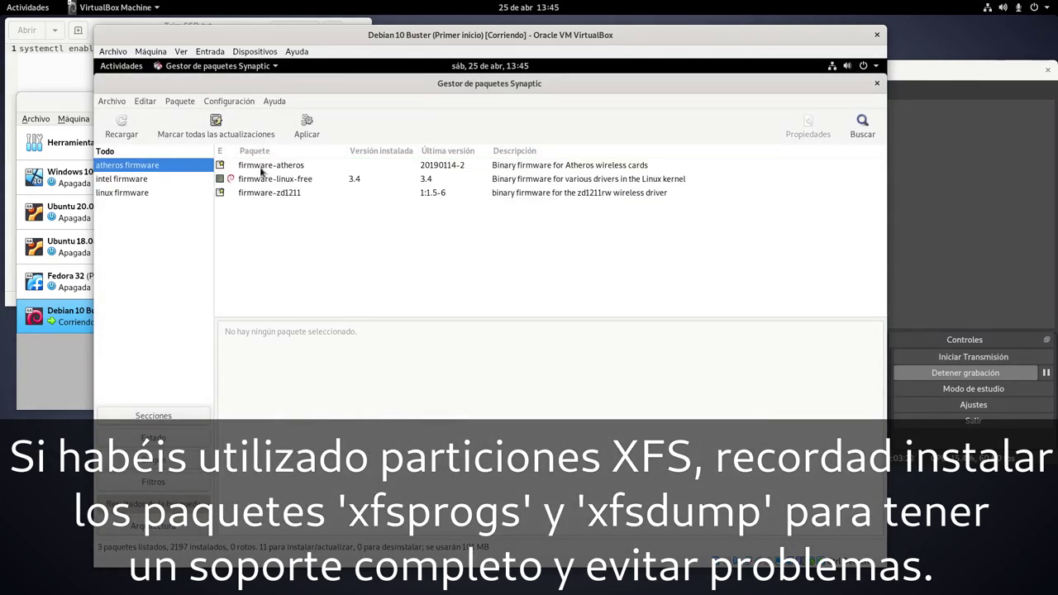
right_click(261, 171)
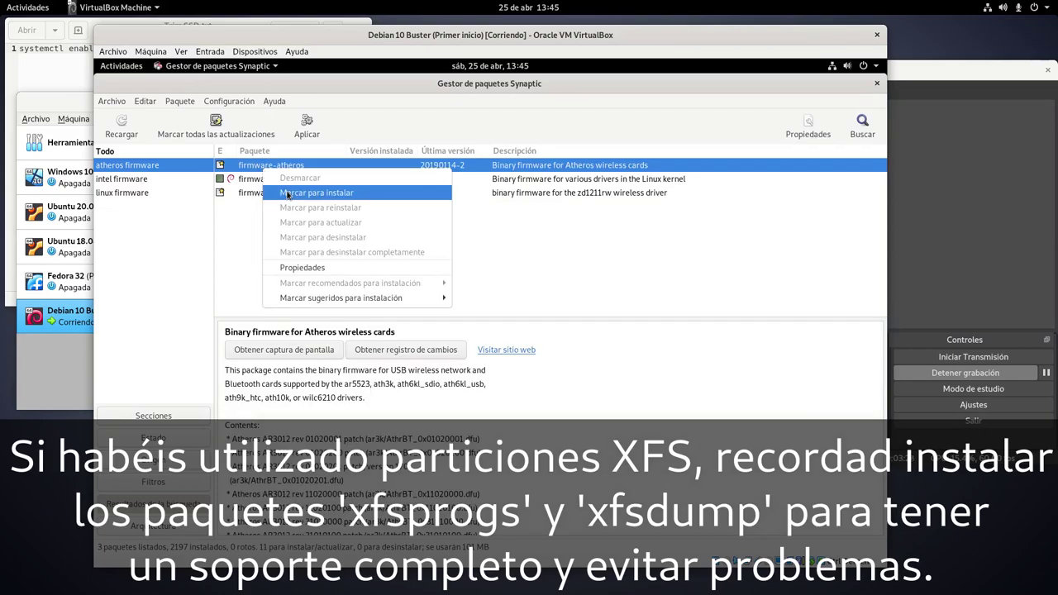
click(287, 193)
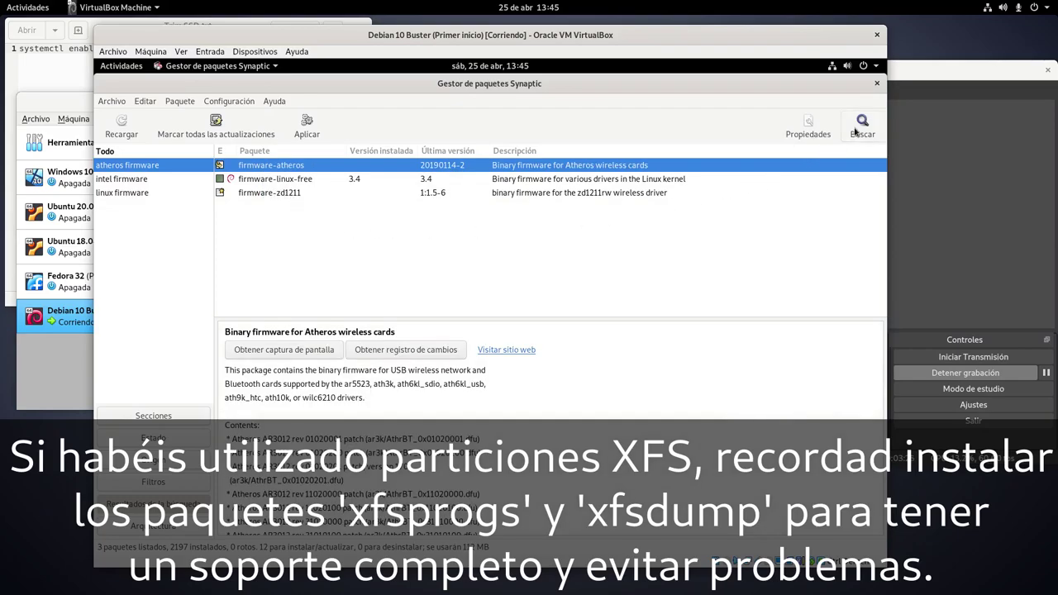
click(261, 195)
right_click(261, 196)
click(287, 220)
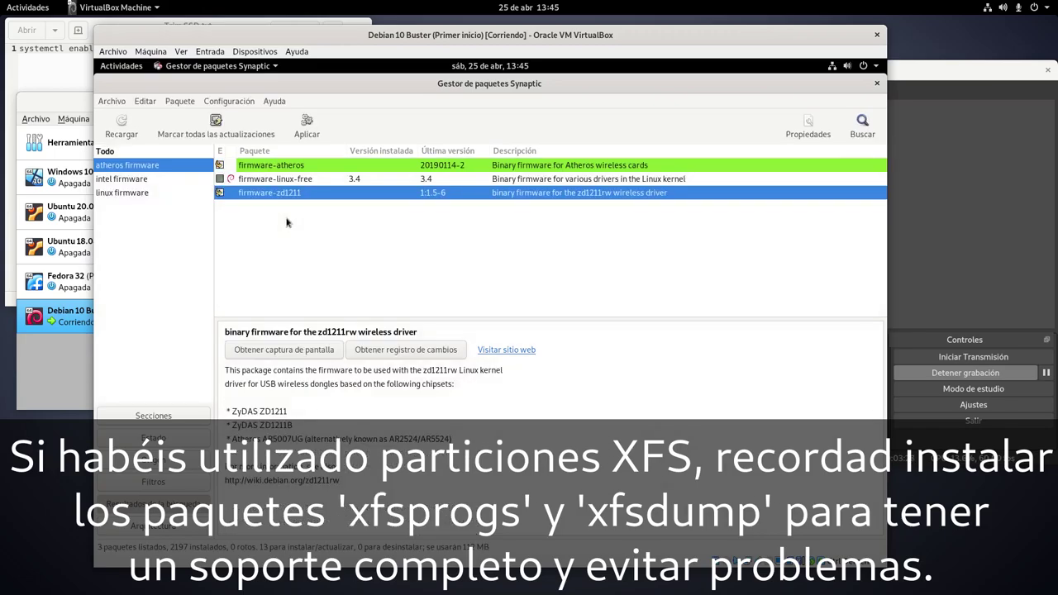
Run a new firmware search and mark firmware-realtek for installation, reaching 14 pending packages
click(863, 126)
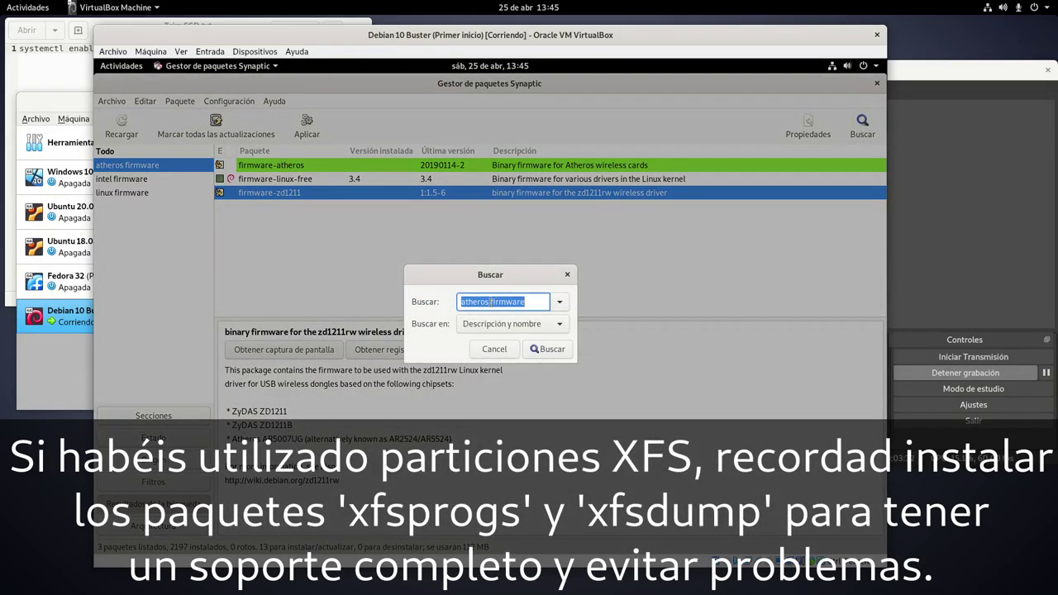
click(491, 301)
key(BackSpace)
key(BackSpace)
key(BackSpace)
key(BackSpace)
key(BackSpace)
key(BackSpace)
key(BackSpace)
key(BackSpace)
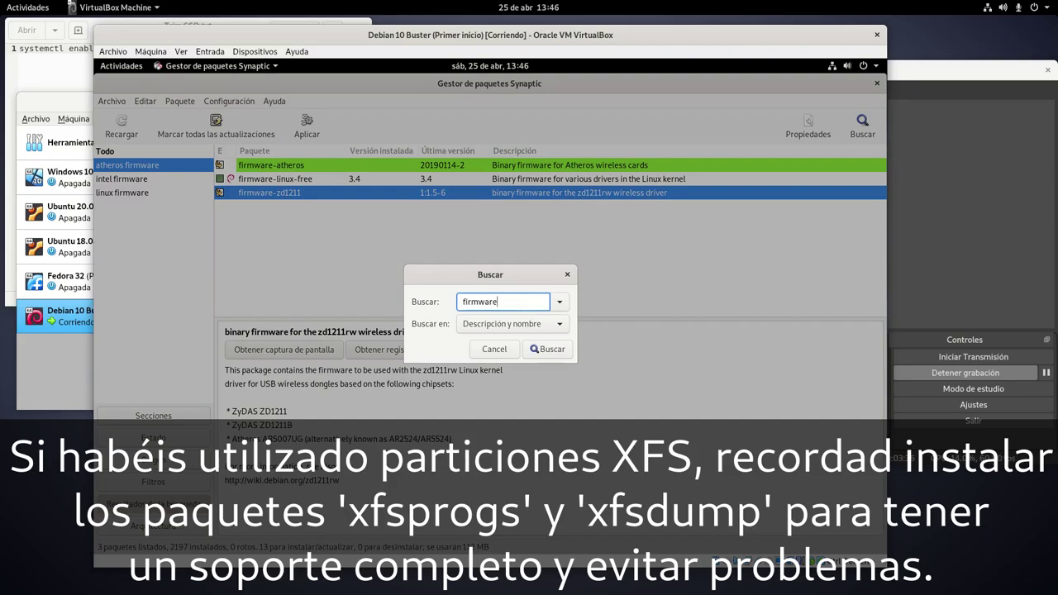
text(zd1211)
key(Return)
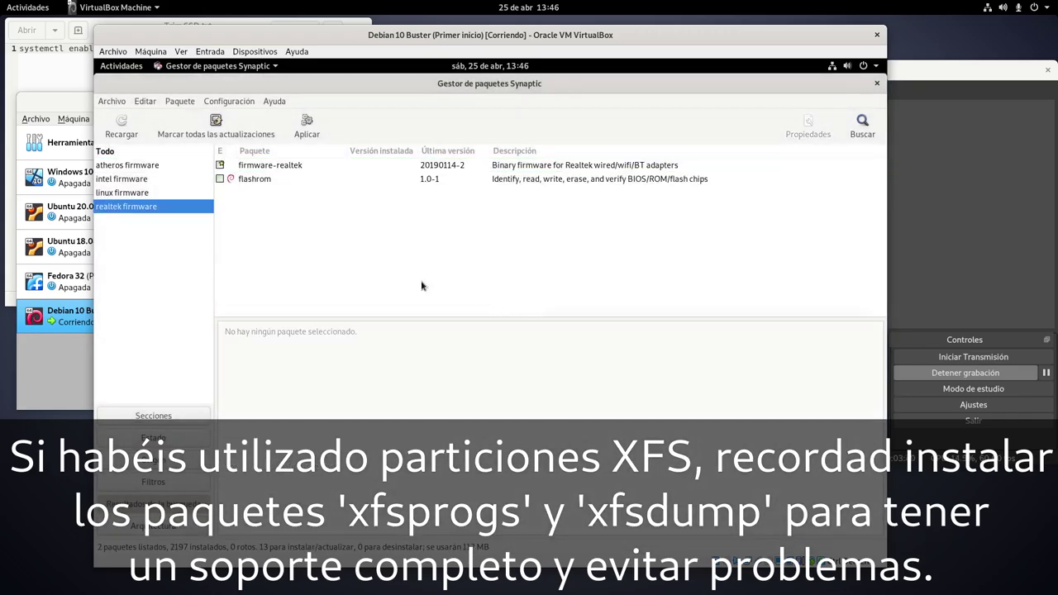
click(271, 167)
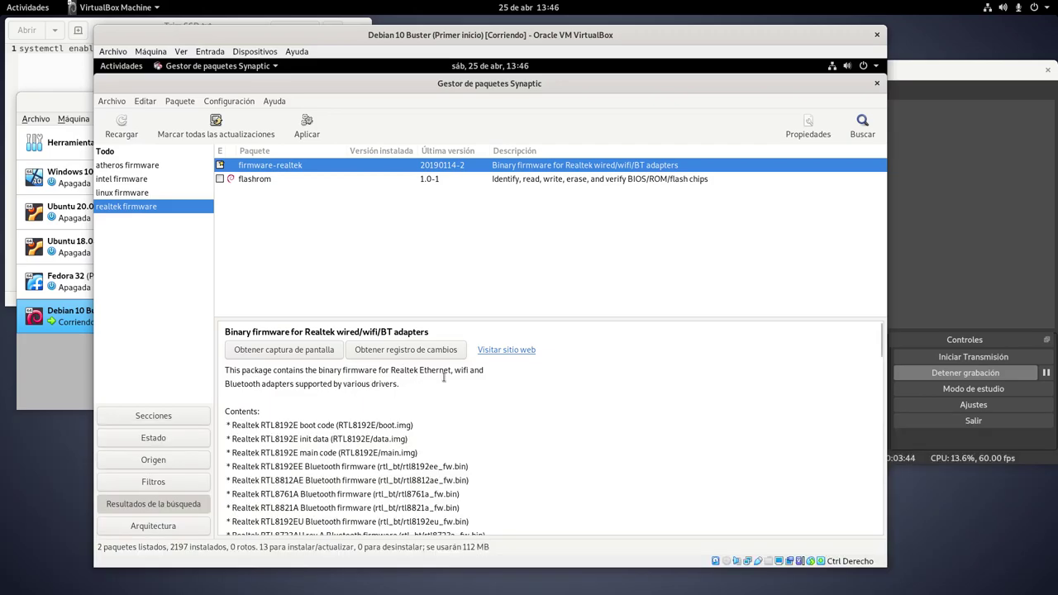
drag(391, 370, 282, 384)
right_click(246, 164)
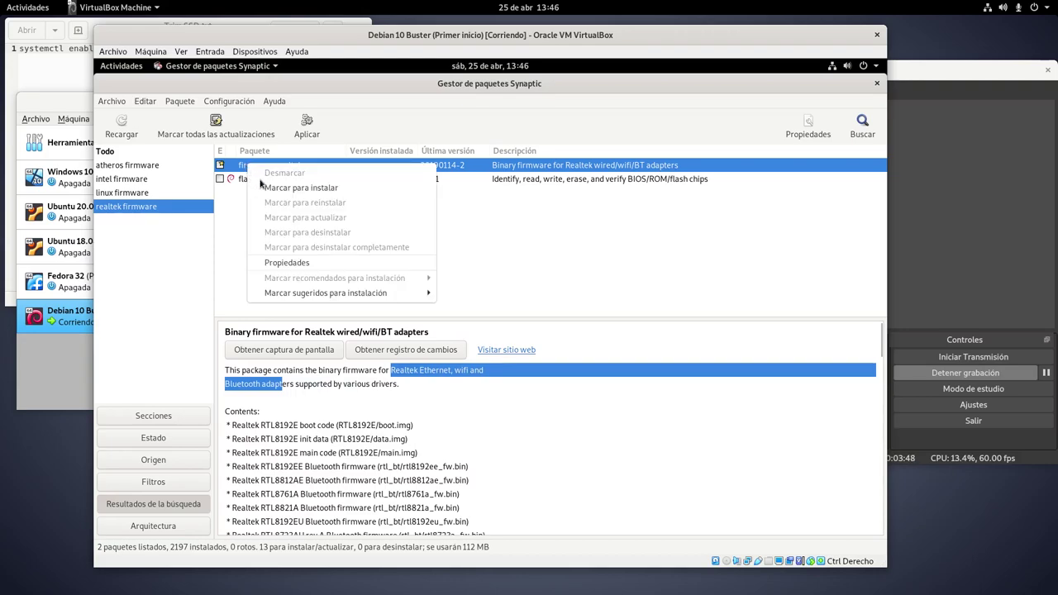
click(269, 190)
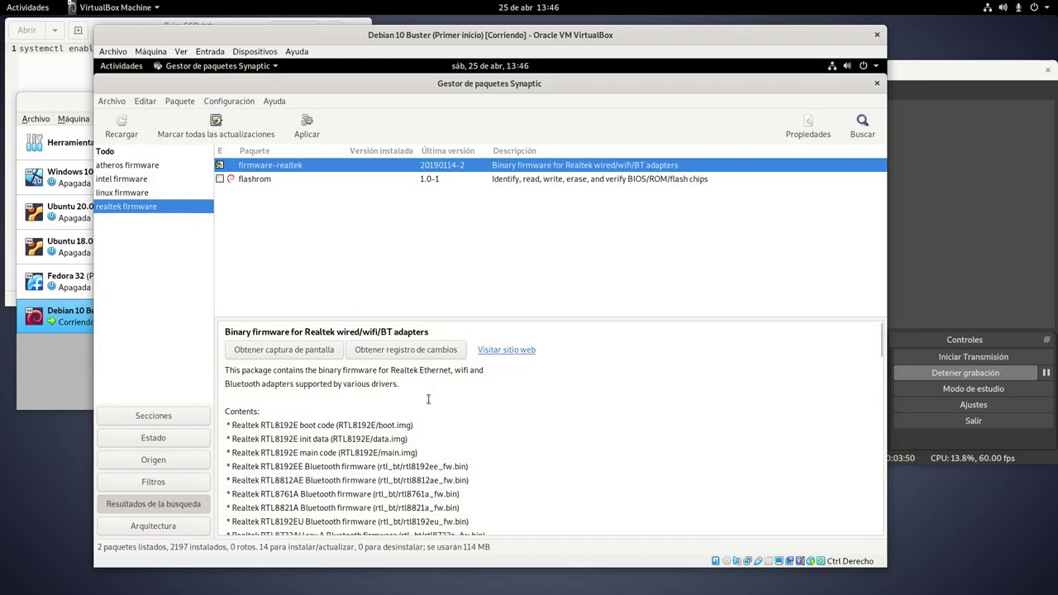
scroll(489, 429, down, 4)
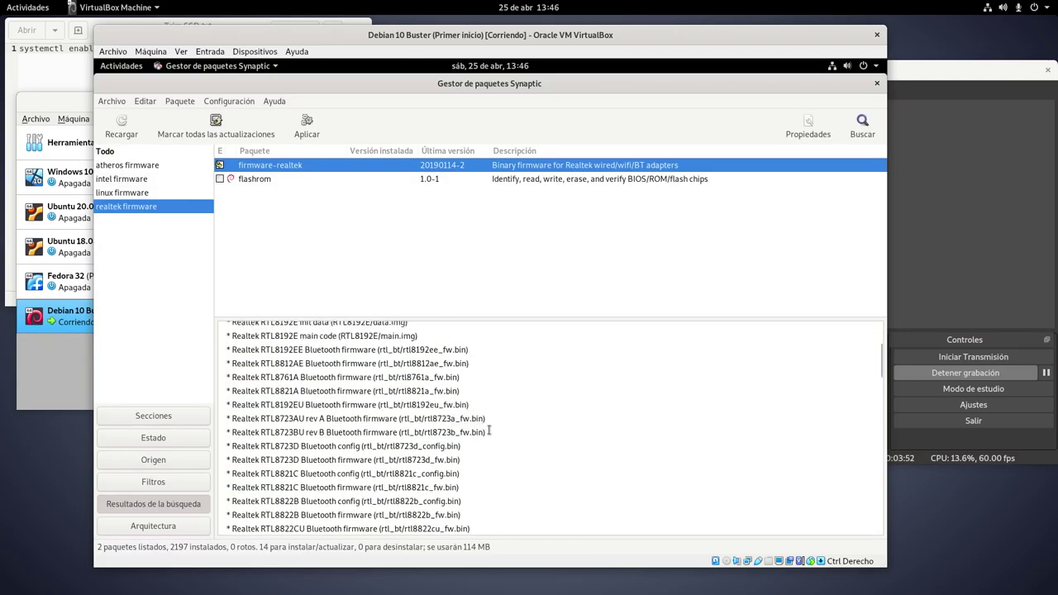
scroll(489, 429, up, 4)
scroll(489, 429, down, 3)
scroll(488, 429, up, 3)
scroll(489, 429, down, 3)
scroll(488, 429, down, 10)
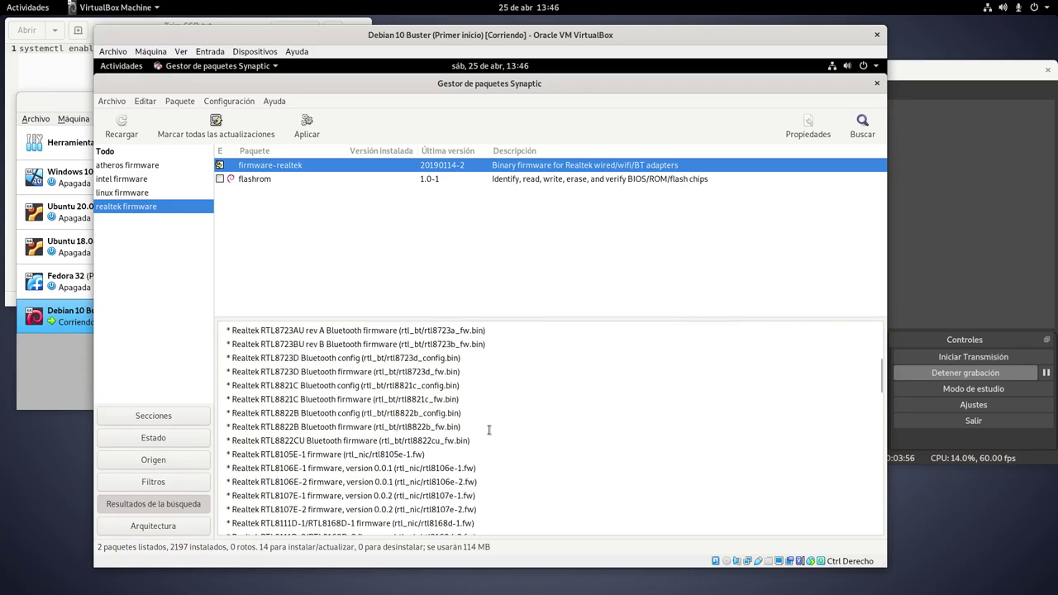
scroll(489, 429, down, 8)
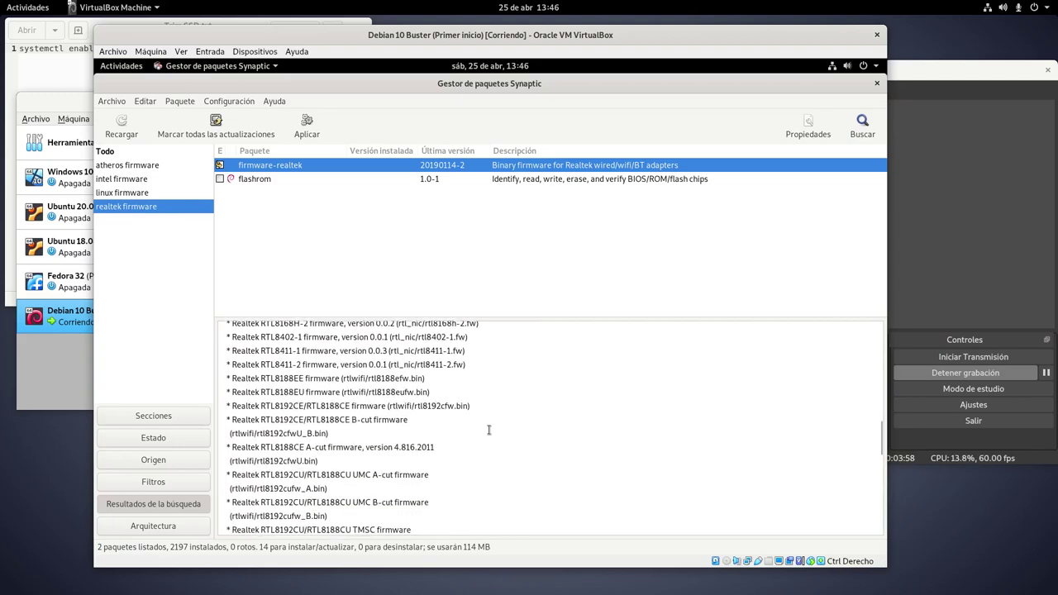
scroll(489, 429, up, 4)
scroll(488, 429, up, 15)
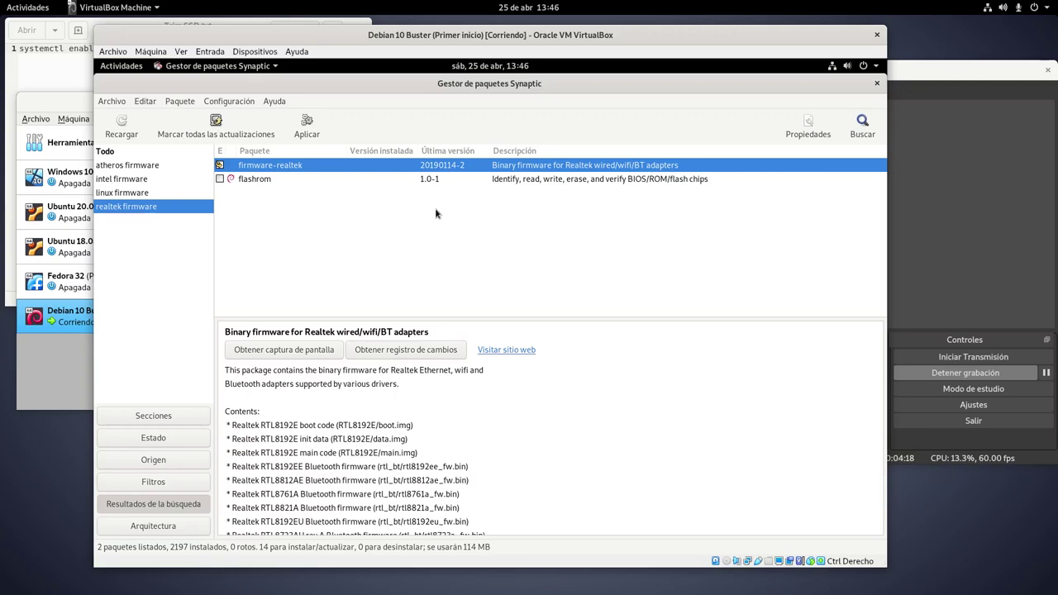
Search for 'gufw', mark it for installation and accept its required changes
click(862, 124)
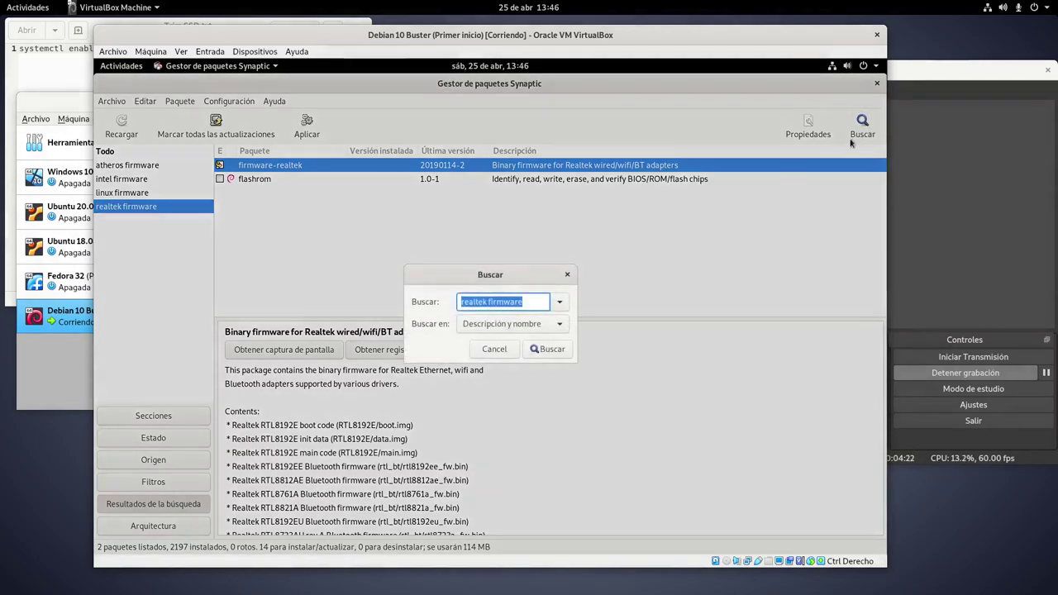
triple_click(494, 302)
text(gufw)
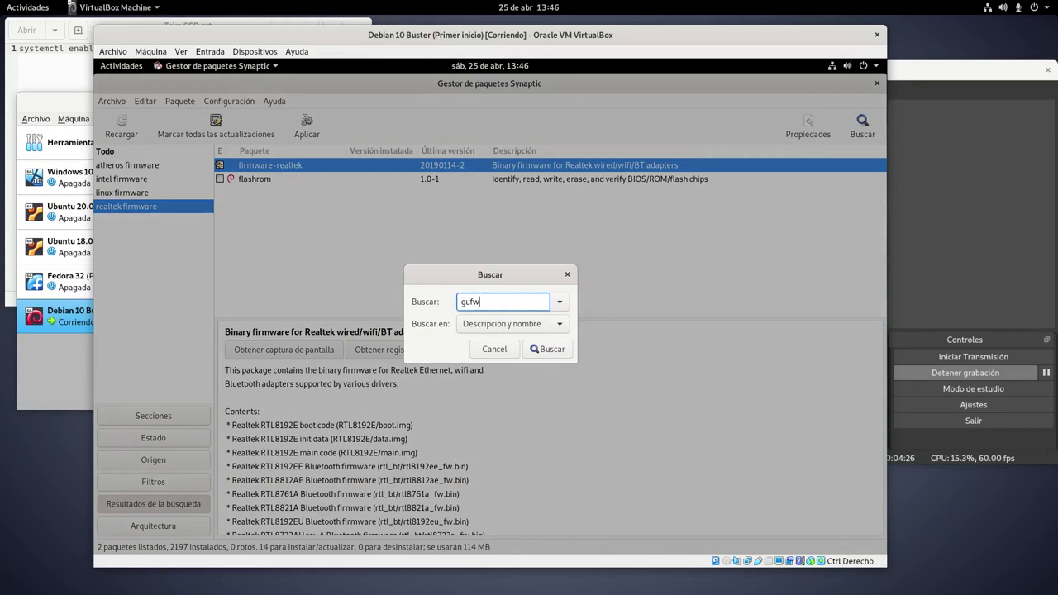
key(Return)
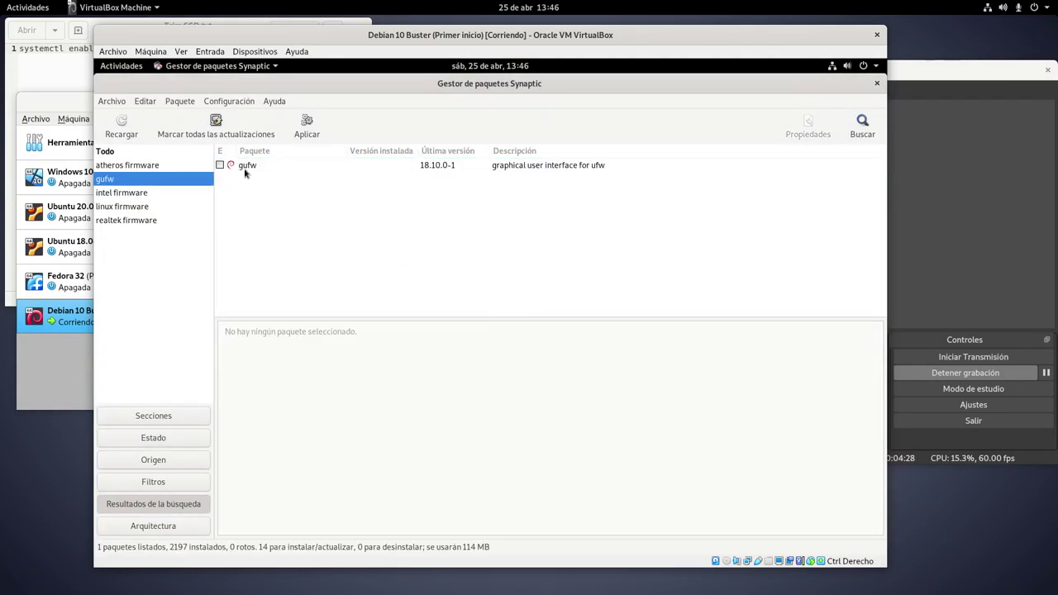
click(242, 167)
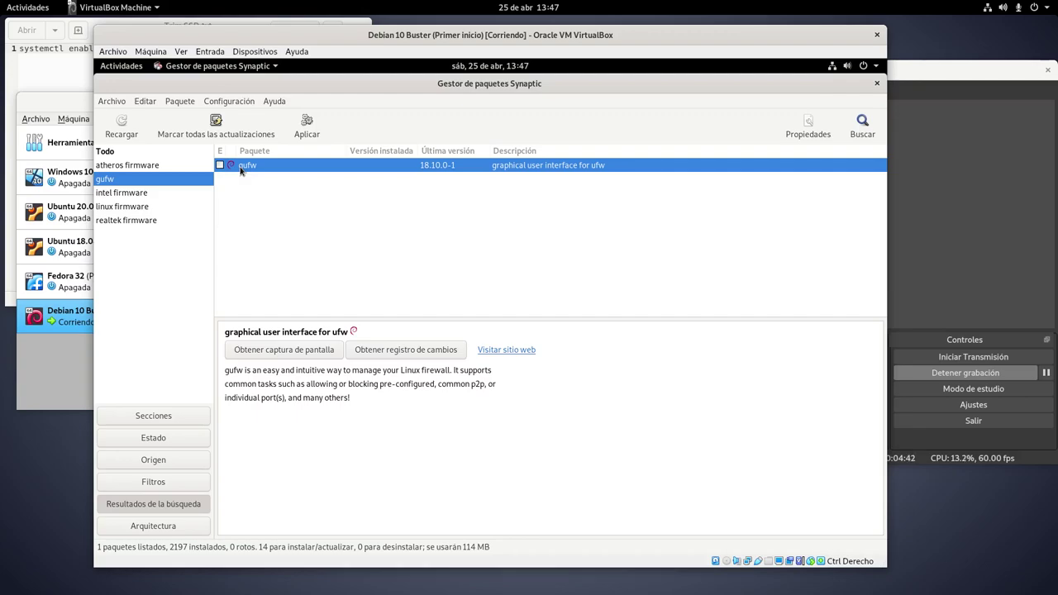
right_click(241, 170)
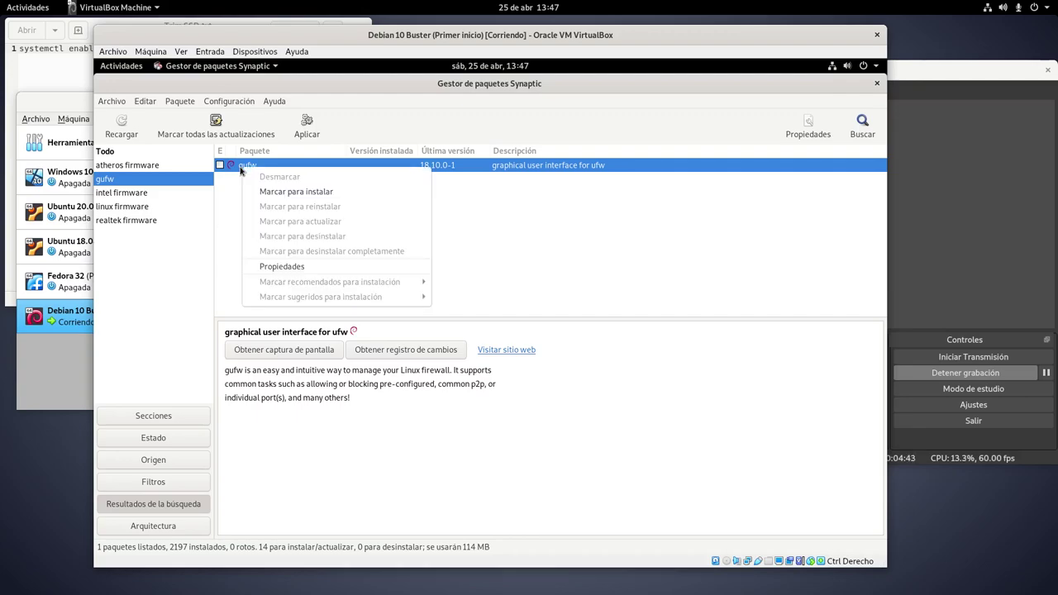
click(278, 192)
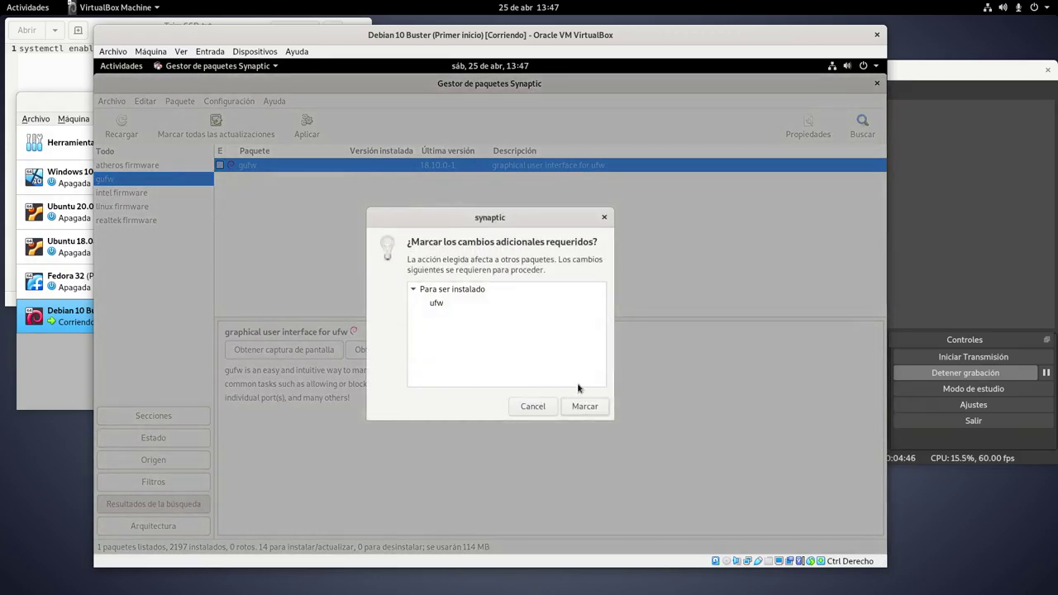
click(587, 405)
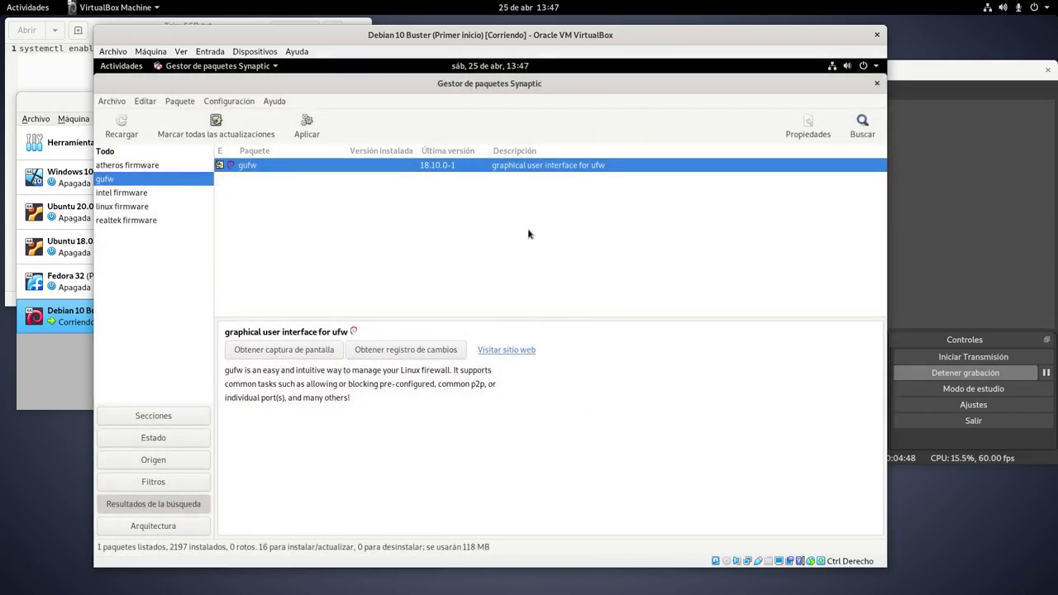
click(863, 126)
Search for 'gstreamer libav' and view the gstreamer1.0-libav package details
click(484, 302)
double_click(485, 301)
text(gsteramer)
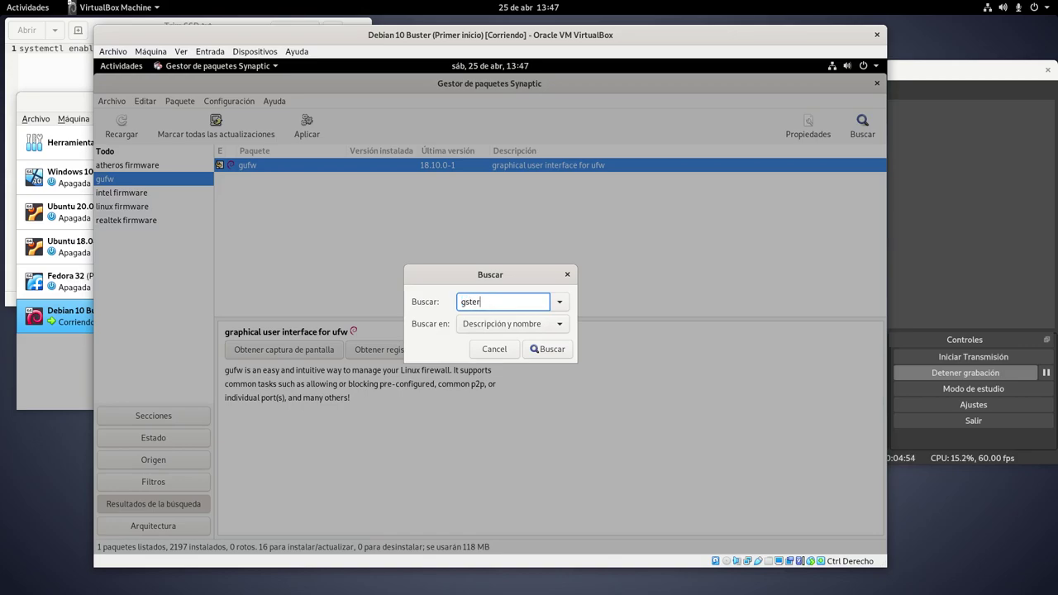
key(BackSpace)
key(BackSpace)
key(BackSpace)
key(BackSpace)
key(BackSpace)
key(BackSpace)
text(reamer libav)
key(Return)
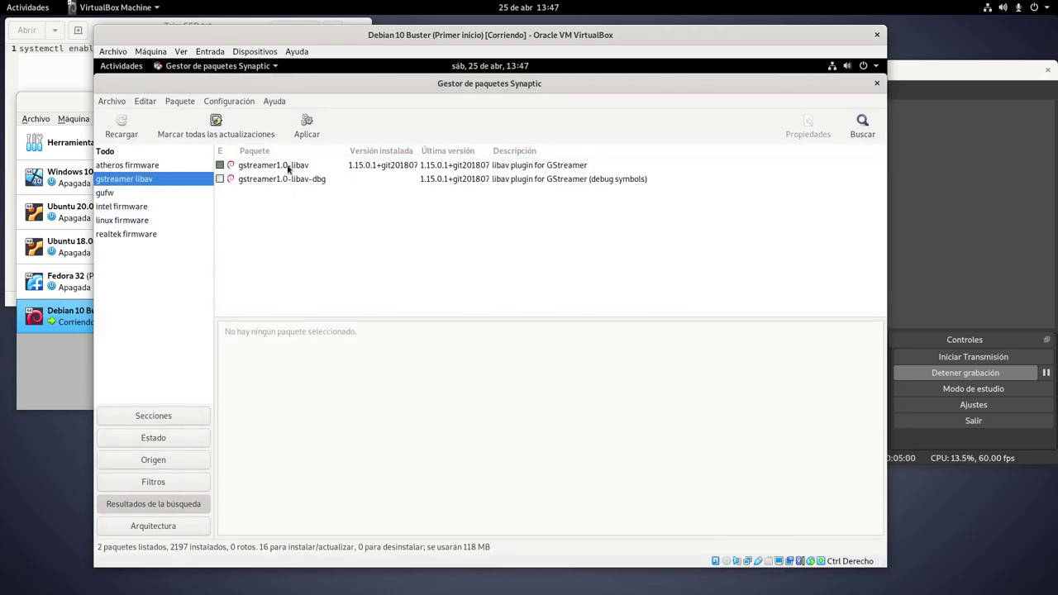
click(289, 168)
Look up the gstreamer1.0-plugins-ugly and gstreamer1.0-plugins-bad package details
click(863, 126)
click(524, 302)
key(BackSpace)
key(BackSpace)
key(BackSpace)
key(BackSpace)
key(BackSpace)
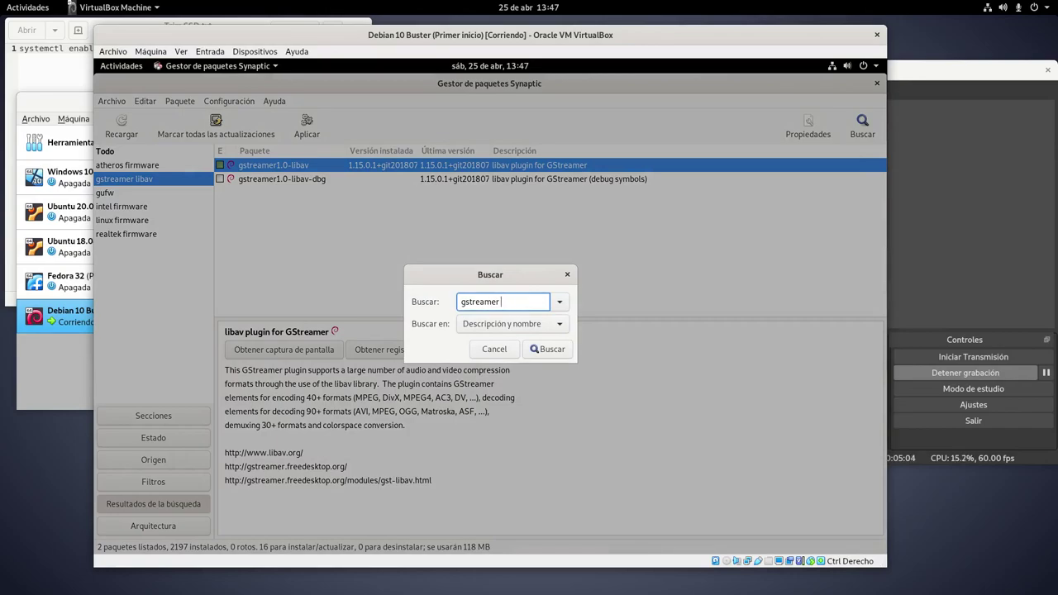
text(qt5)
key(Return)
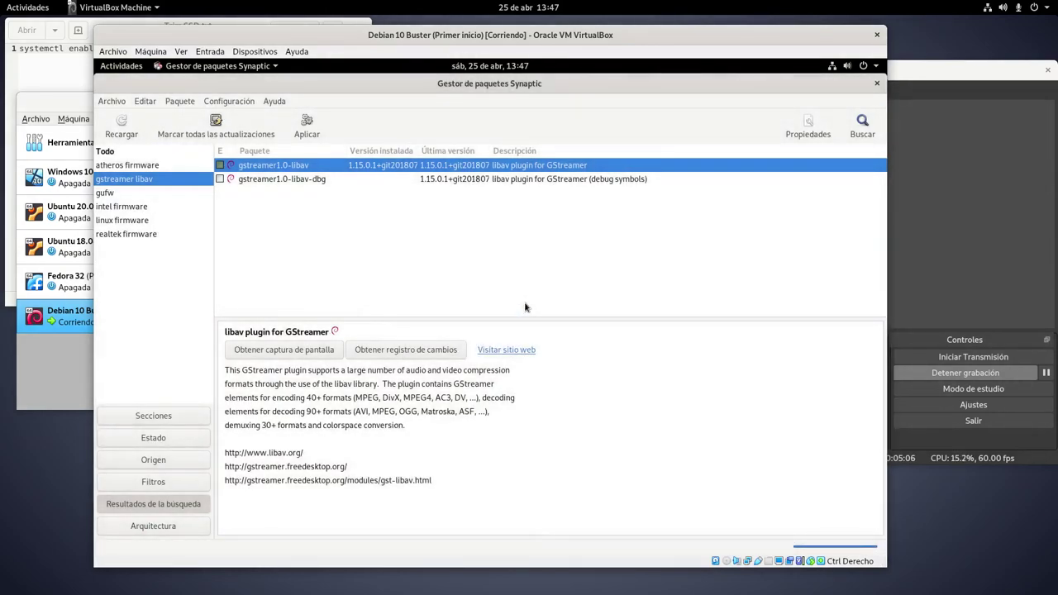
click(302, 169)
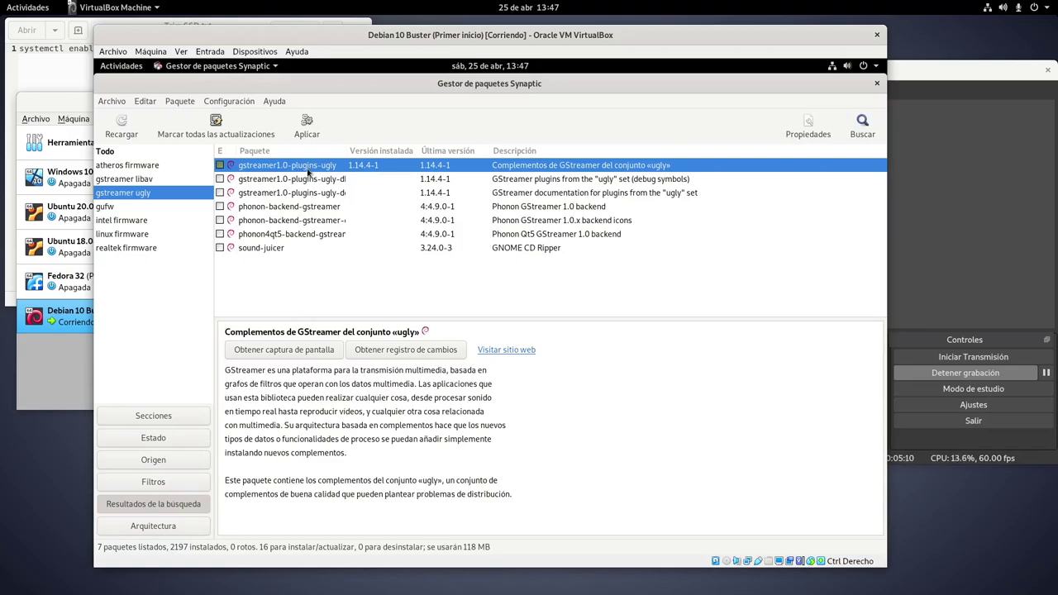
click(862, 133)
click(522, 305)
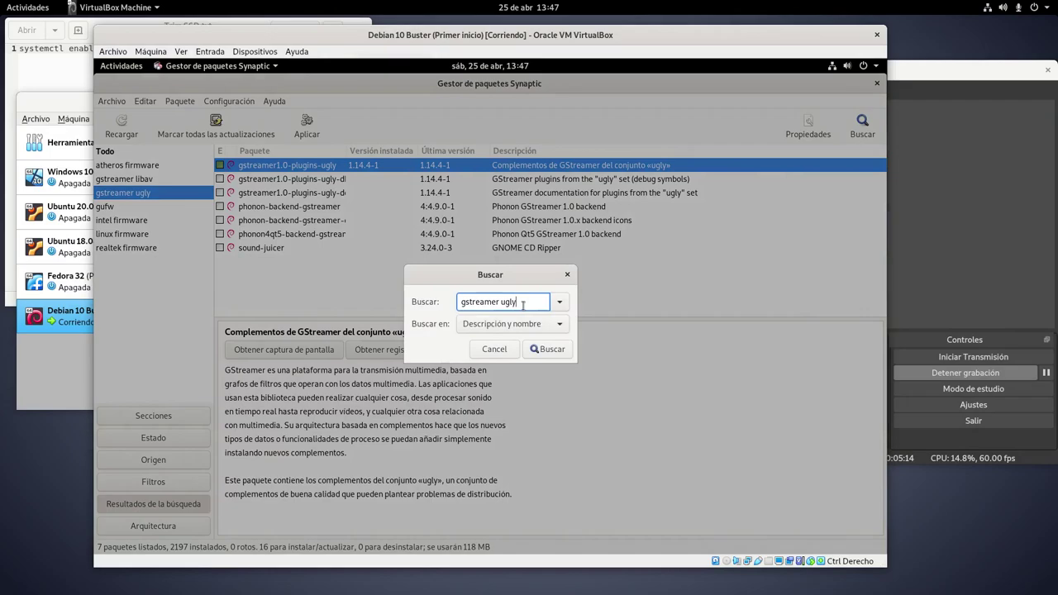
key(Return)
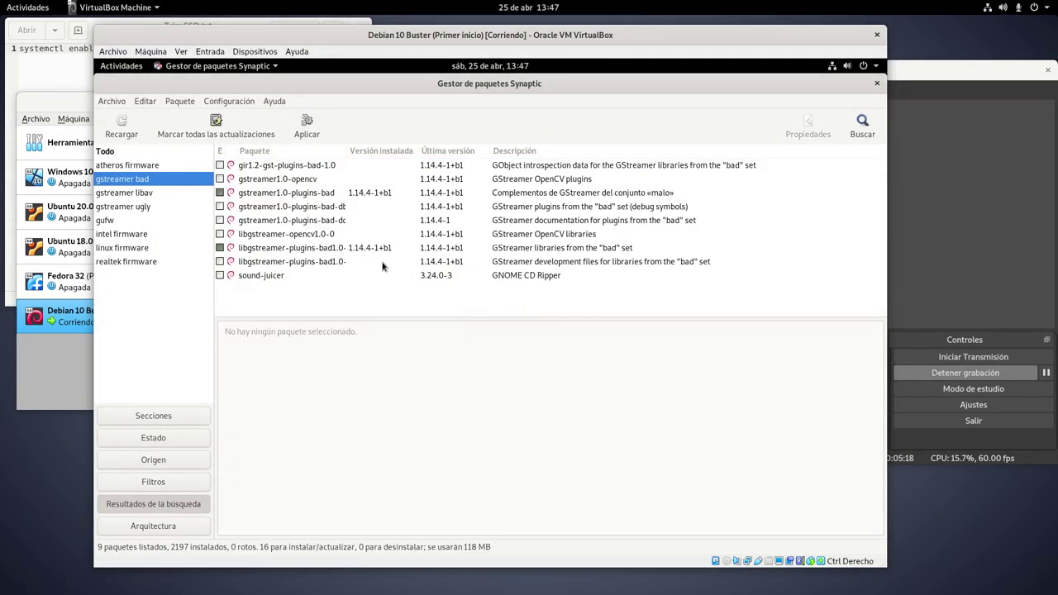
click(313, 204)
click(314, 194)
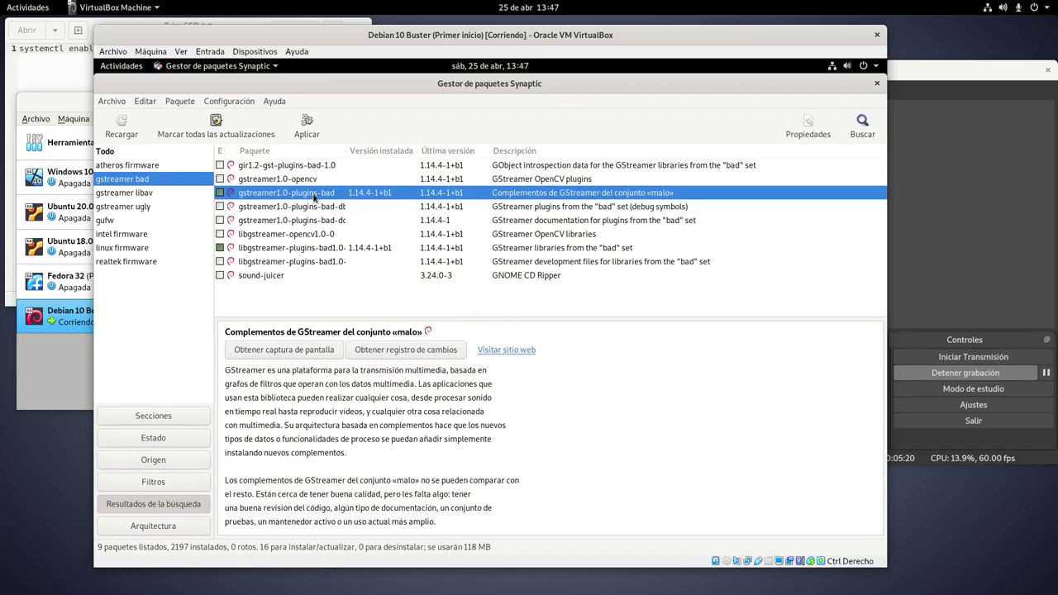
Search for 'gstreamer vaapi' and mark gstreamer1.0-vaapi for installation, confirming the changes
click(862, 126)
click(531, 300)
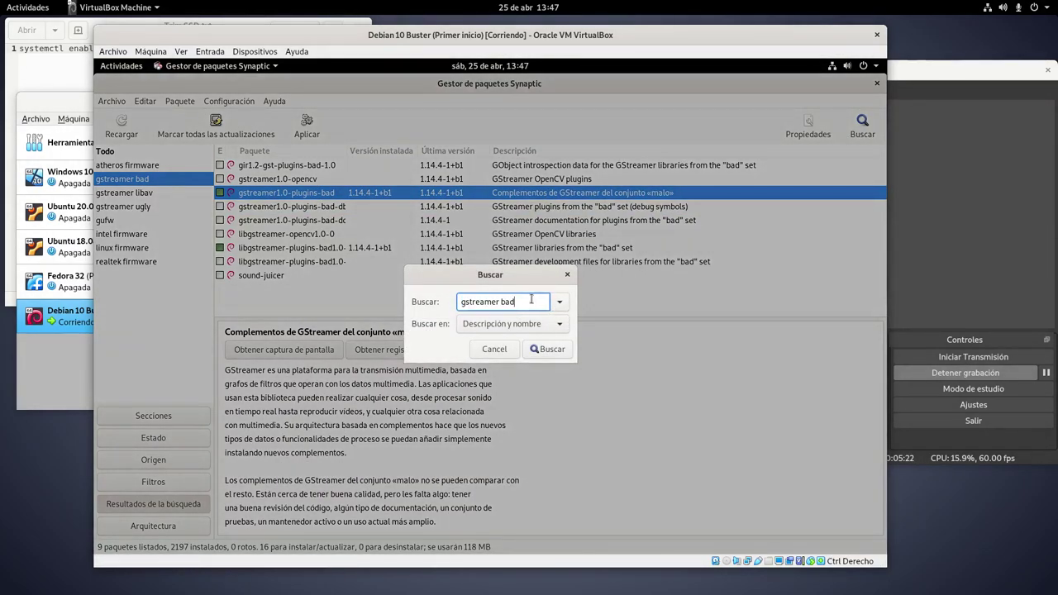
key(BackSpace)
key(BackSpace)
key(BackSpace)
text(vaapi)
key(Return)
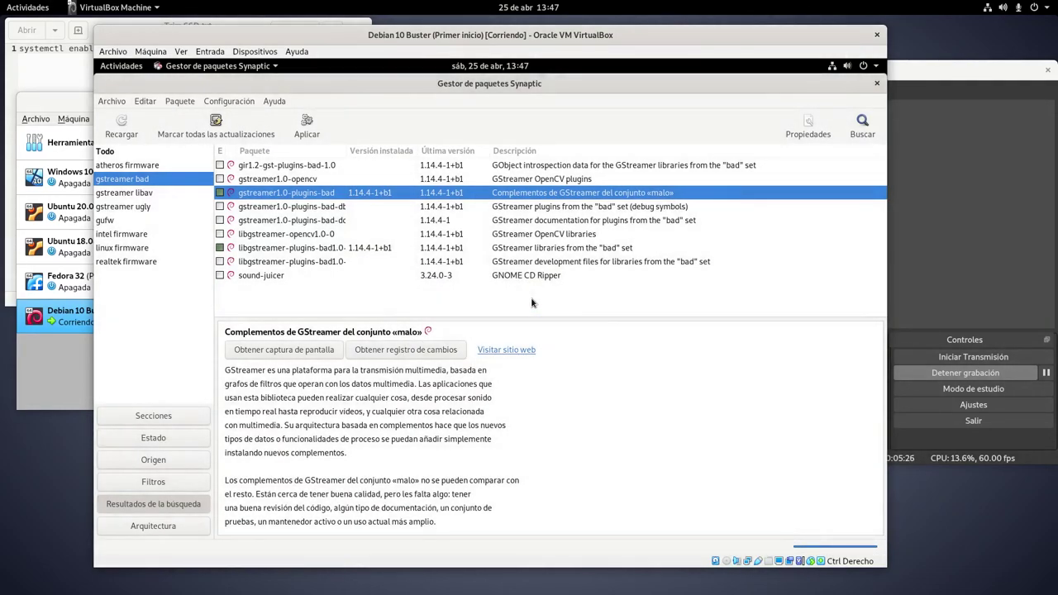
click(290, 167)
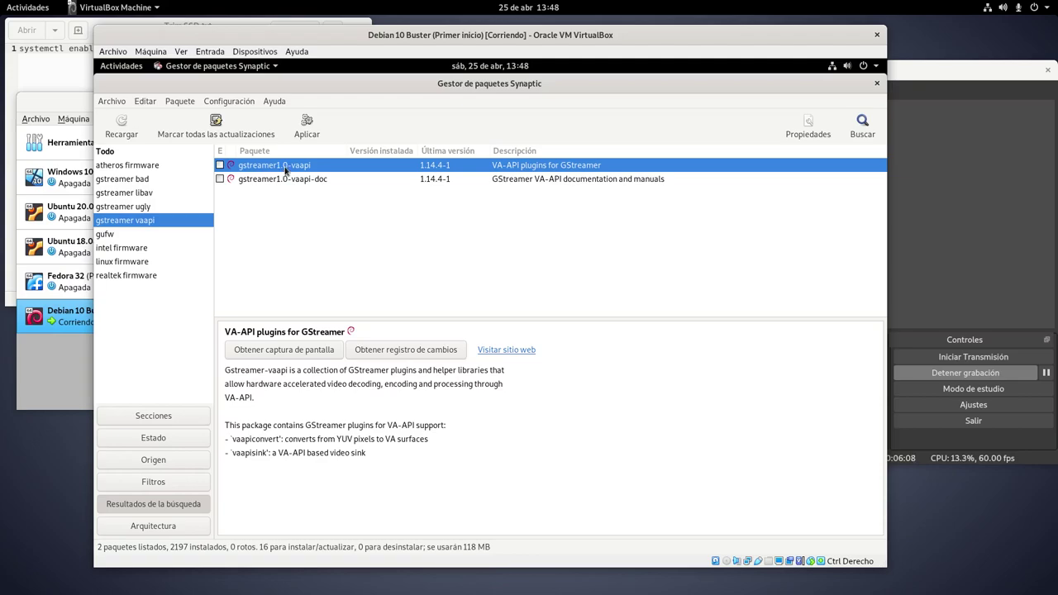
right_click(286, 170)
click(303, 191)
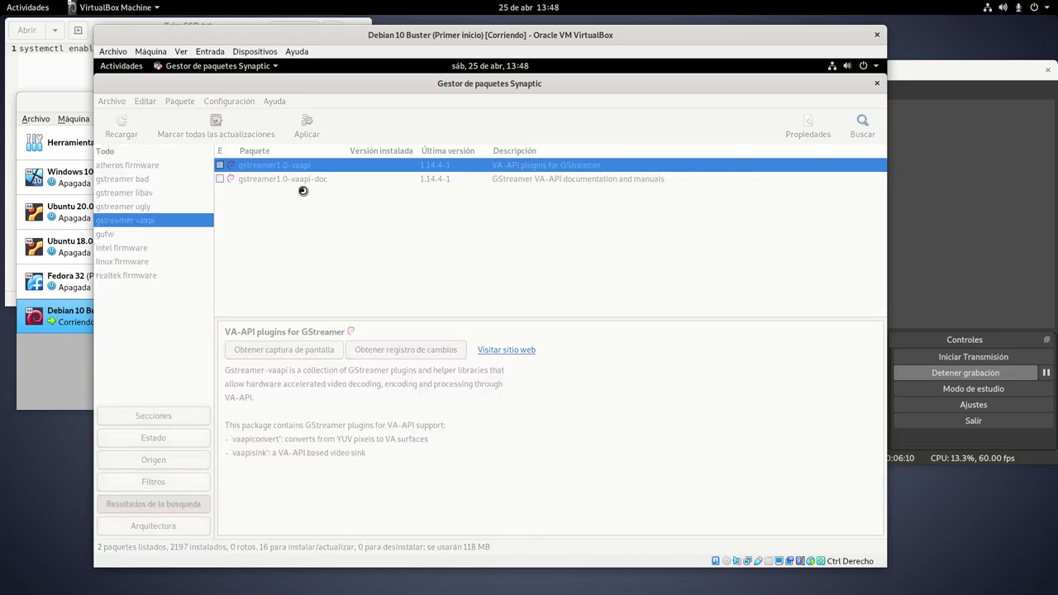
click(582, 404)
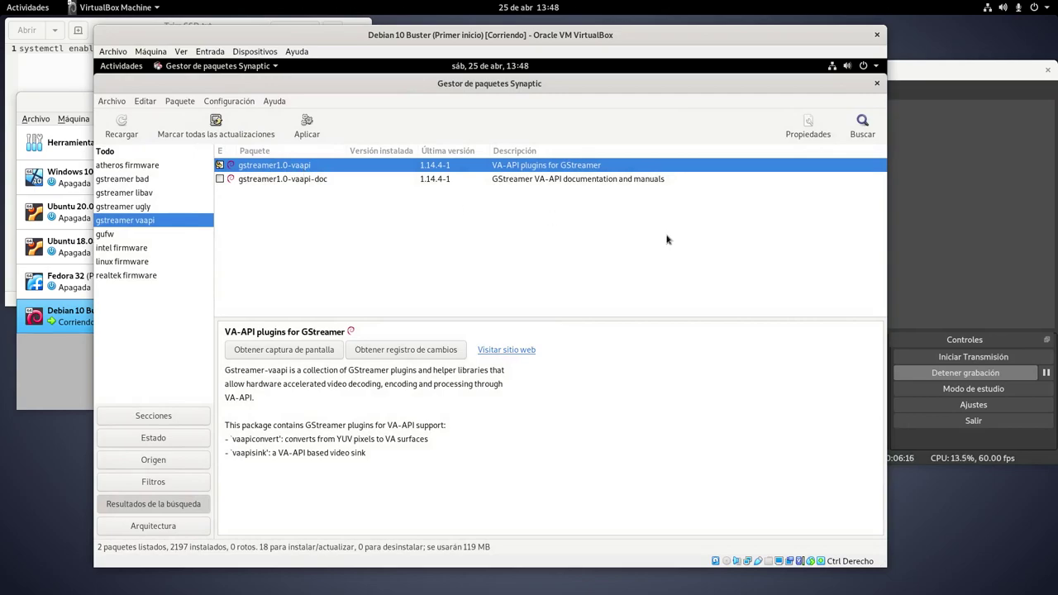
click(862, 132)
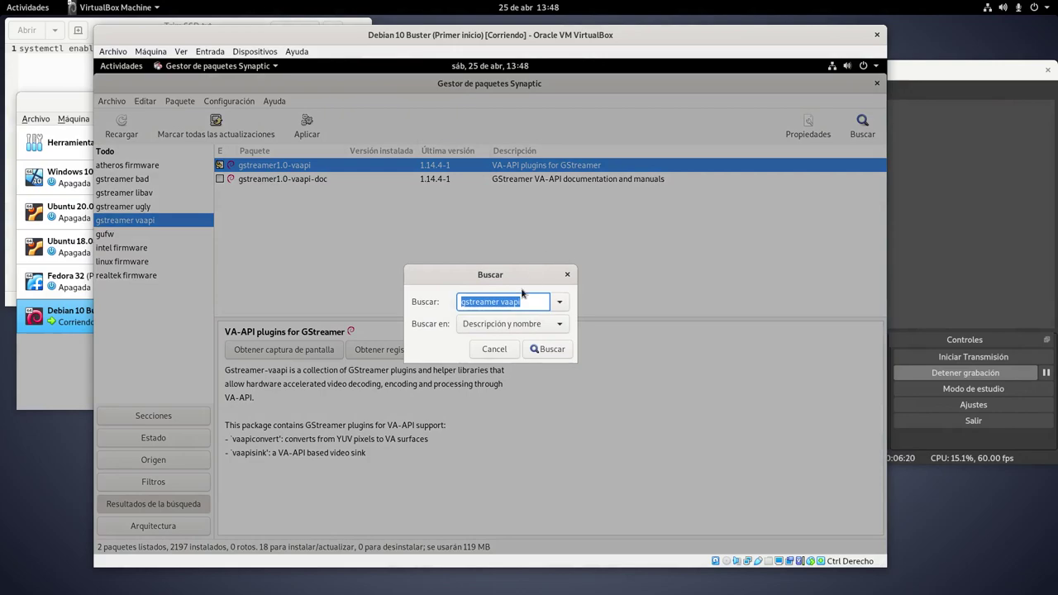
Mark p7zip-rar and unrar for installation from their searches
text(i965)
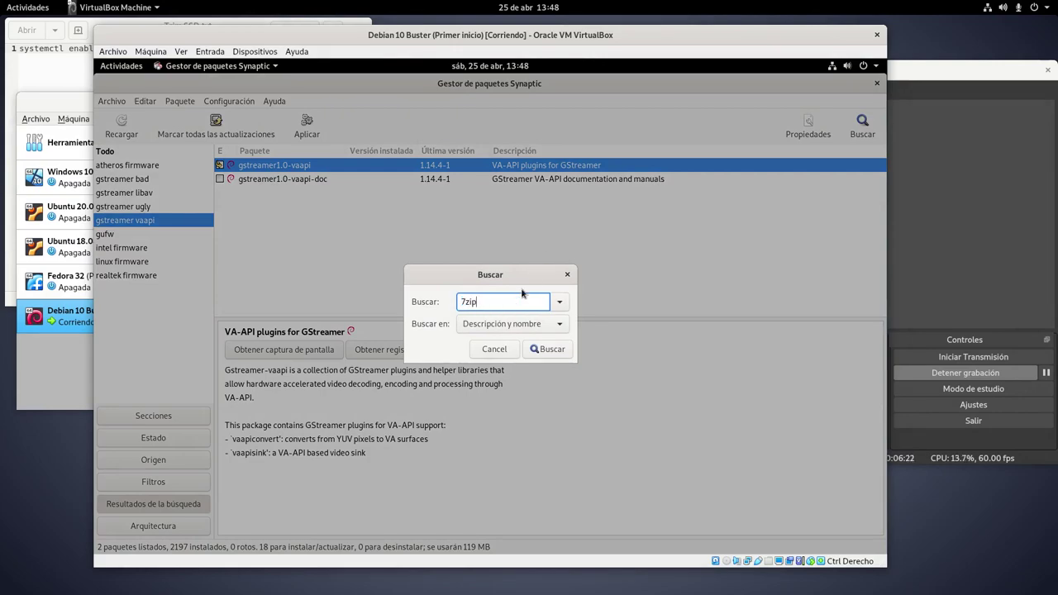
key(Return)
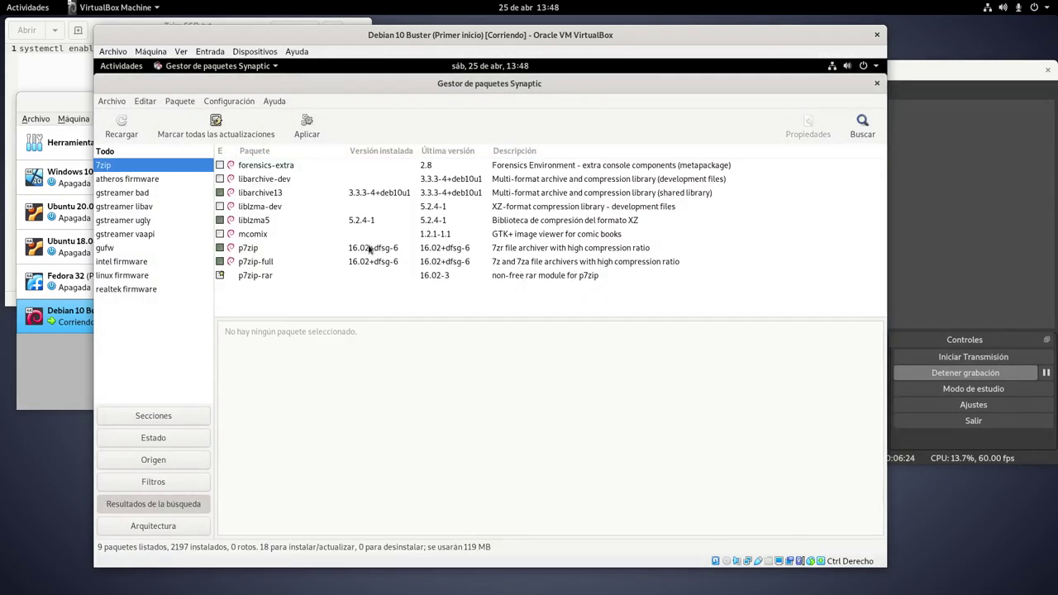
right_click(262, 281)
click(281, 299)
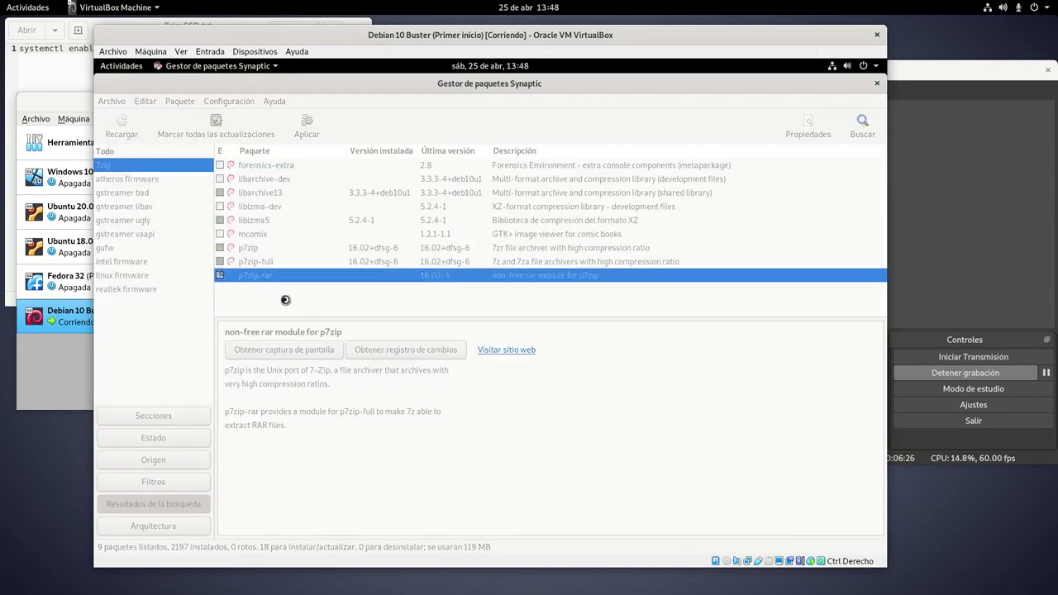
click(863, 128)
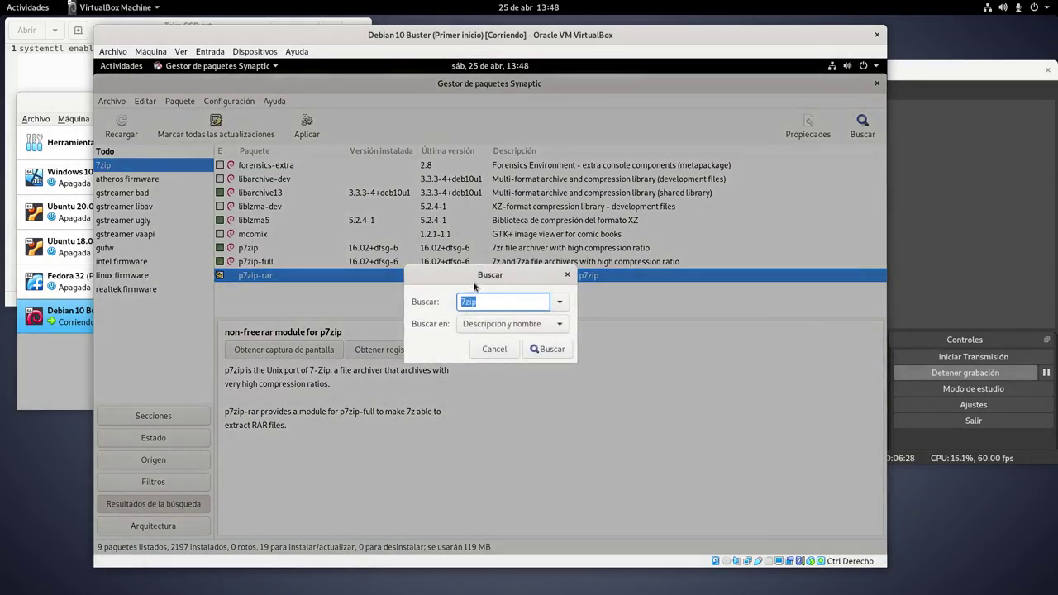
text(unrar)
key(Return)
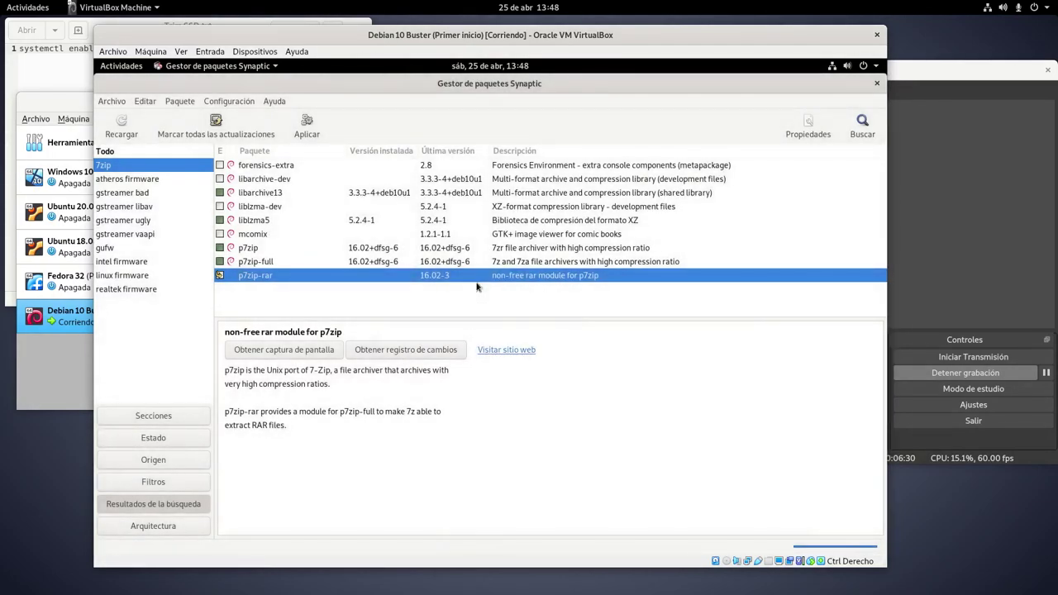
right_click(257, 303)
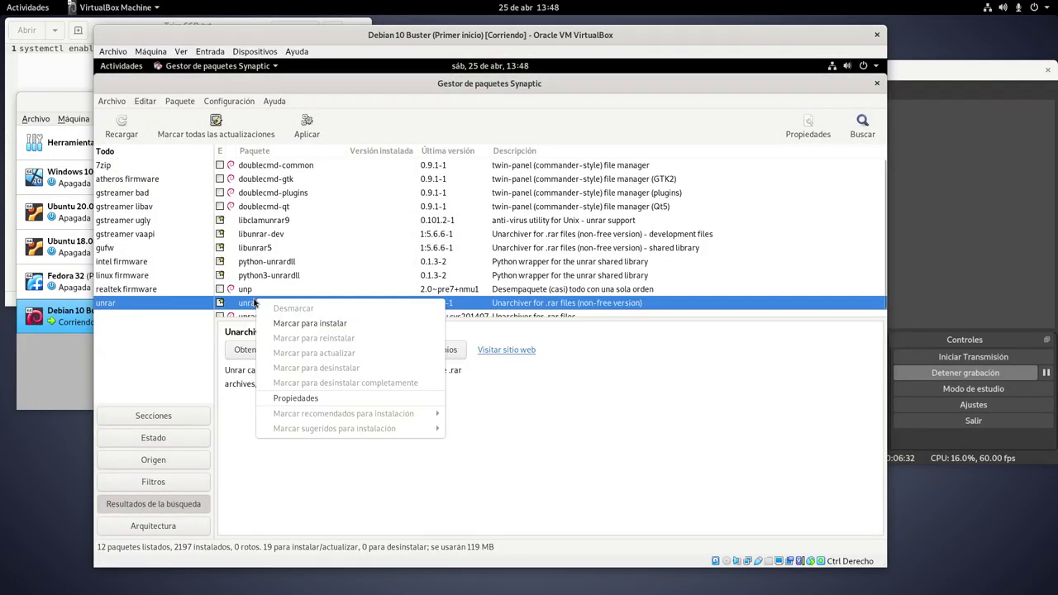
click(289, 322)
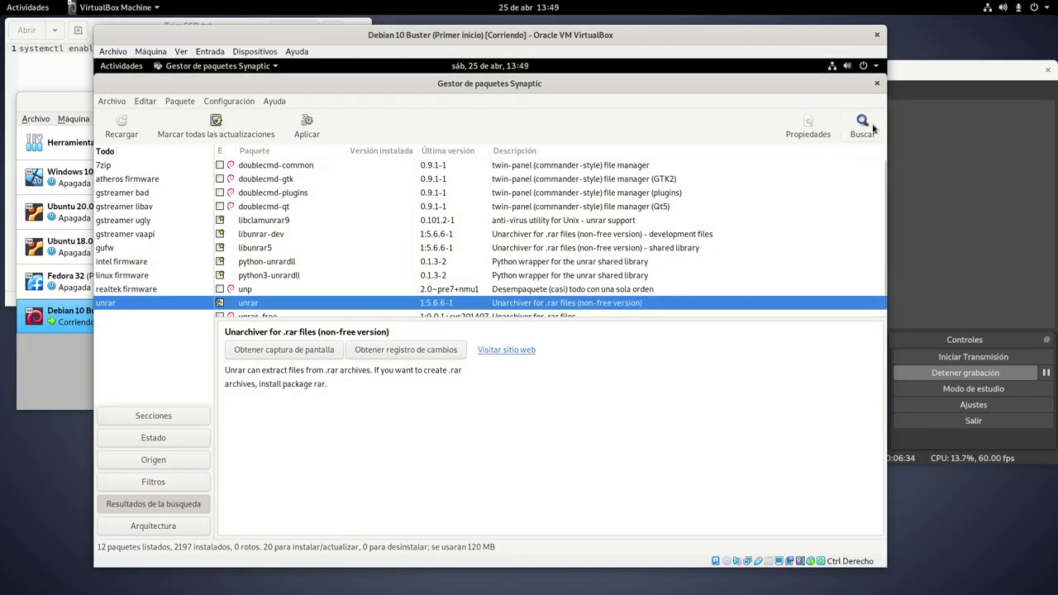
Search for 'rar', find the rar package in the results and mark it for installation
click(862, 128)
text(rar)
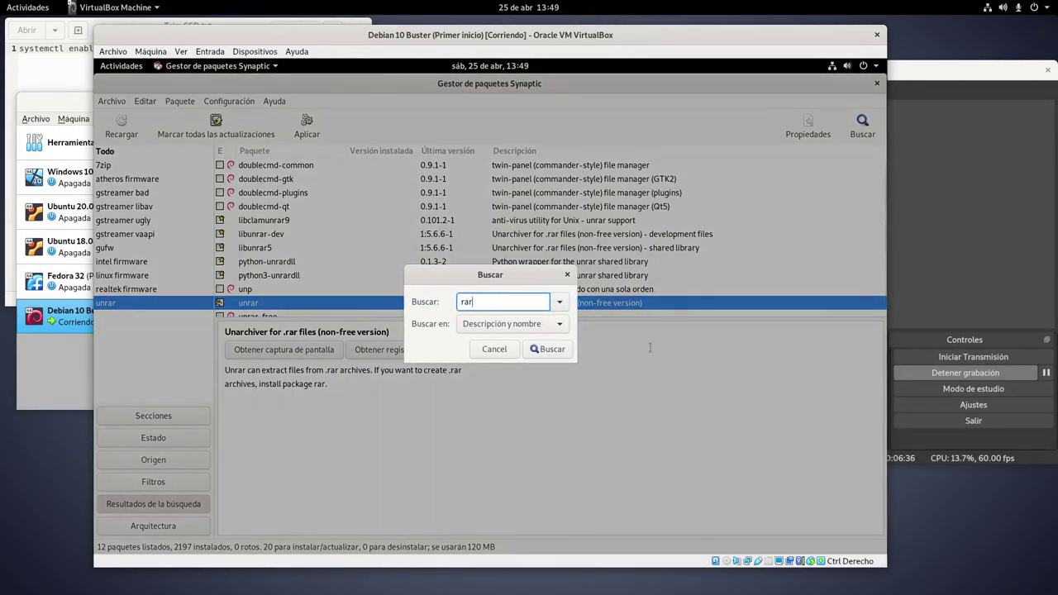
click(548, 349)
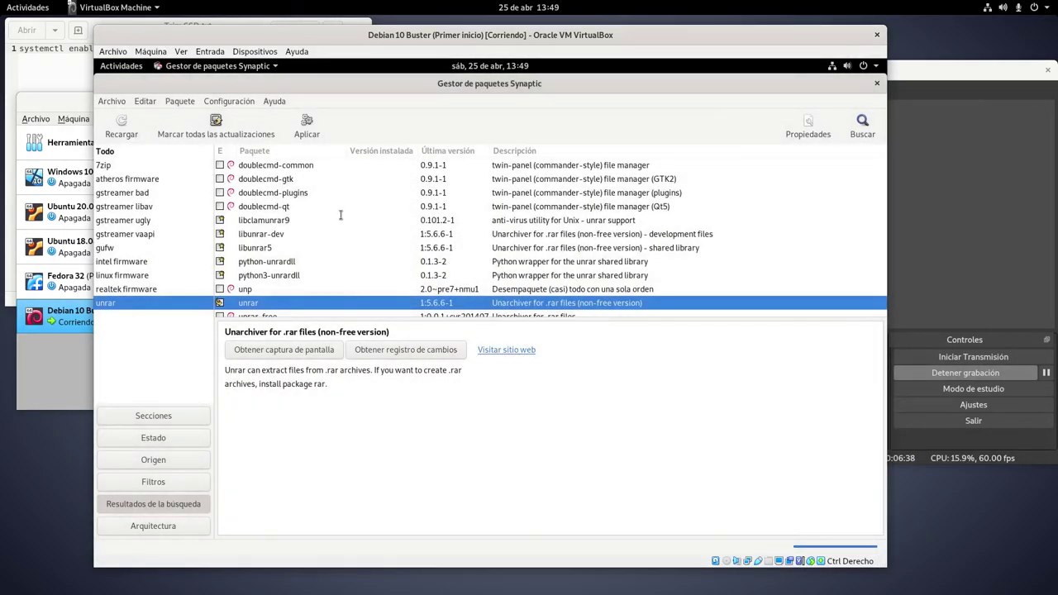
scroll(342, 217, down, 5)
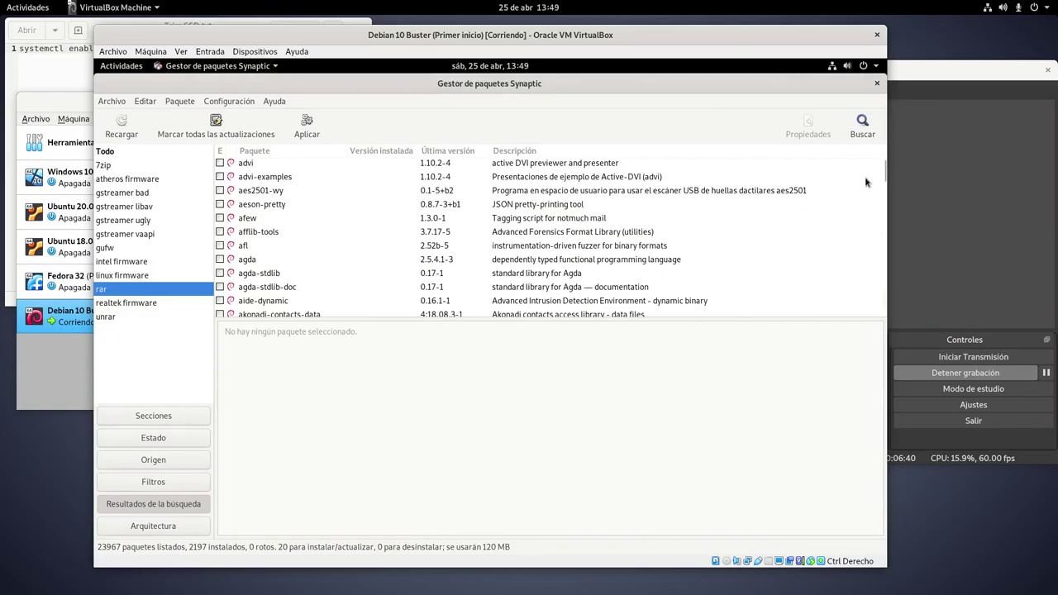
drag(885, 172, 875, 281)
scroll(485, 261, down, 3)
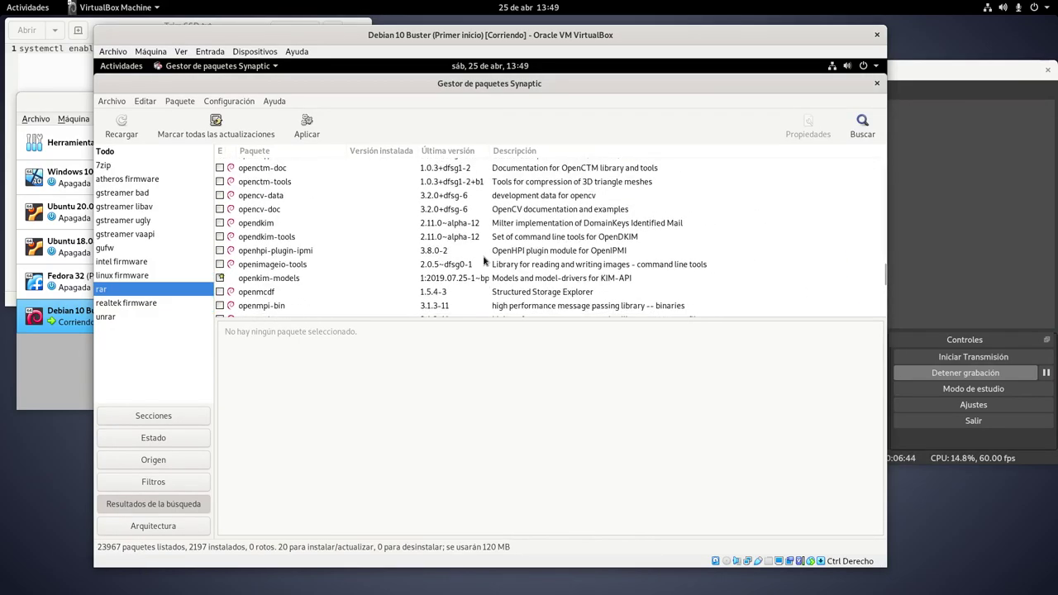
scroll(485, 261, down, 6)
scroll(484, 261, down, 15)
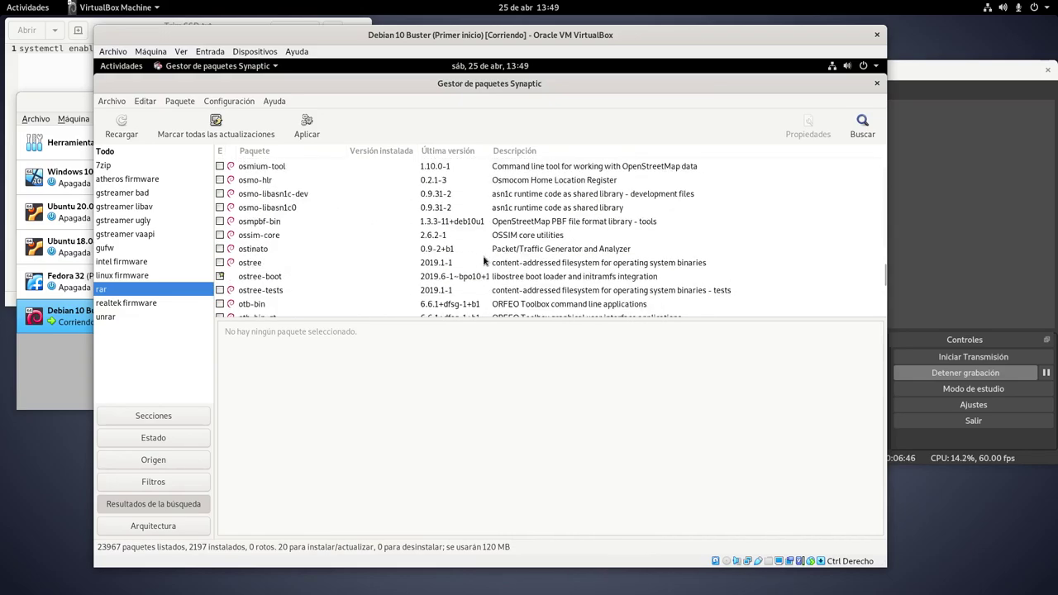
scroll(484, 261, down, 4)
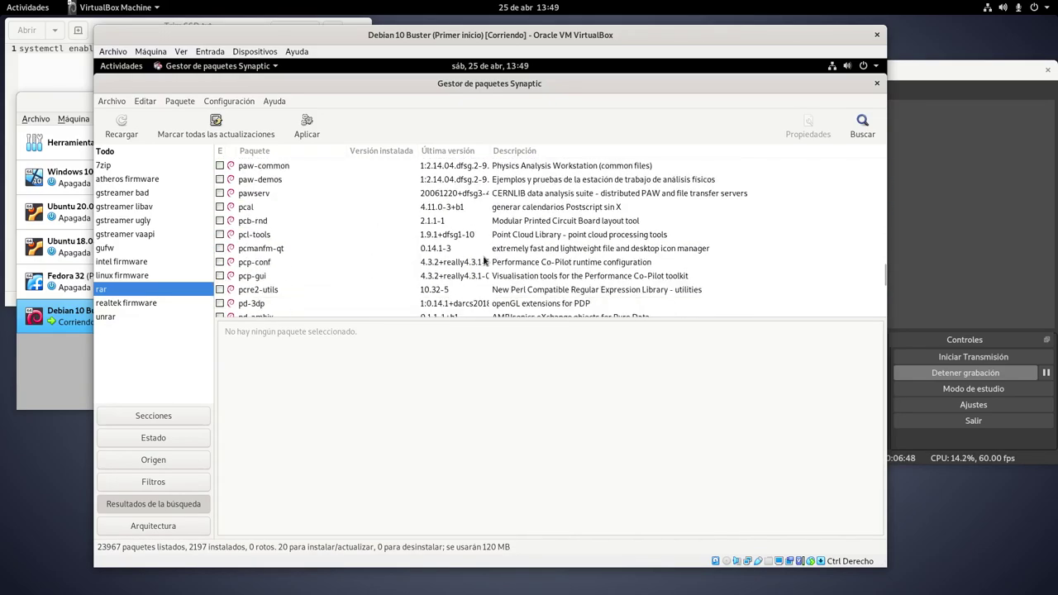
scroll(485, 261, down, 6)
scroll(485, 261, down, 10)
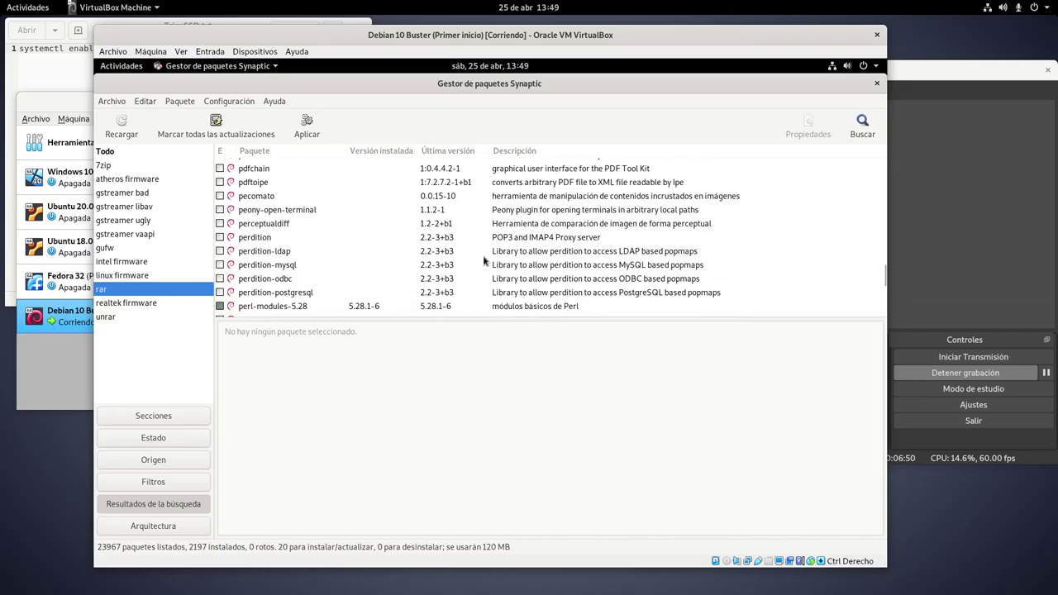
scroll(484, 261, down, 10)
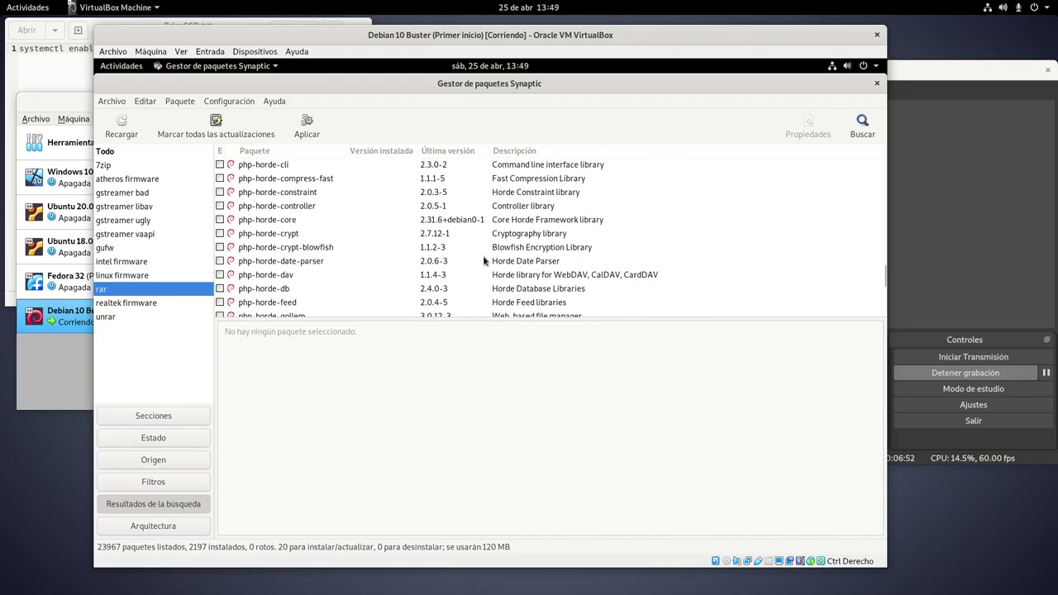
scroll(484, 261, down, 10)
scroll(485, 261, down, 20)
scroll(484, 262, down, 10)
scroll(484, 262, down, 10)
scroll(484, 261, down, 20)
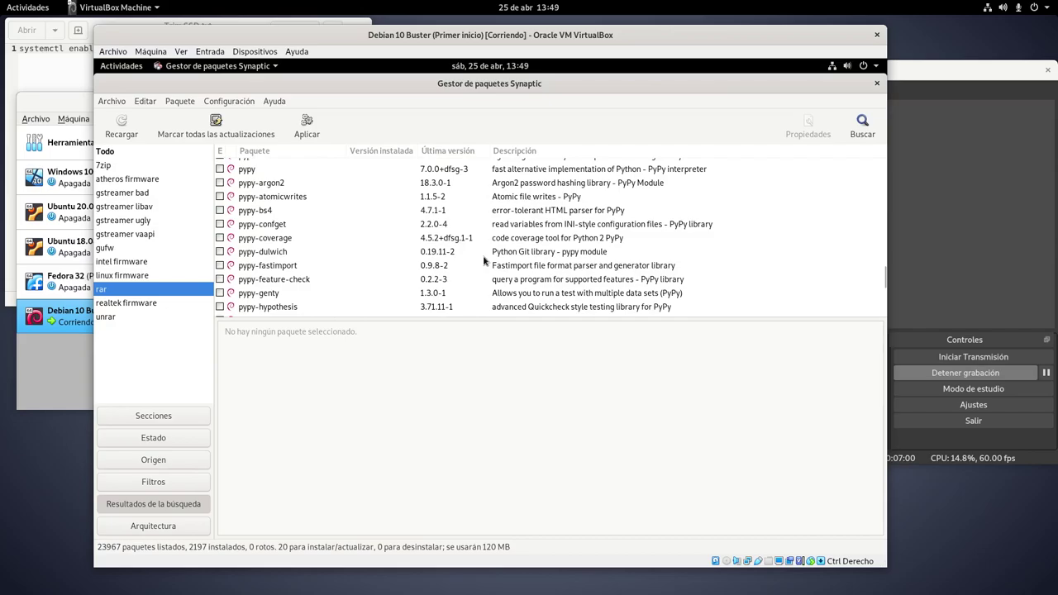
scroll(485, 261, down, 3)
scroll(484, 261, down, 15)
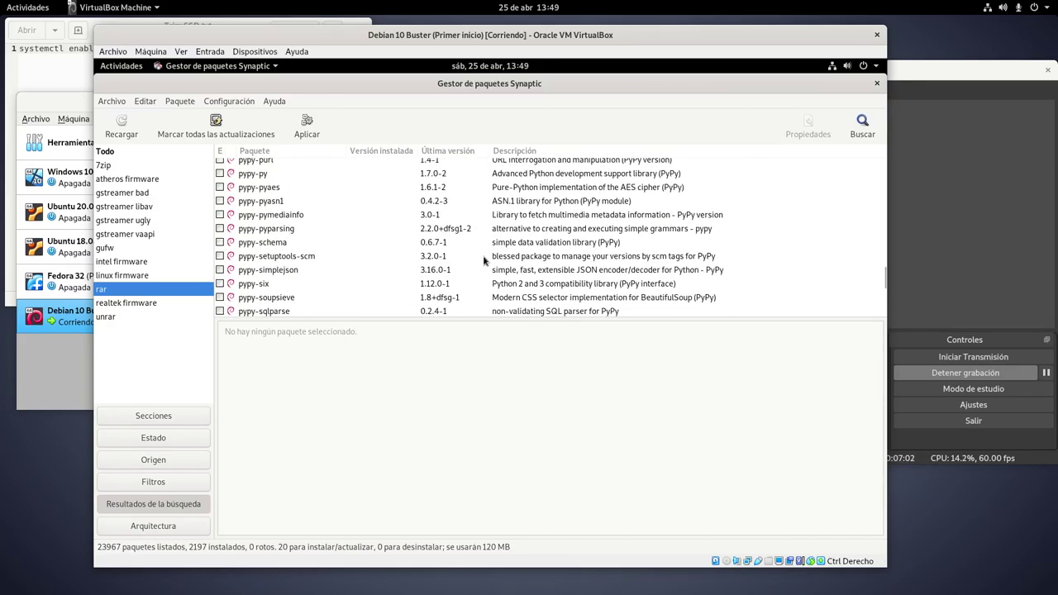
scroll(484, 261, down, 5)
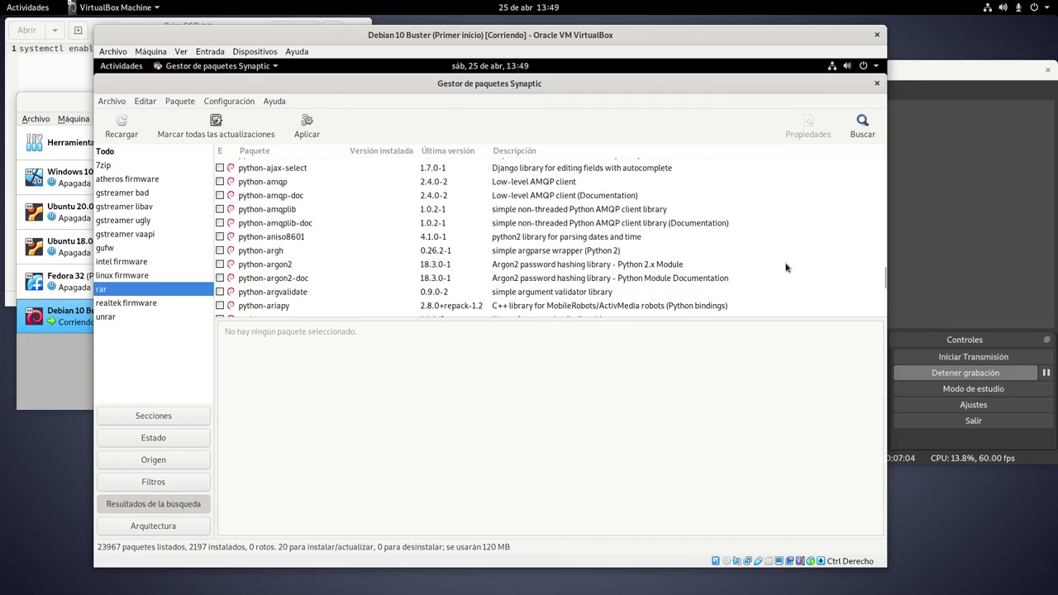
click(885, 285)
drag(884, 285, 885, 299)
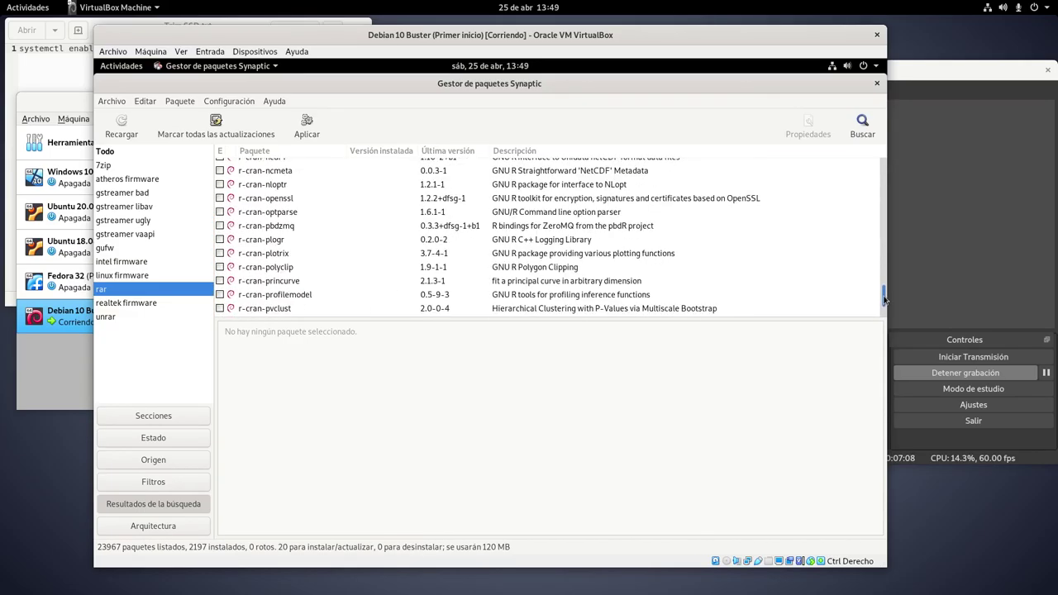
scroll(552, 239, up, 15)
scroll(552, 239, down, 20)
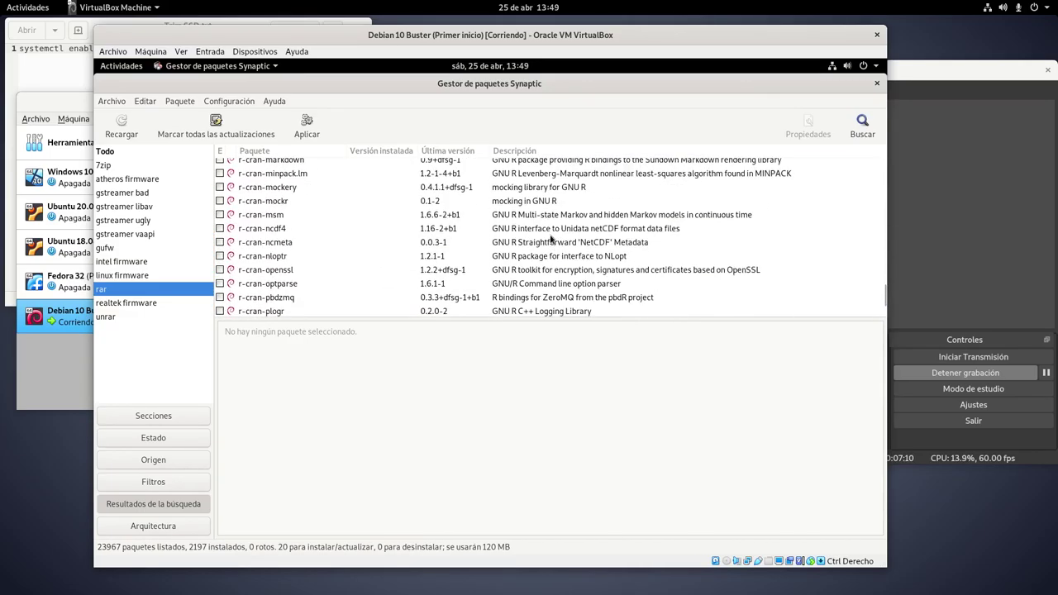
scroll(552, 238, down, 4)
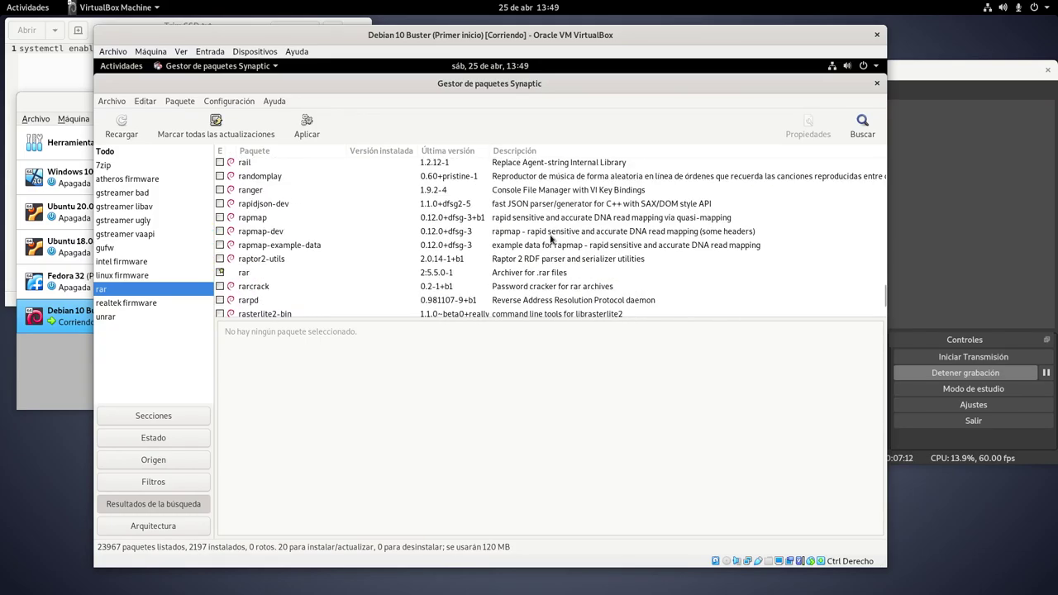
right_click(256, 278)
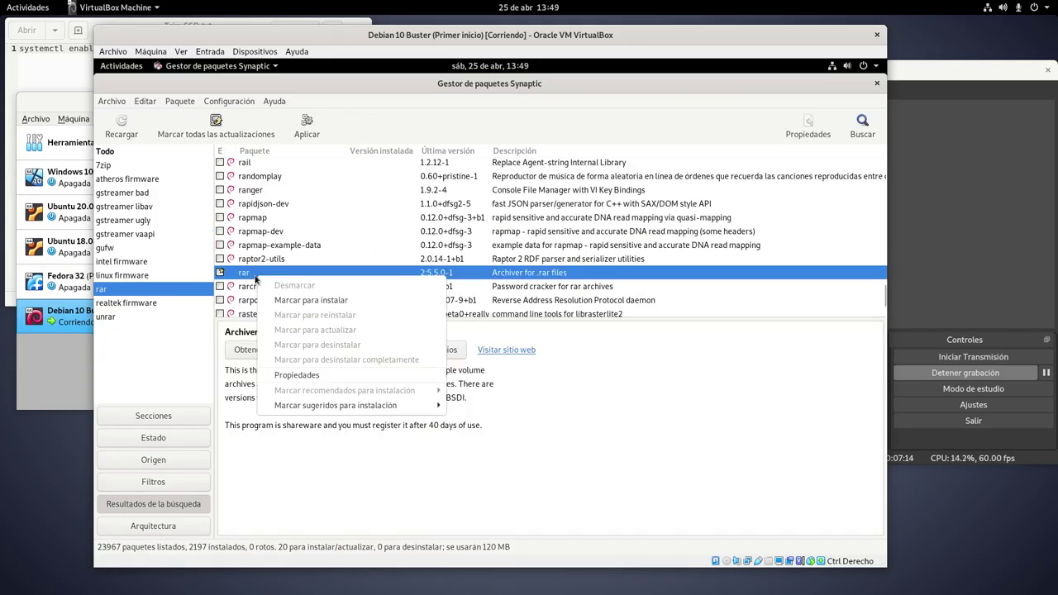
click(296, 302)
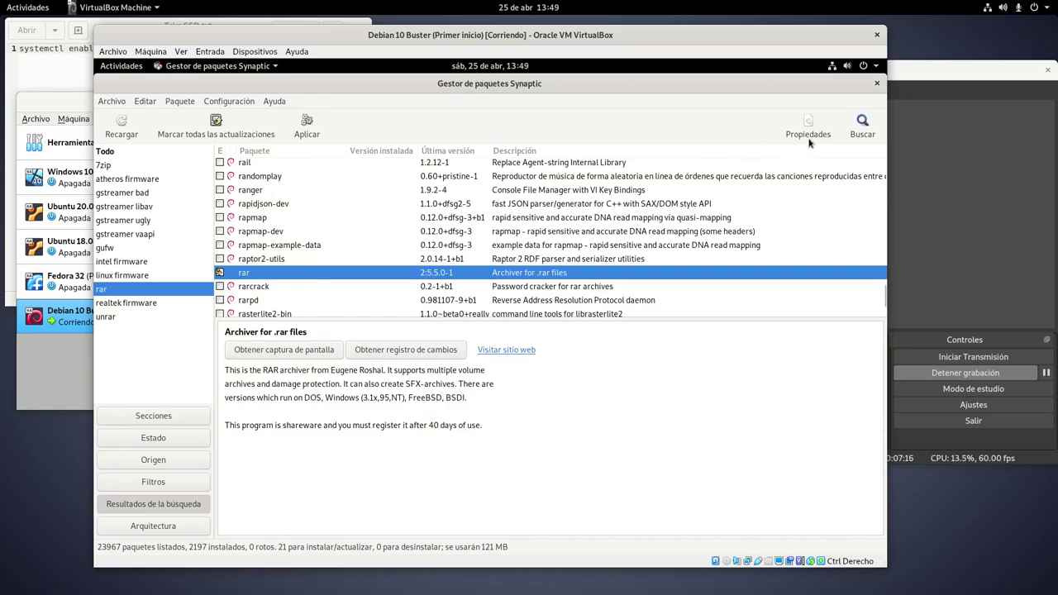
click(862, 124)
Search for 'flatpak' and mark flatpak for installation with its extra required packages
click(489, 300)
double_click(489, 300)
text(flatpak)
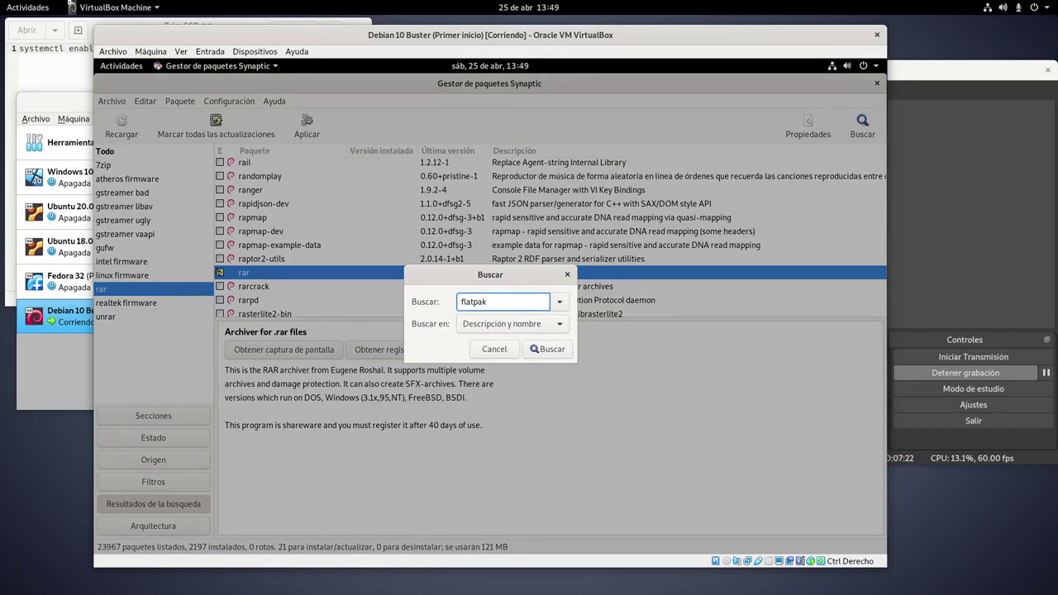
key(Return)
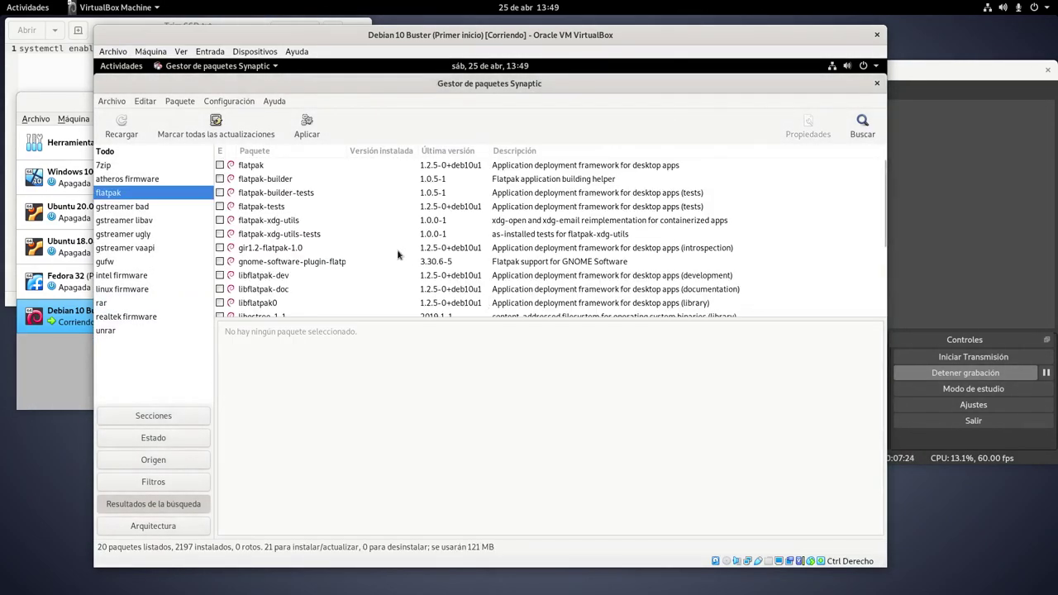
click(266, 168)
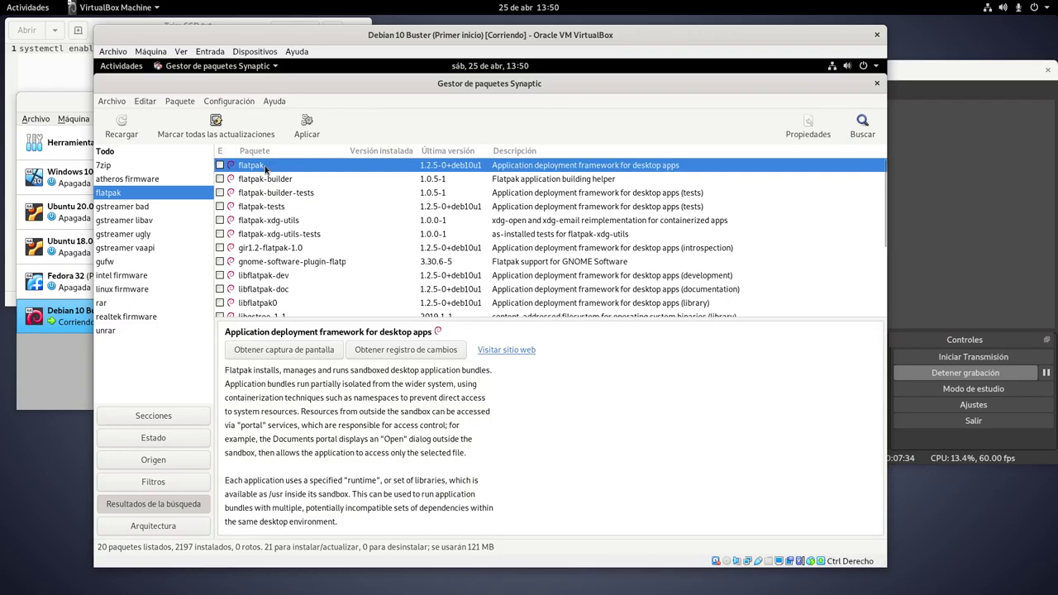
right_click(265, 168)
click(291, 192)
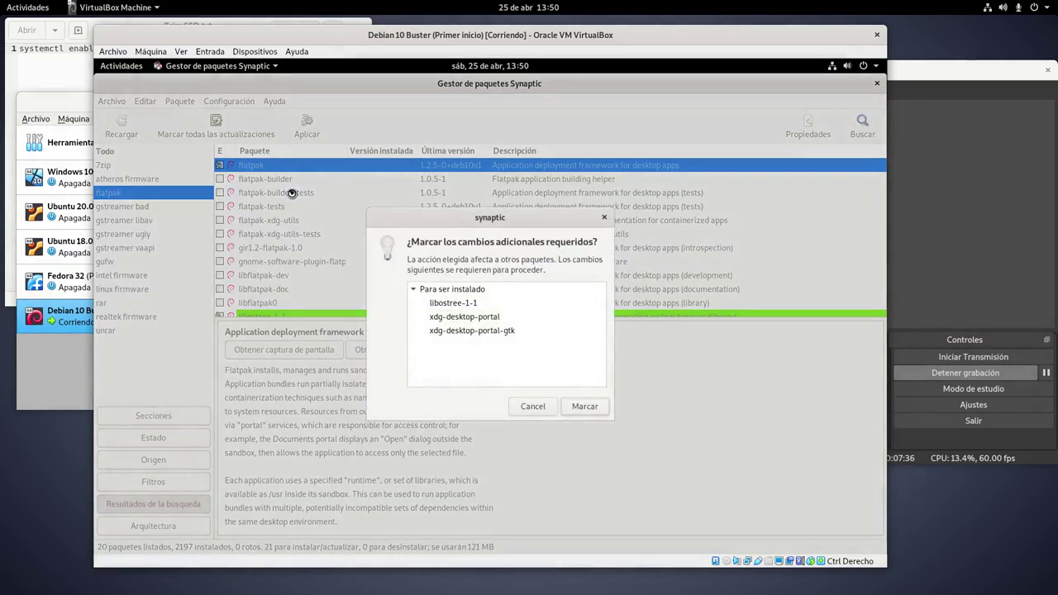
click(588, 408)
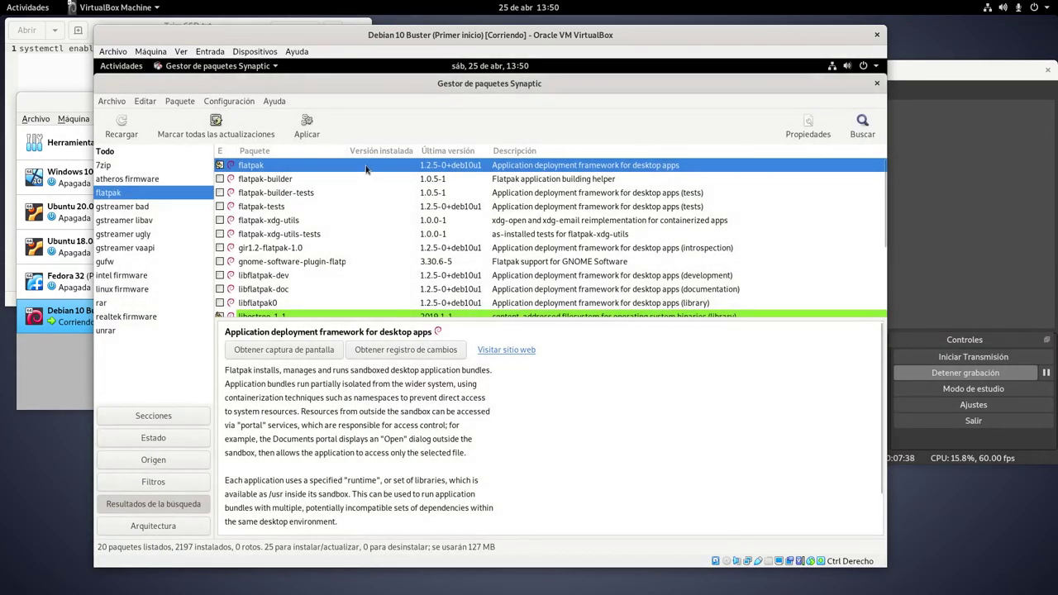
Mark gnome-software-plugin-flatpak for installation, accepting the libflatpak0 dependency
drag(426, 157, 453, 157)
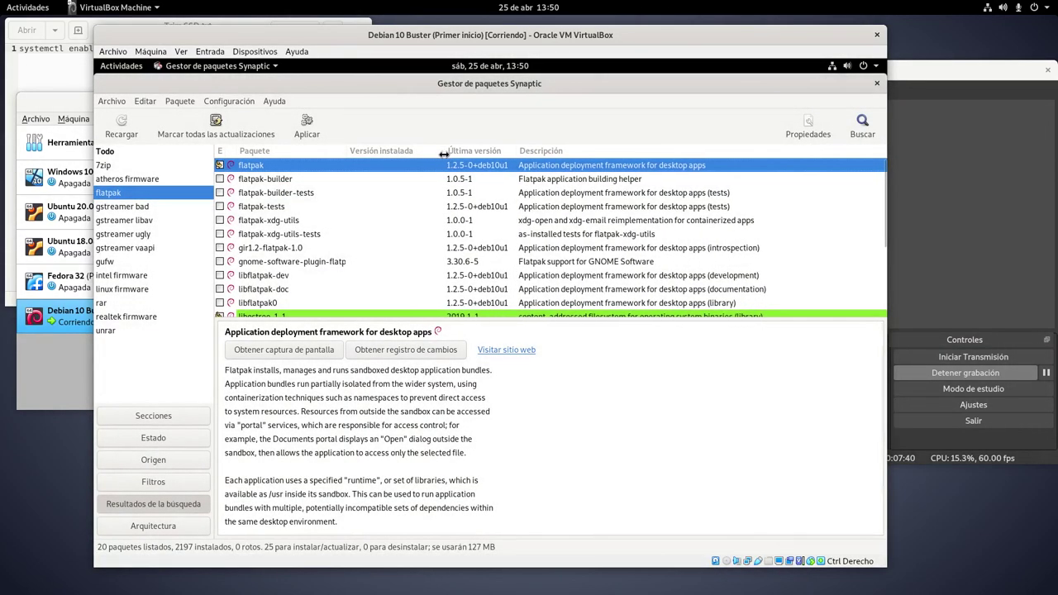
scroll(304, 238, down, 1)
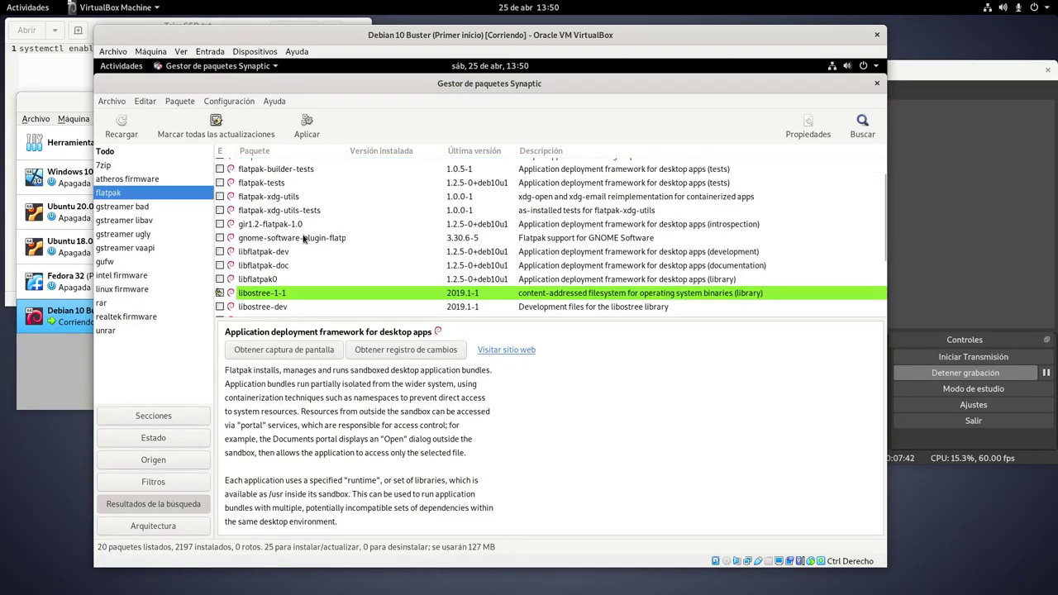
click(301, 238)
drag(346, 153, 395, 153)
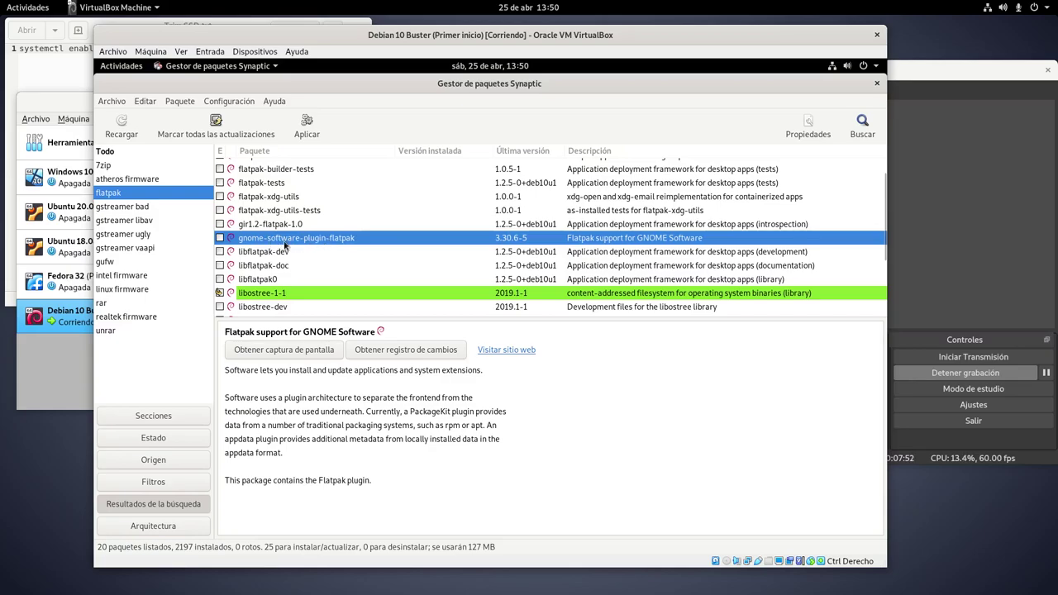
scroll(311, 246, down, 1)
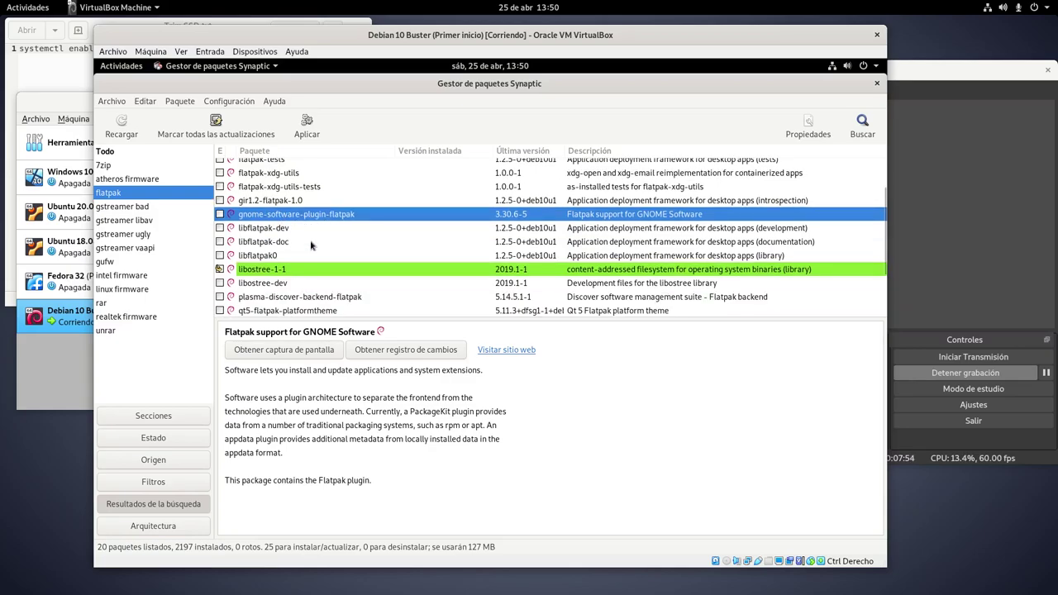
click(304, 297)
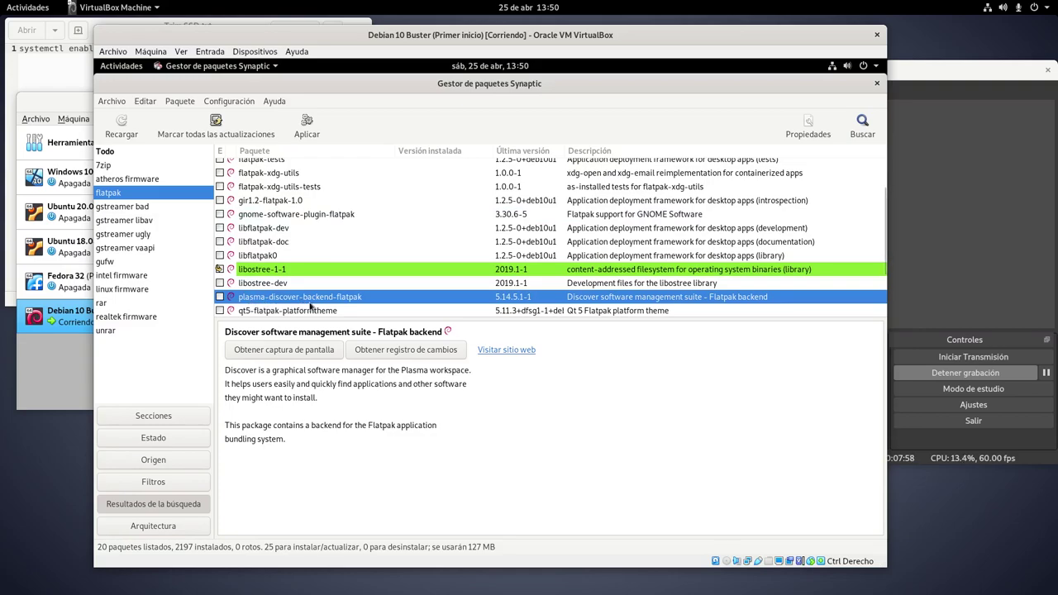
click(273, 216)
right_click(273, 217)
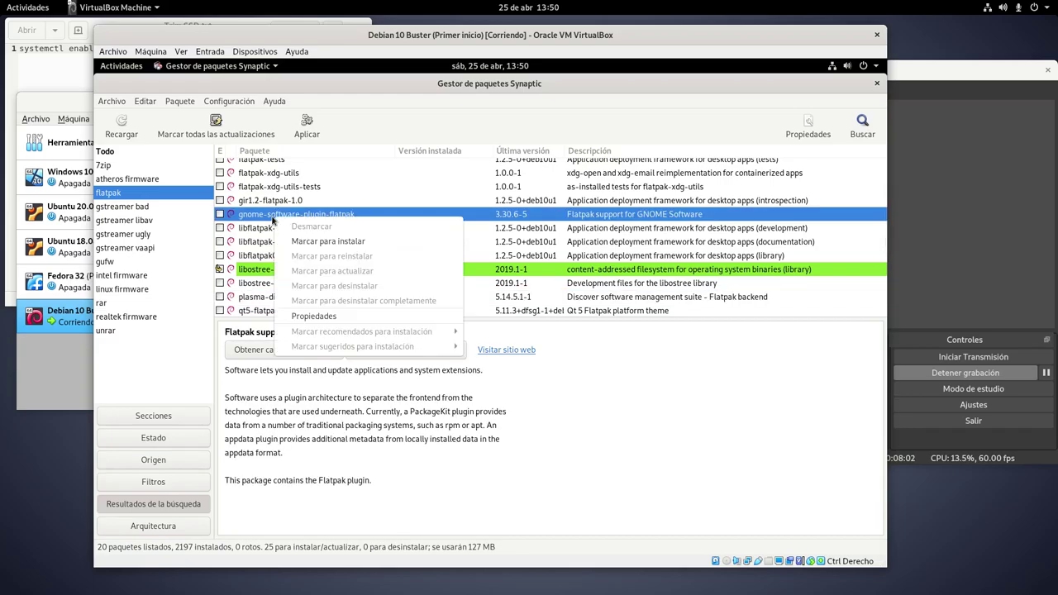
click(301, 242)
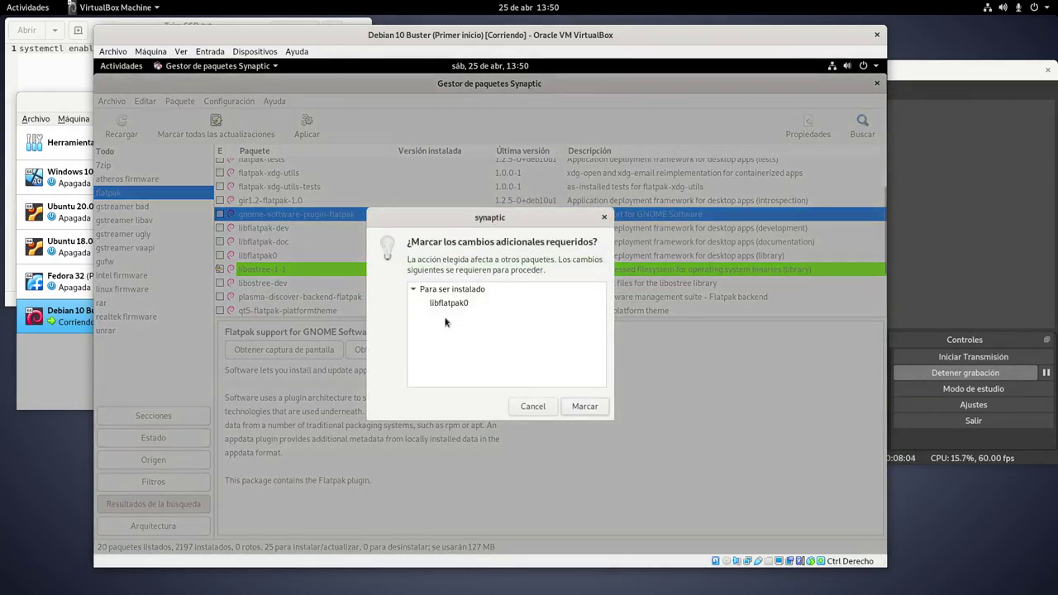
click(574, 404)
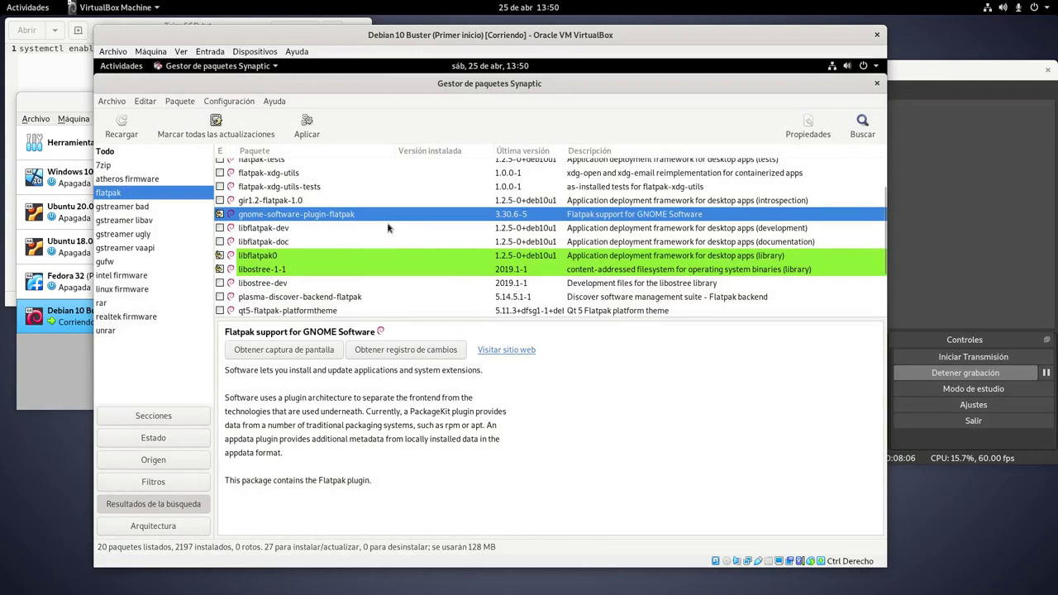
scroll(388, 227, up, 2)
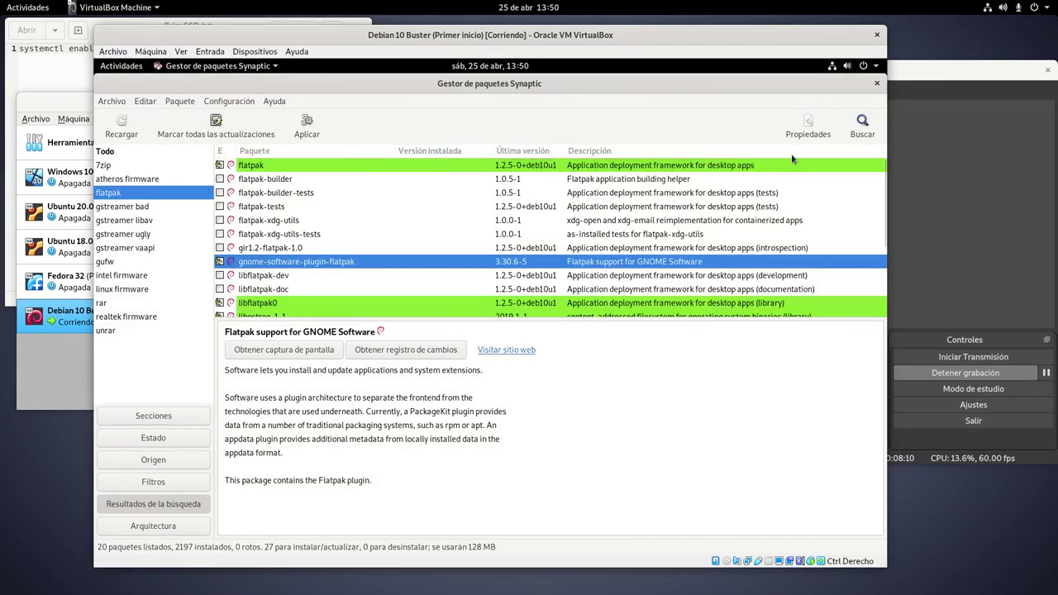
click(862, 132)
Search the package list for hplip and select it in the results
double_click(495, 305)
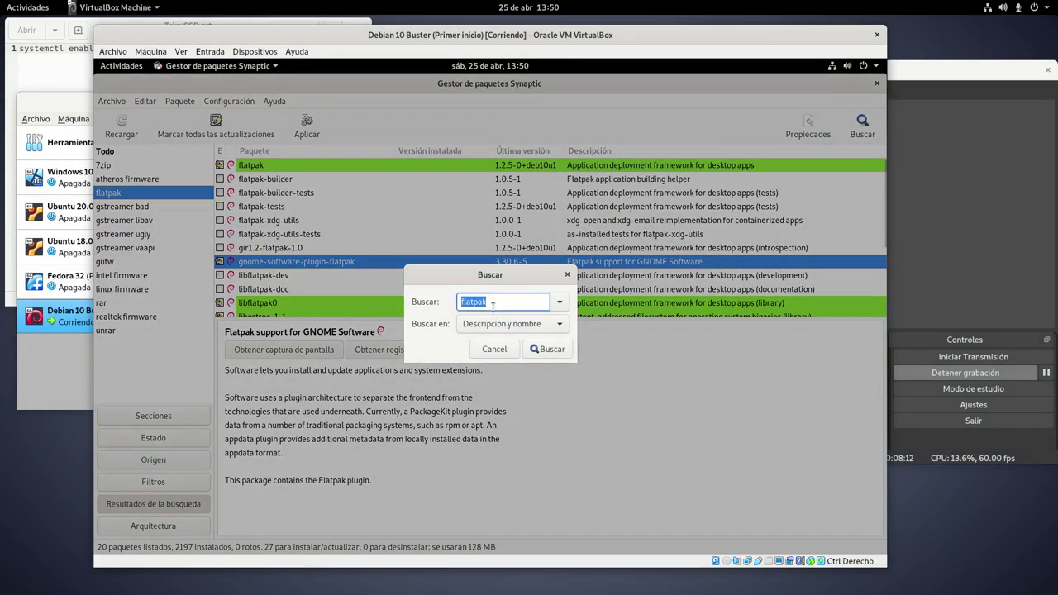
text(hplip)
key(Return)
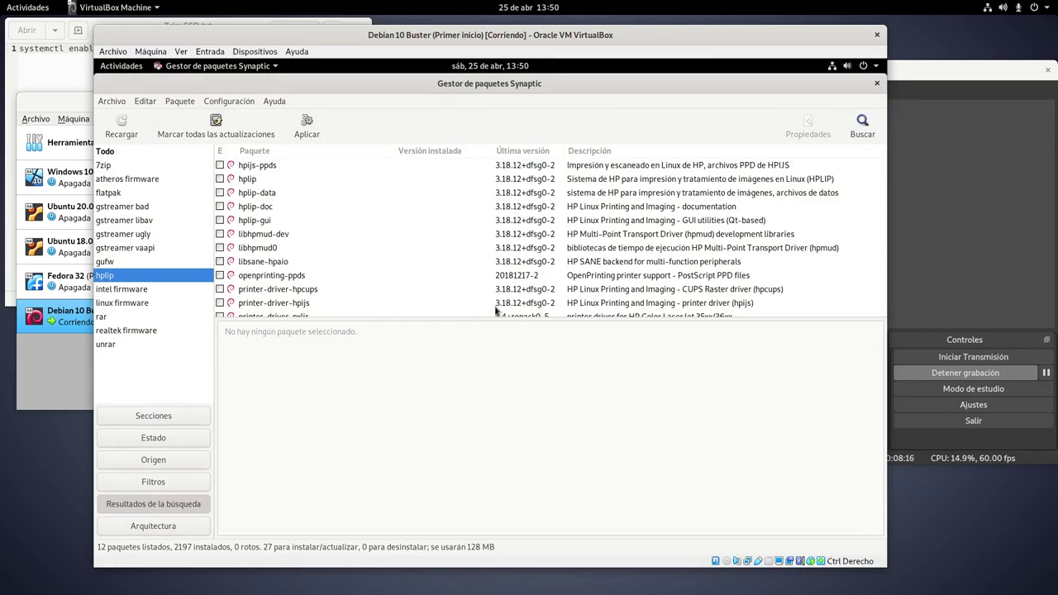
click(251, 179)
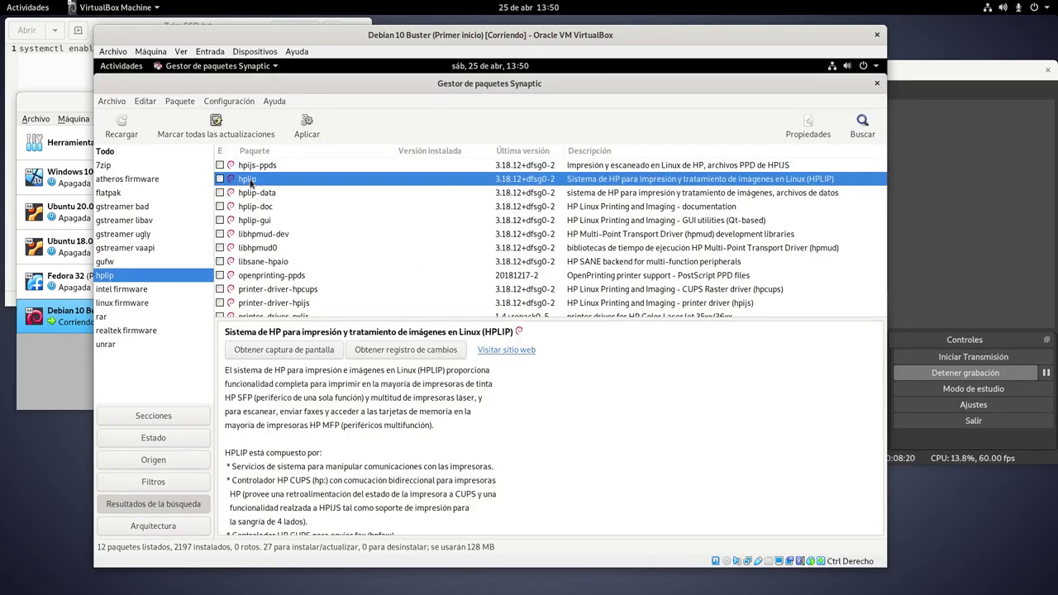
Mark hplip for installation and accept its required dependencies, raising pending packages to 65
right_click(251, 180)
click(273, 203)
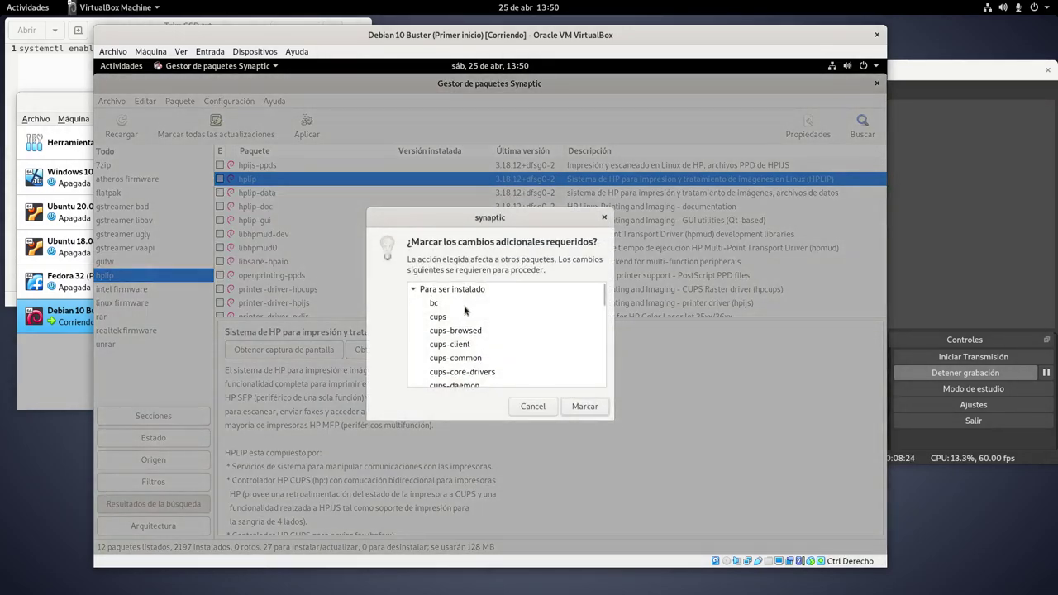
scroll(466, 310, down, 1)
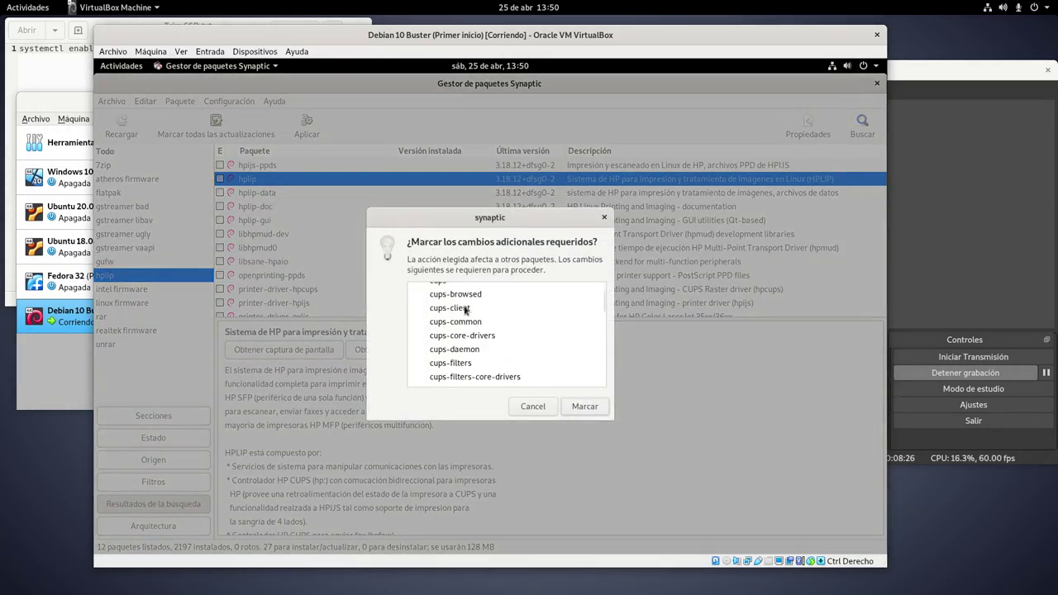
scroll(465, 310, up, 1)
scroll(465, 310, down, 1)
scroll(465, 310, down, 1)
scroll(465, 310, up, 1)
scroll(466, 310, up, 1)
scroll(465, 310, down, 2)
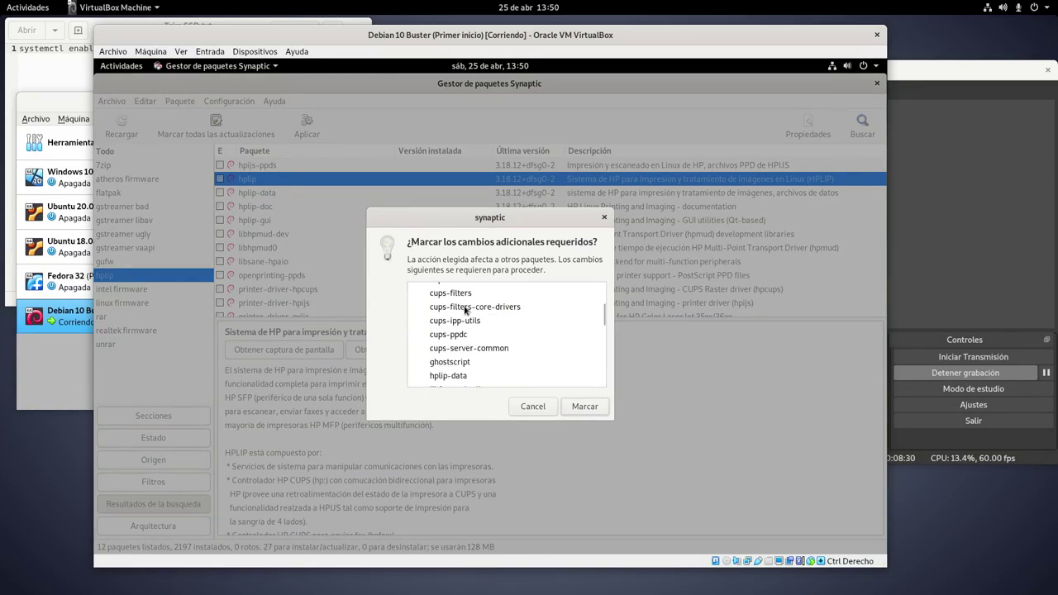
scroll(466, 310, down, 3)
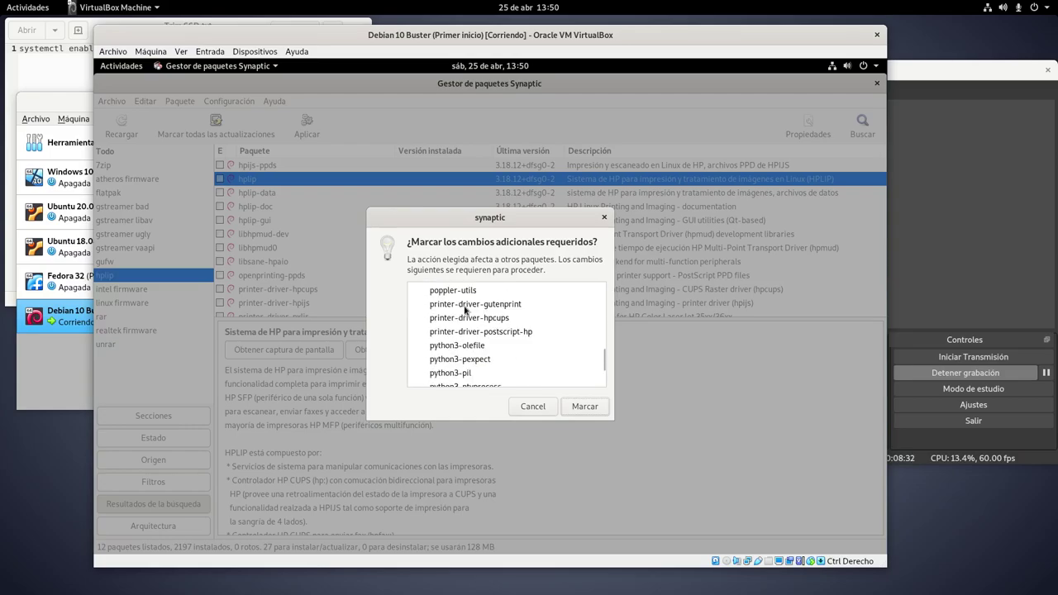
scroll(465, 310, down, 2)
scroll(465, 310, up, 5)
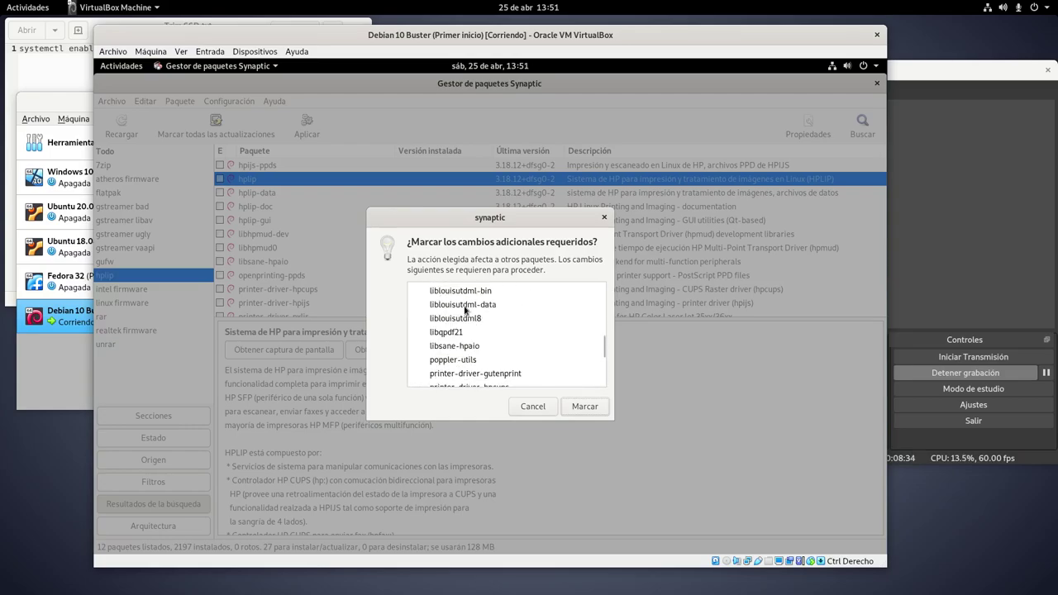
scroll(465, 310, up, 3)
scroll(466, 310, down, 2)
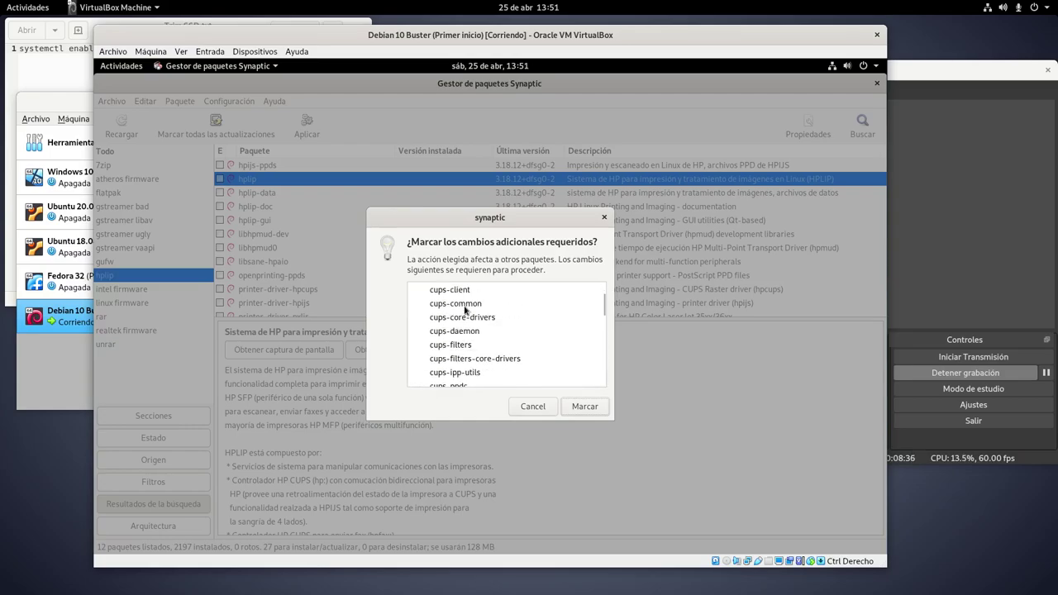
scroll(466, 310, down, 1)
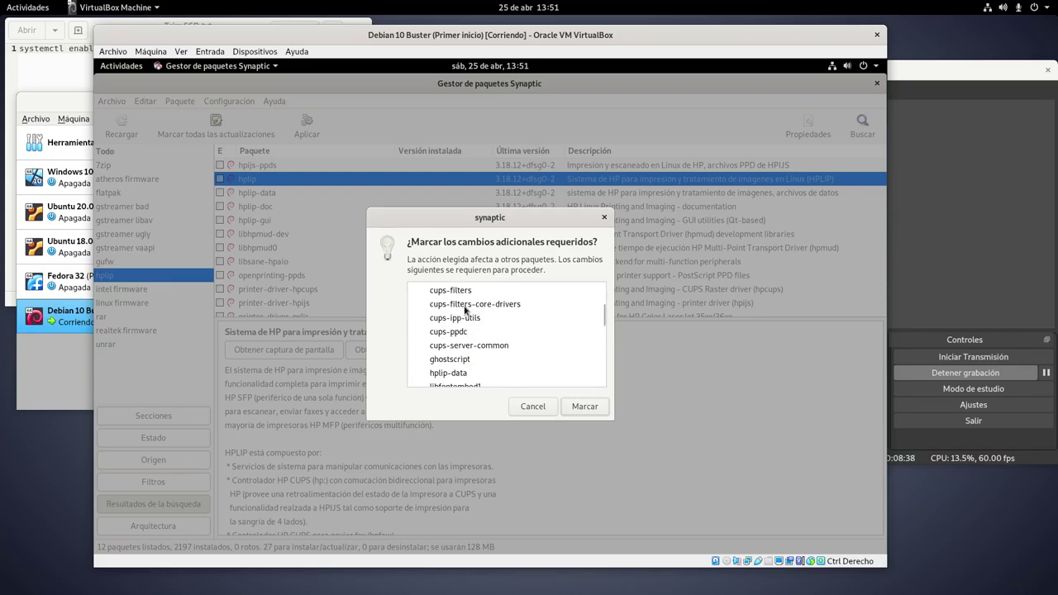
scroll(465, 310, down, 4)
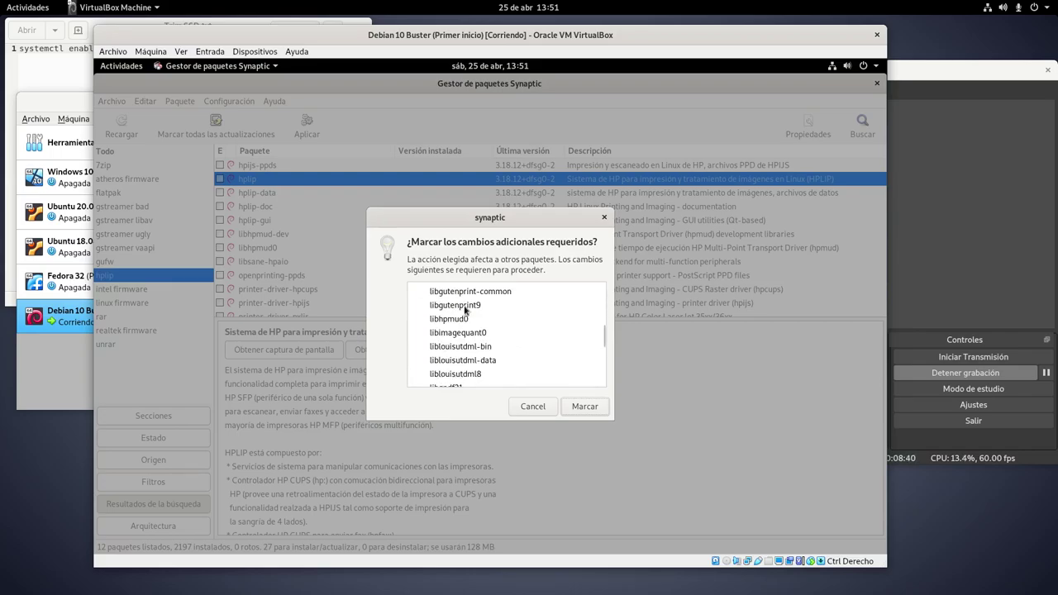
scroll(465, 310, down, 6)
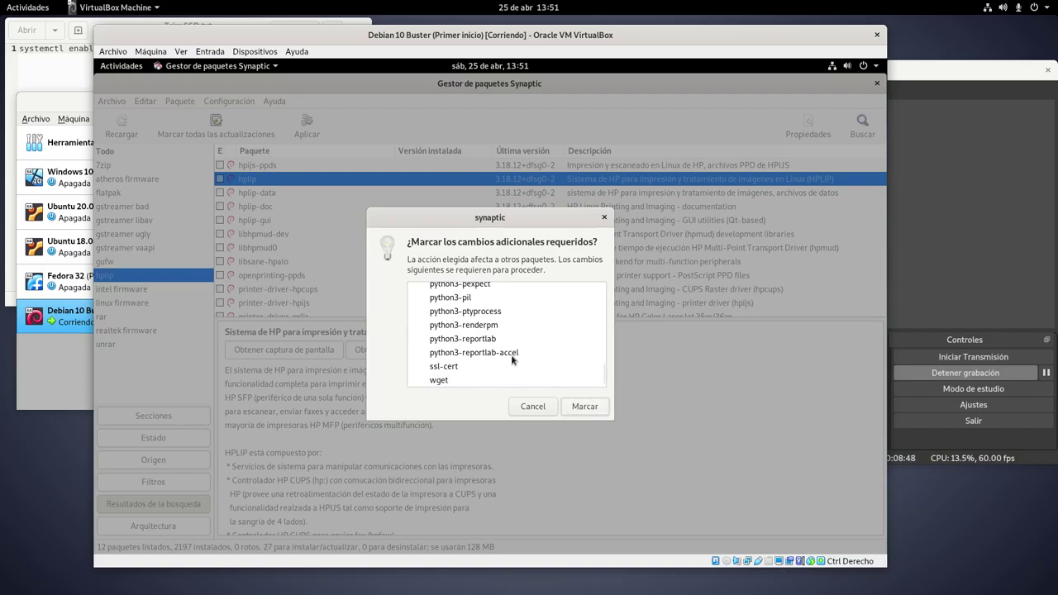
scroll(518, 364, up, 2)
scroll(519, 363, up, 10)
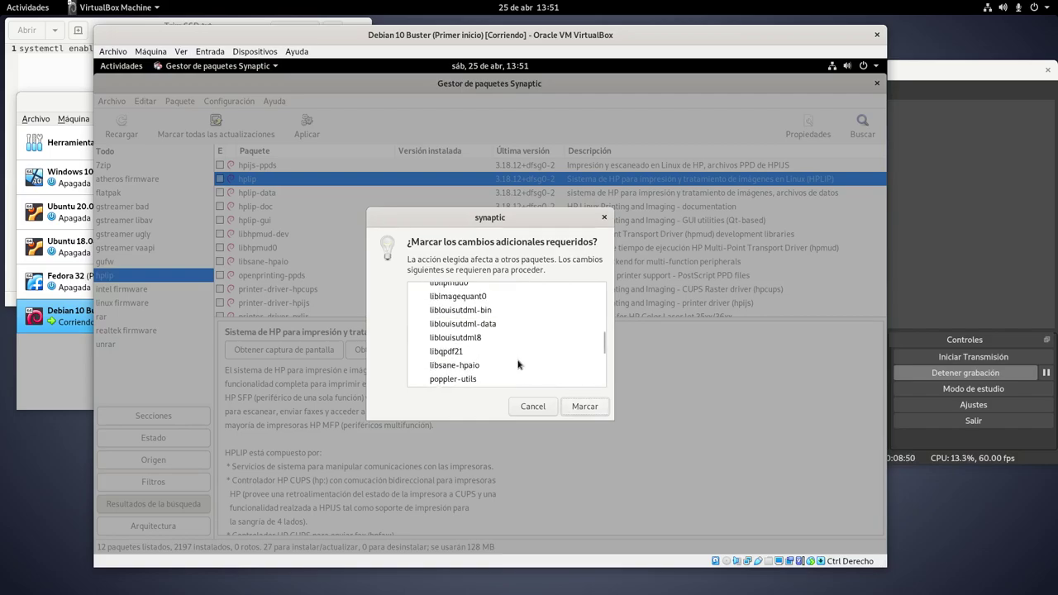
scroll(518, 363, up, 2)
scroll(518, 364, down, 10)
scroll(518, 363, down, 8)
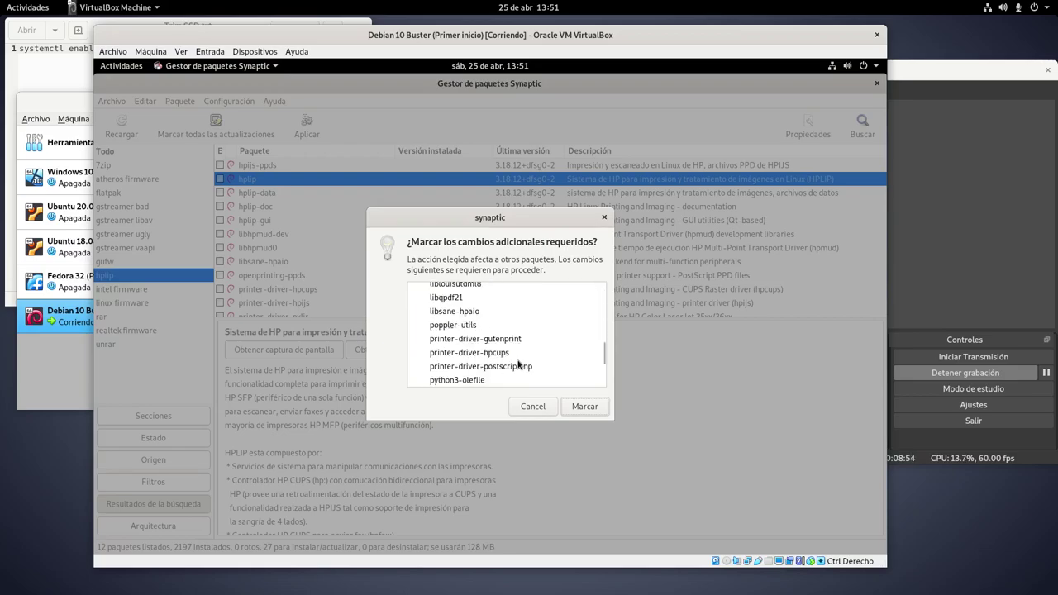
click(582, 406)
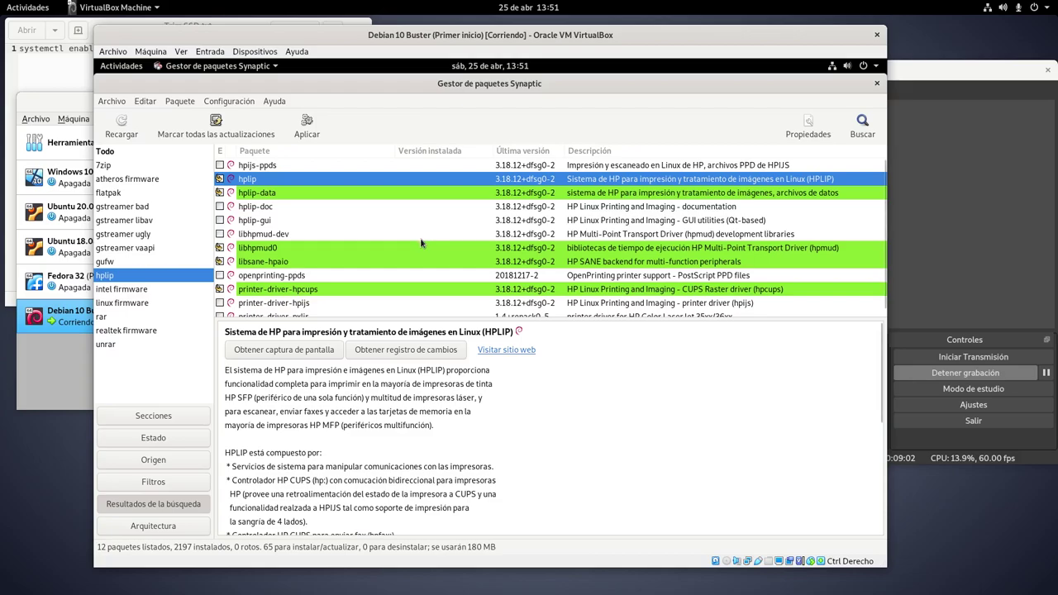
scroll(420, 243, down, 1)
scroll(420, 243, up, 1)
Search for steam and select steam-devices among the 15 results to view its description
click(862, 128)
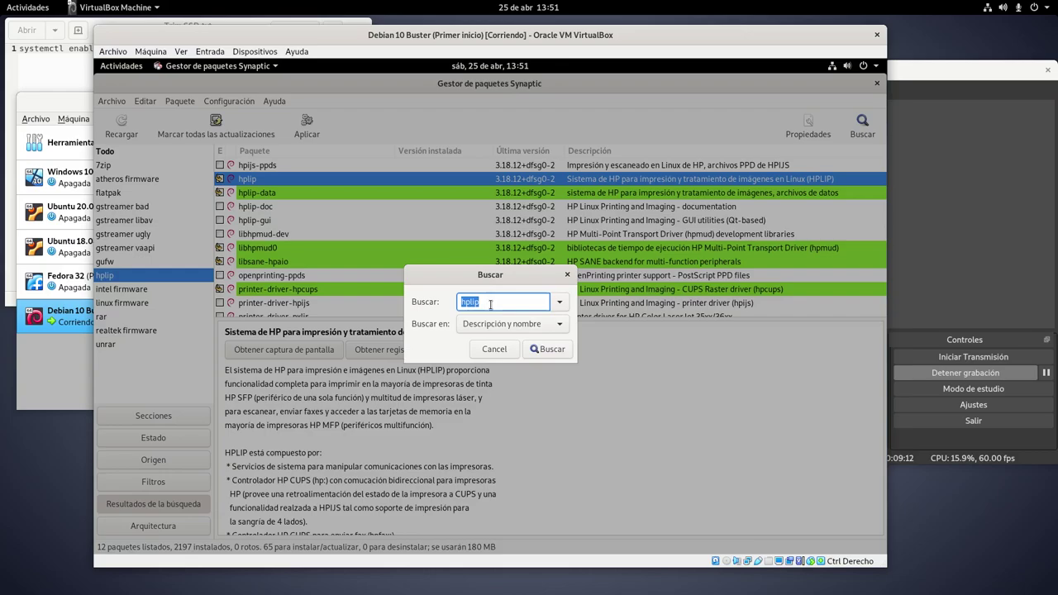
text(steam)
key(Return)
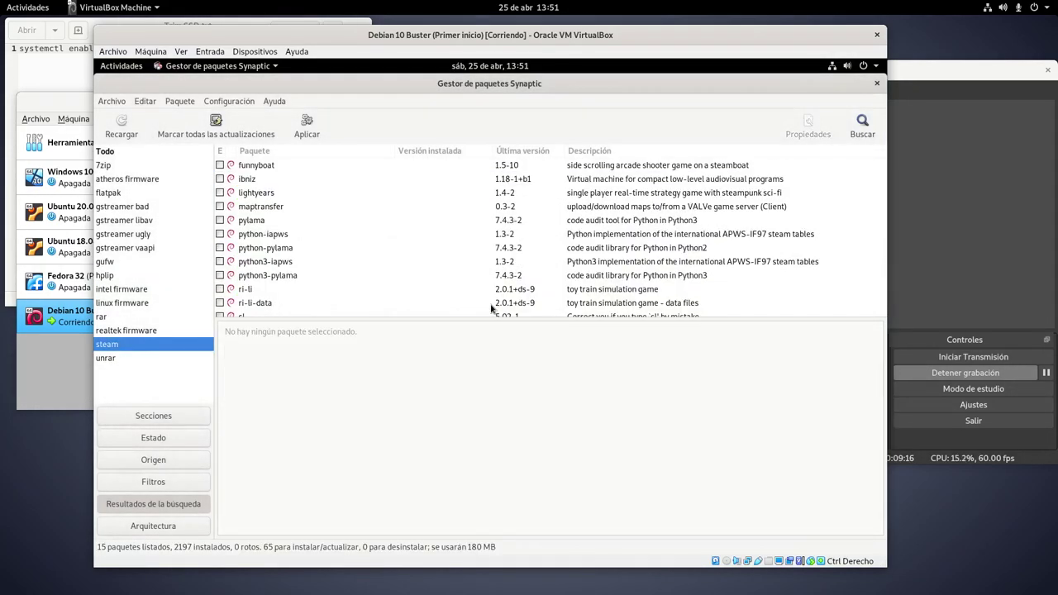
scroll(339, 256, down, 2)
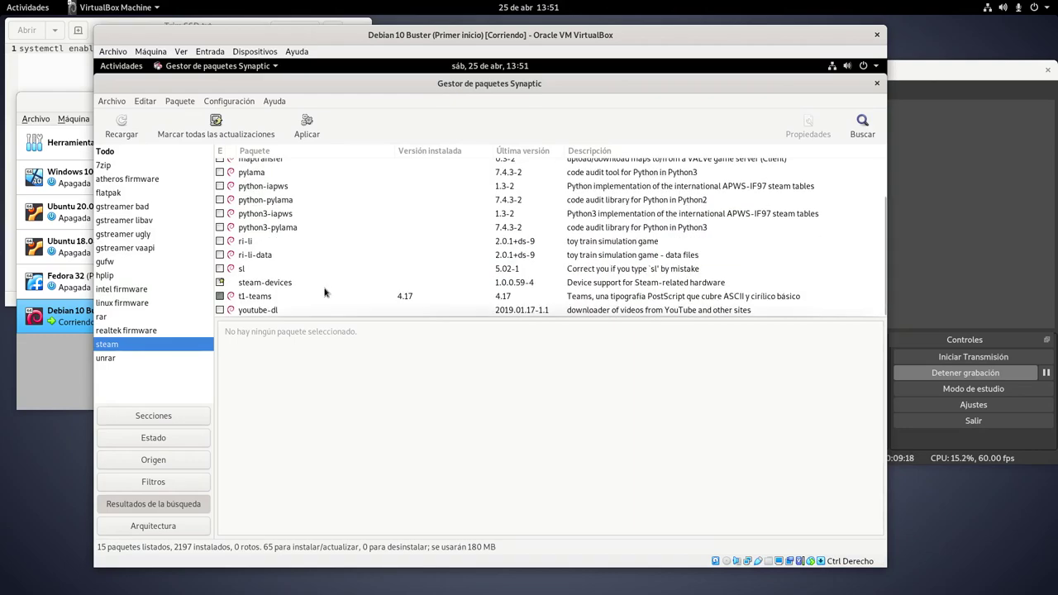
click(289, 284)
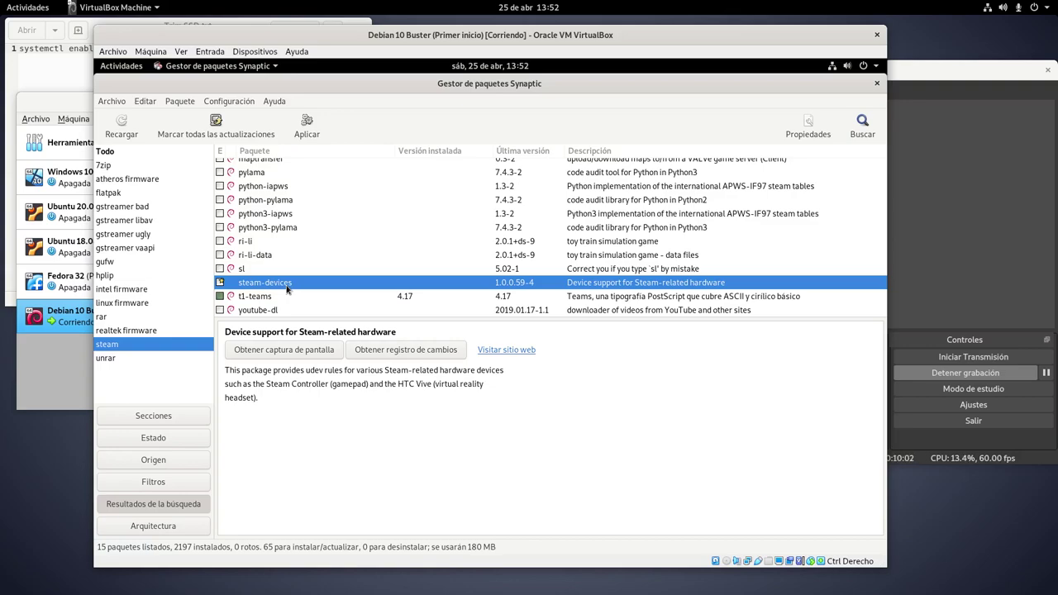
Mark steam-devices for installation via Marcar para instalar, bringing pending packages to 66
right_click(288, 289)
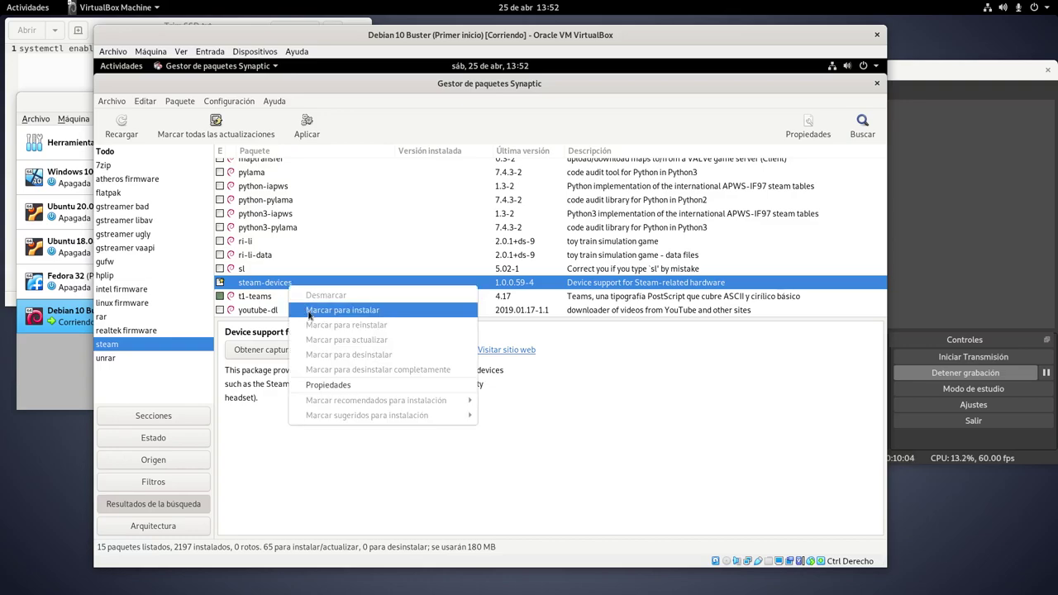
click(309, 314)
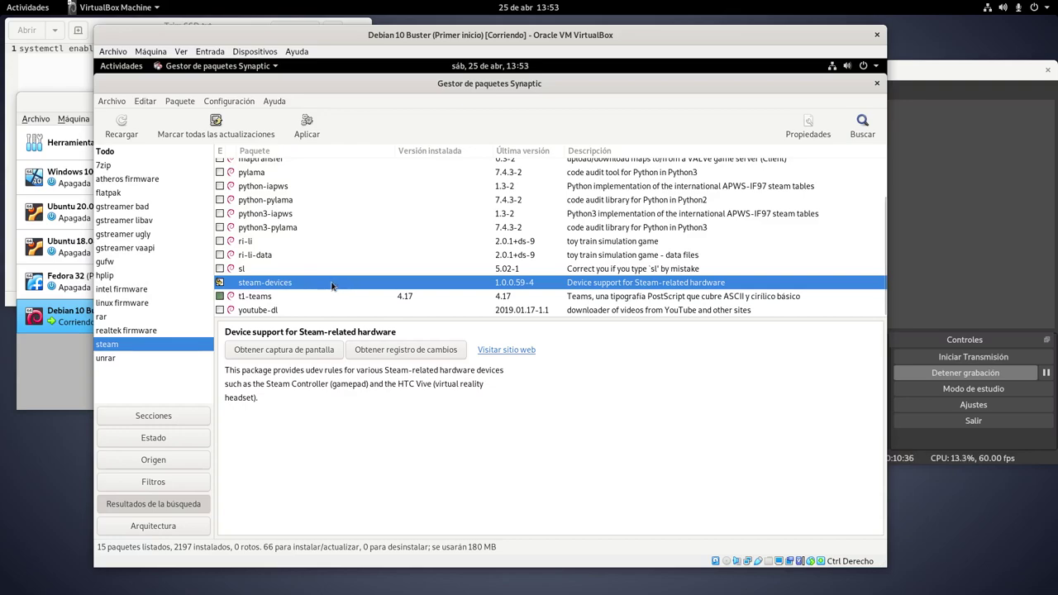
scroll(331, 286, up, 1)
scroll(332, 286, down, 1)
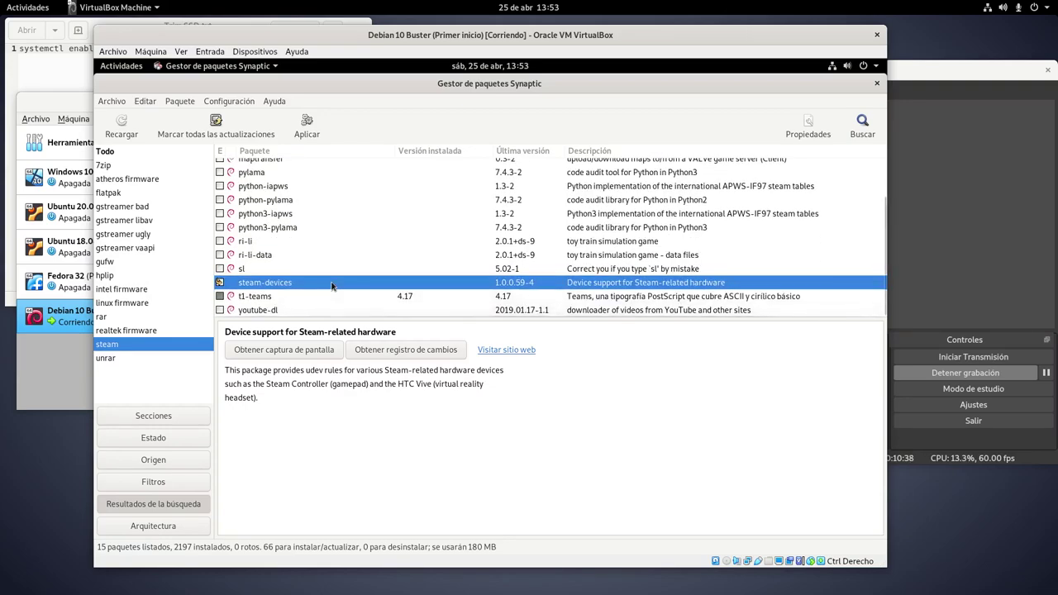
Apply the 66 marked packages, accept the Intel Pro Wireless licence, and close Synaptic
click(305, 126)
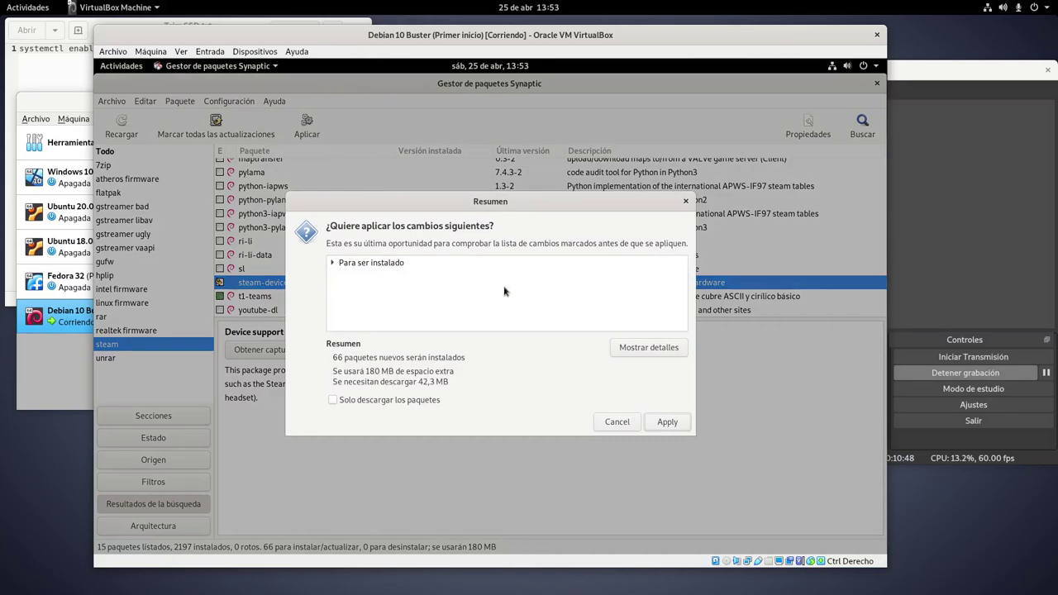
click(666, 423)
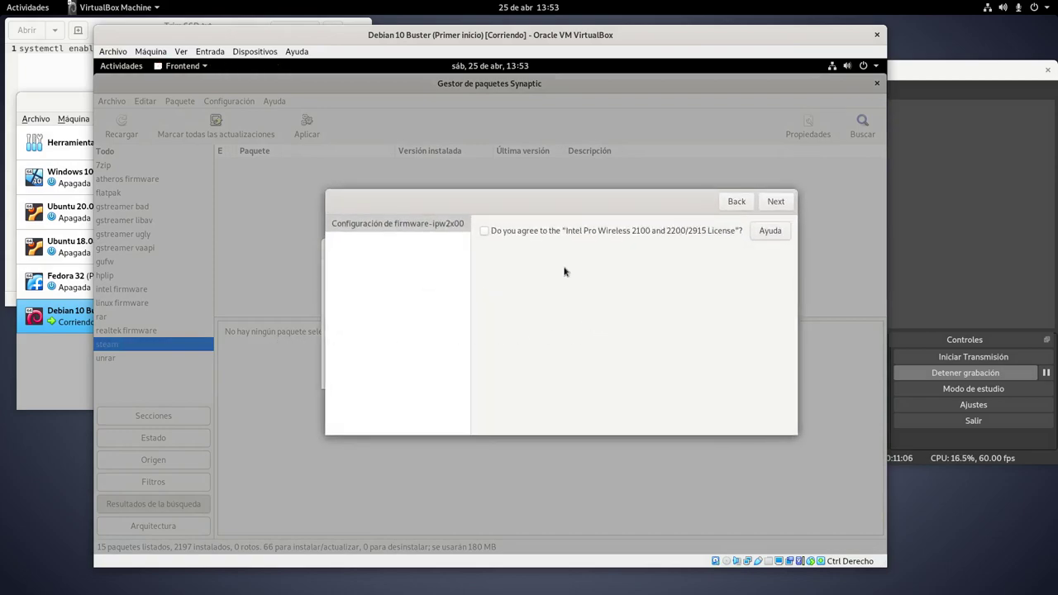
click(546, 231)
click(776, 202)
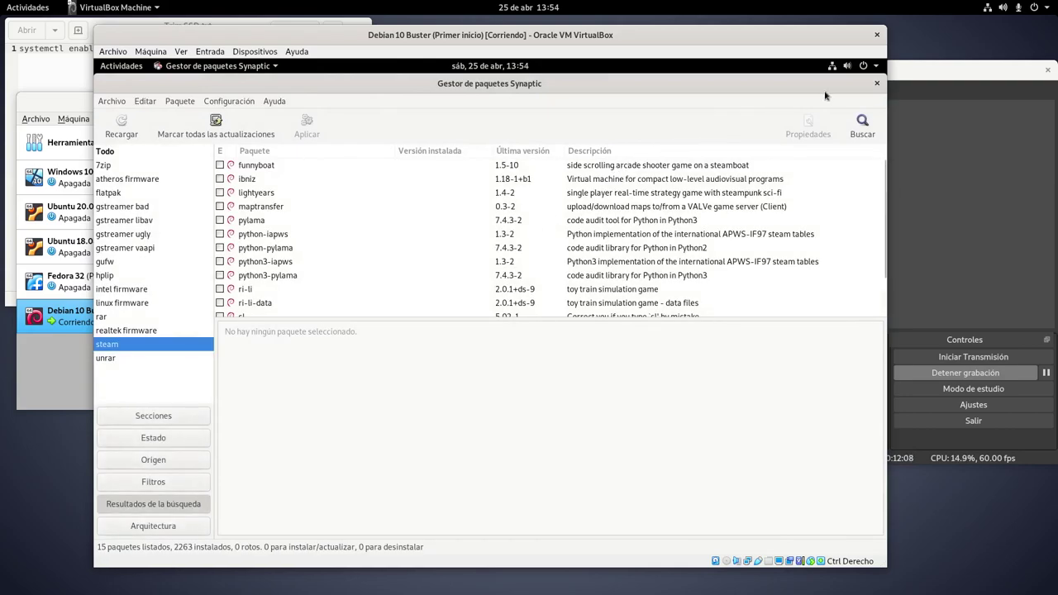
click(877, 82)
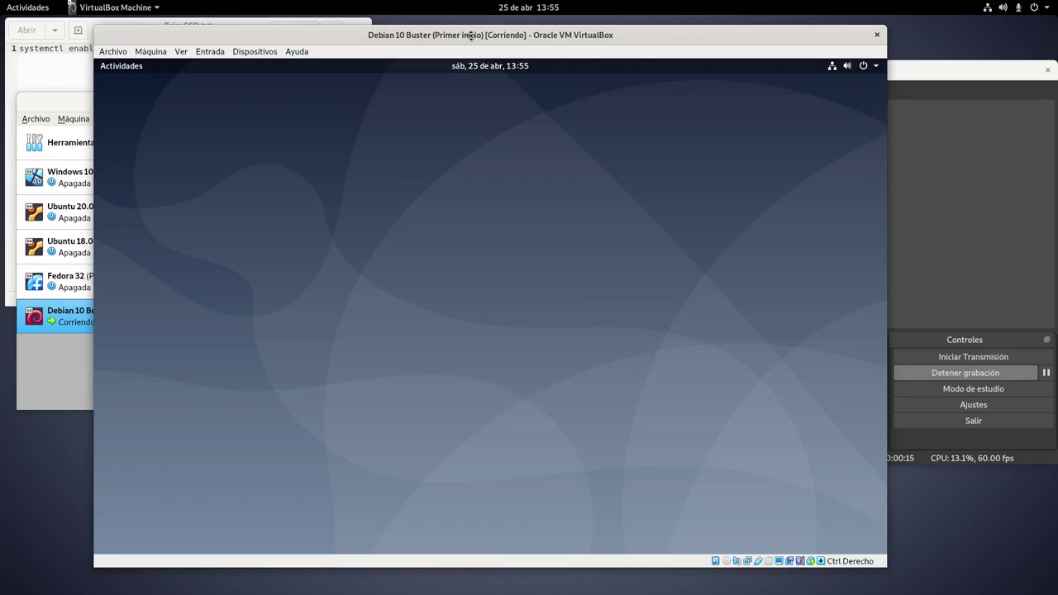
Launch Terminal by searching 'ter' in the Activities overview
drag(471, 34, 545, 31)
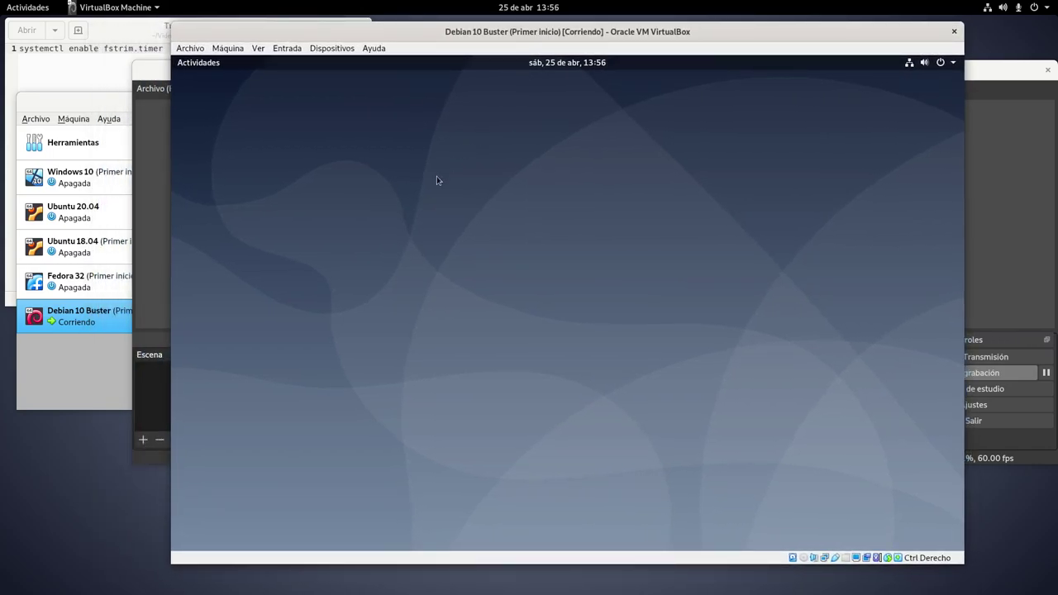
click(210, 68)
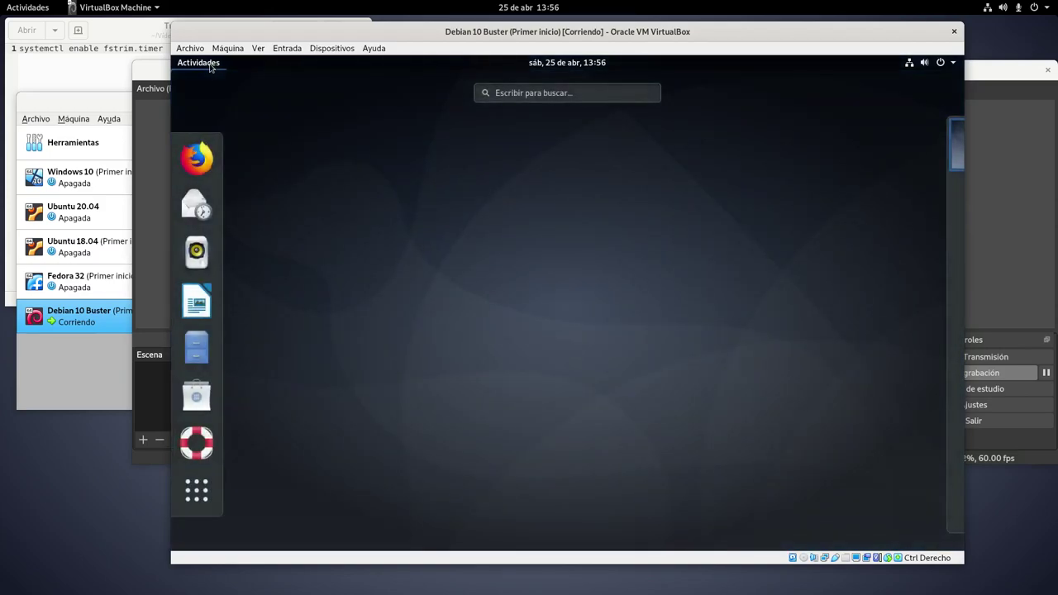
click(199, 493)
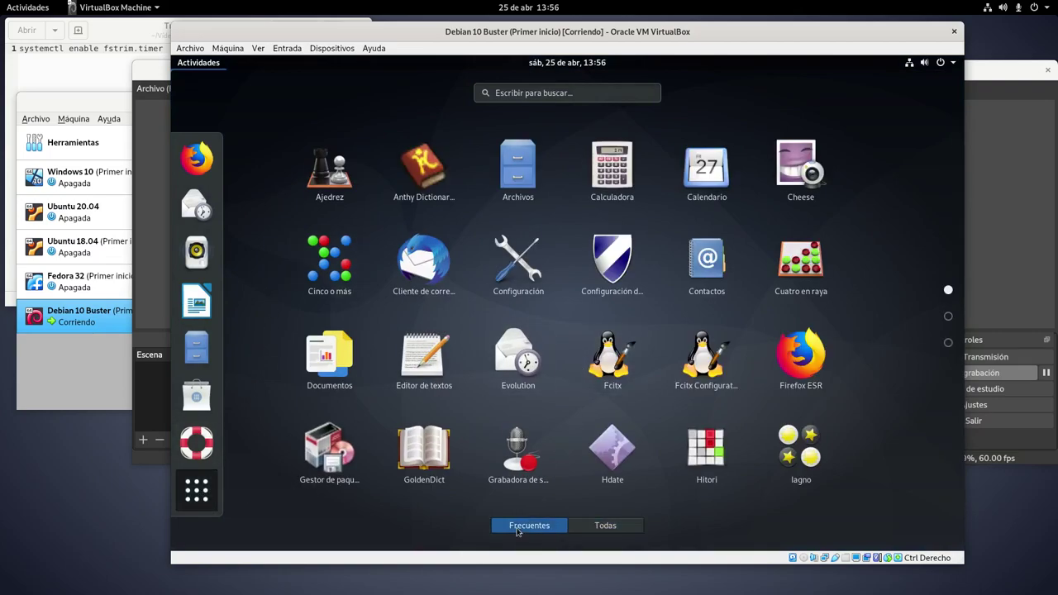
click(519, 529)
click(599, 526)
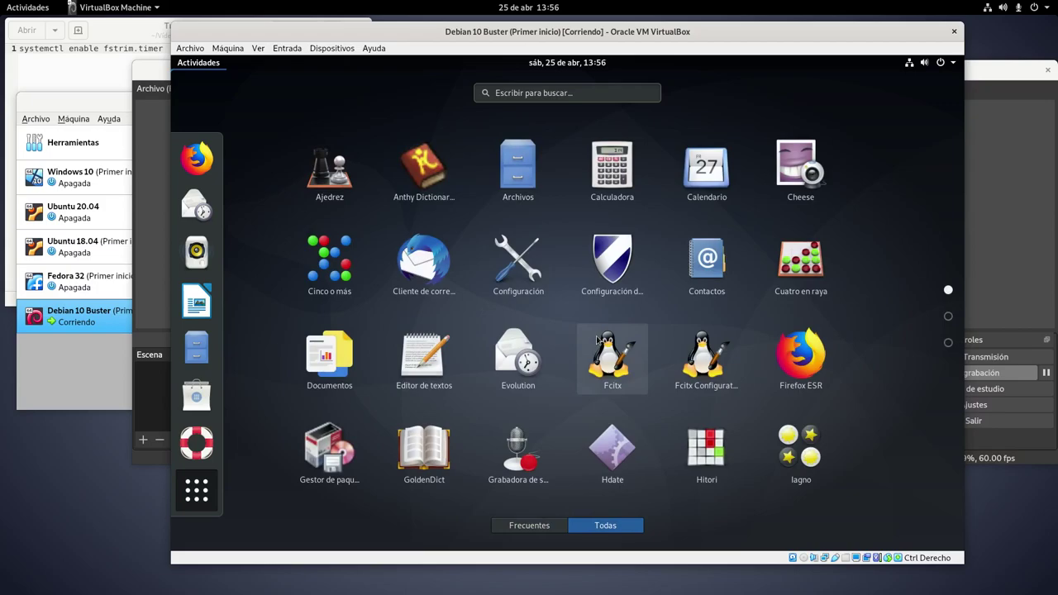
text(ter)
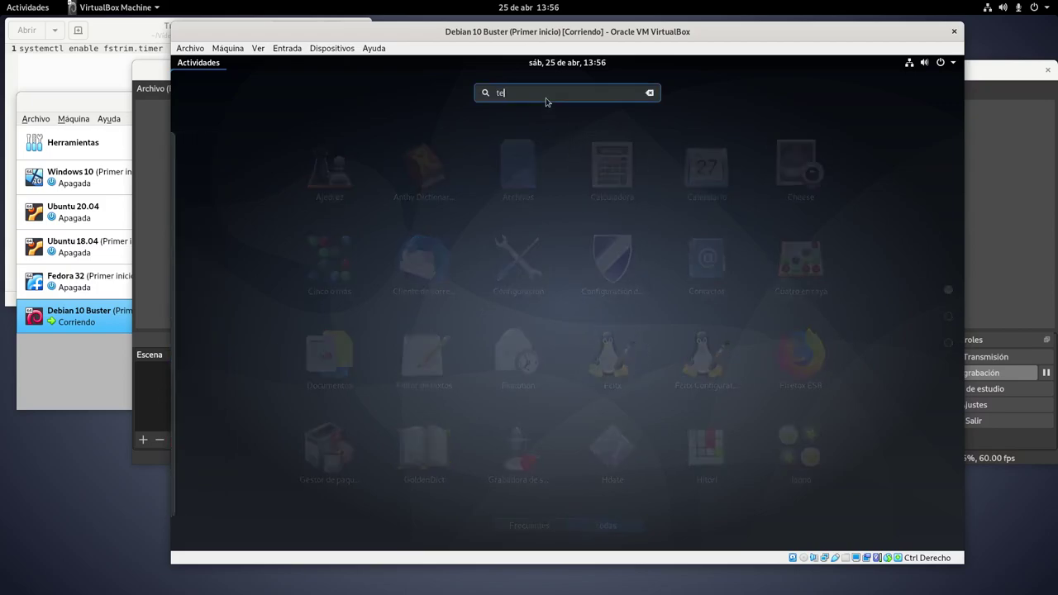
click(469, 132)
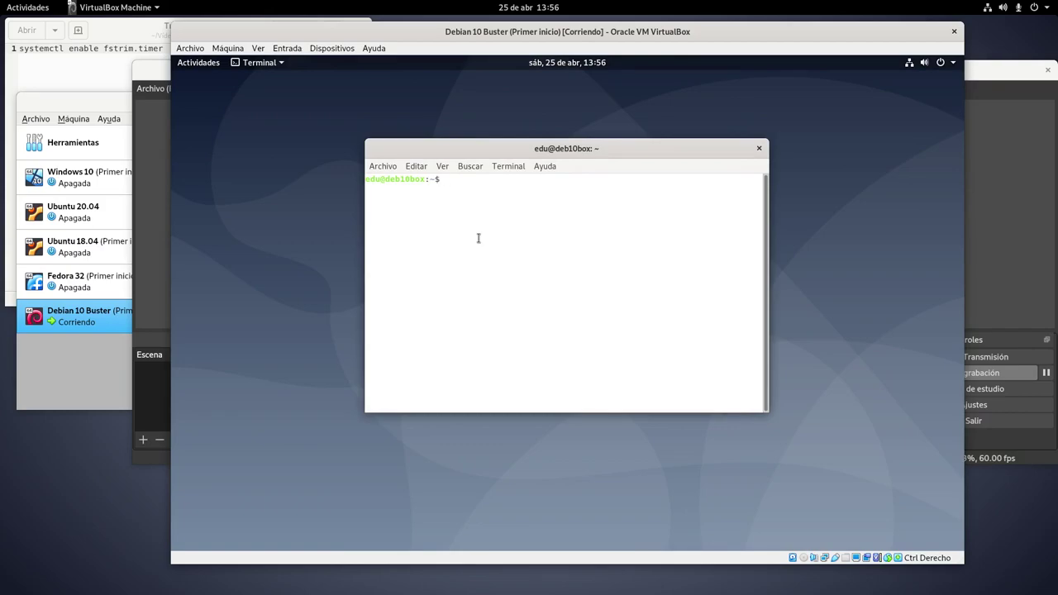
Run 'sudo systemctl enable fstrim.timer' and authenticate with the administrator password
text(sudo systemctl enable )
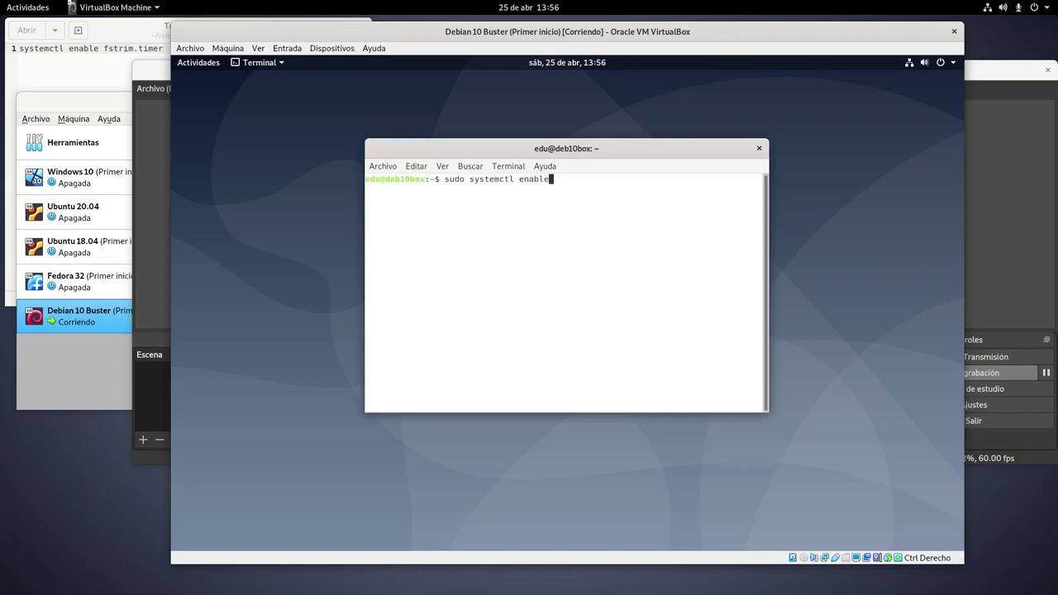
text(fstrim.timer)
key(Return)
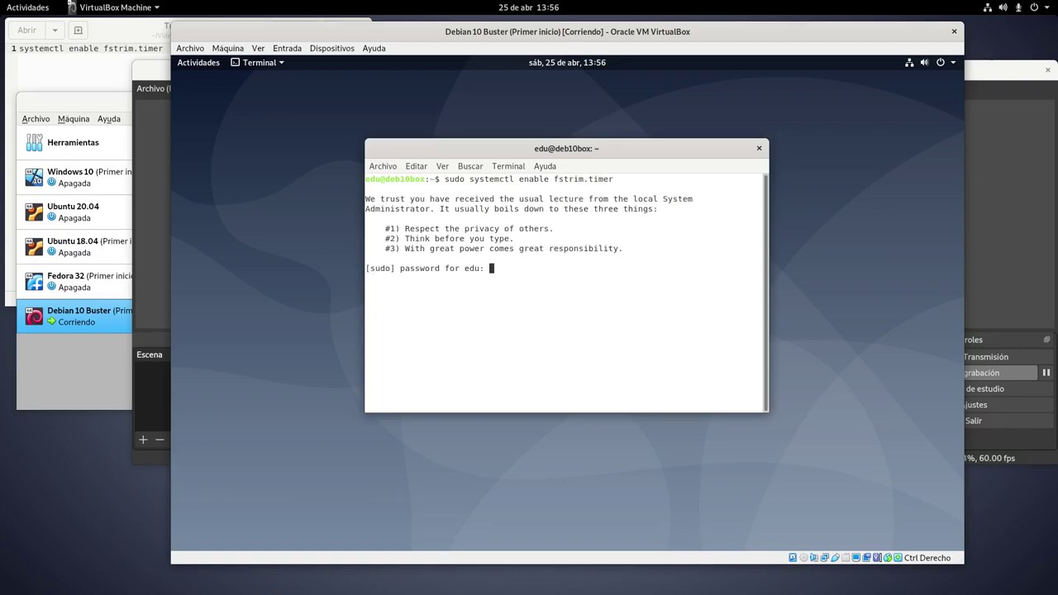
key(Return)
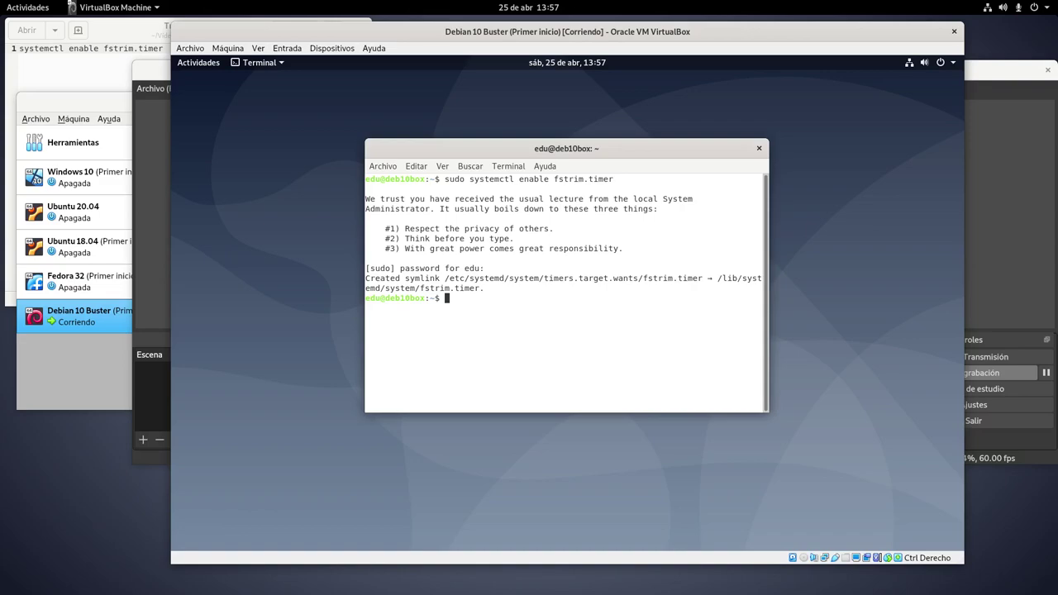
Start fstrim.timer by changing the recalled command to 'start', then type exit
key(Up)
key(Left)
key(Left)
key(Left)
key(Left)
key(Left)
key(Left)
key(Left)
key(Left)
key(Left)
key(Left)
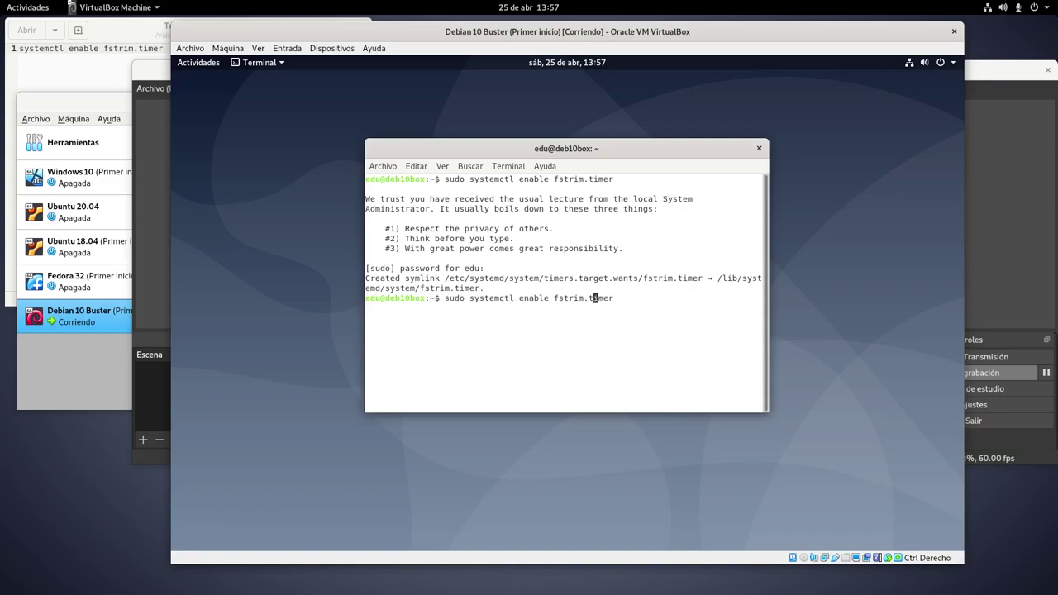
key(Left)
key(Left)
key(Left)
key(BackSpace)
key(BackSpace)
key(BackSpace)
key(BackSpace)
key(BackSpace)
key(BackSpace)
text(start)
key(Return)
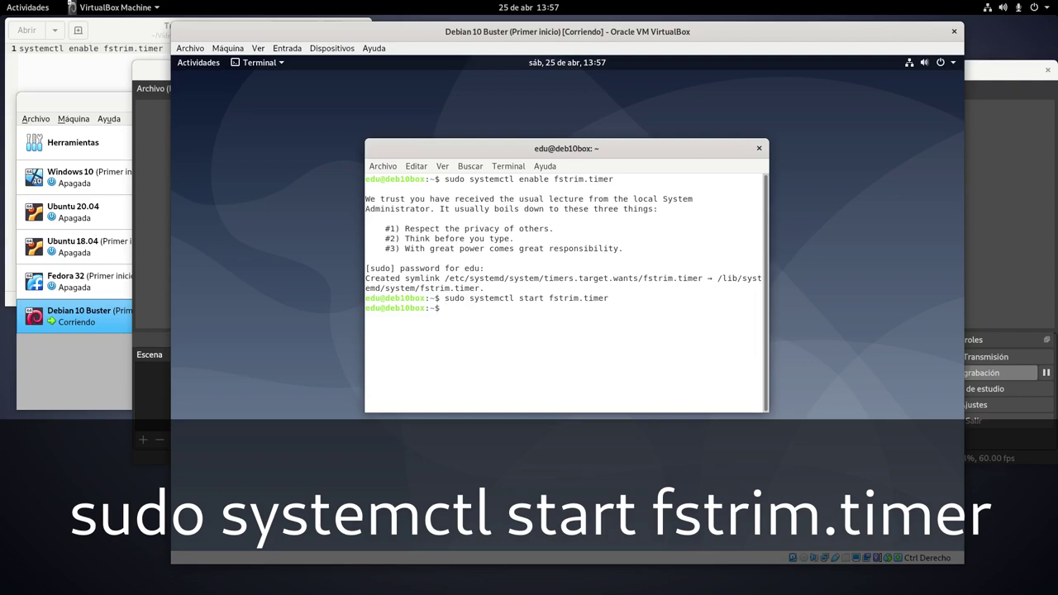
text(exit)
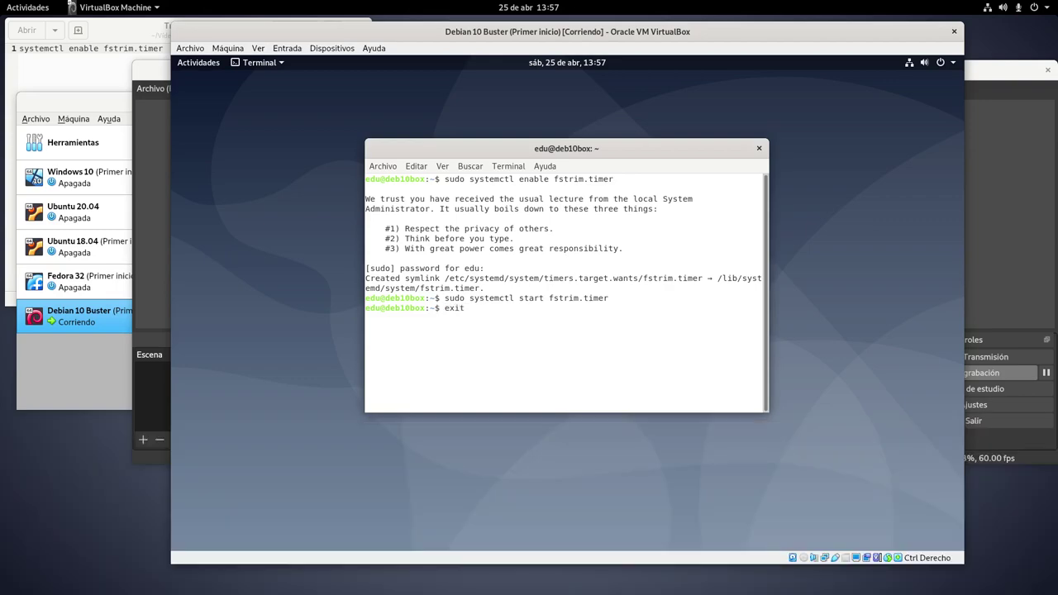
Close the terminal and reboot the Debian guest with Reiniciar, booting the default GRUB entry
key(Return)
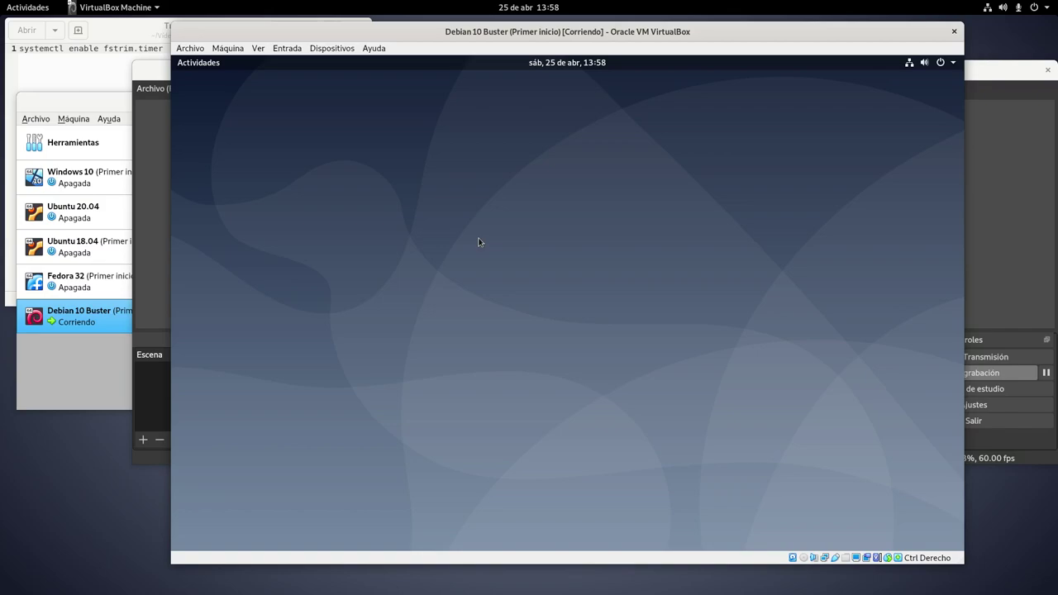
click(953, 64)
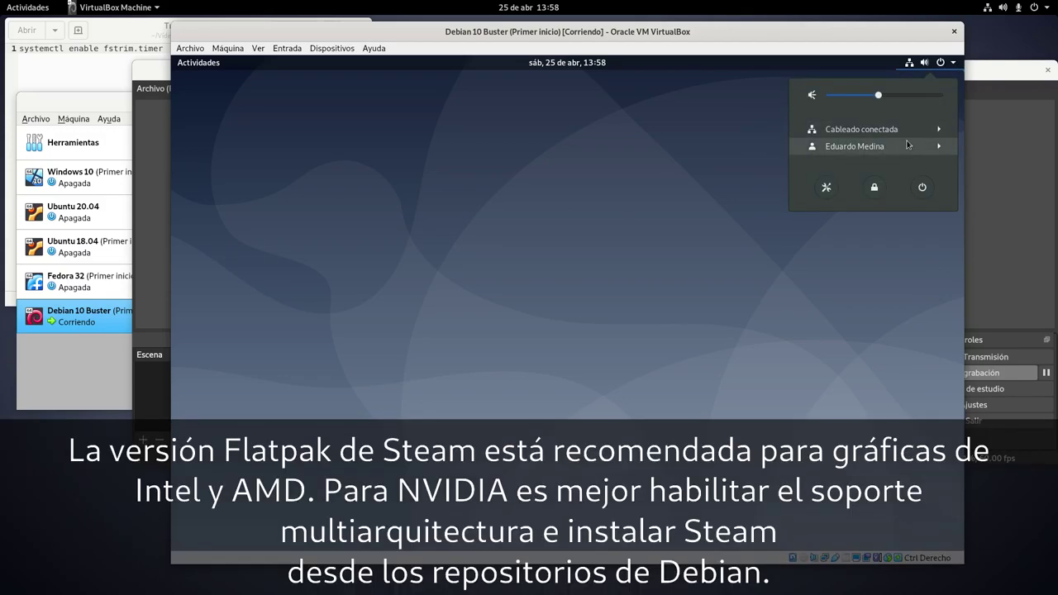
click(908, 146)
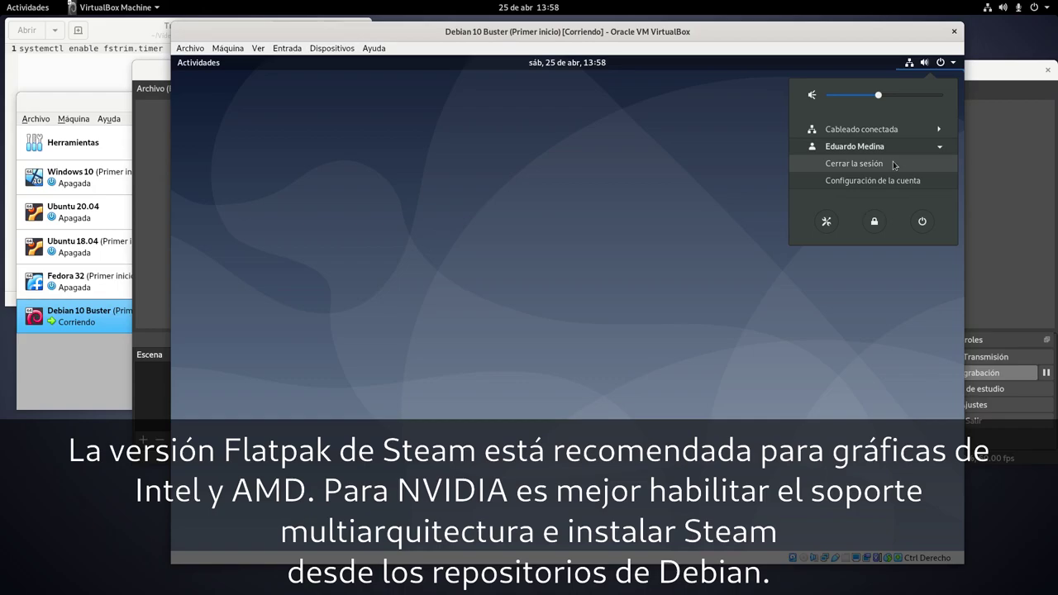
click(917, 222)
click(575, 342)
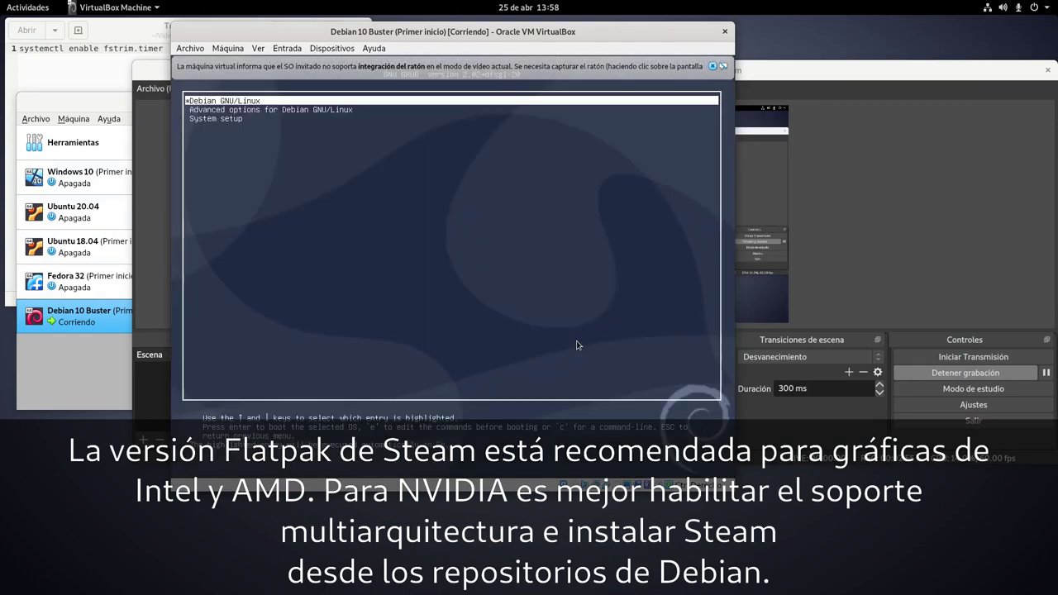
key(Return)
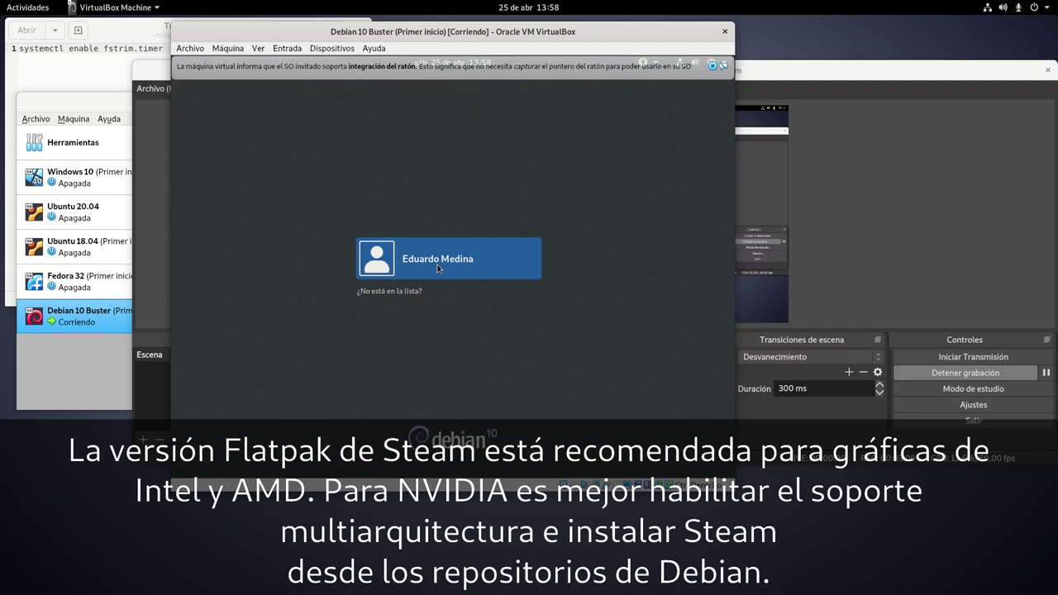
Log in with the account password, dismiss the VirtualBox notice, and launch Firefox ESR
click(438, 259)
text(••••••)
key(Return)
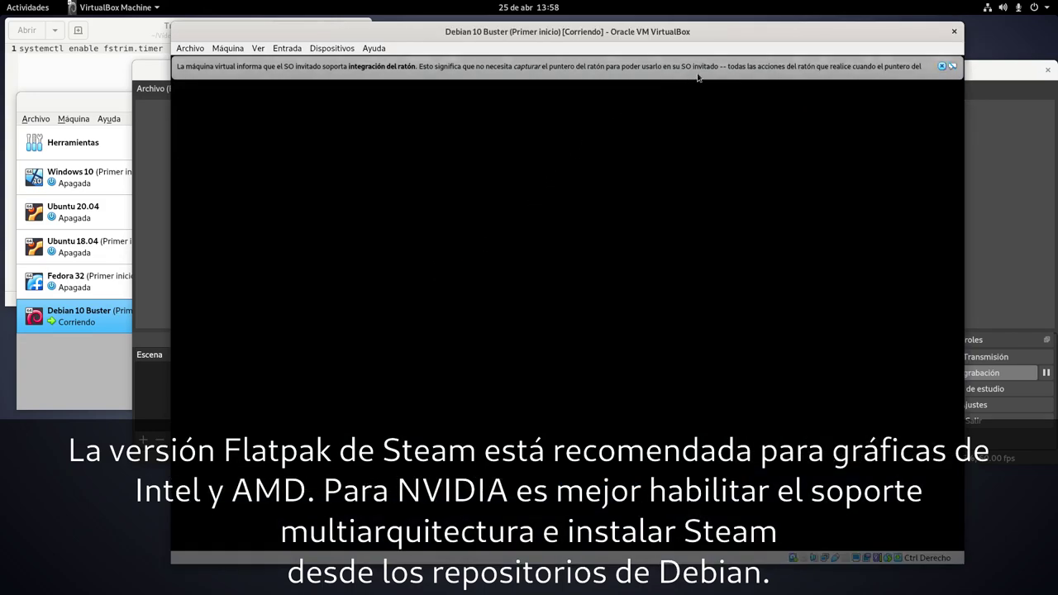
click(941, 67)
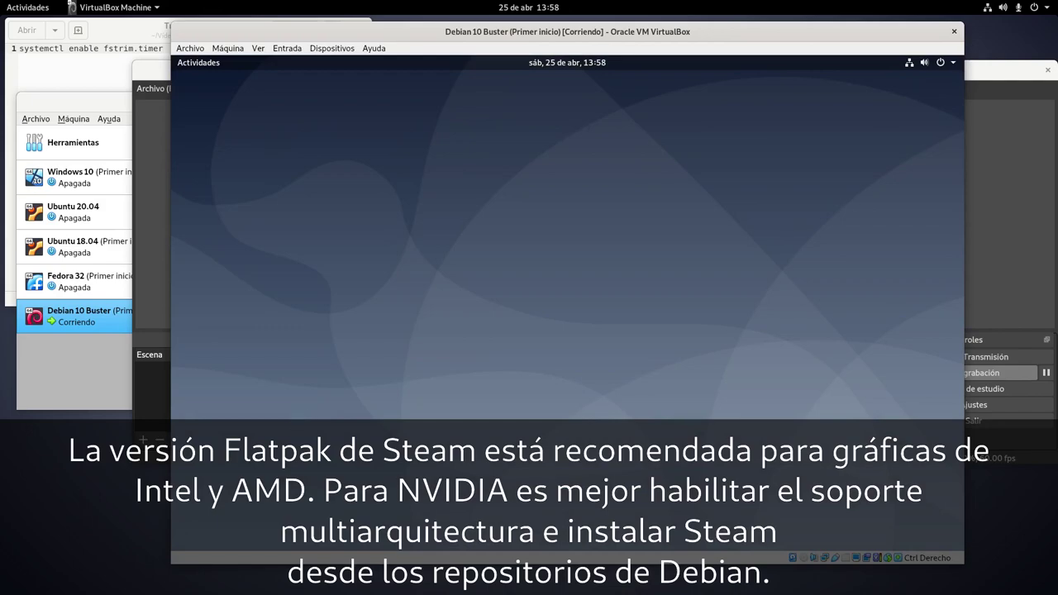
click(202, 69)
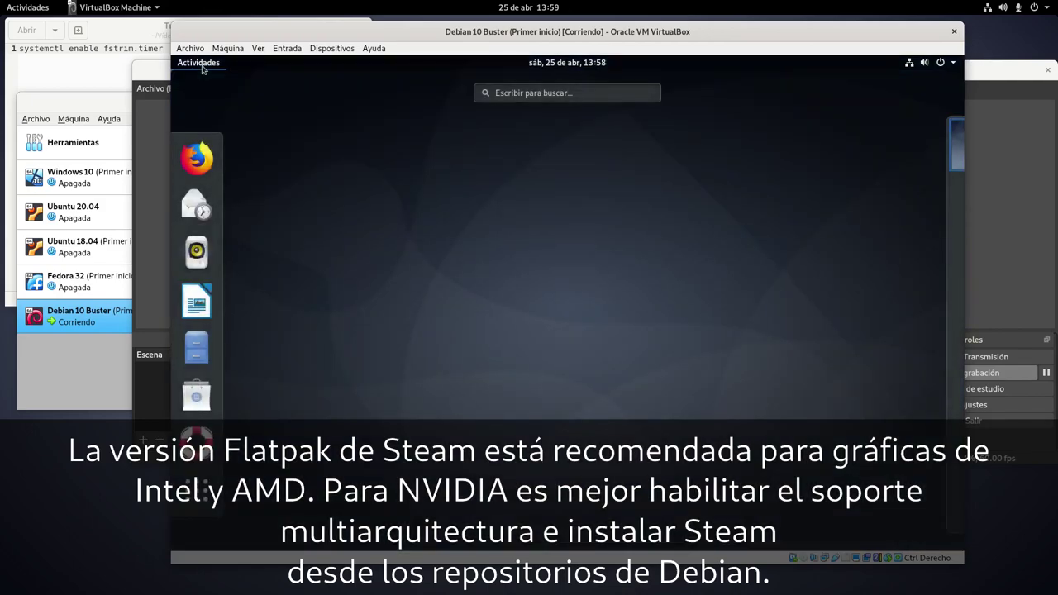
click(195, 158)
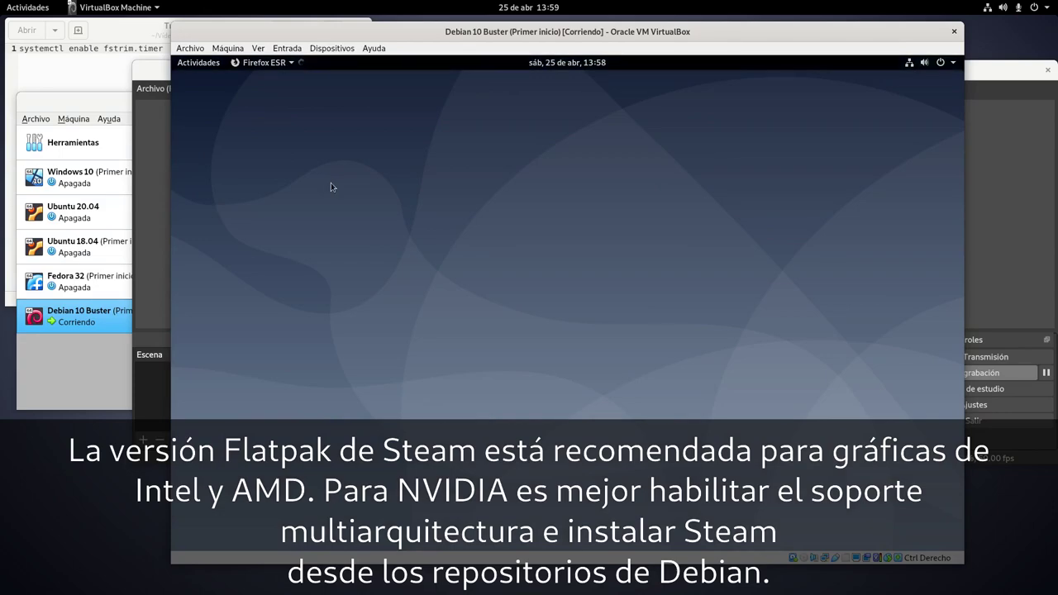
text(ww)
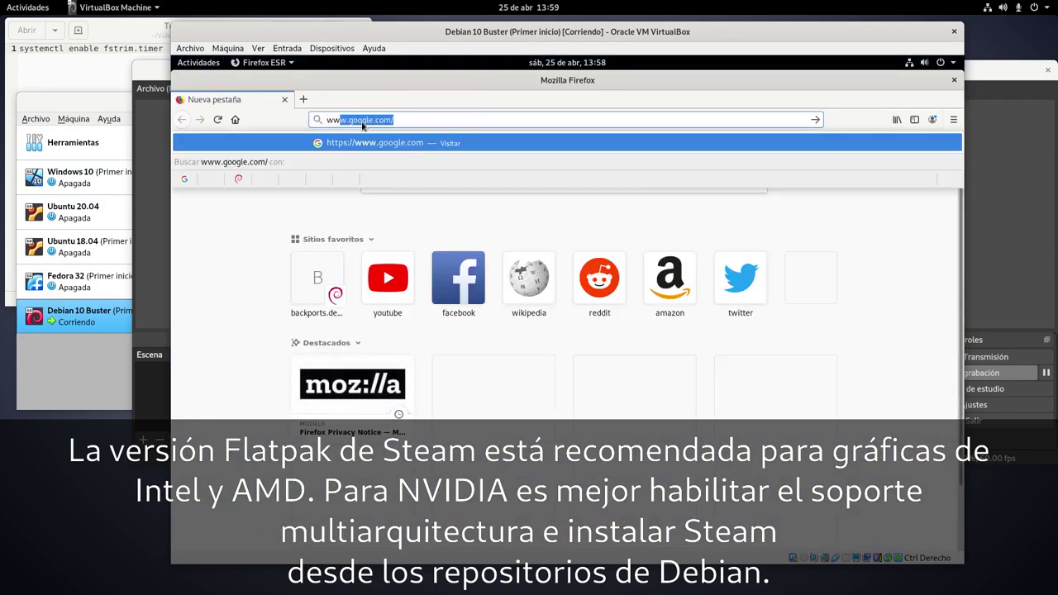
text(w.flathub.org)
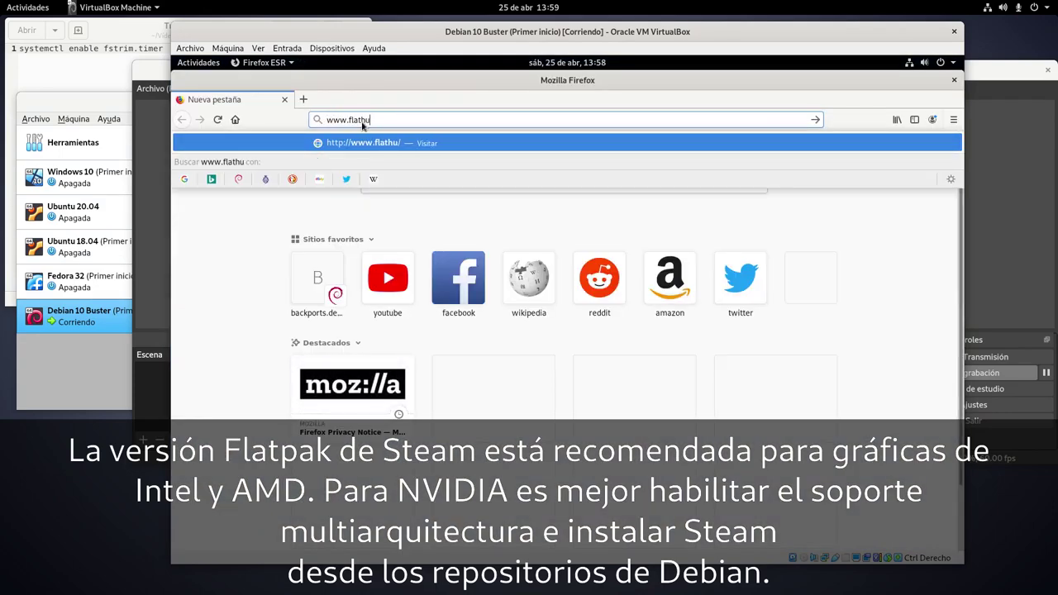
key(Return)
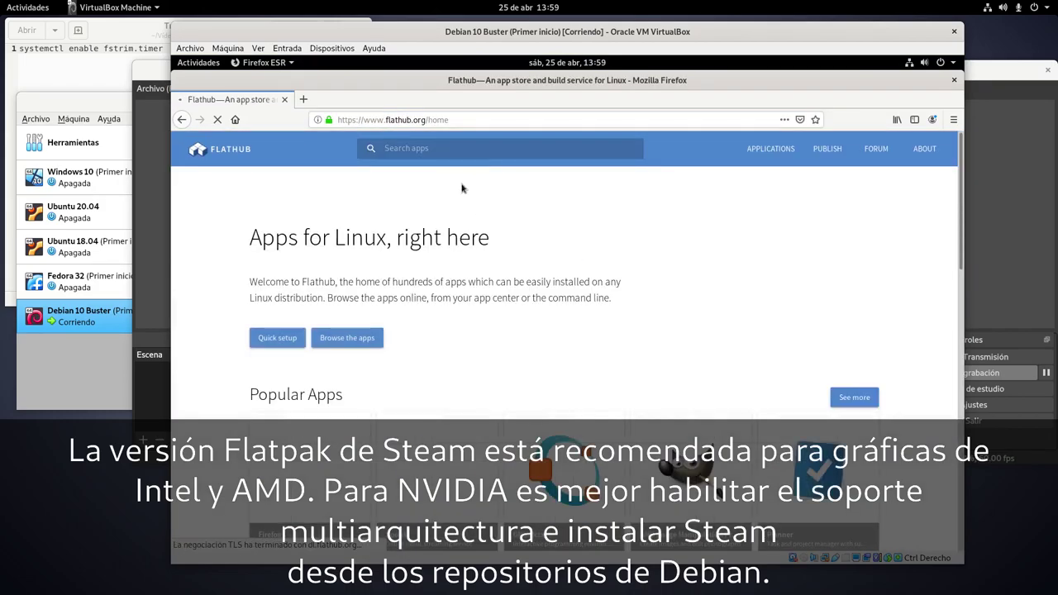
click(454, 152)
text(steam)
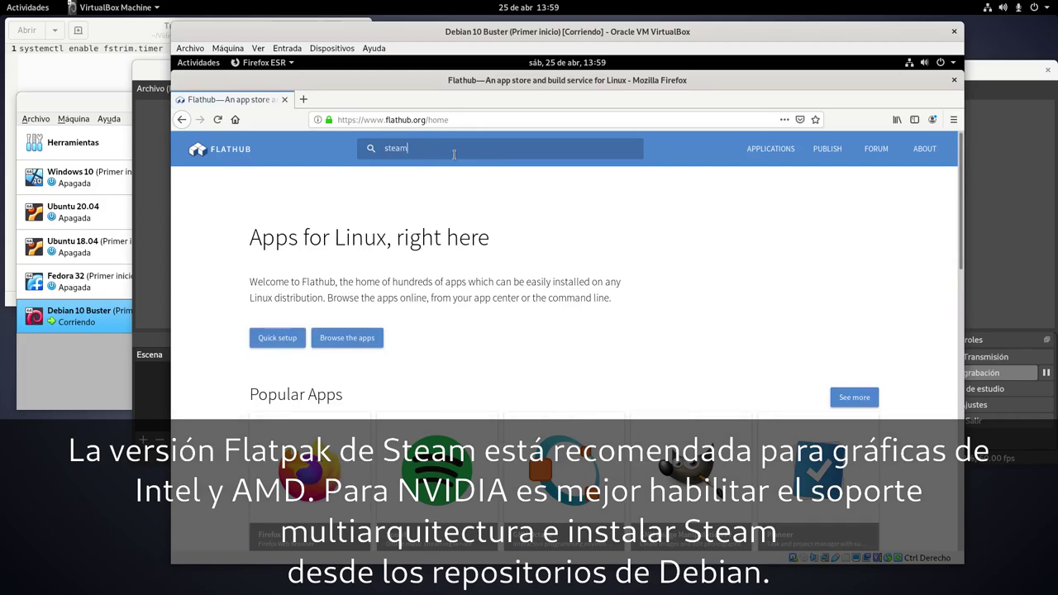
key(Return)
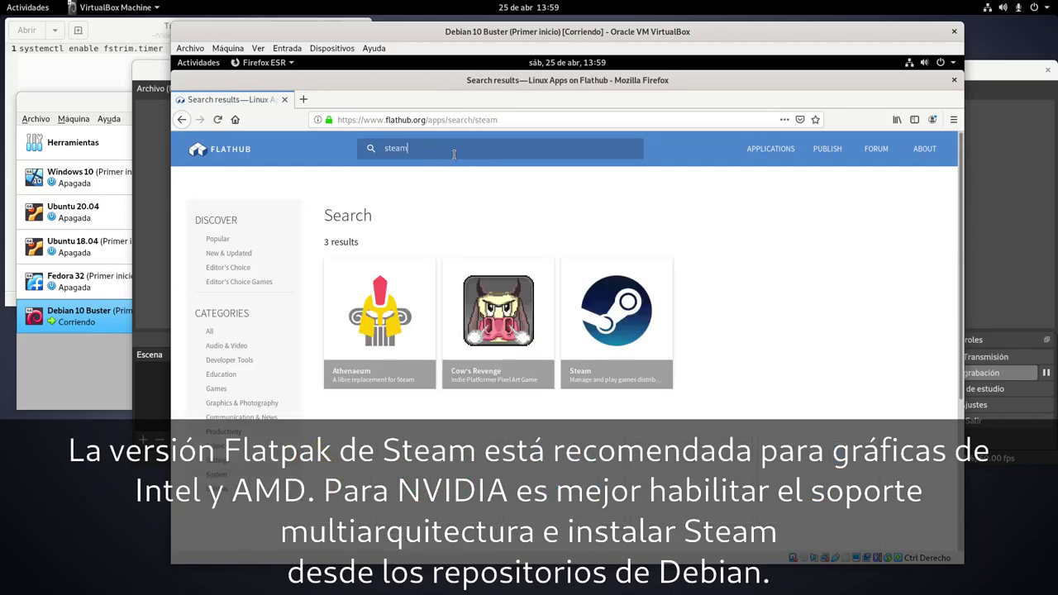
click(596, 292)
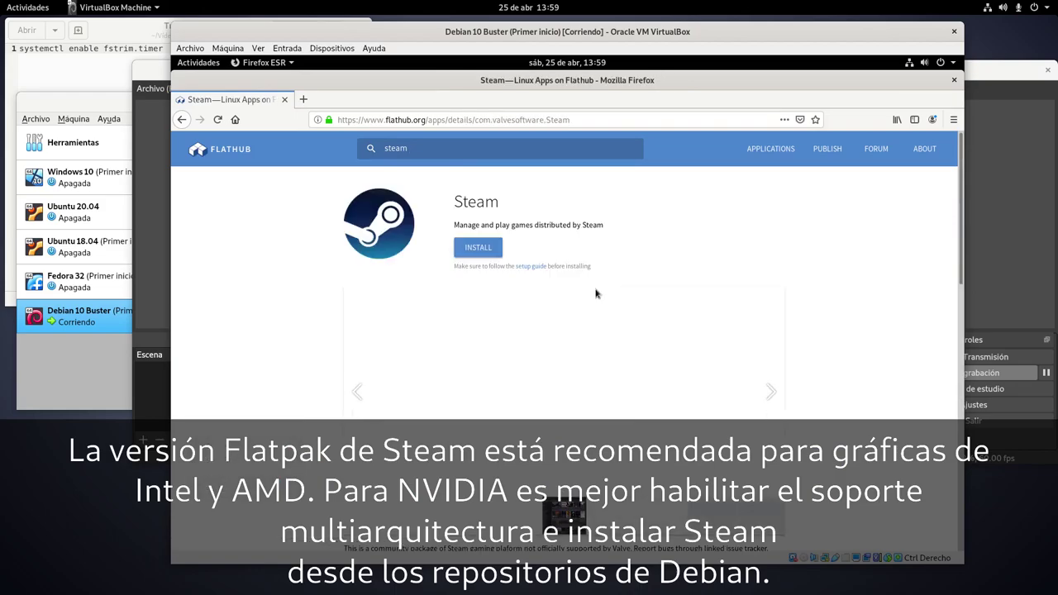
Install Steam from Flathub, opening com.valvesoftware.Steam.flatpakref with Instalar software
click(469, 251)
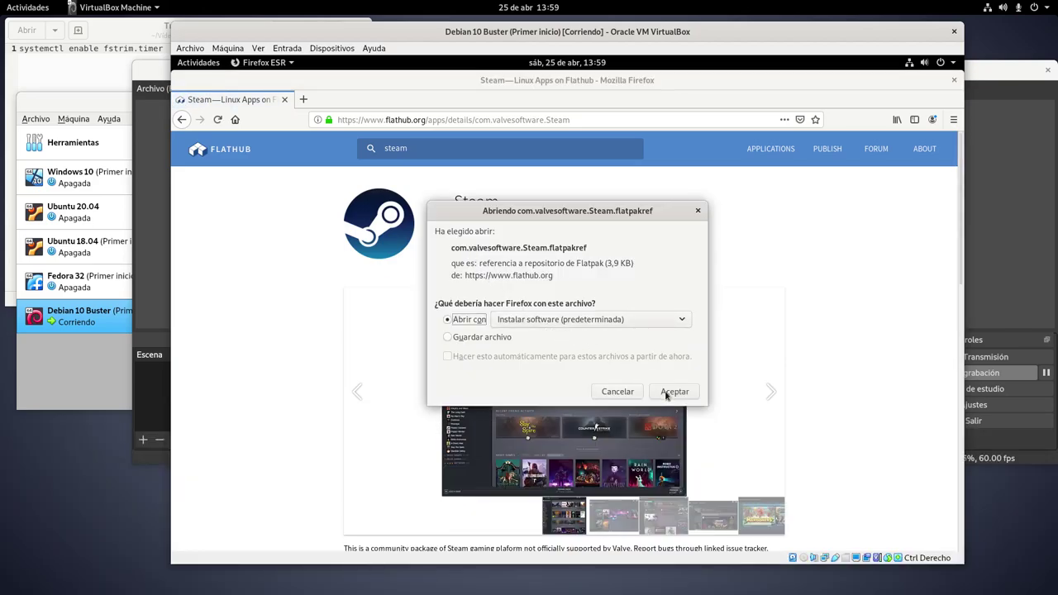
click(666, 394)
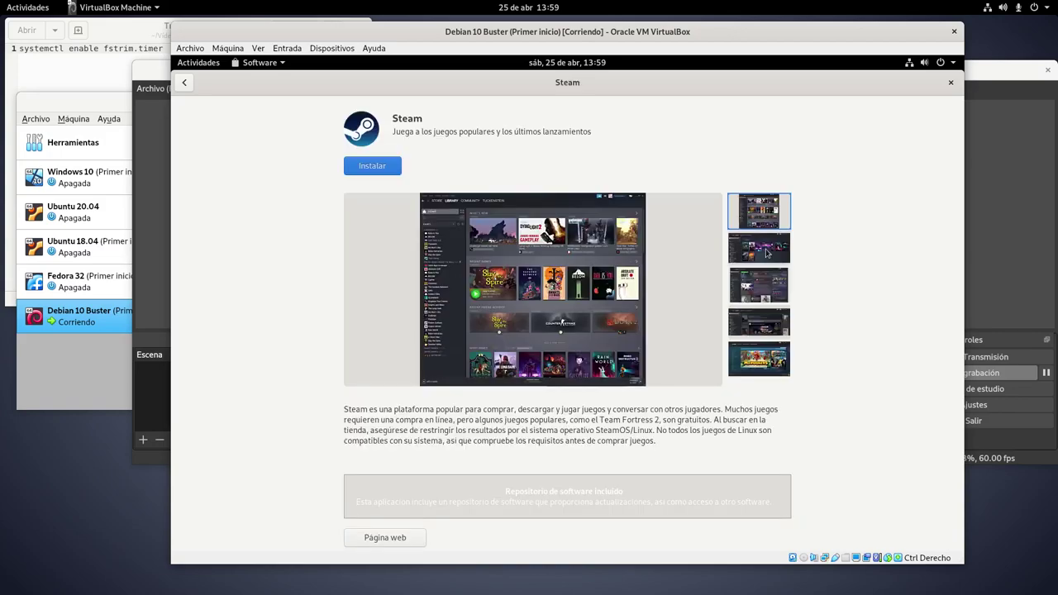
Install the Steam Flatpak from Flathub, authorizing it with the user password
click(392, 167)
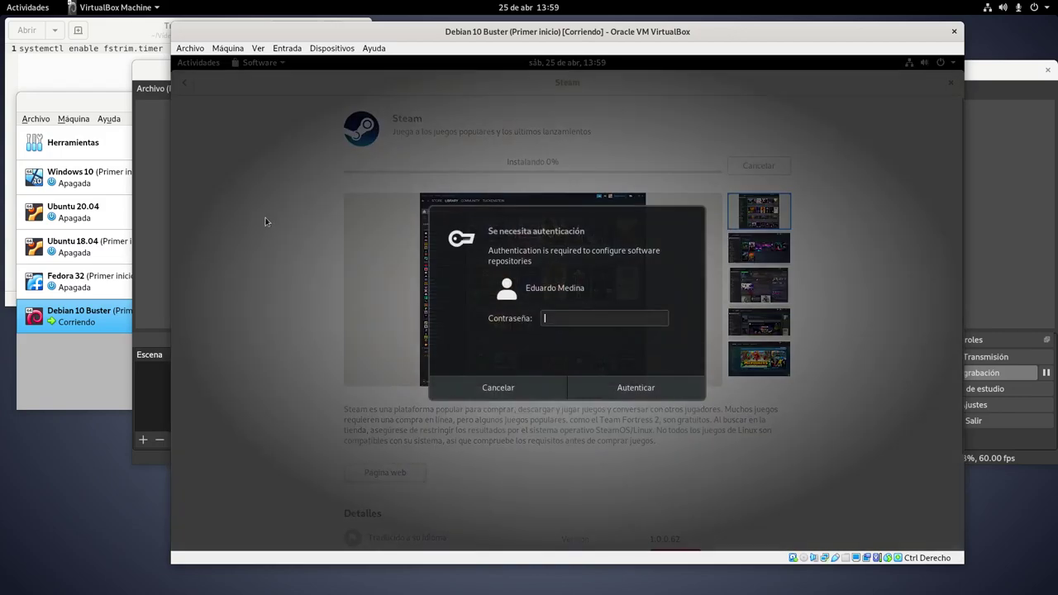
text(******)
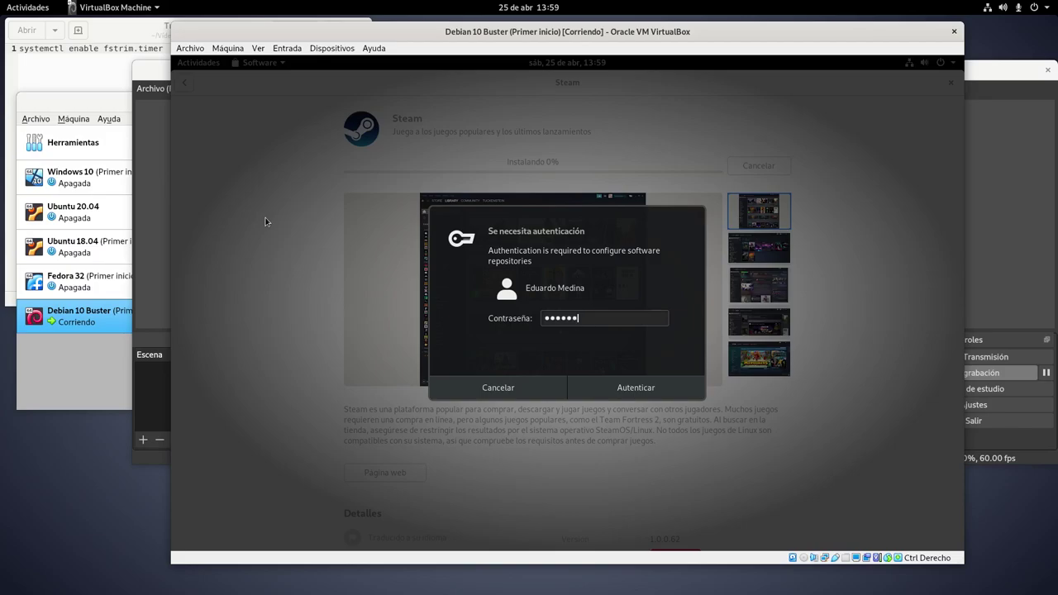
key(Return)
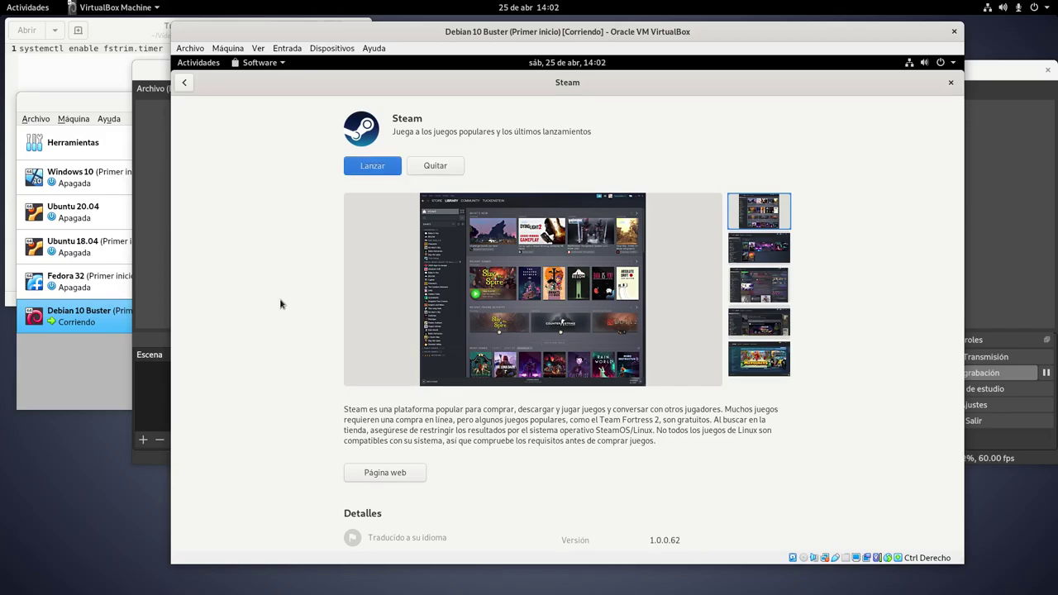
Launch the newly installed Steam and dismiss its missing 32-bit libraries error
click(374, 167)
click(201, 69)
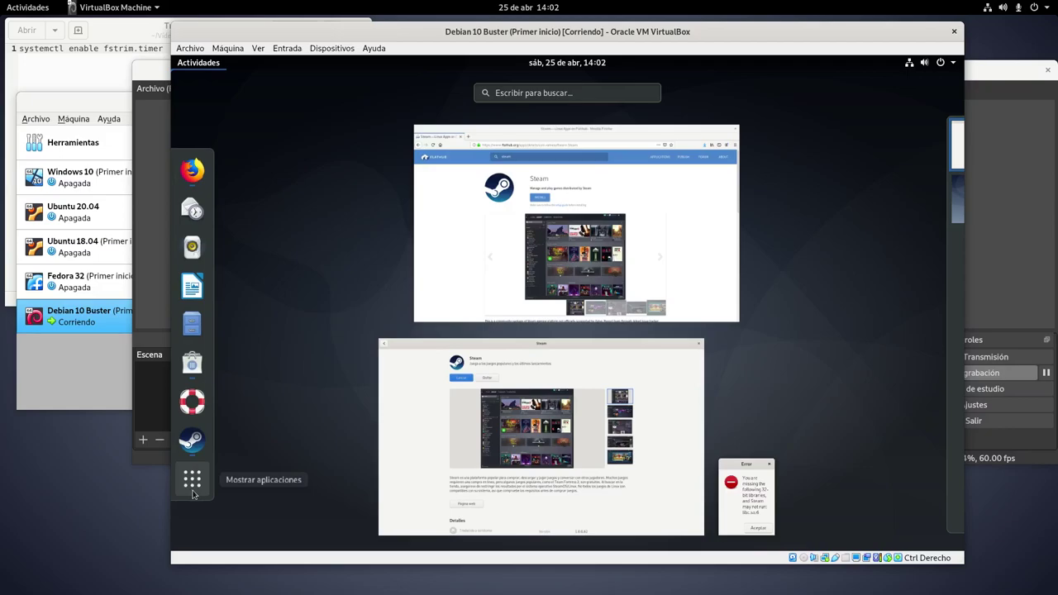
click(747, 496)
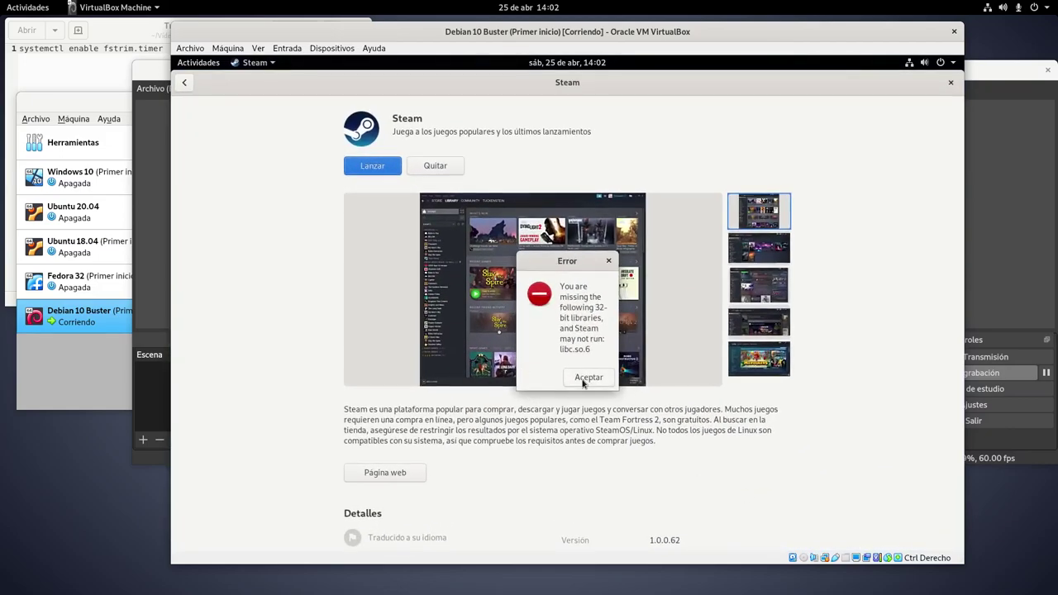
click(585, 378)
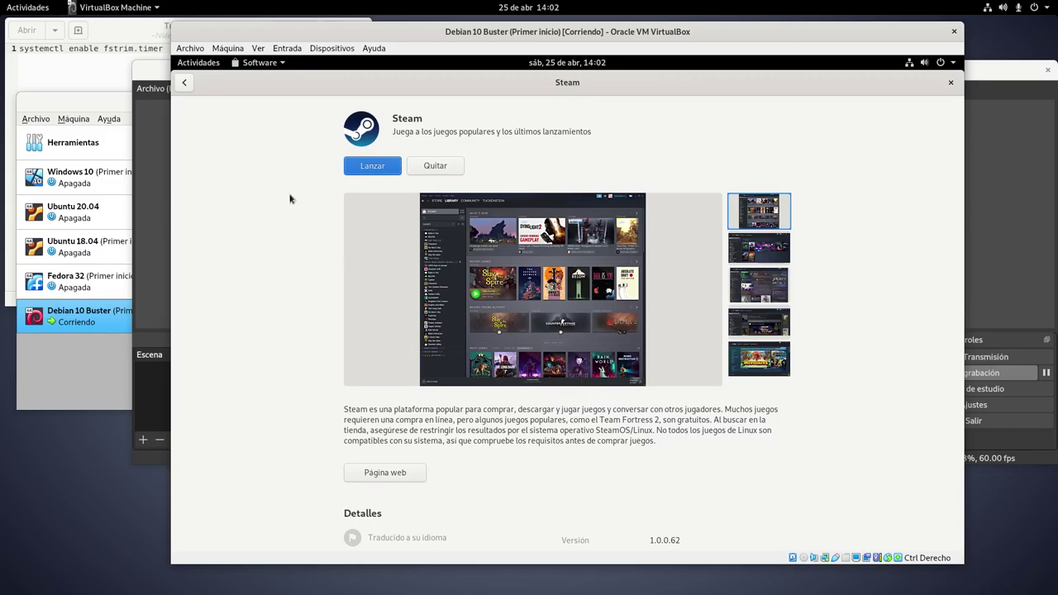
Open a Terminal by searching 'ter' in Activities and bring its window to the front
click(202, 66)
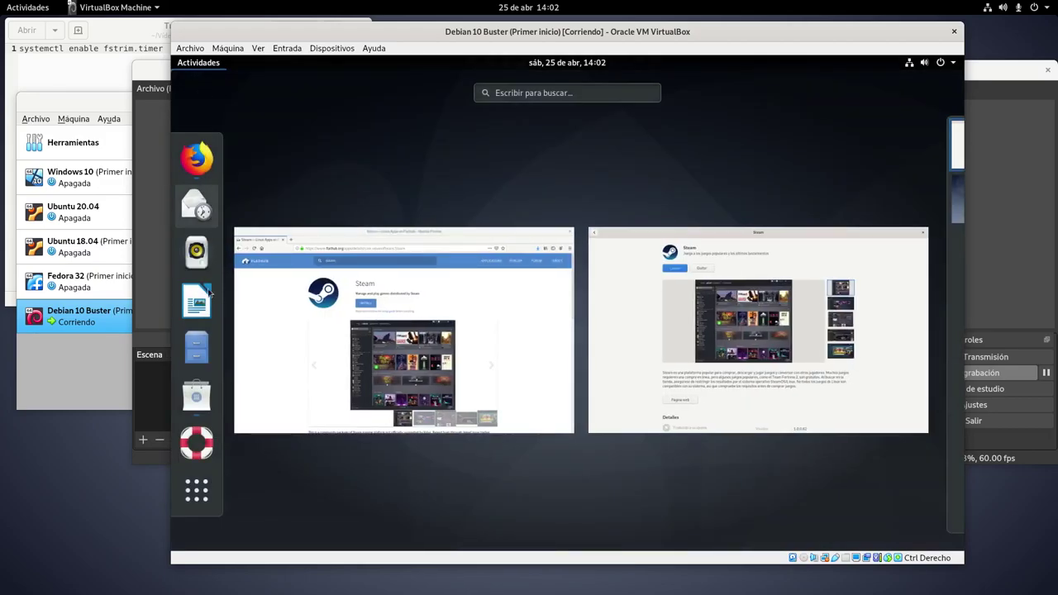
click(197, 489)
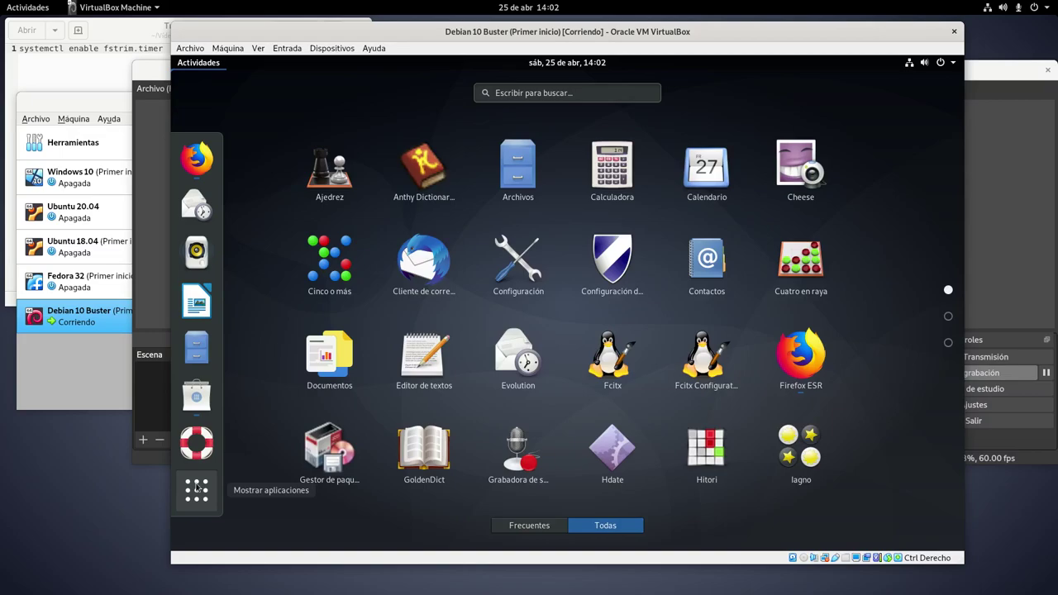
text(ter)
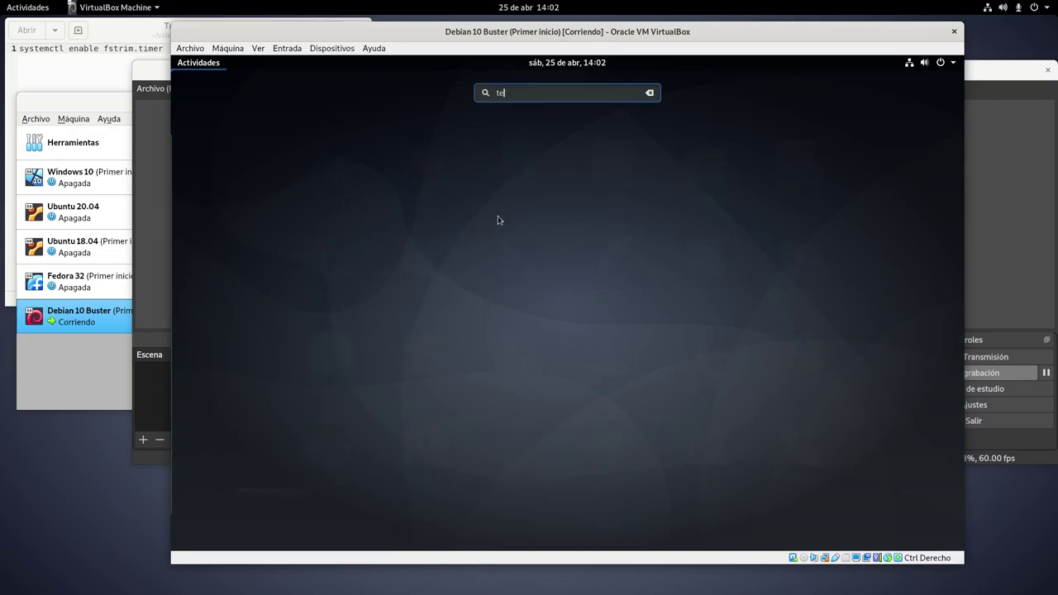
click(496, 171)
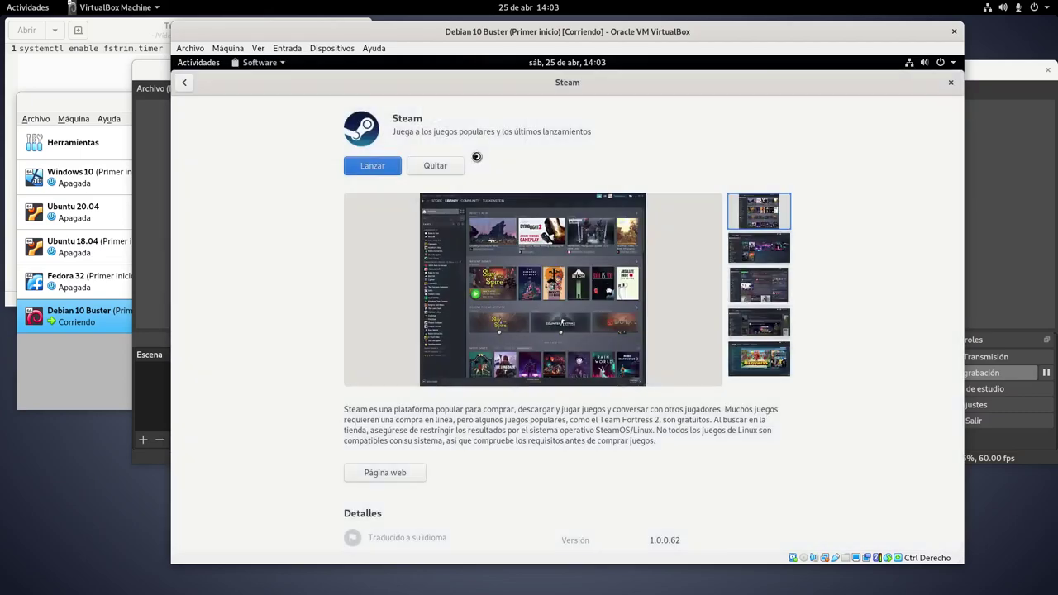
click(933, 100)
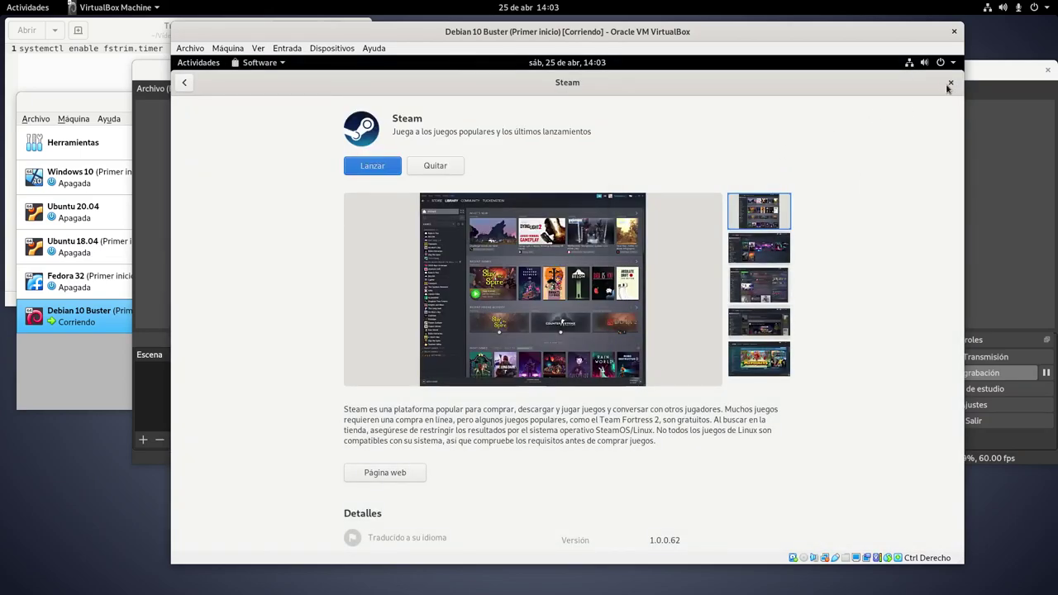
click(217, 64)
click(450, 379)
click(212, 69)
click(733, 358)
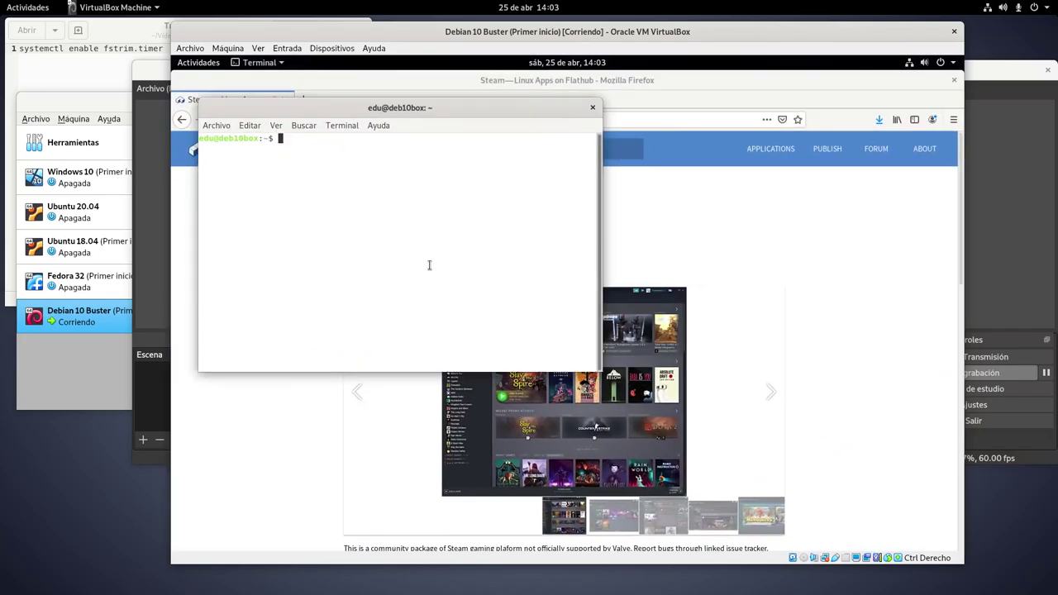
Close the Firefox Flathub page and run 'flatpak update', which finds nothing to update
click(955, 81)
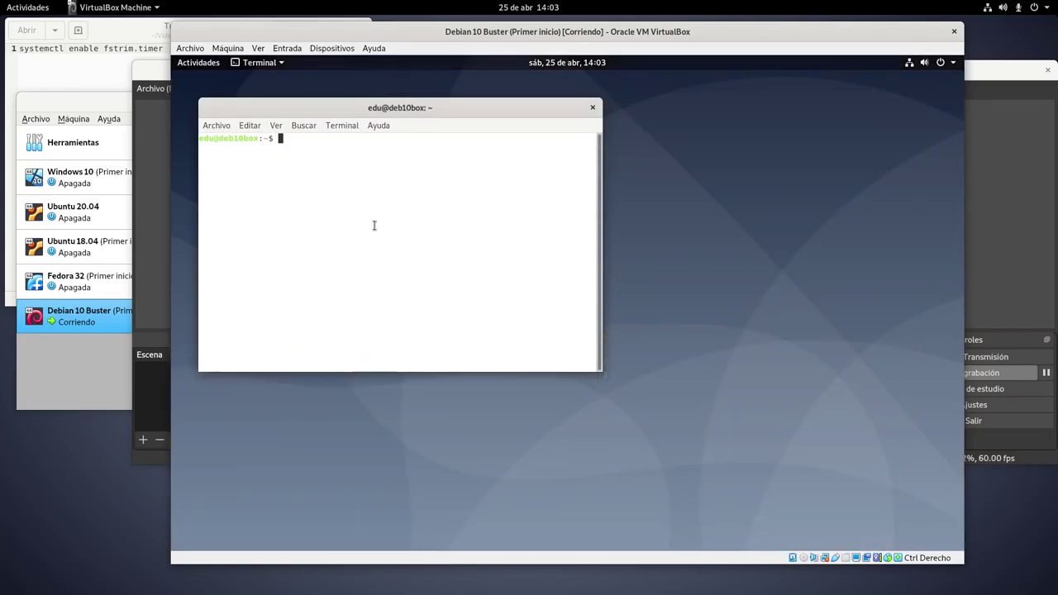
text(flatpak update)
key(Return)
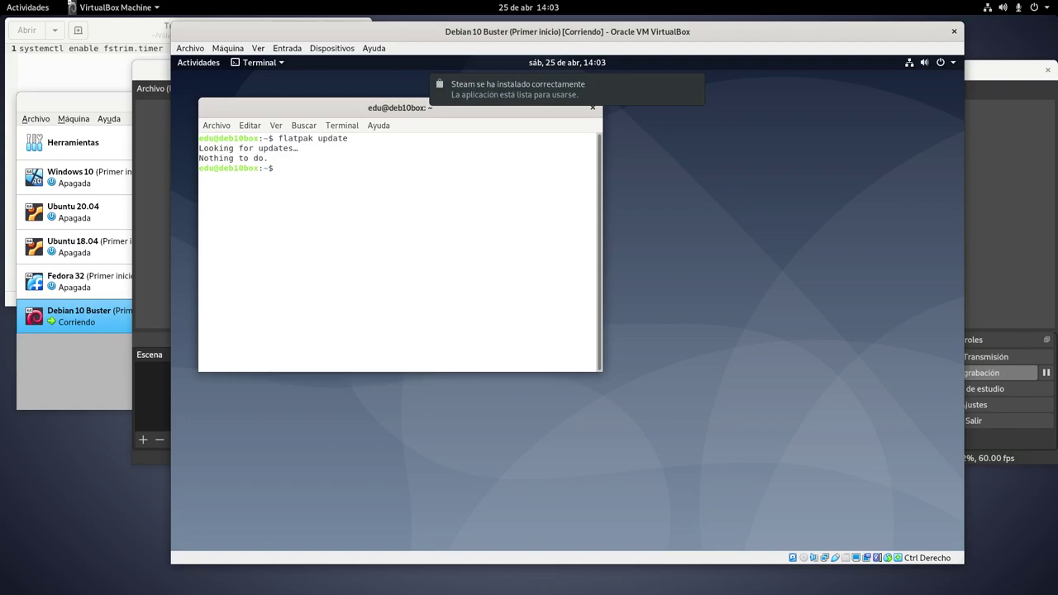
Launch Steam by searching 'ste' in the Activities applications view
click(204, 66)
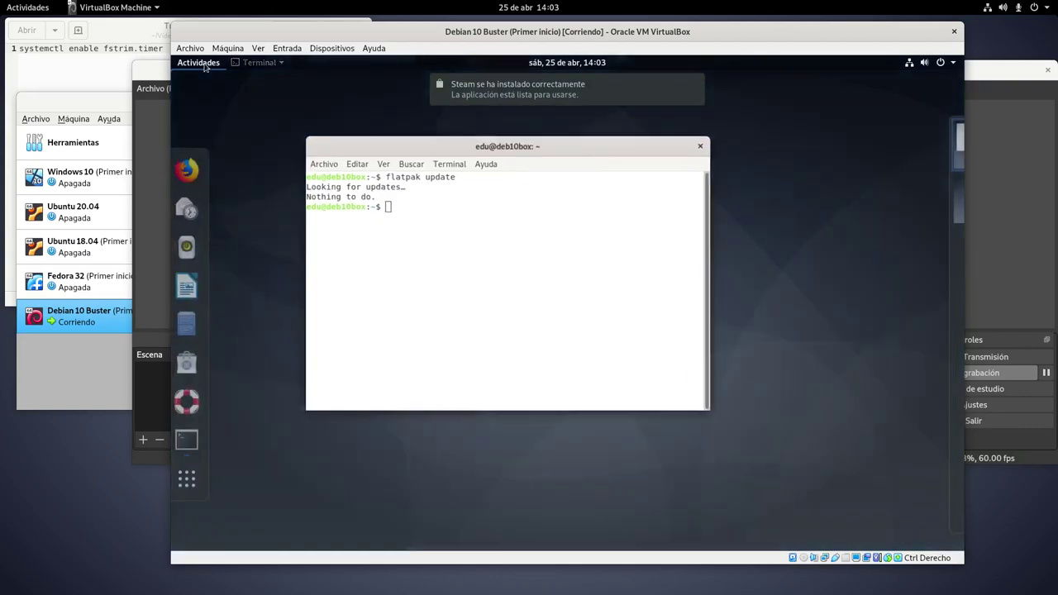
click(191, 480)
text(ste)
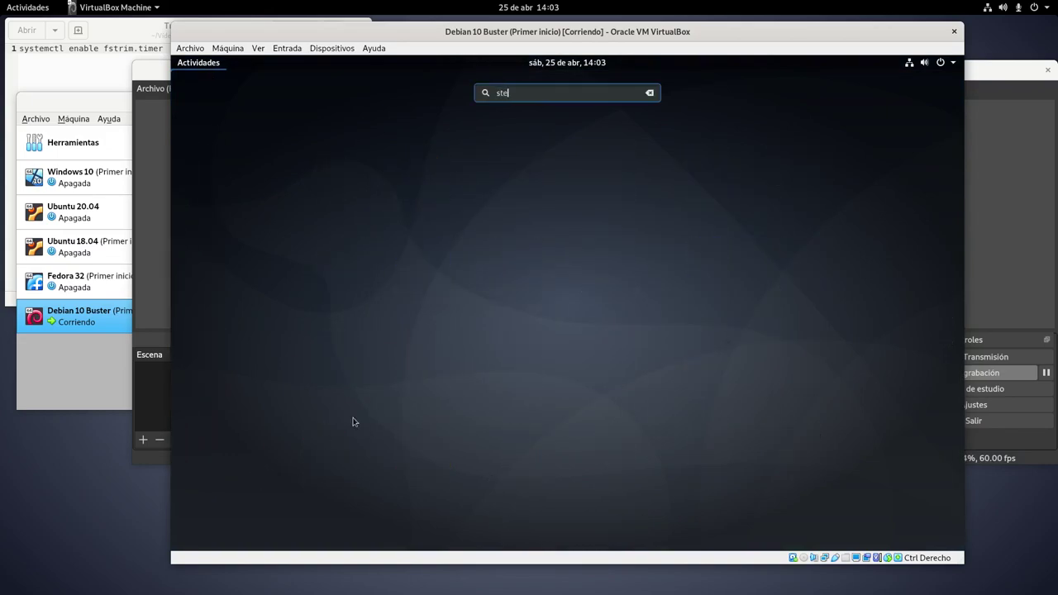
click(547, 159)
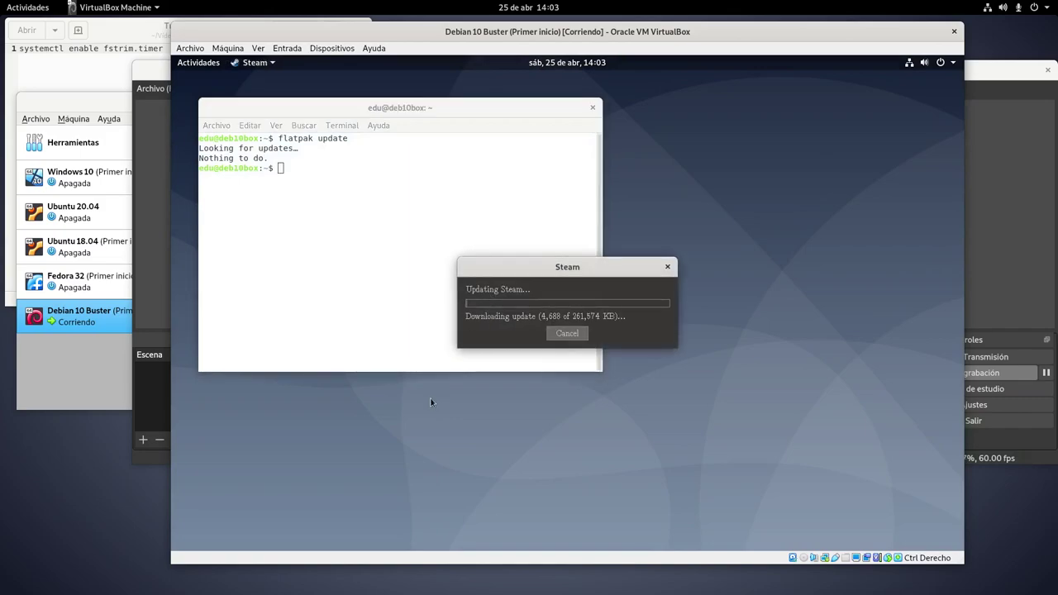
Let the Steam updater download its update, then close the terminal with 'exit'
click(283, 267)
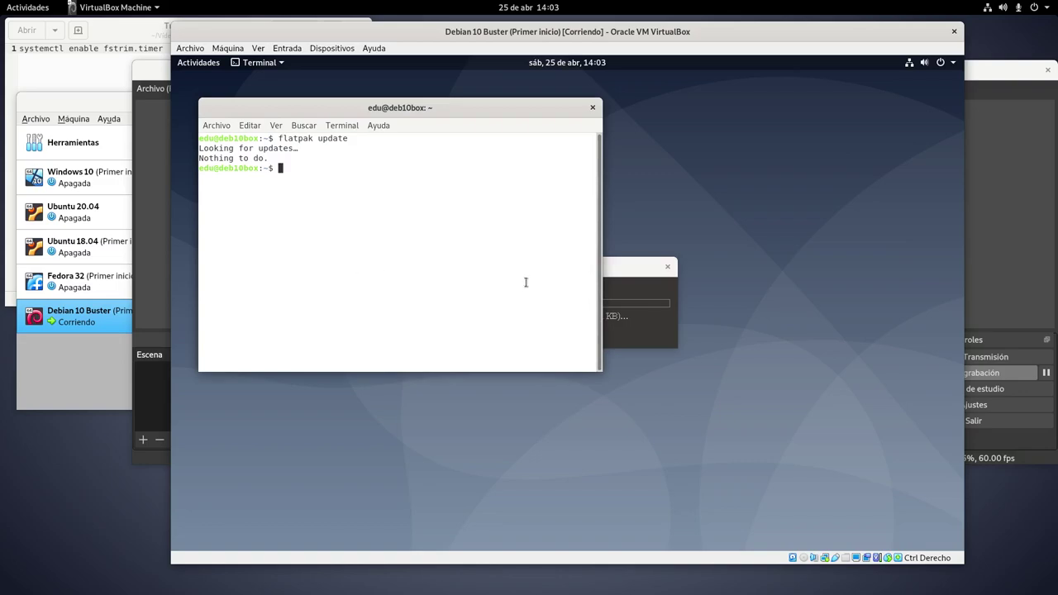
click(296, 278)
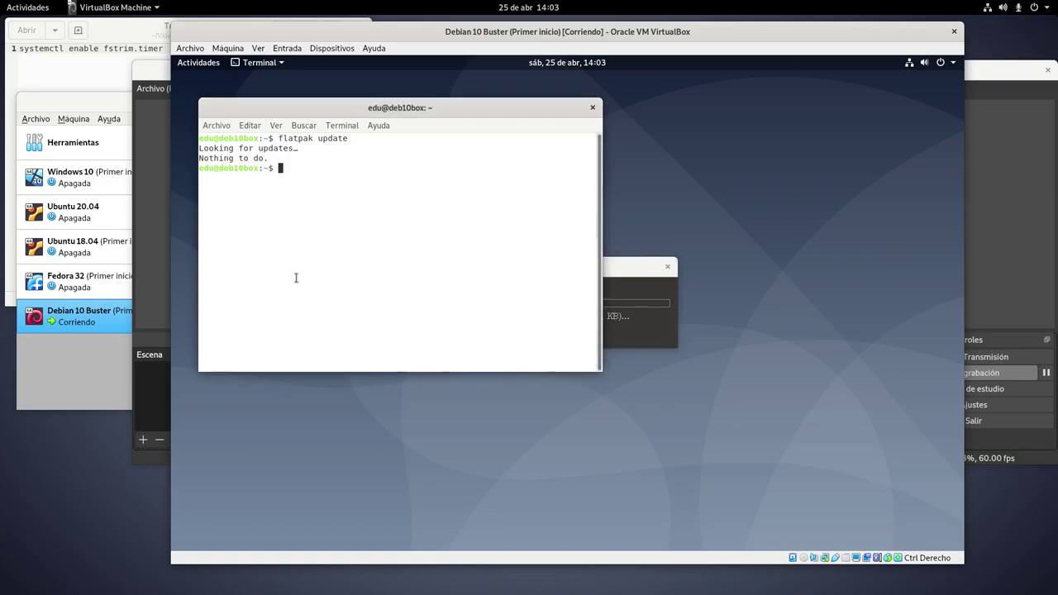
click(625, 268)
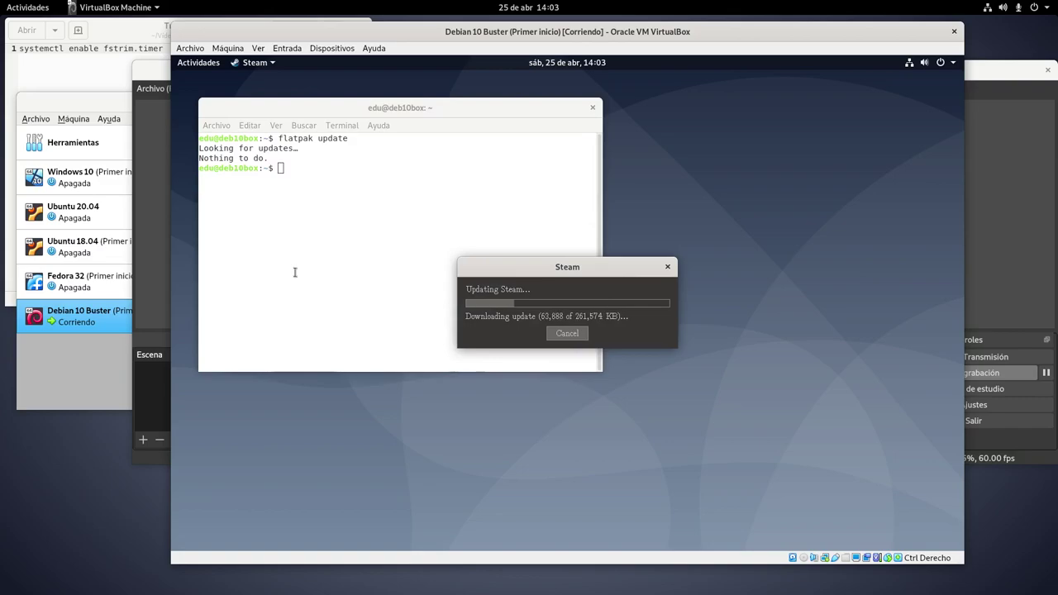
click(294, 272)
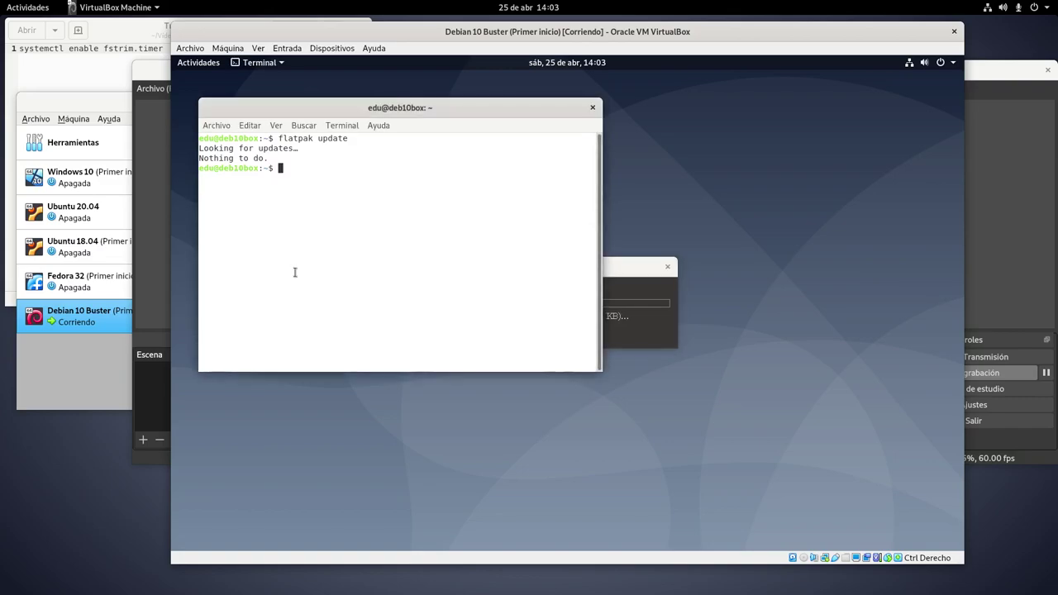
click(634, 274)
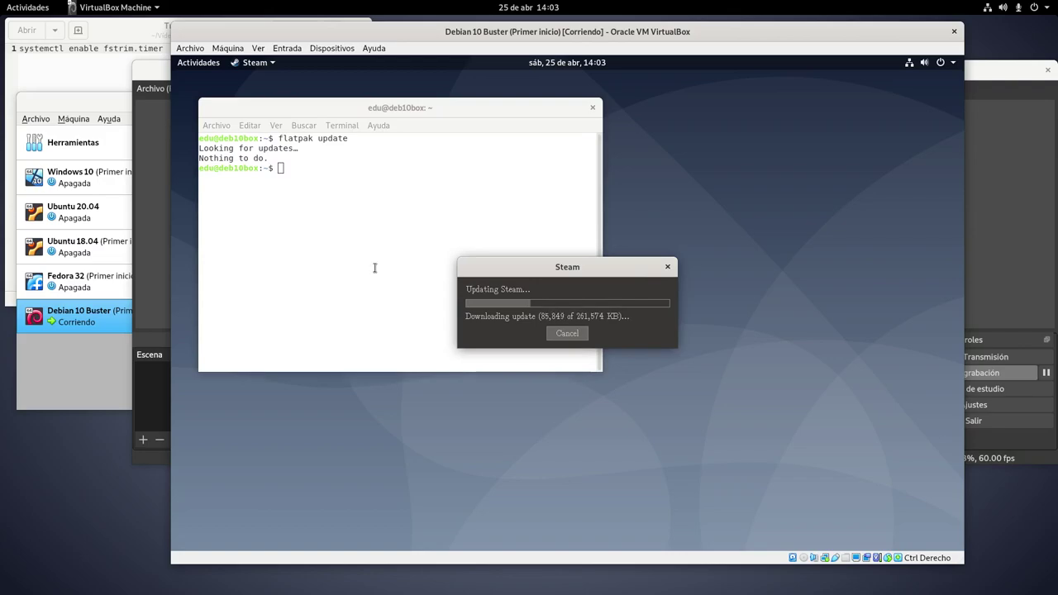
click(375, 268)
click(626, 269)
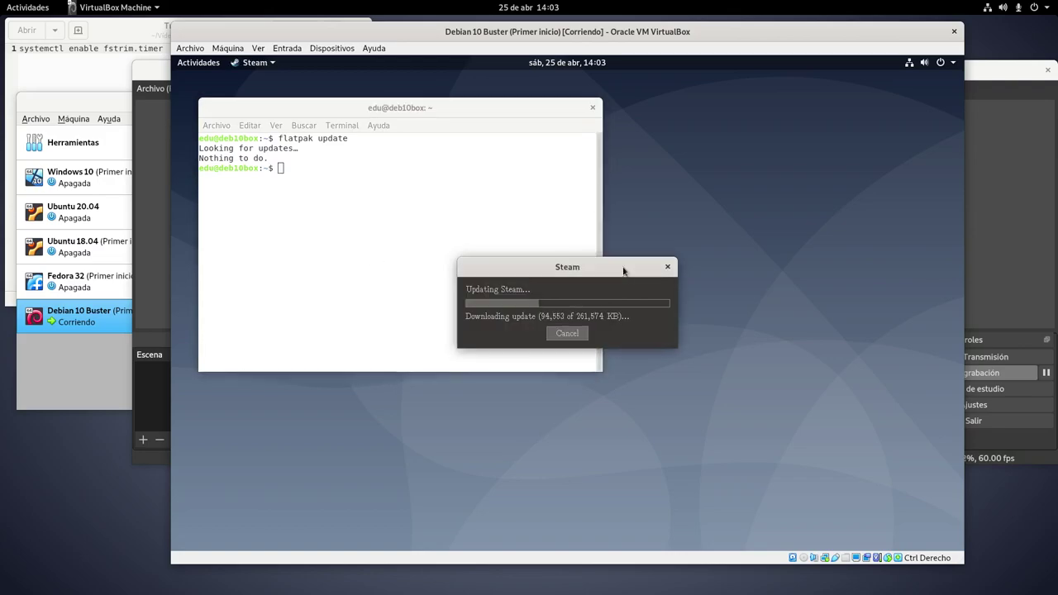
click(355, 269)
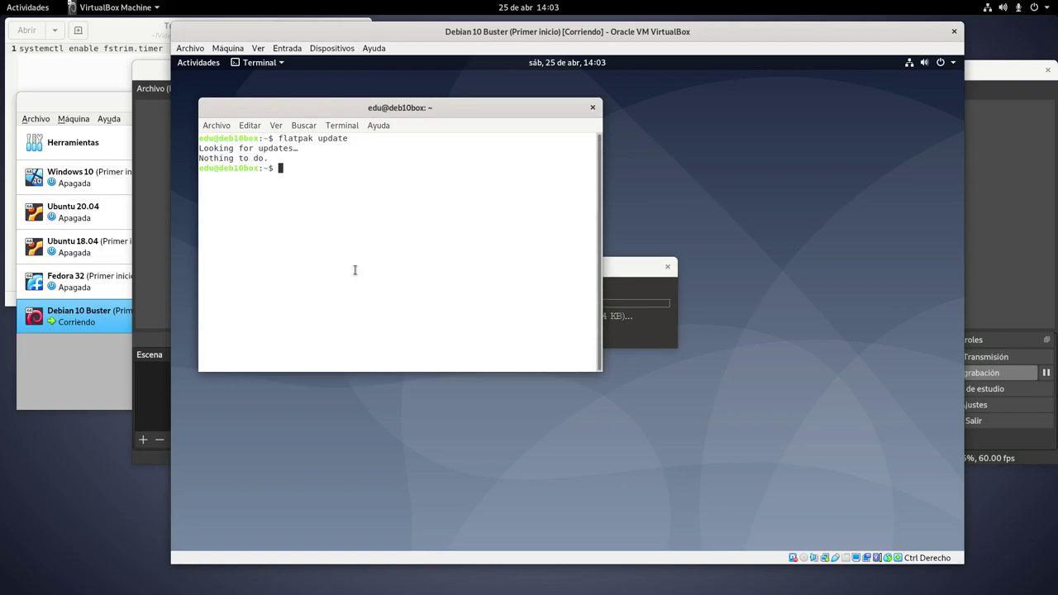
text(exit)
key(Return)
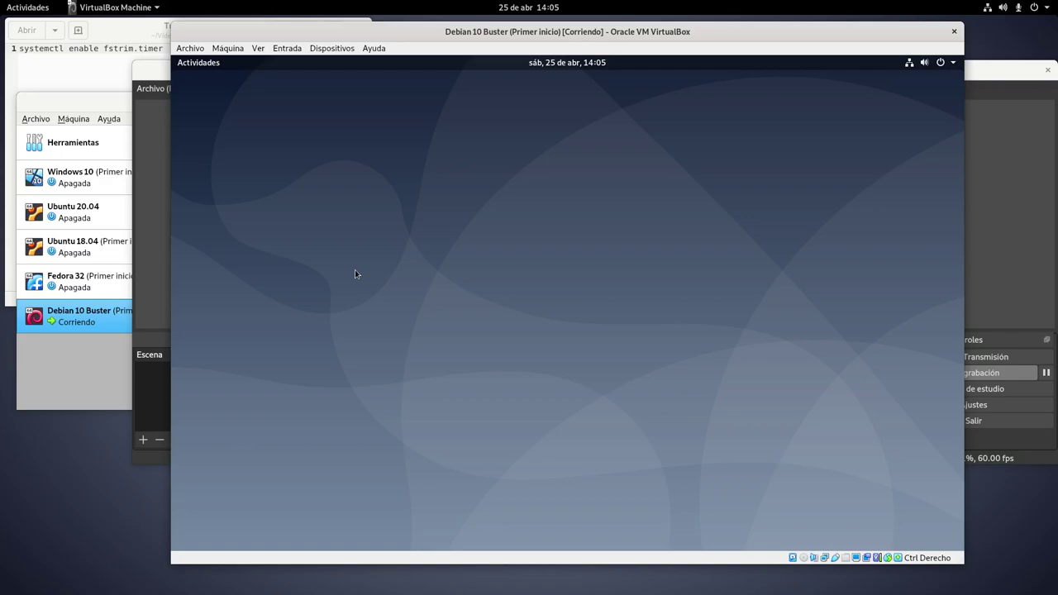
Relaunch Steam from the third applications page, close the duplicate login window and reposition the other
click(196, 66)
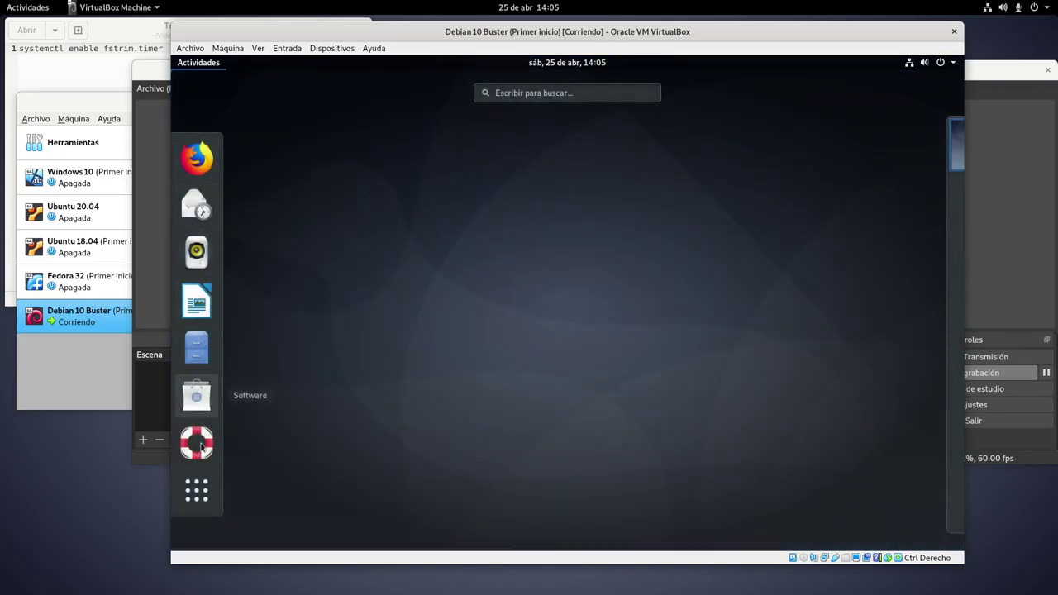
click(197, 490)
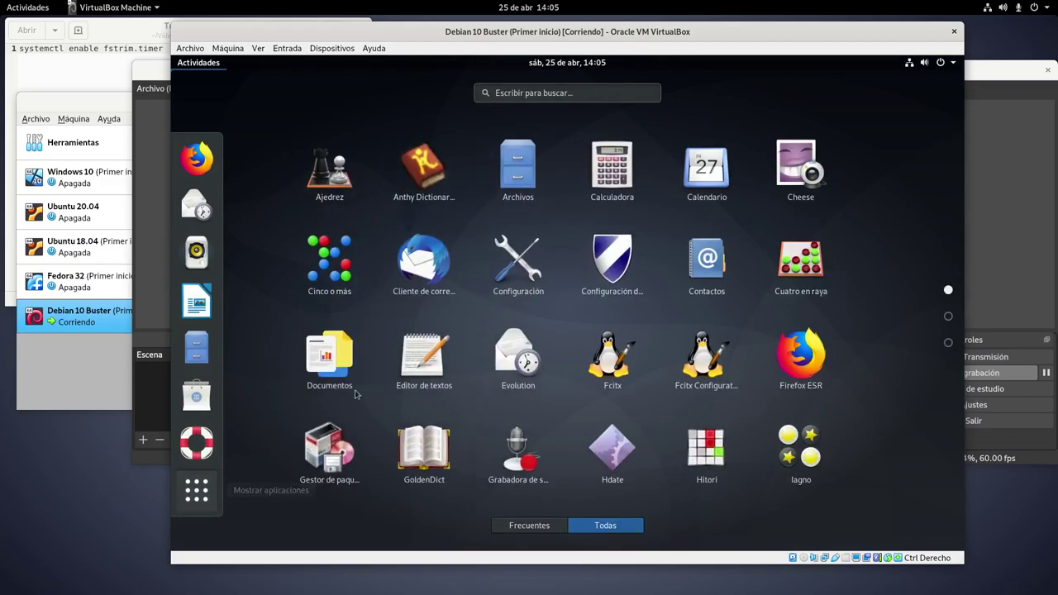
scroll(557, 338, down, 2)
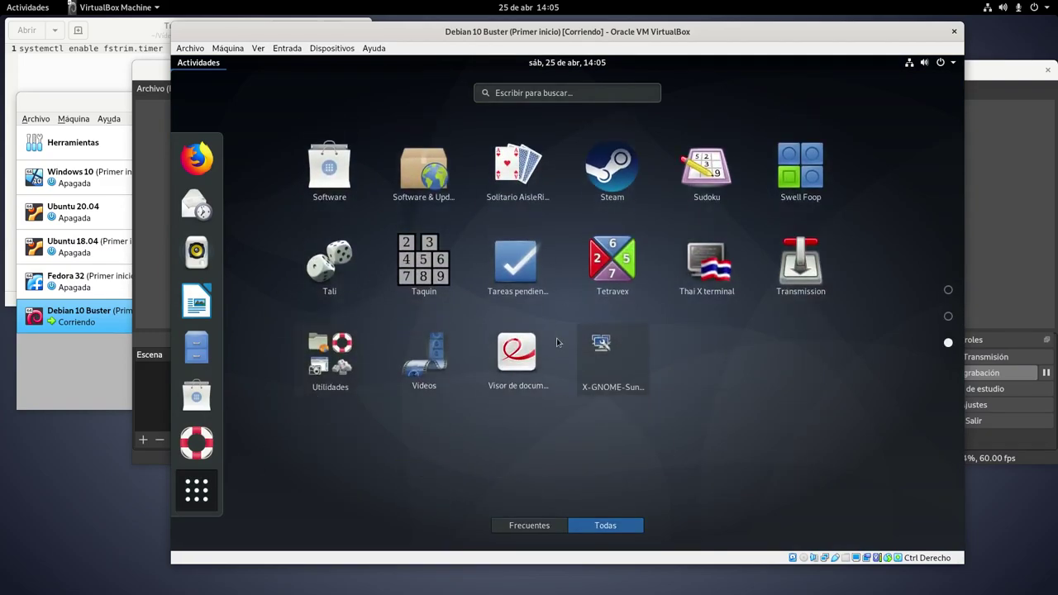
click(632, 192)
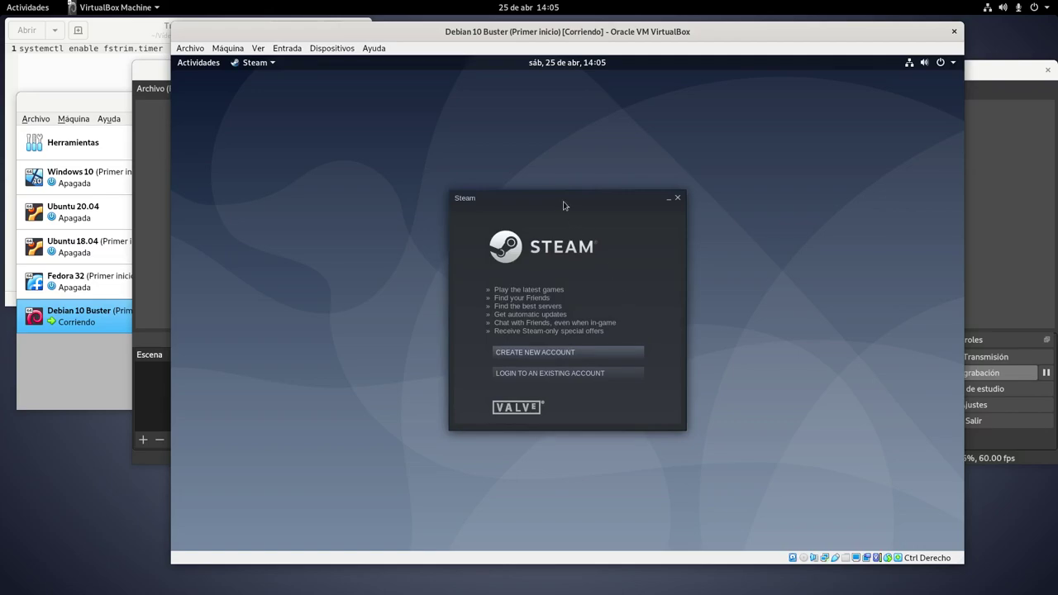
click(627, 161)
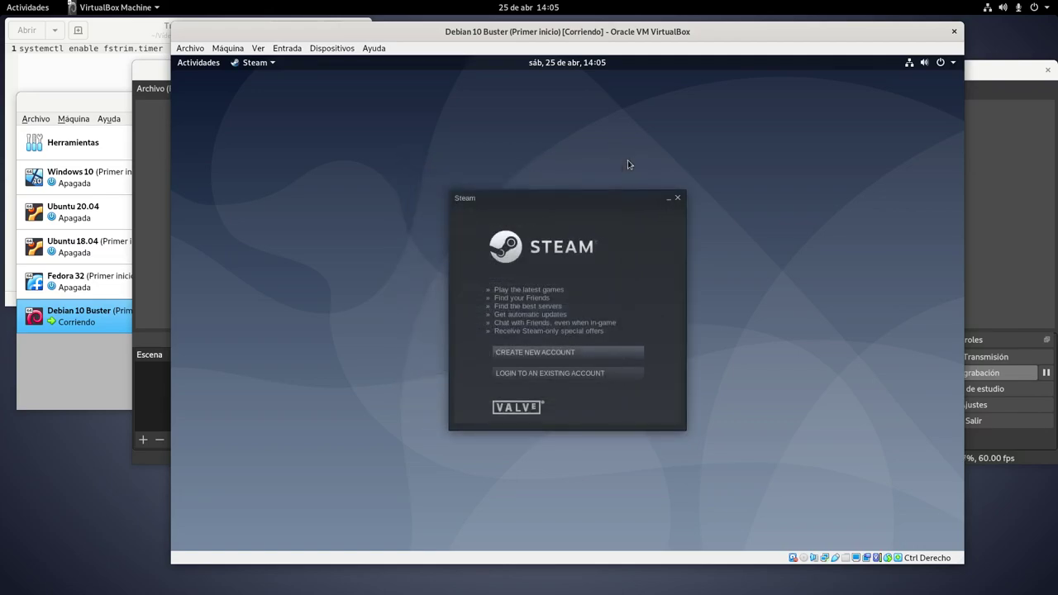
drag(606, 206, 581, 192)
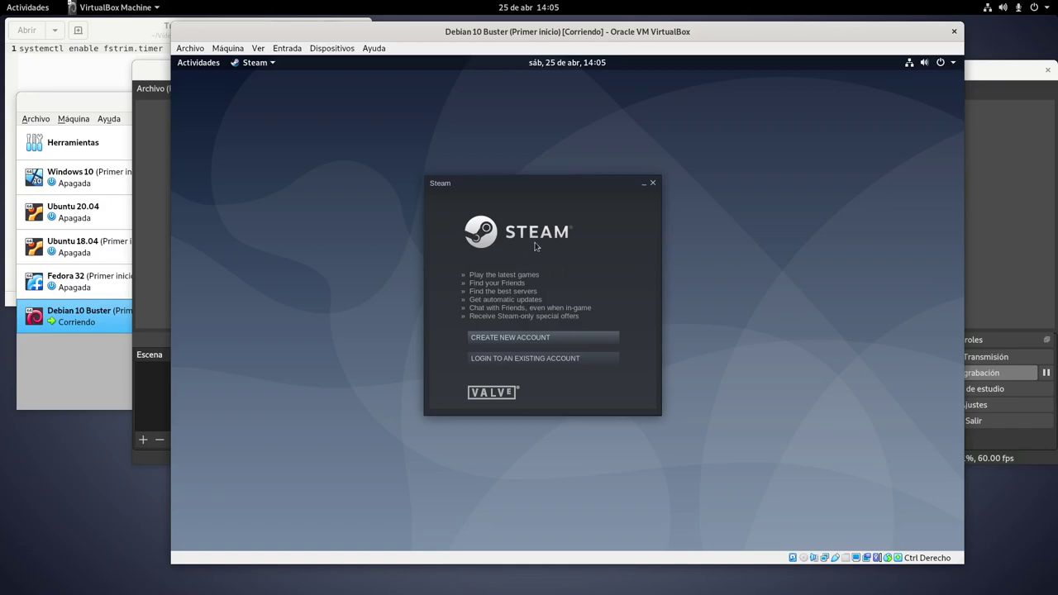
drag(548, 186, 584, 182)
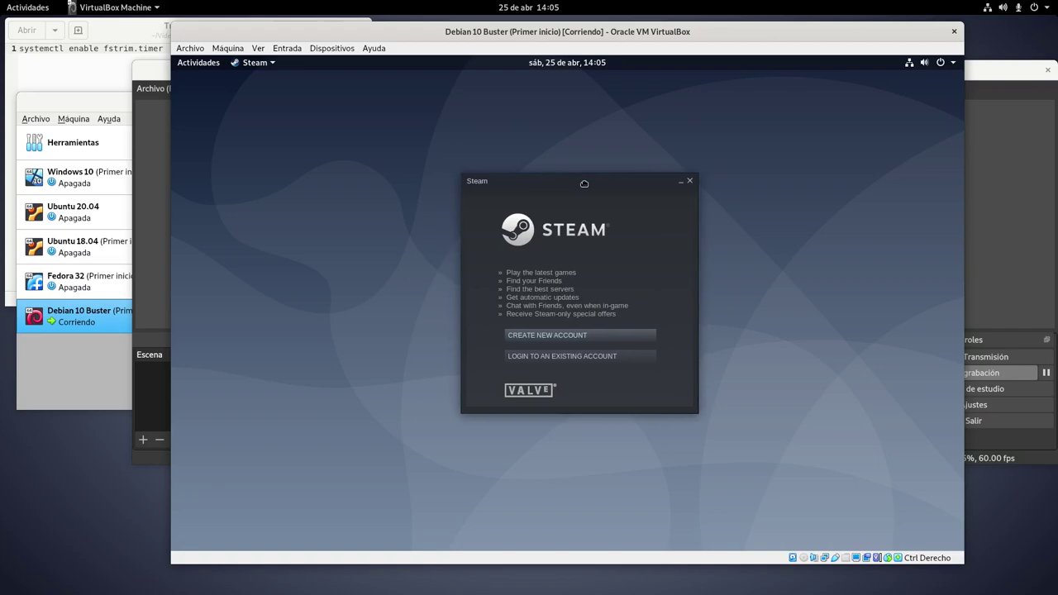